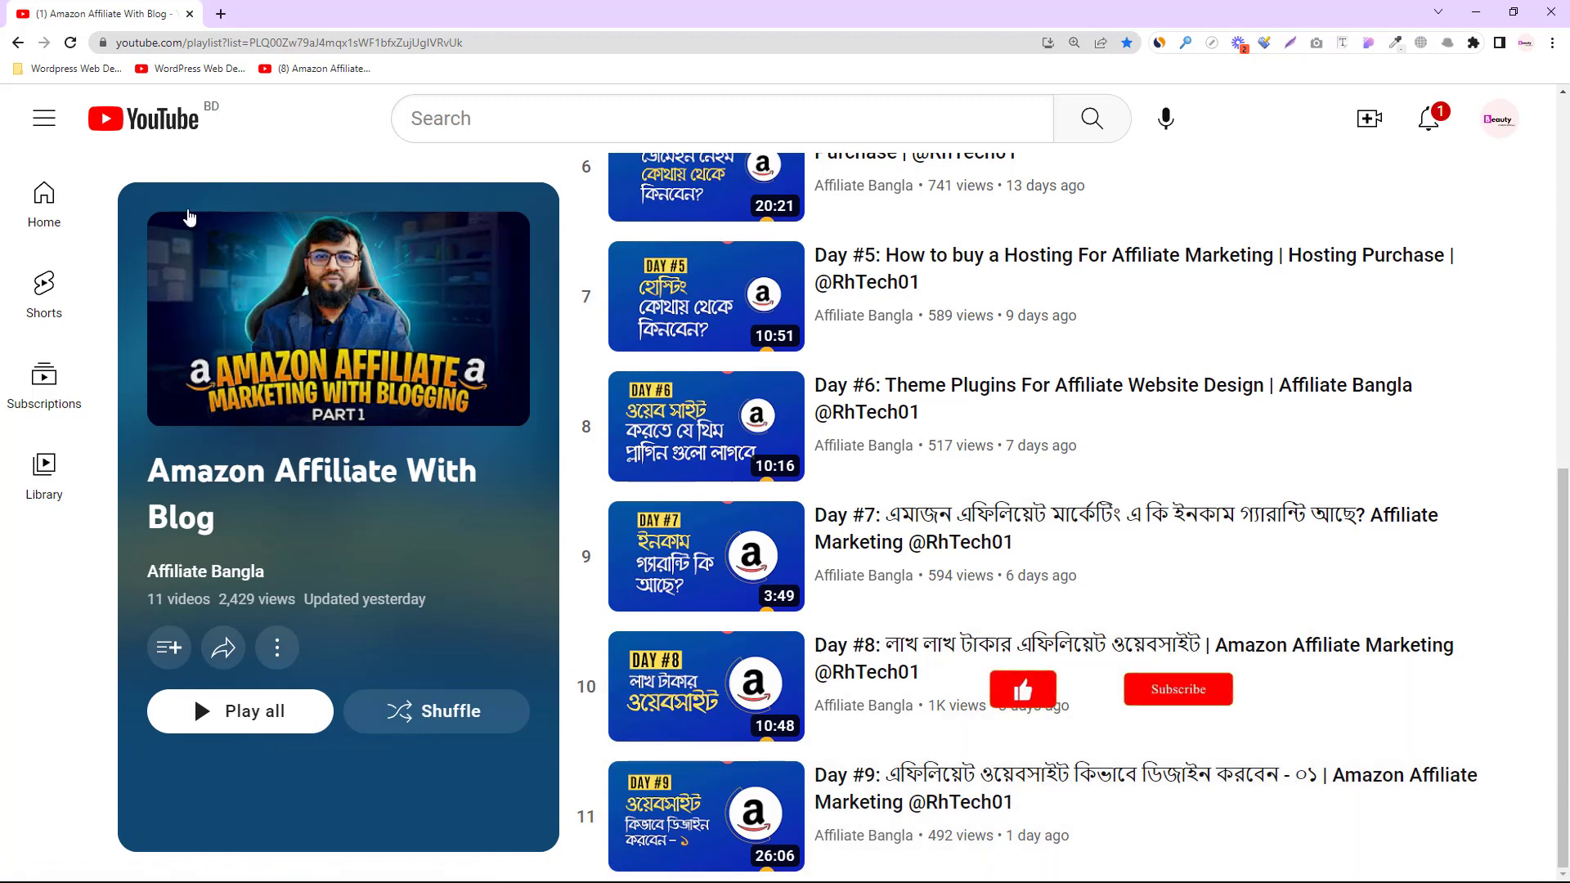
Step: Open the WordPress dashboard at thehome-advisor.com/wp-admin in a new browser tab
left_click(221, 14)
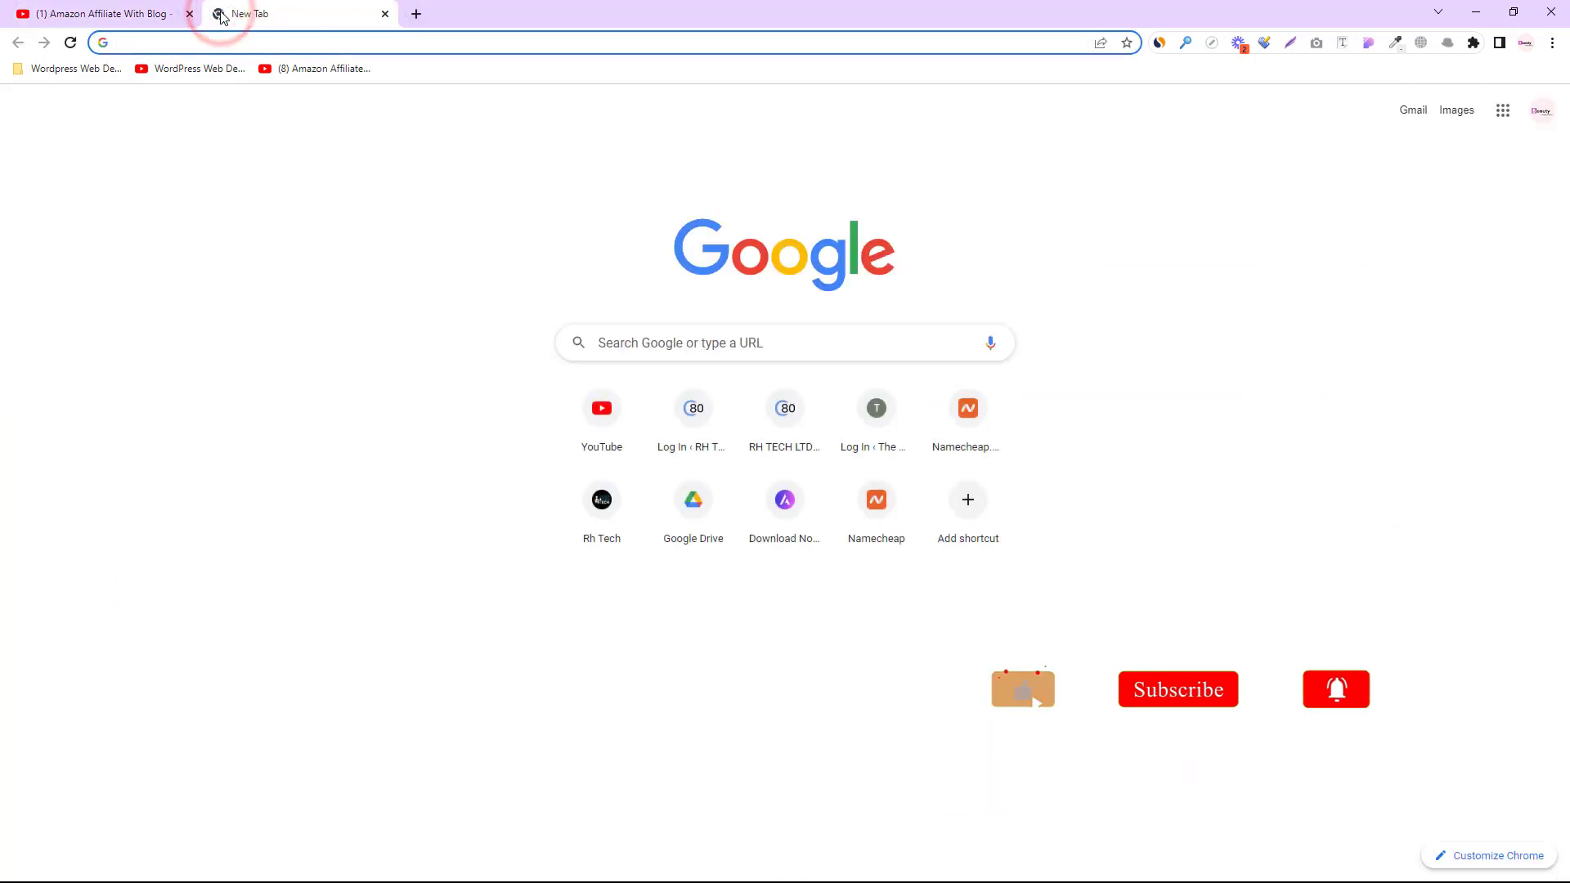
type("the")
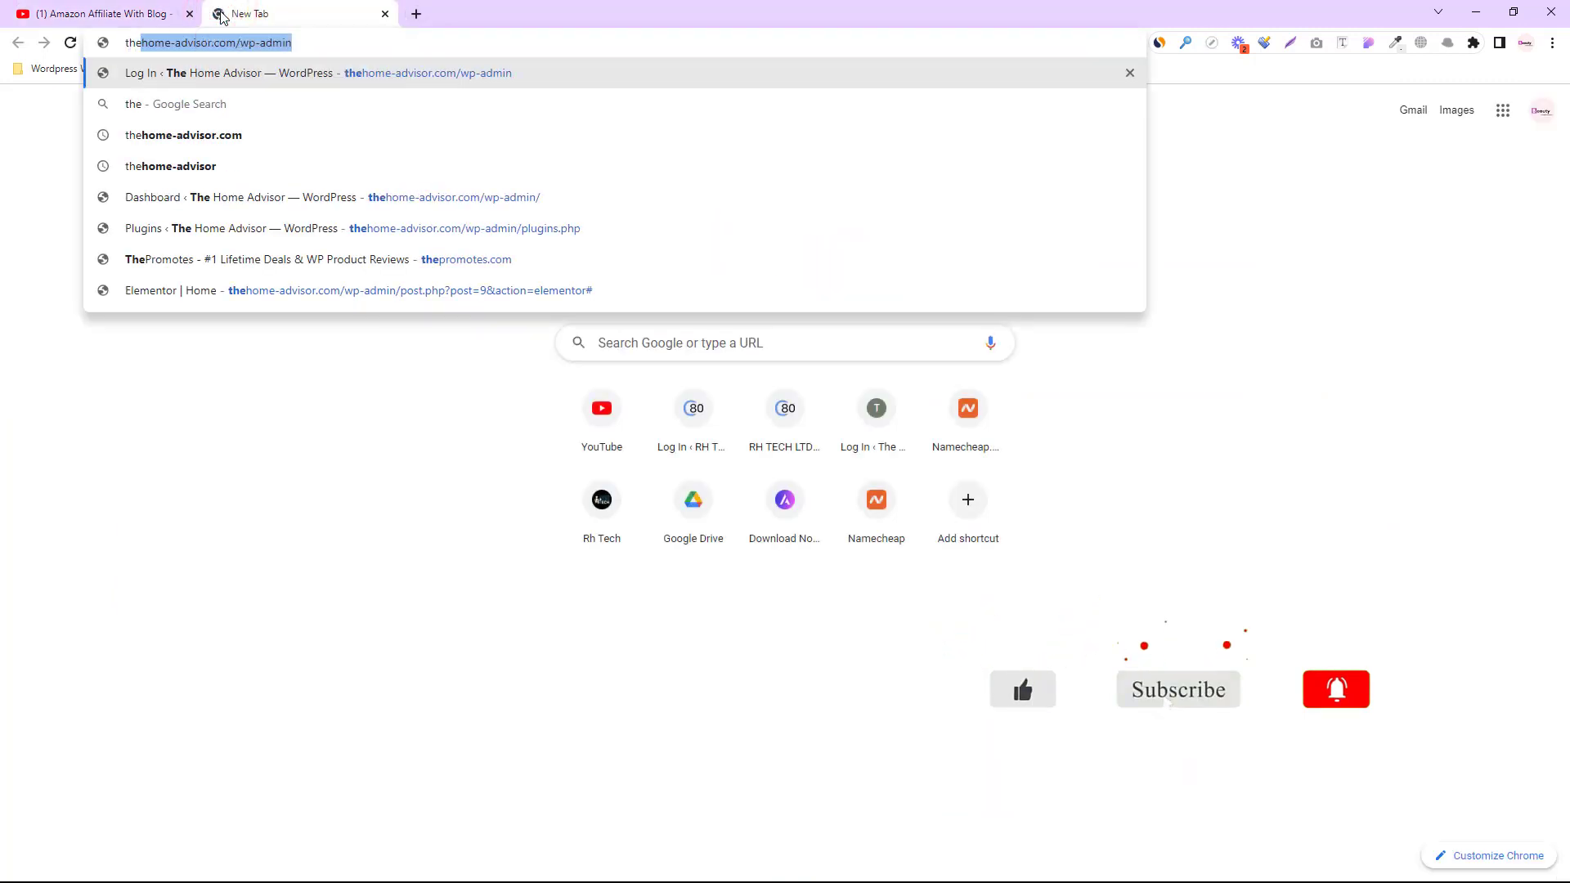
key("Return")
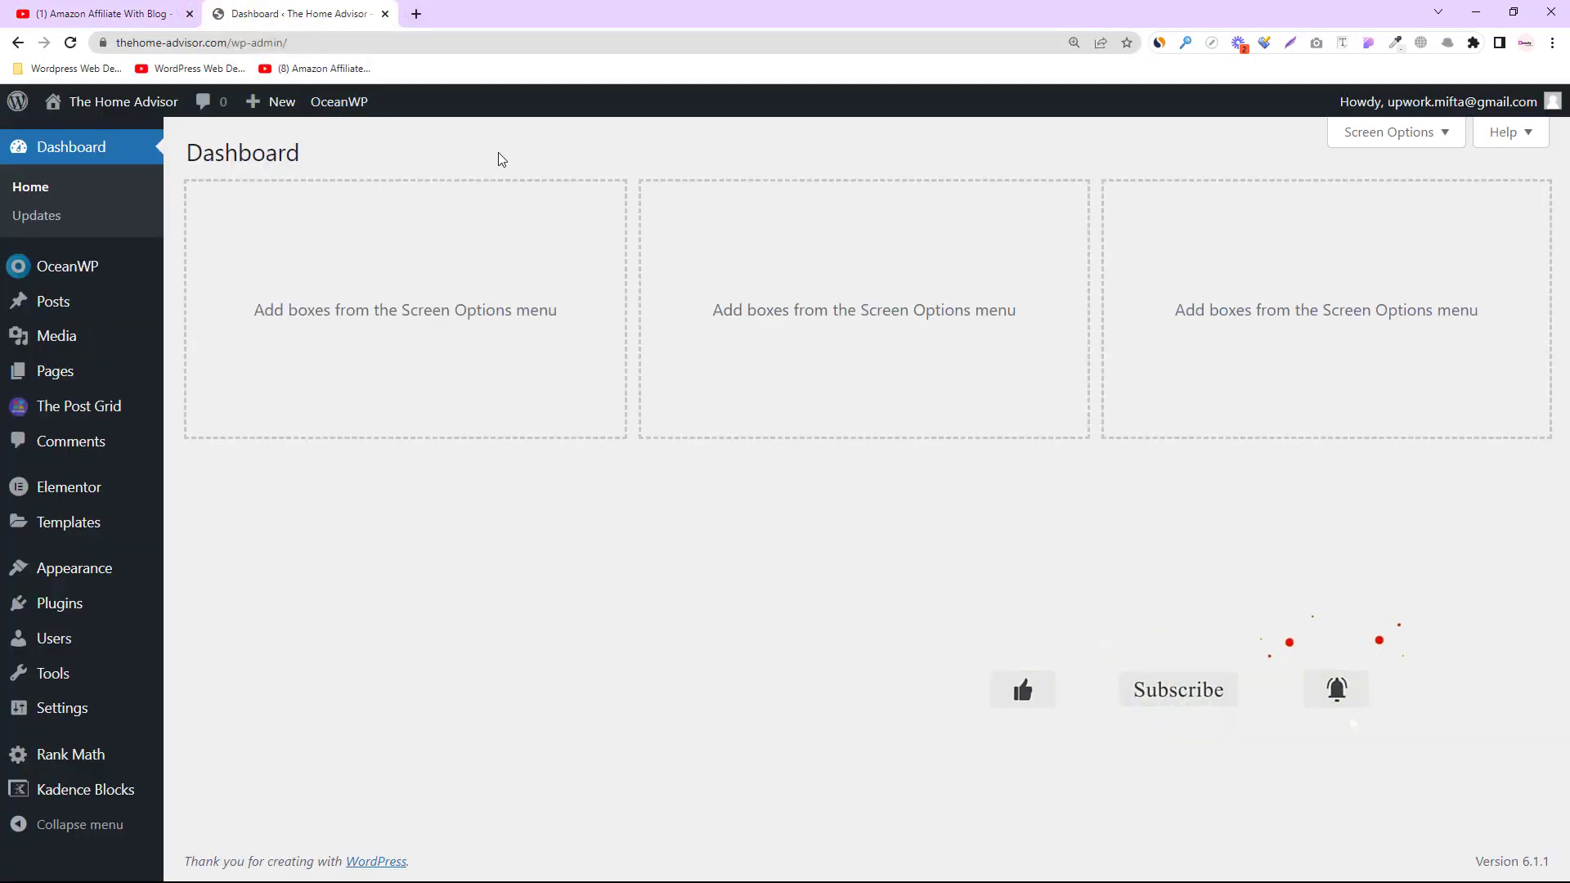
Step: Open the live Home Advisor site in its own tab and load its home page in the Elementor editor
mouse_move(77, 113)
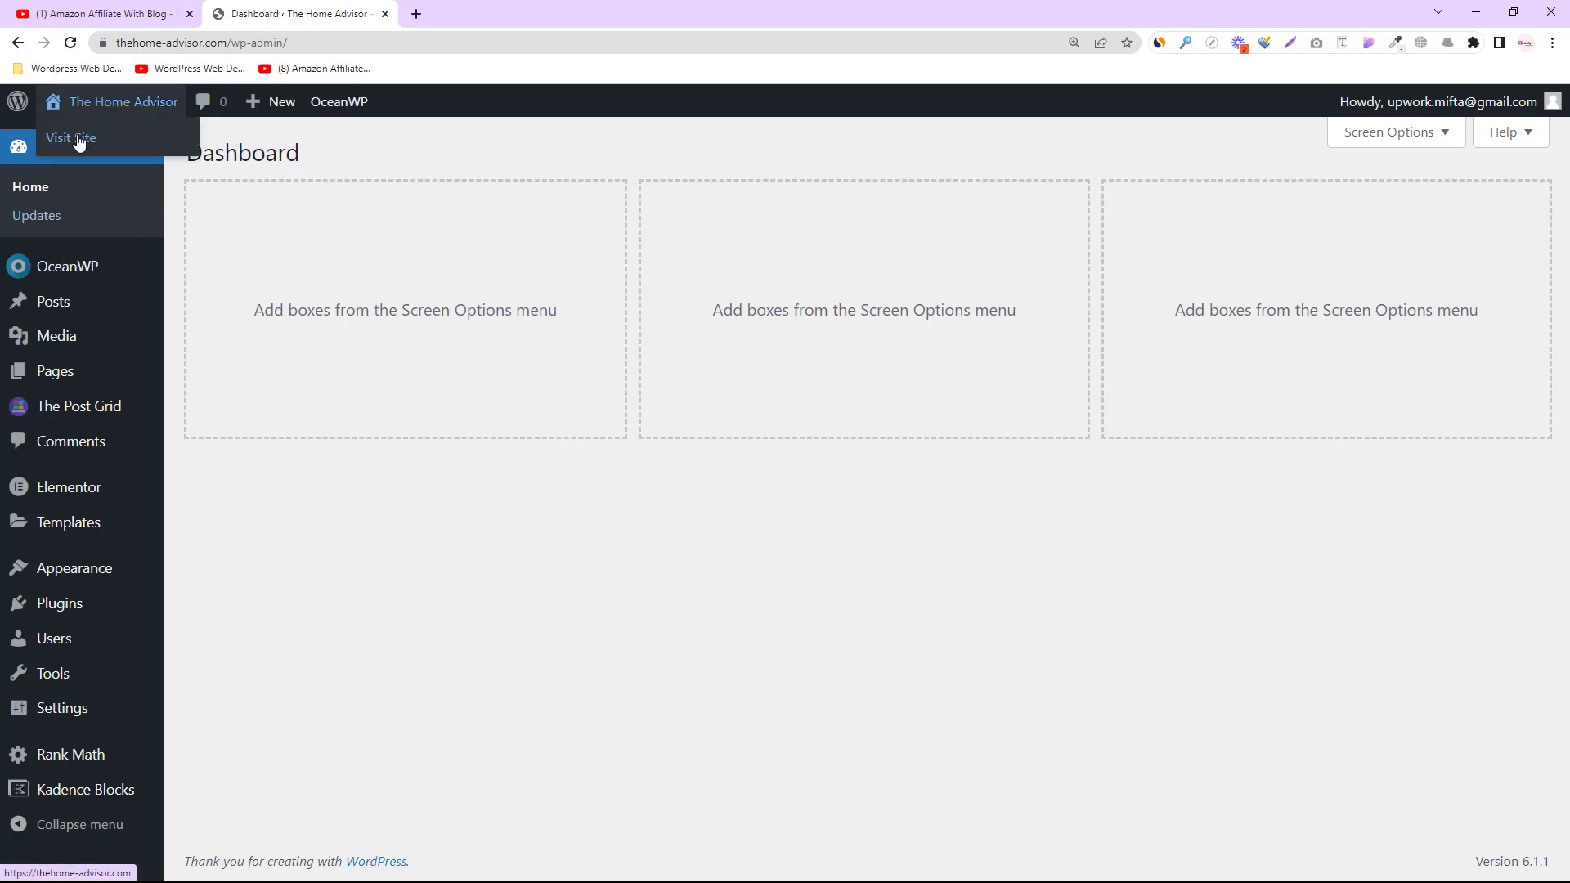
right_click(98, 141)
left_click(147, 148)
left_click(515, 9)
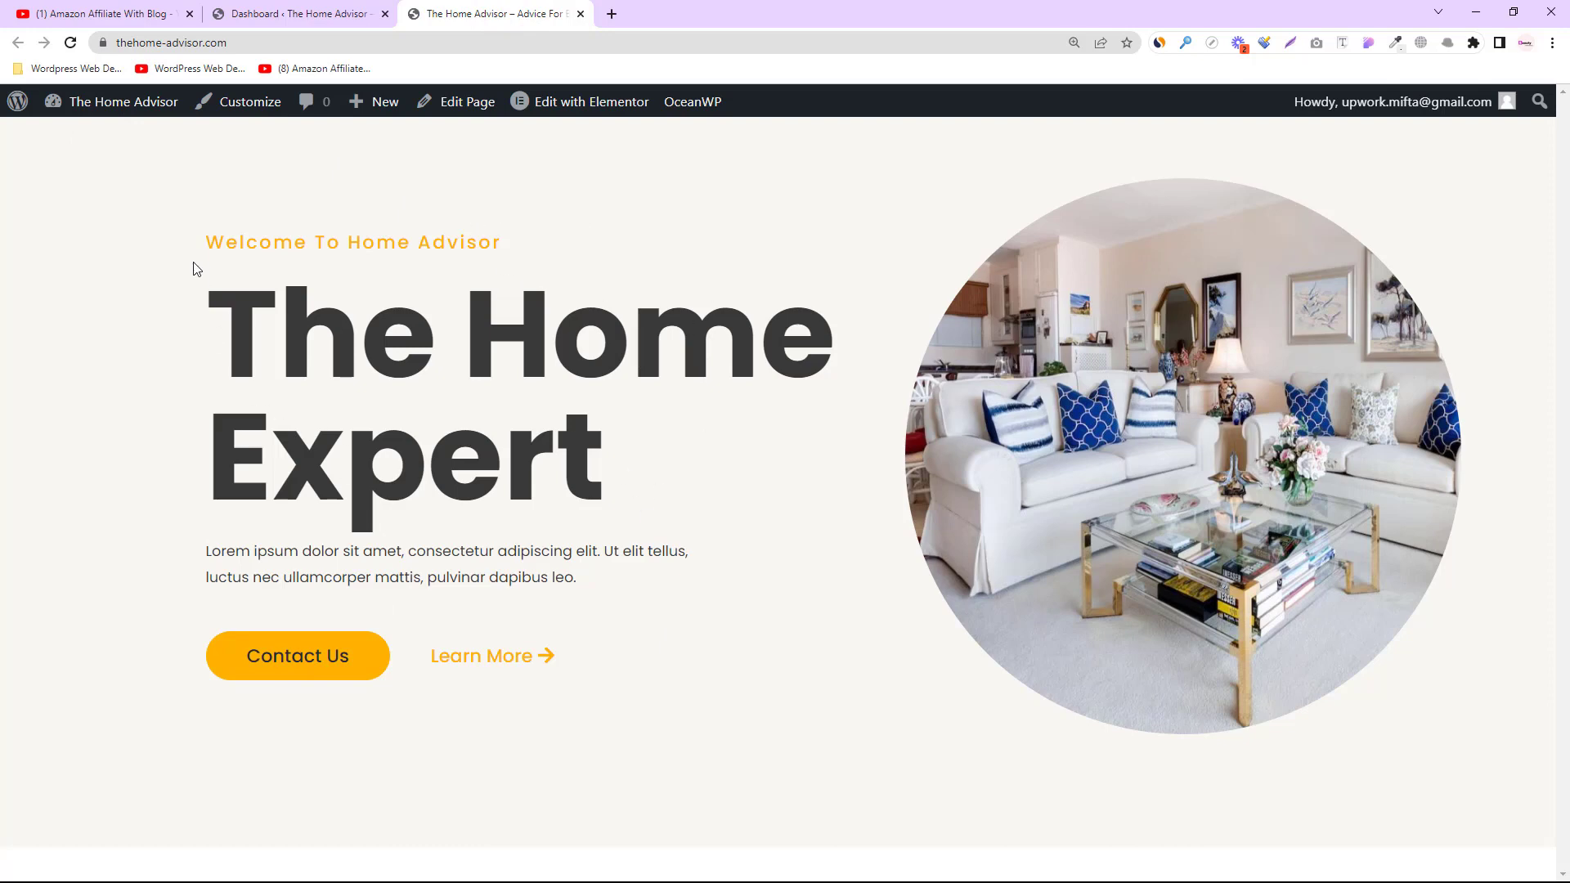
left_click_drag(196, 269, 1223, 658)
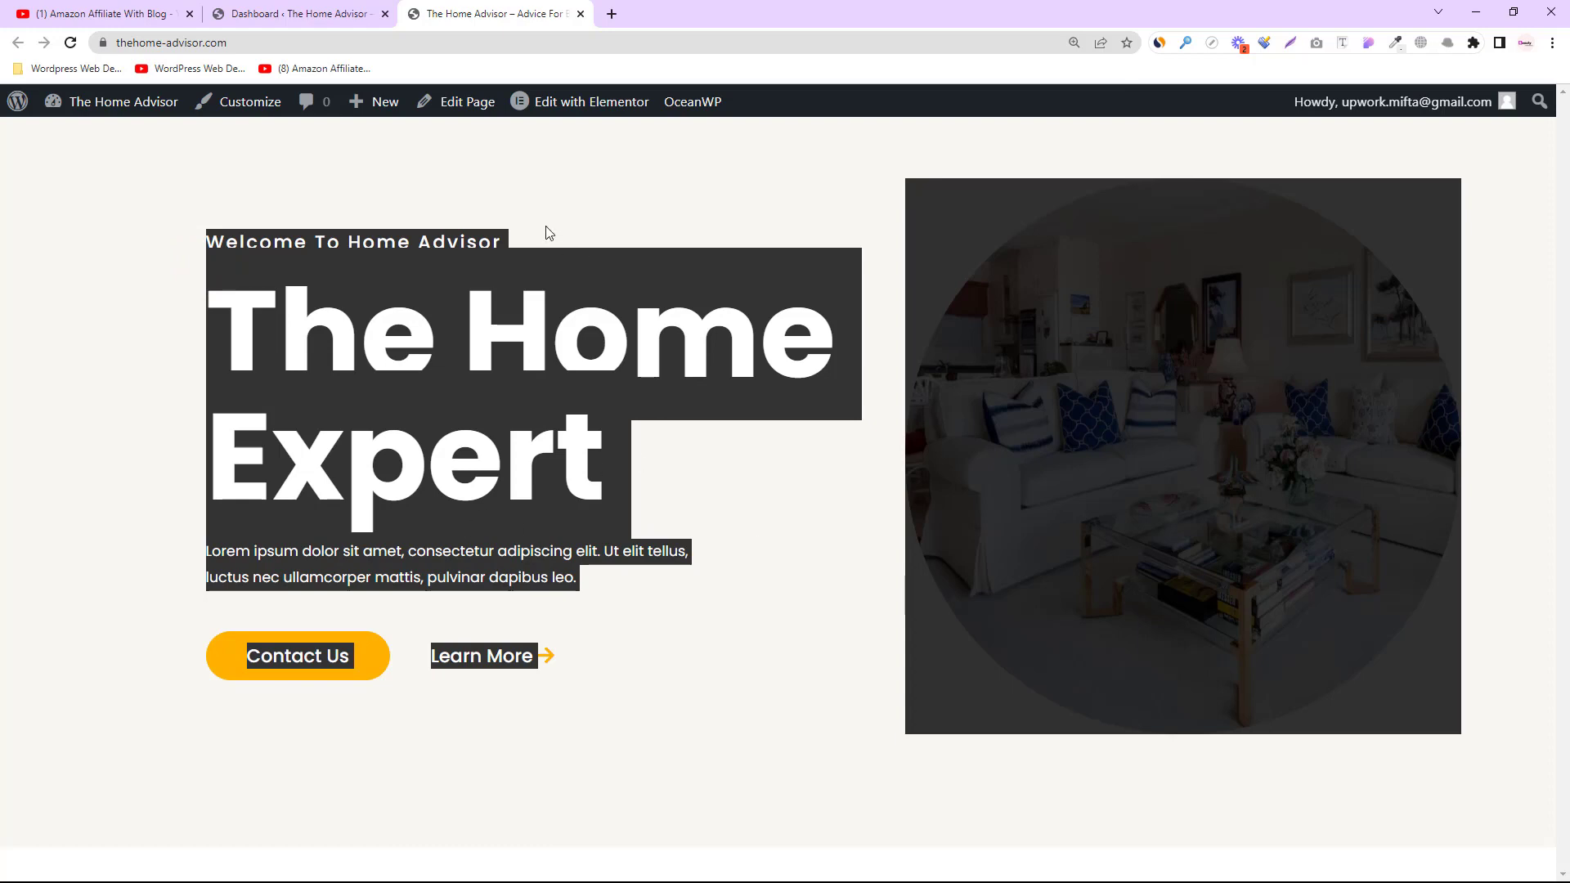
left_click(587, 102)
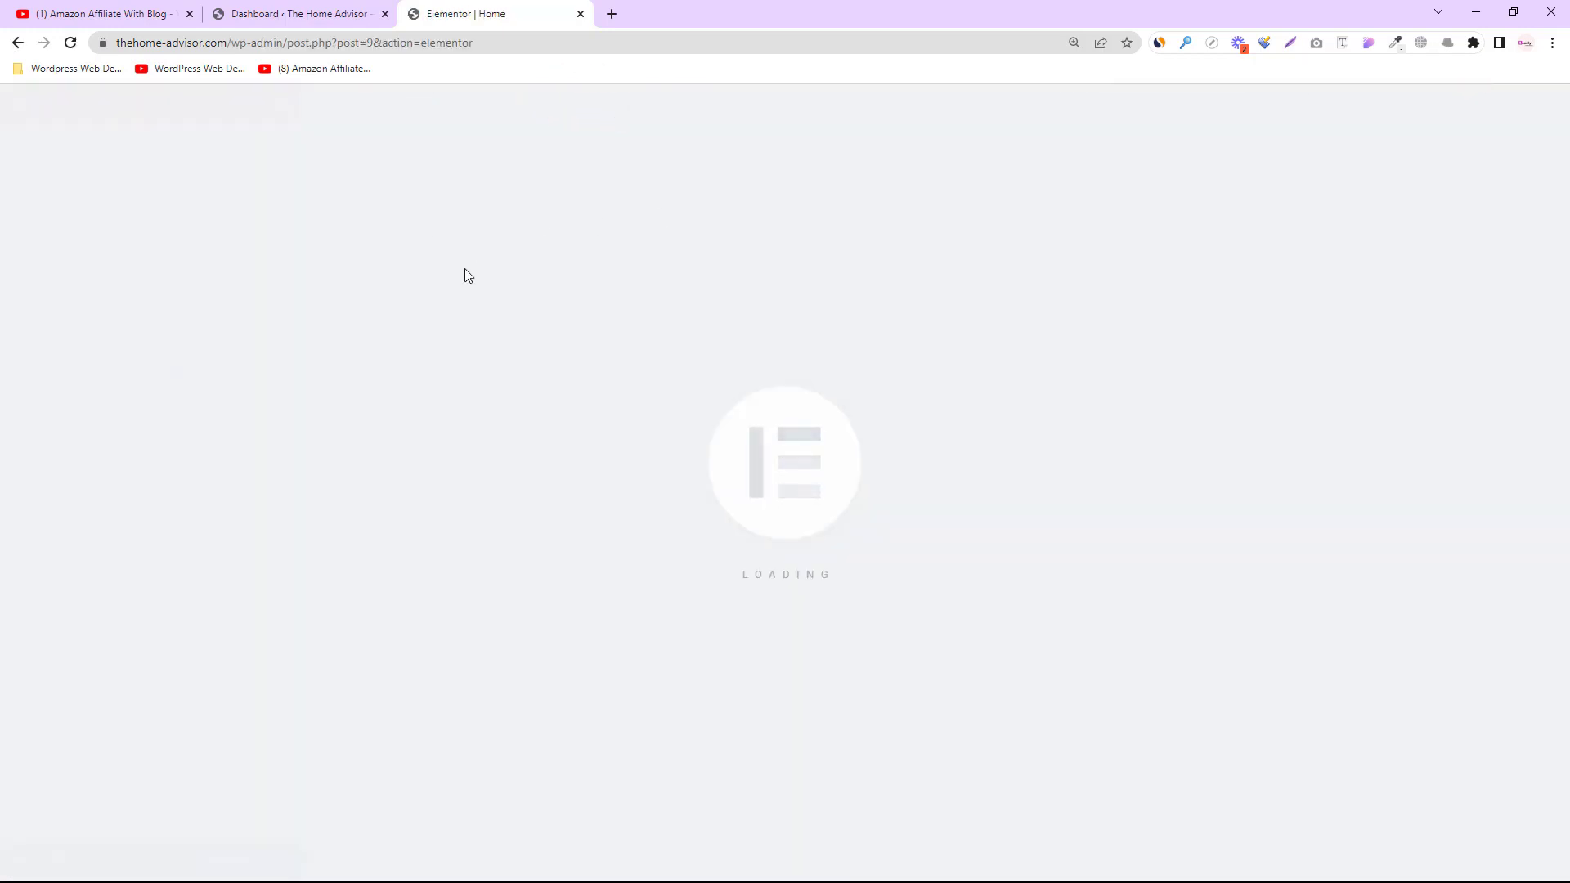
Step: Add a new single-column section below the hero section
scroll(543, 645, "down", 3)
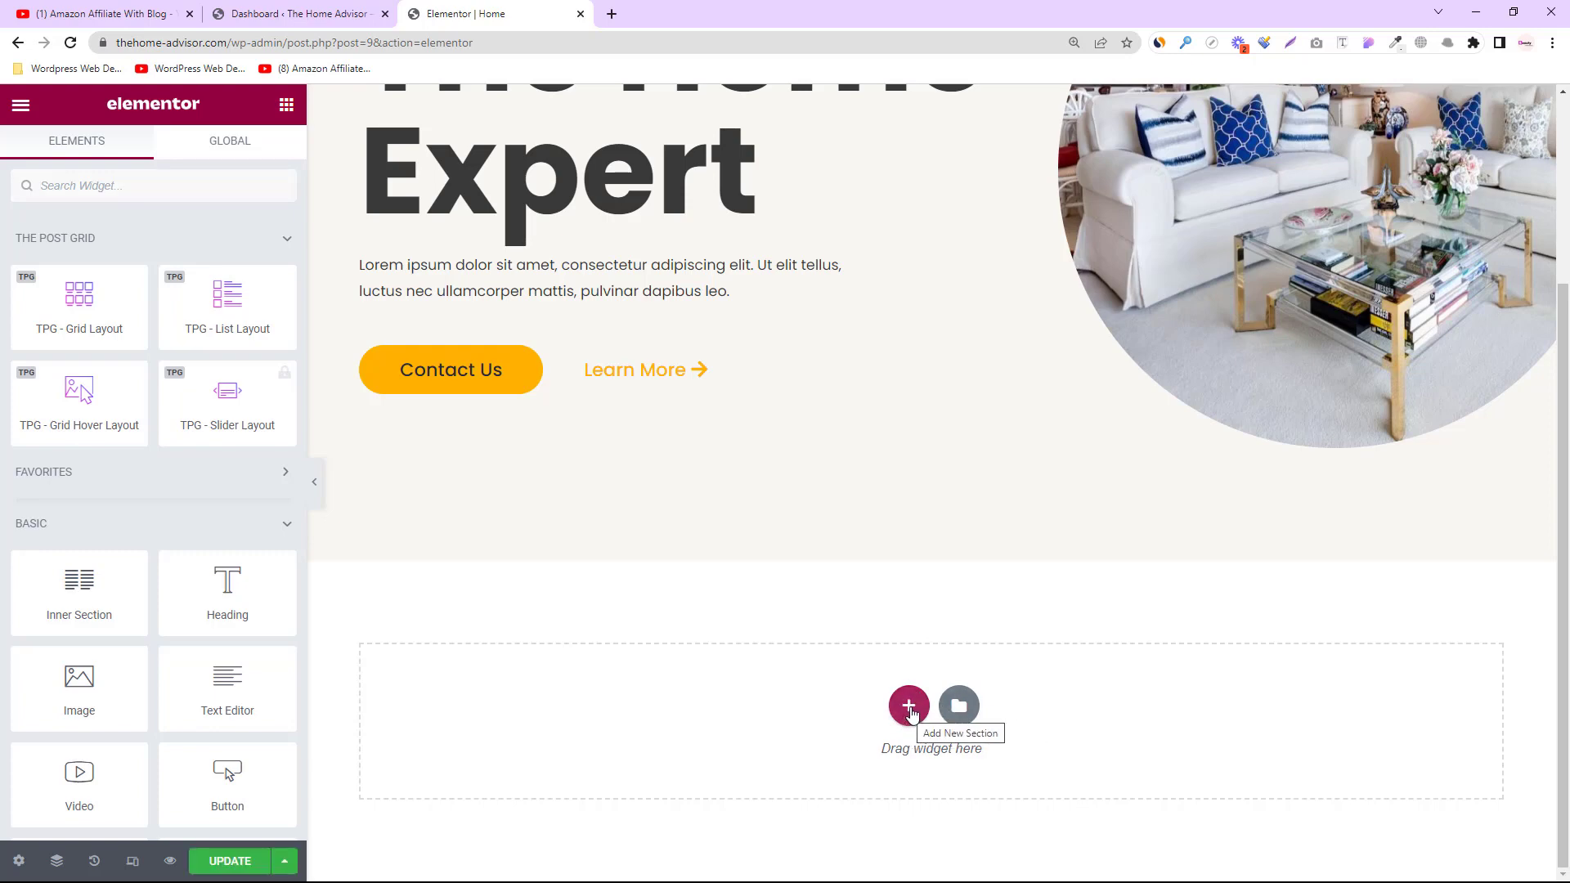
left_click(909, 709)
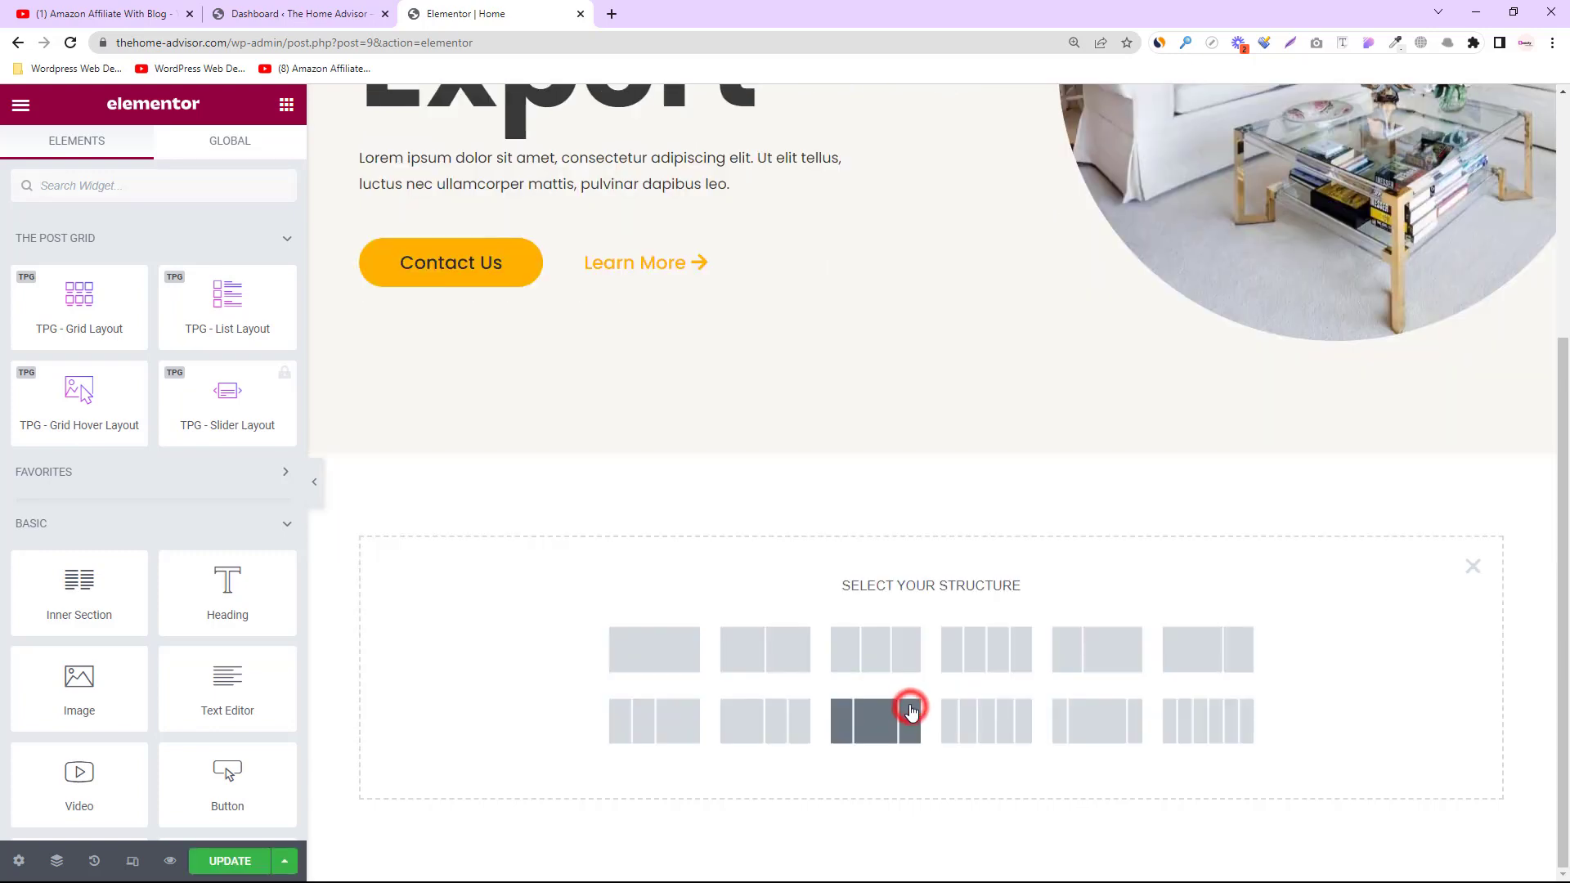
left_click(659, 650)
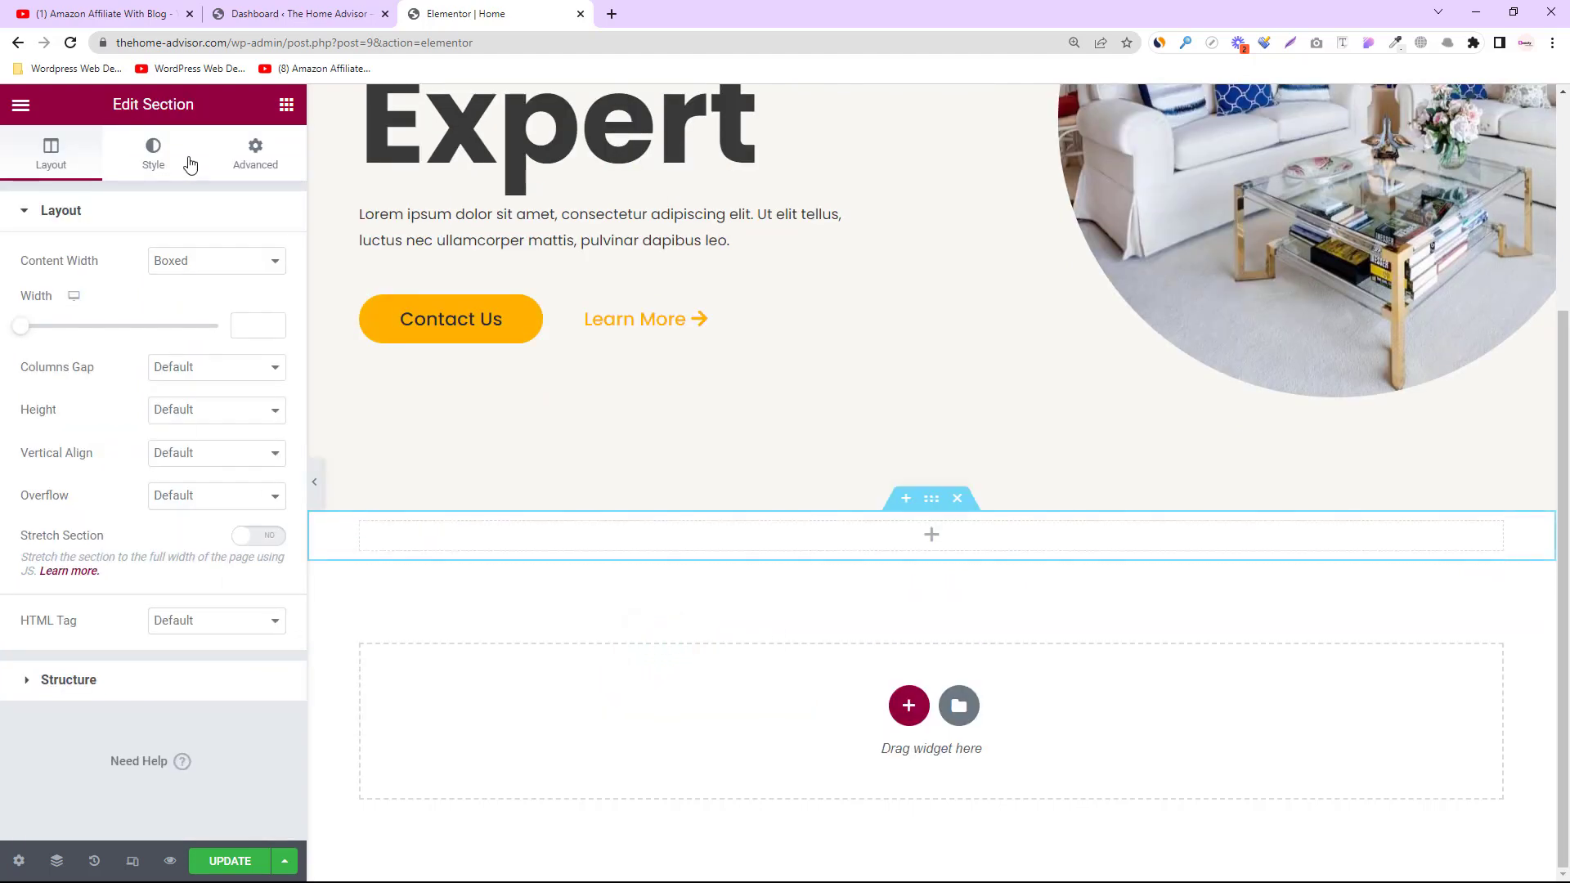
Step: Find the Divider widget and place it in the new empty section
left_click(287, 105)
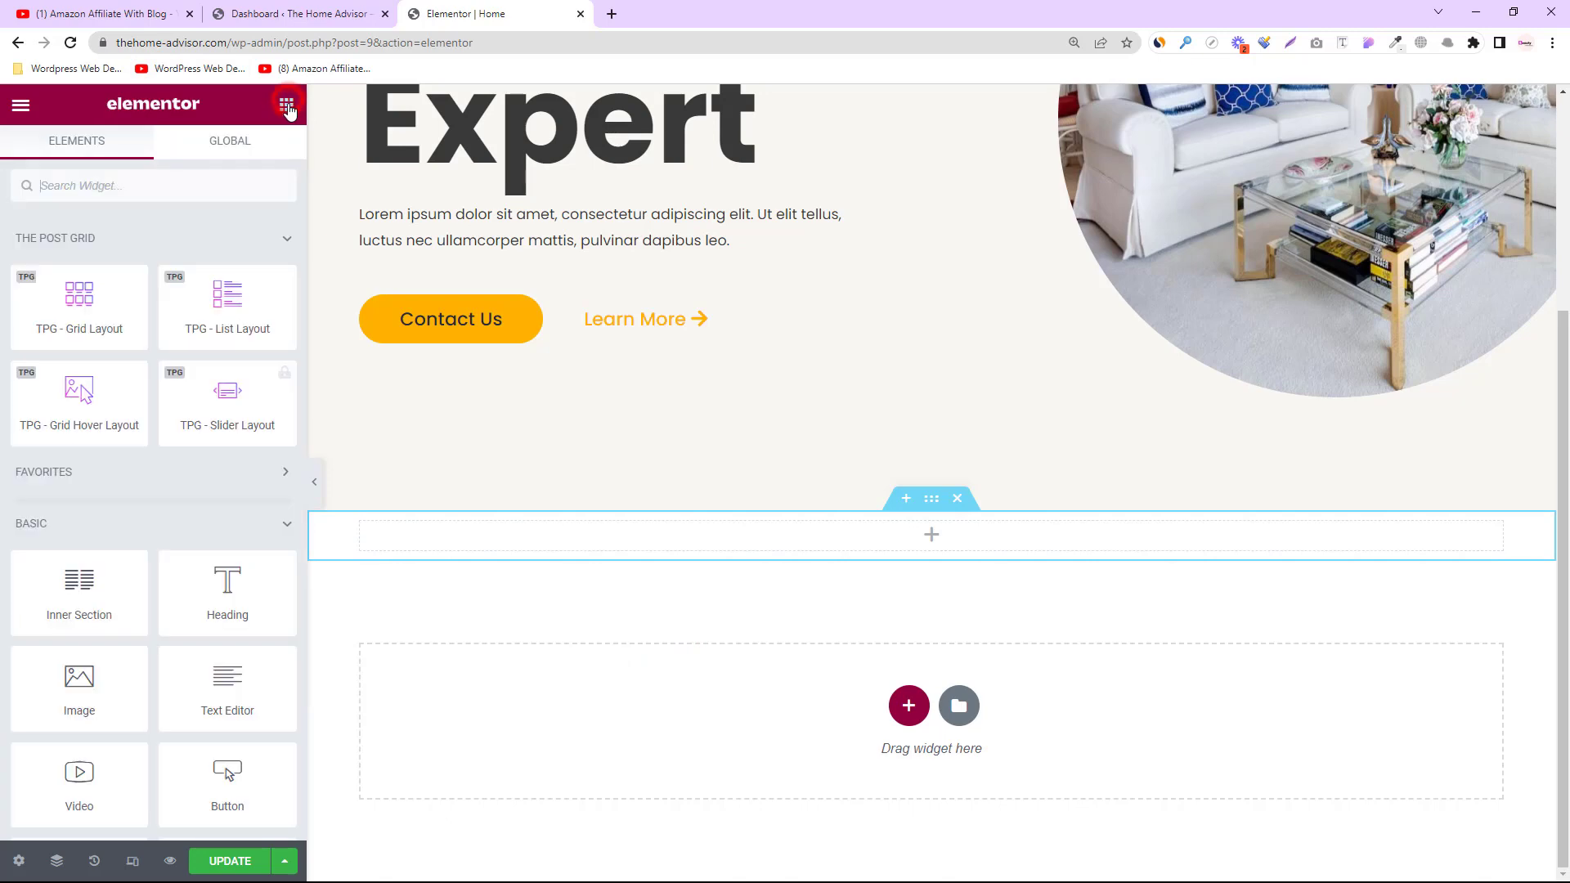
left_click(87, 183)
type("div")
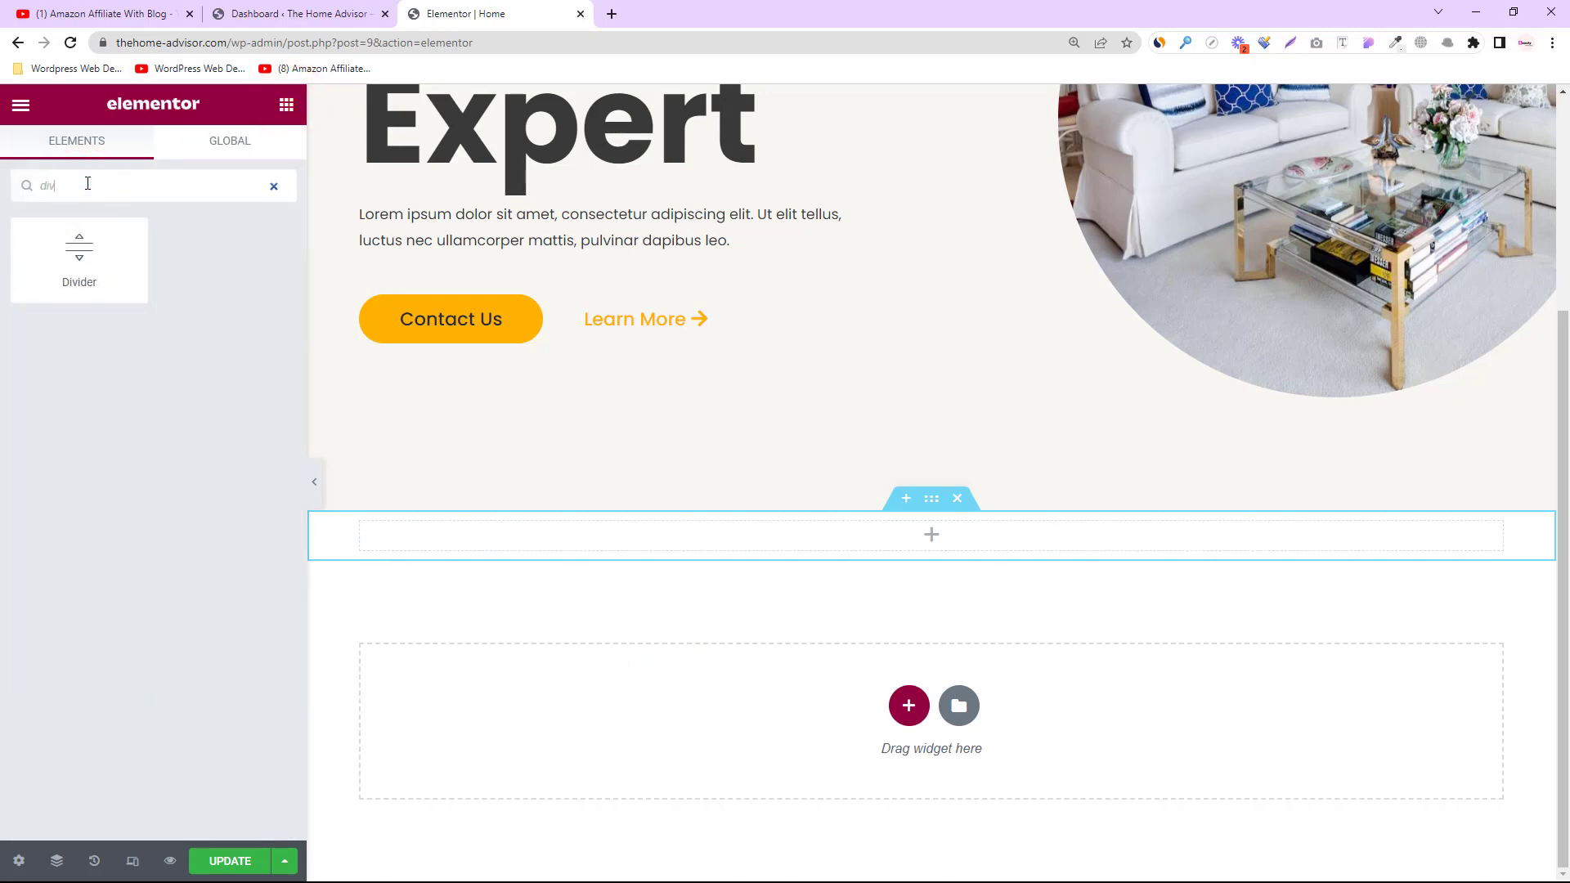
left_click_drag(79, 246, 551, 540)
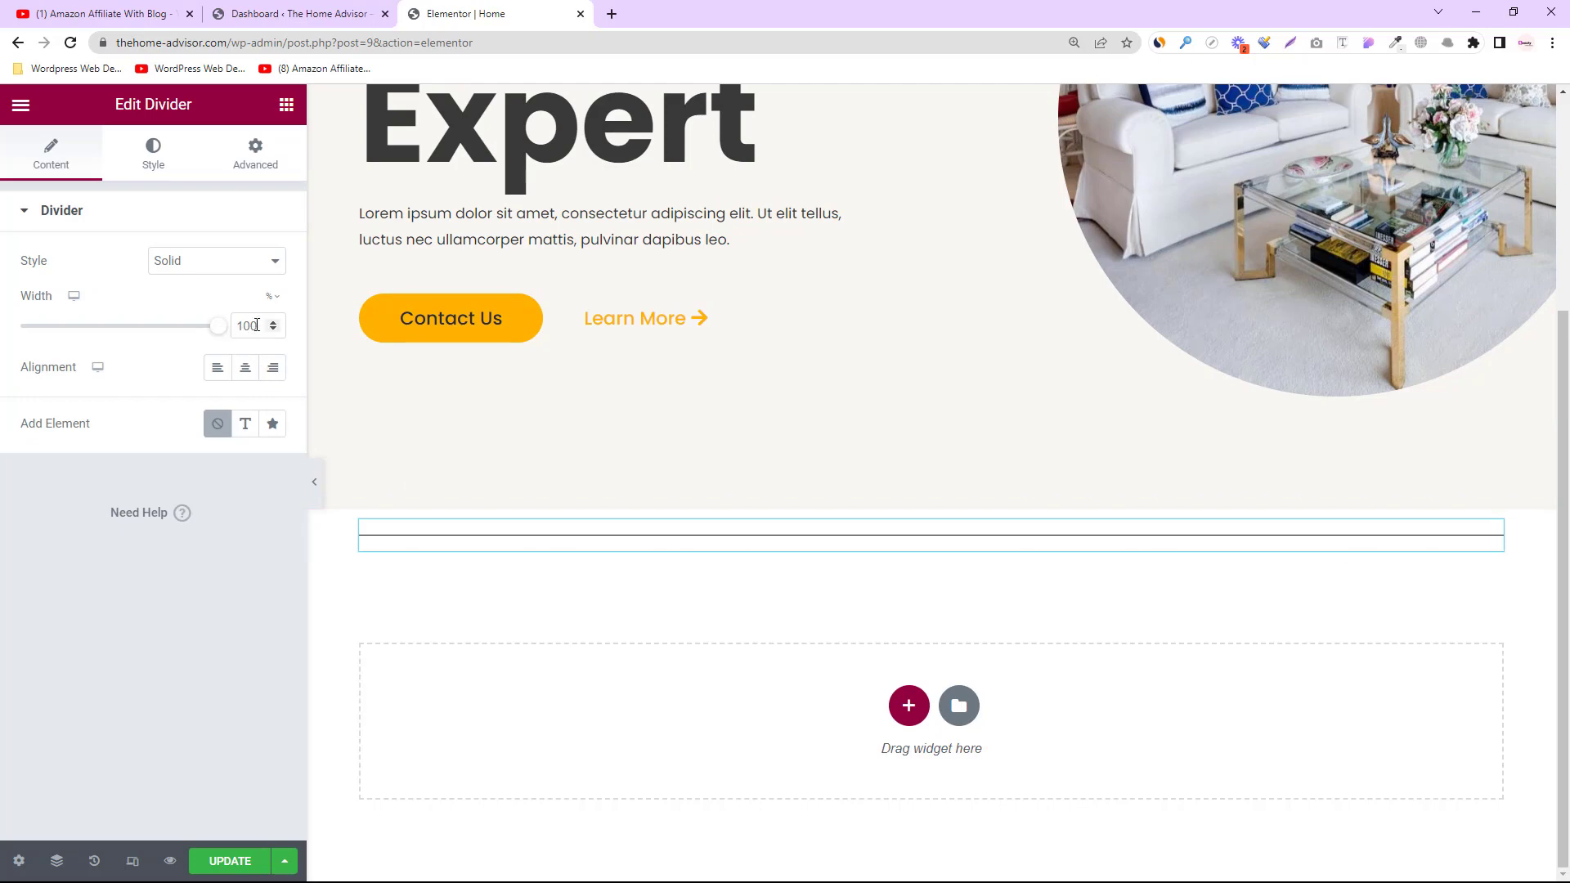
Step: Set the divider's width to 50% and its weight to 4
left_click_drag(256, 324, 235, 322)
type("50")
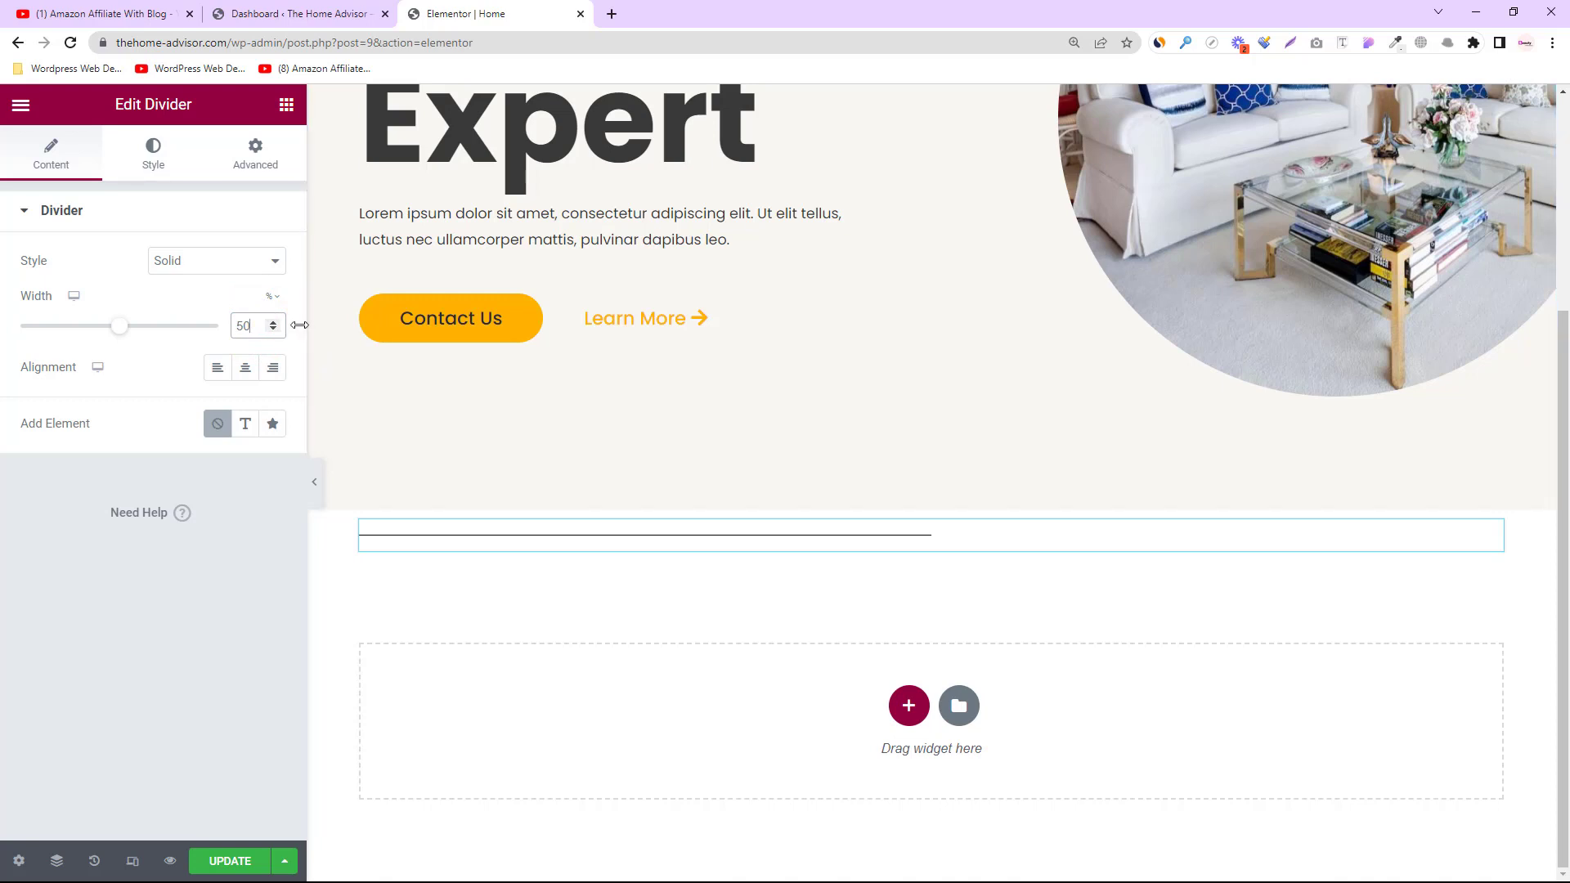
left_click(164, 172)
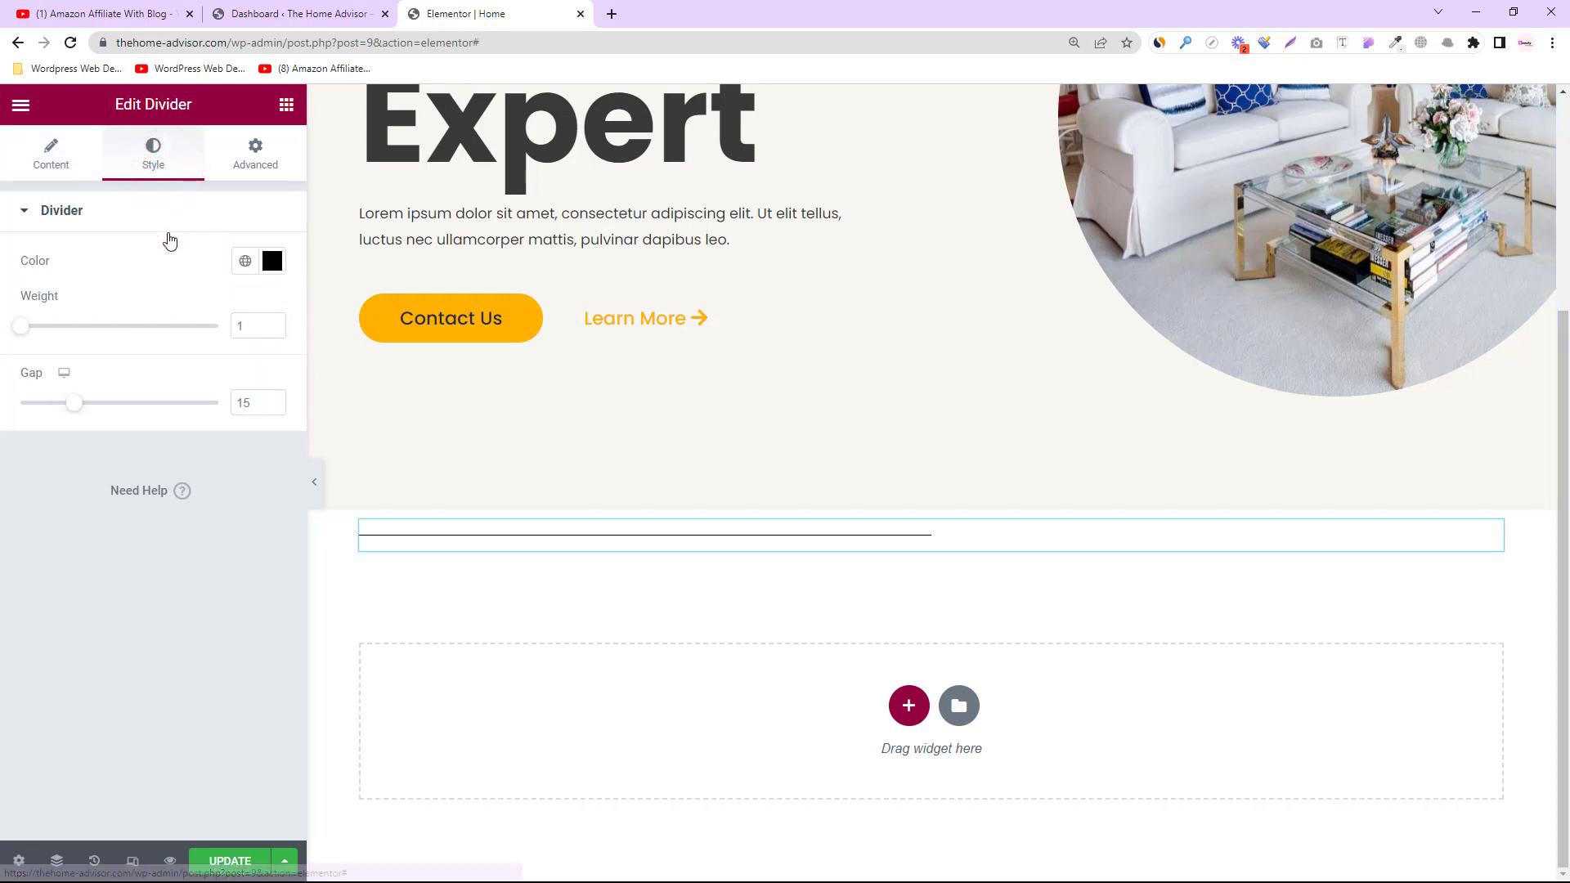
double_click(248, 325)
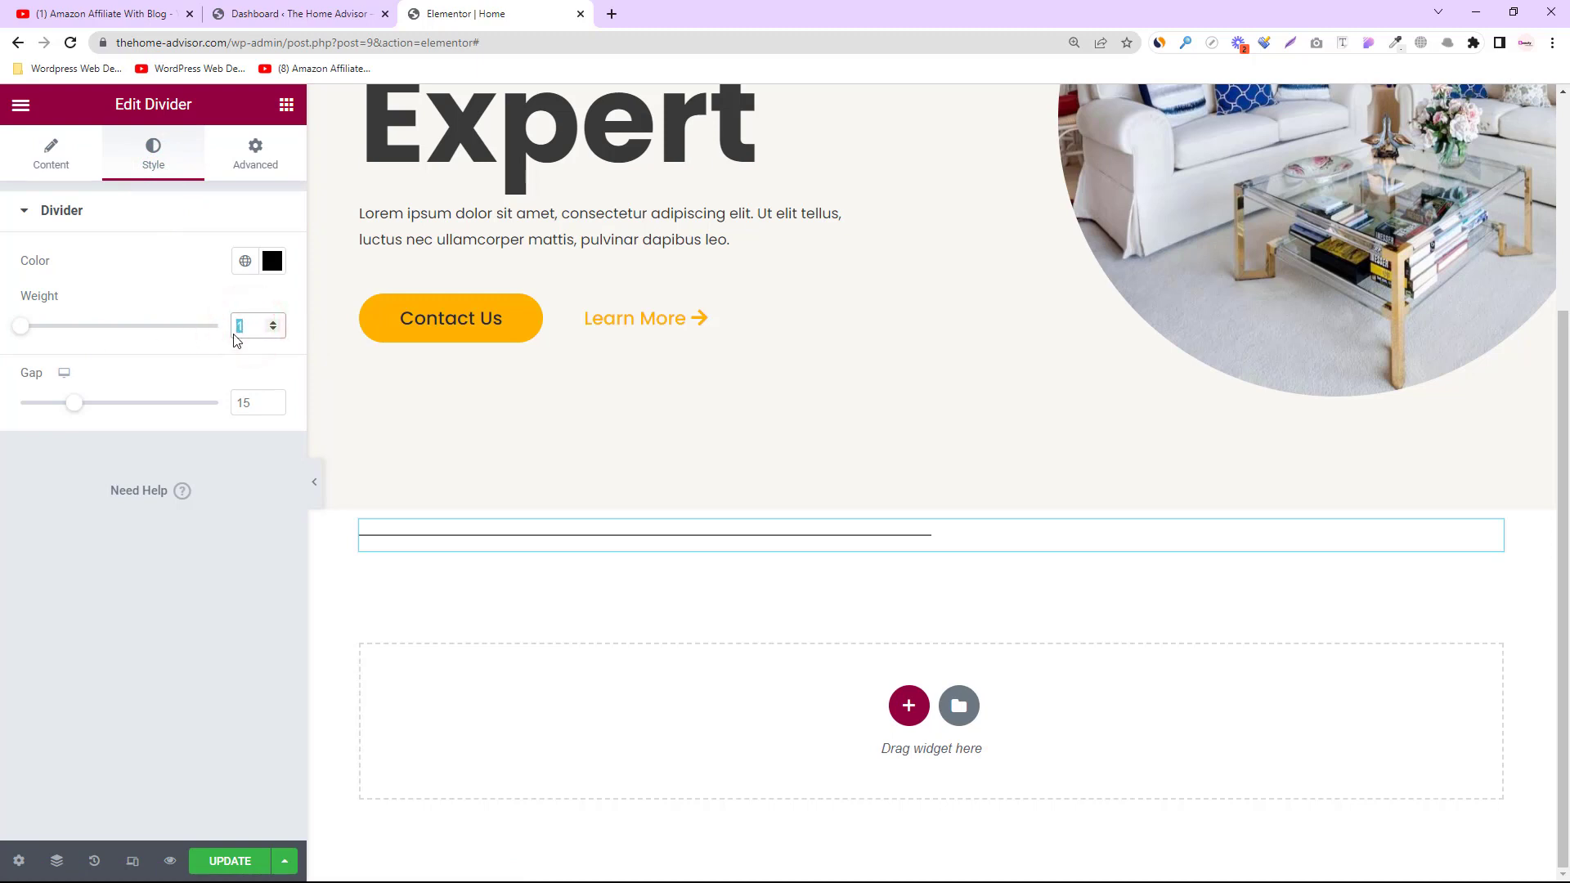
type("4")
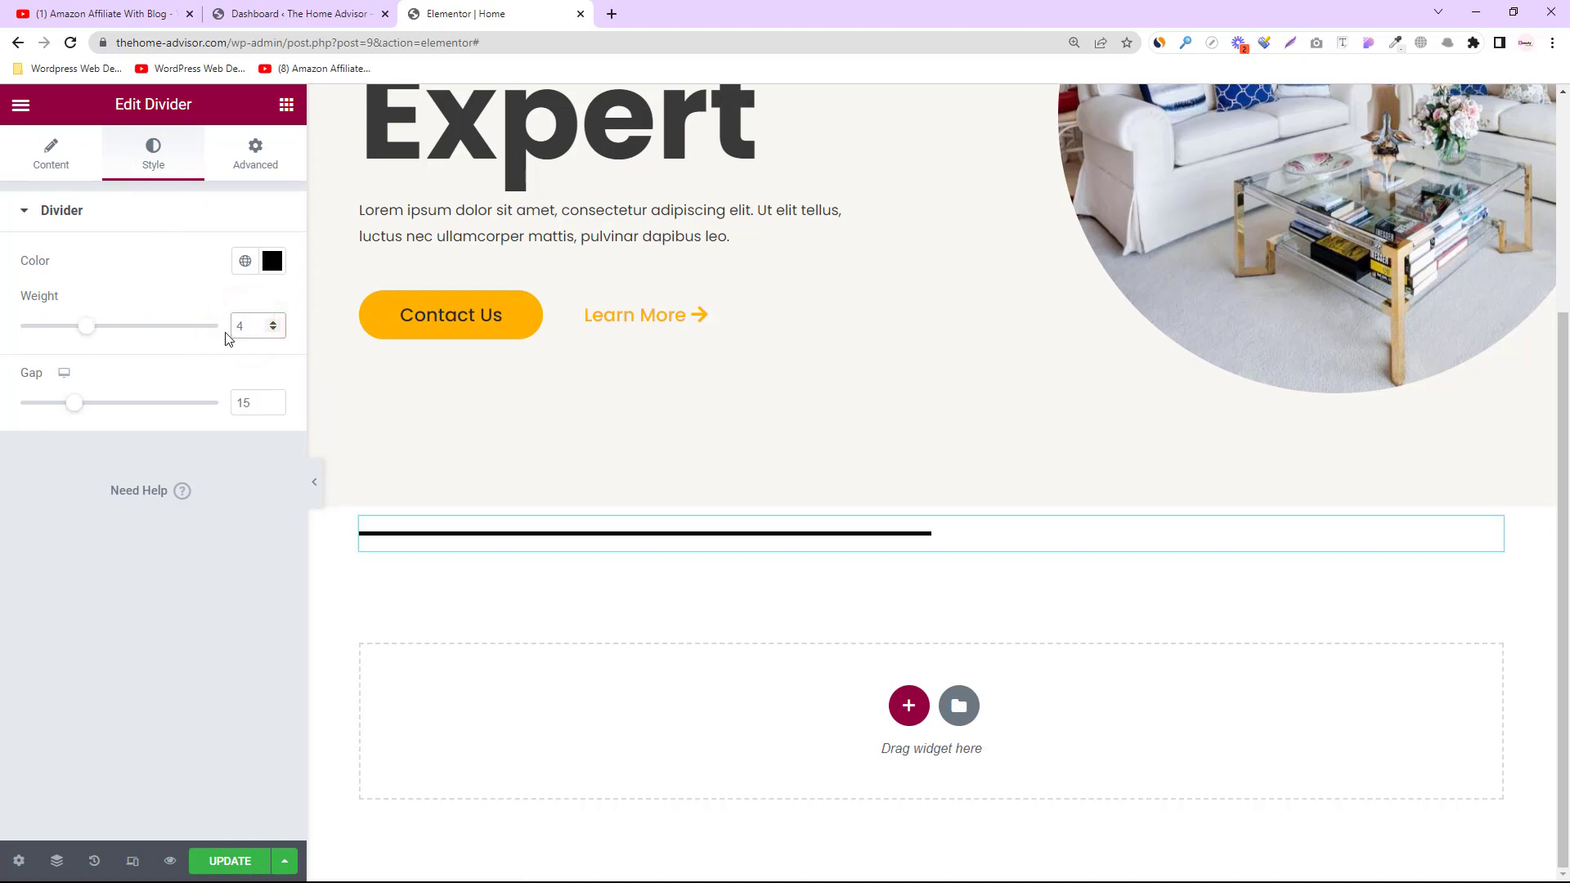
Step: Try shortening the divider to a width of 29% and preview the page at full width
left_click(50, 155)
left_click_drag(121, 335, 80, 331)
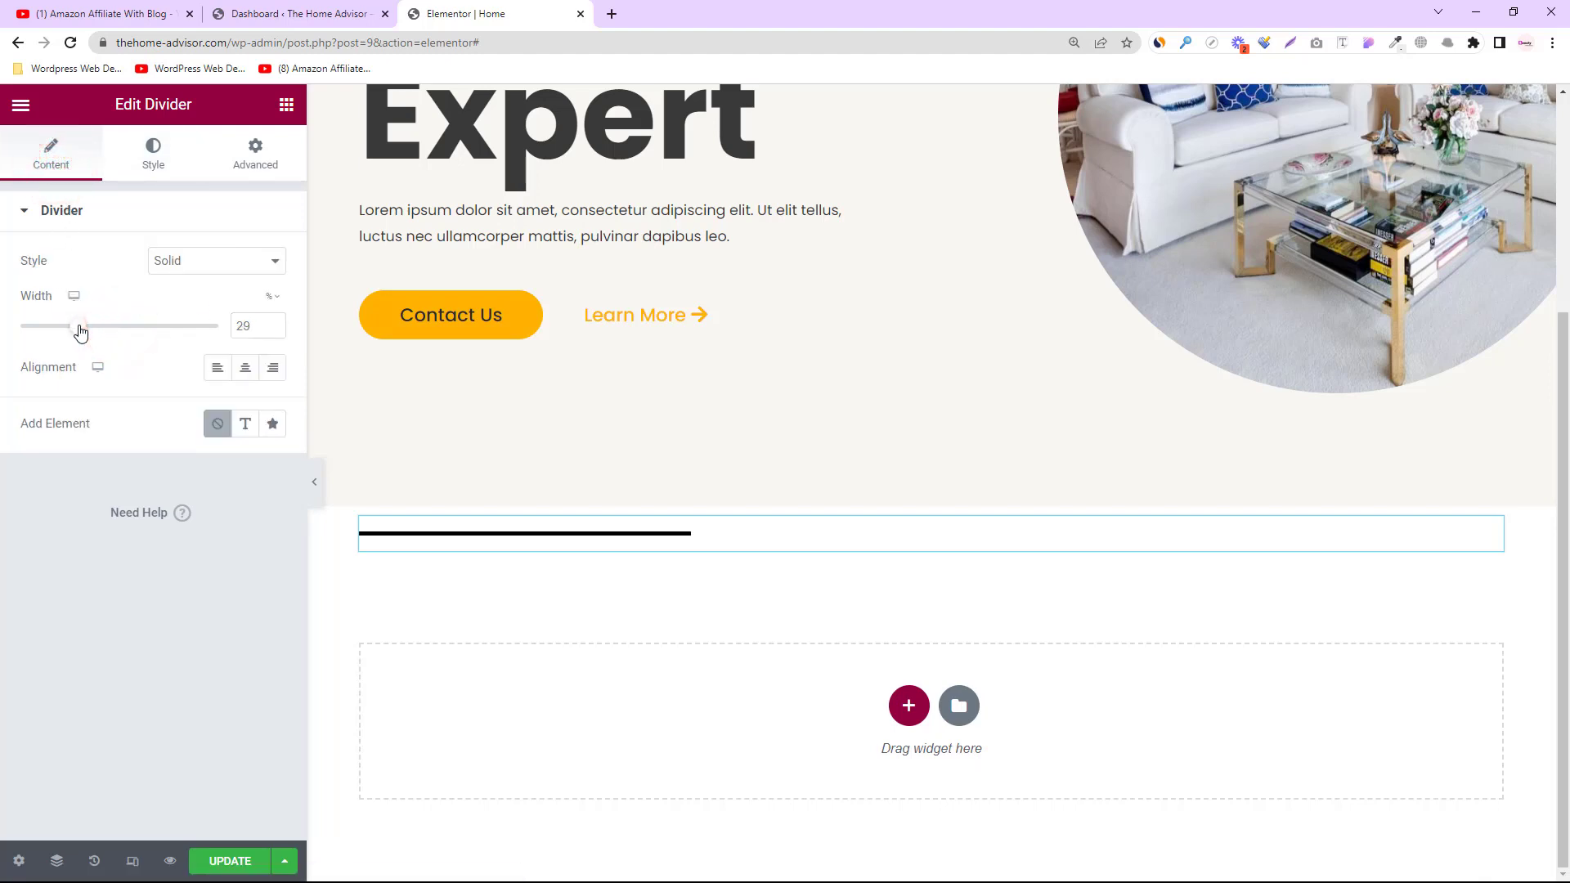
left_click(315, 487)
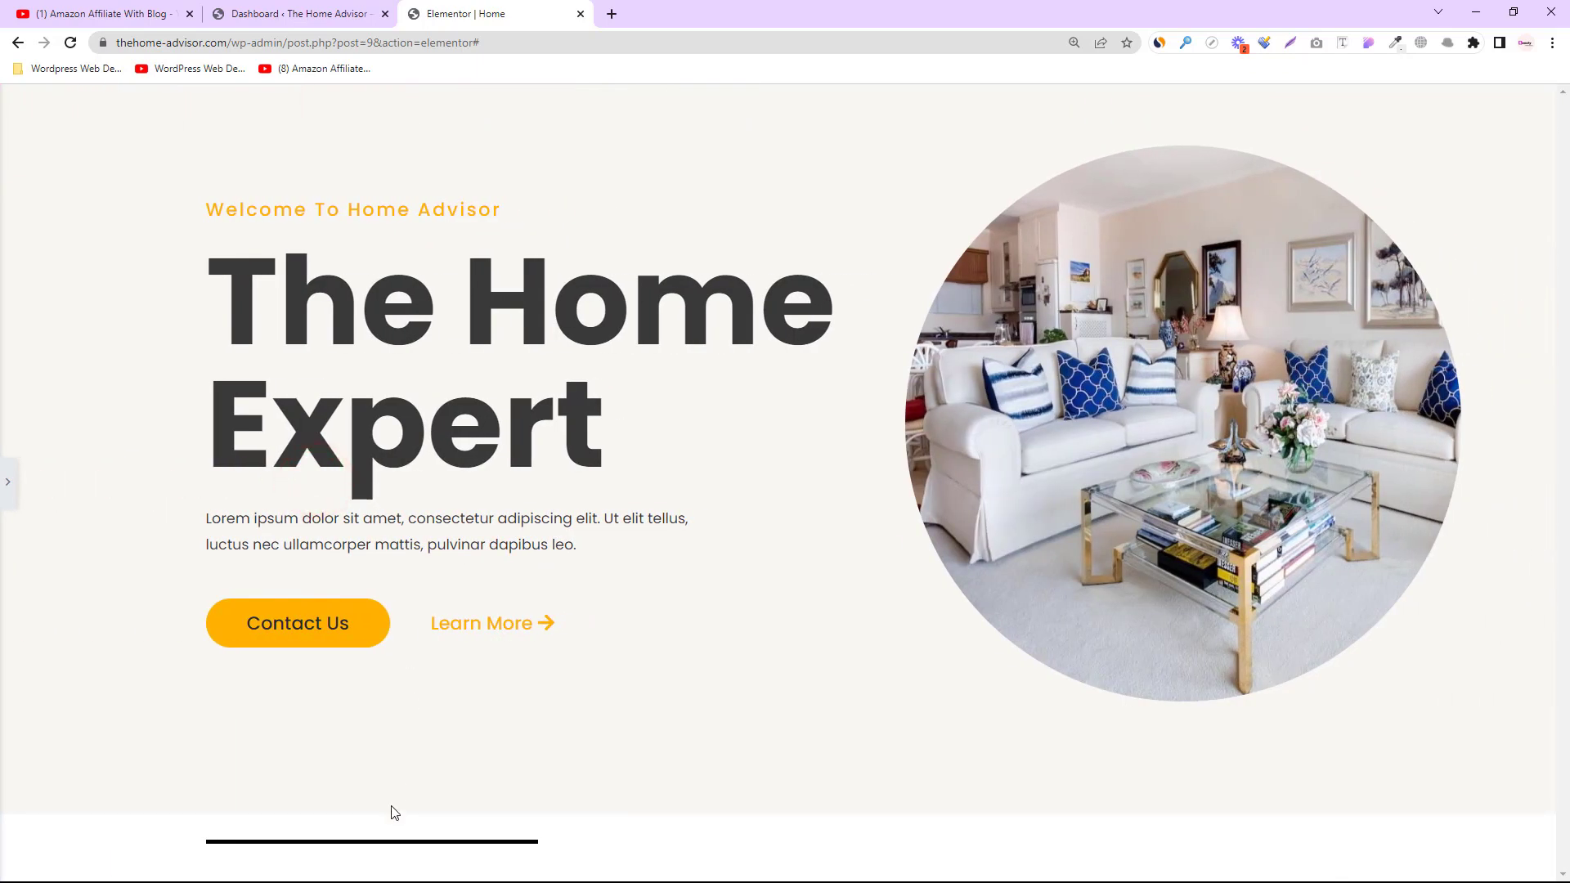
left_click(8, 482)
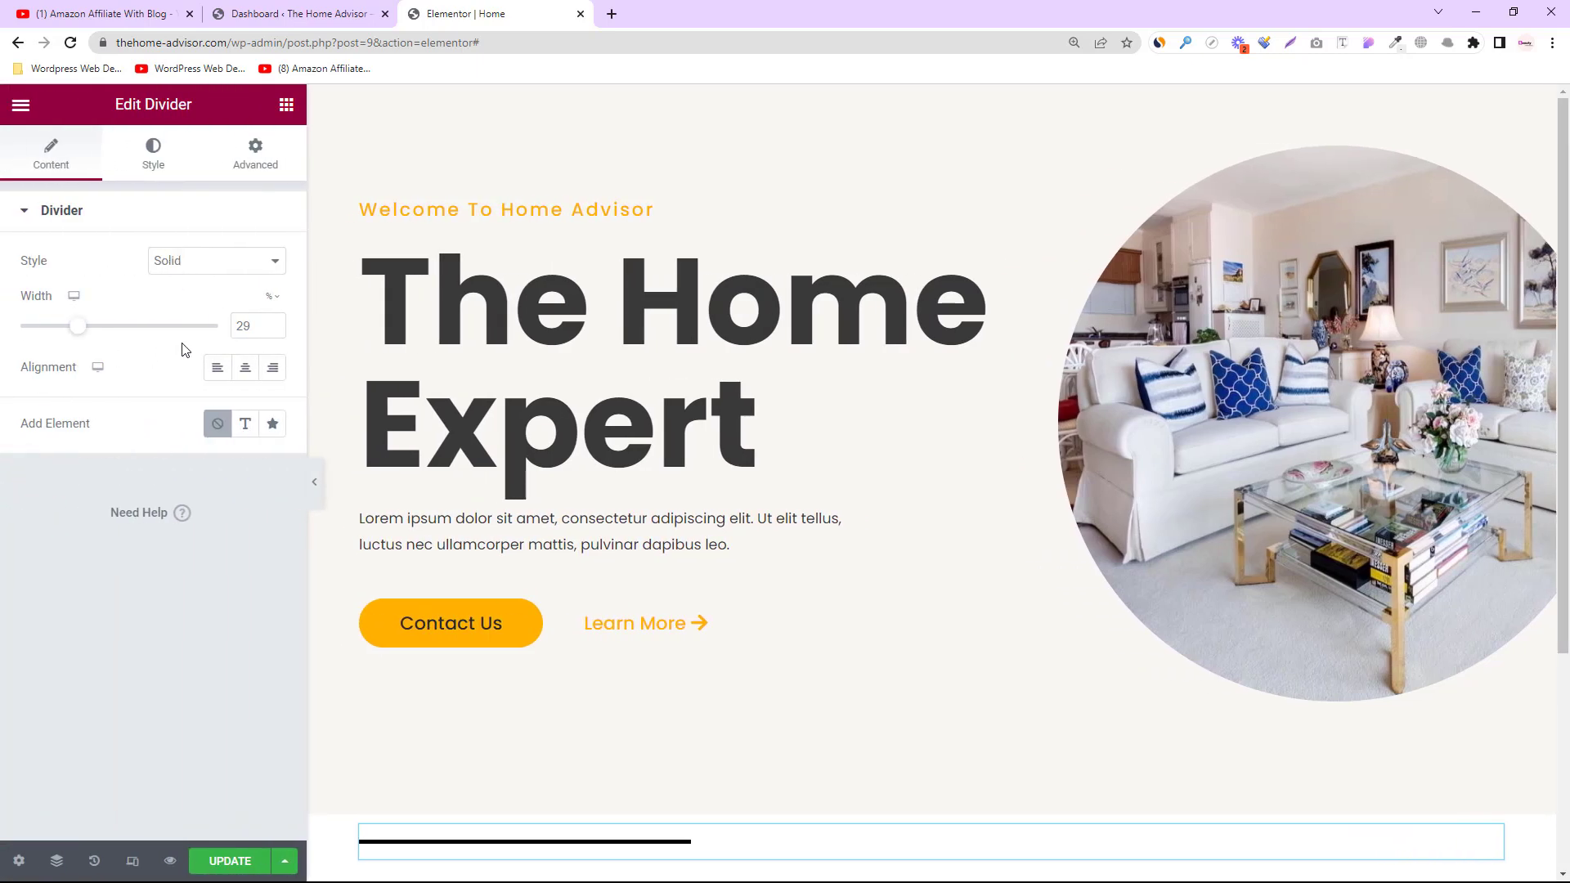
Step: Set the divider's width to 5% and check its weight setting
double_click(247, 326)
type("5")
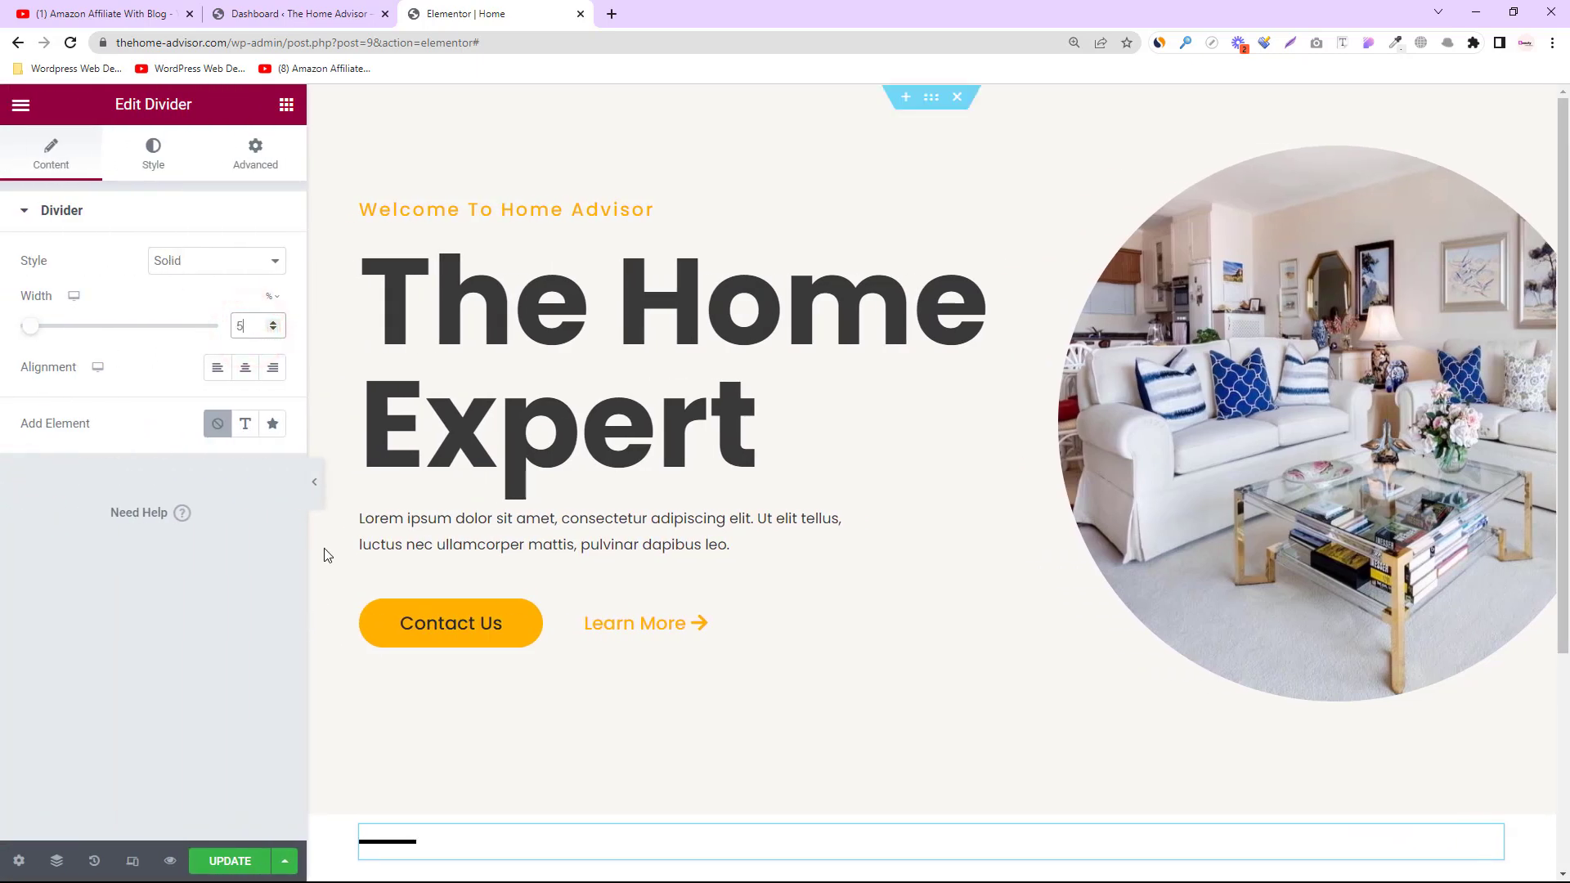
scroll(480, 587, "down", 3)
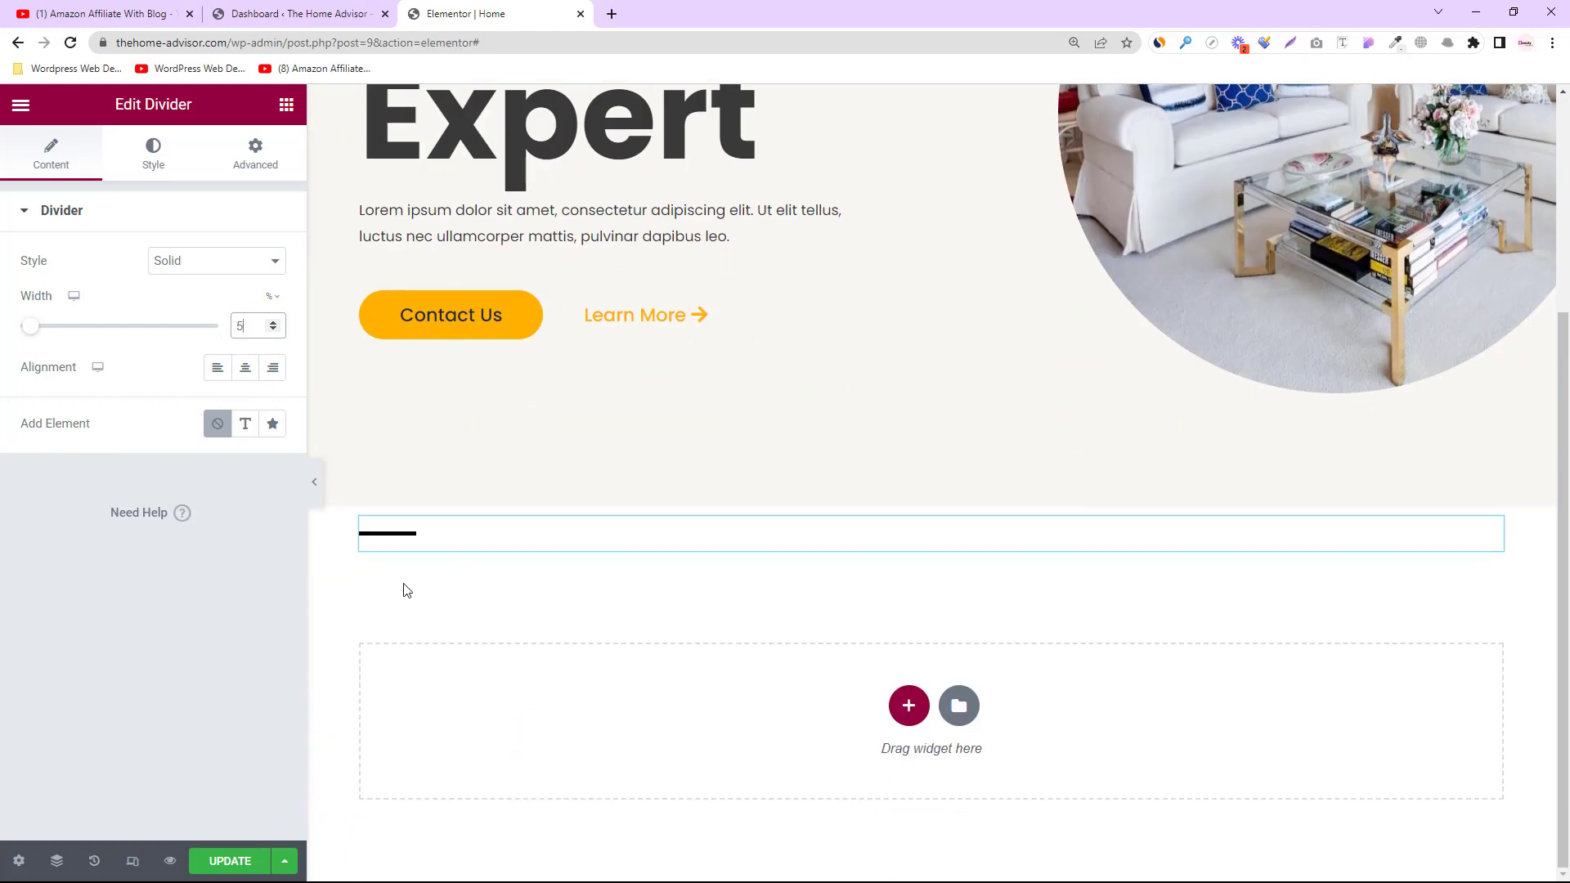
left_click(406, 591)
left_click(149, 162)
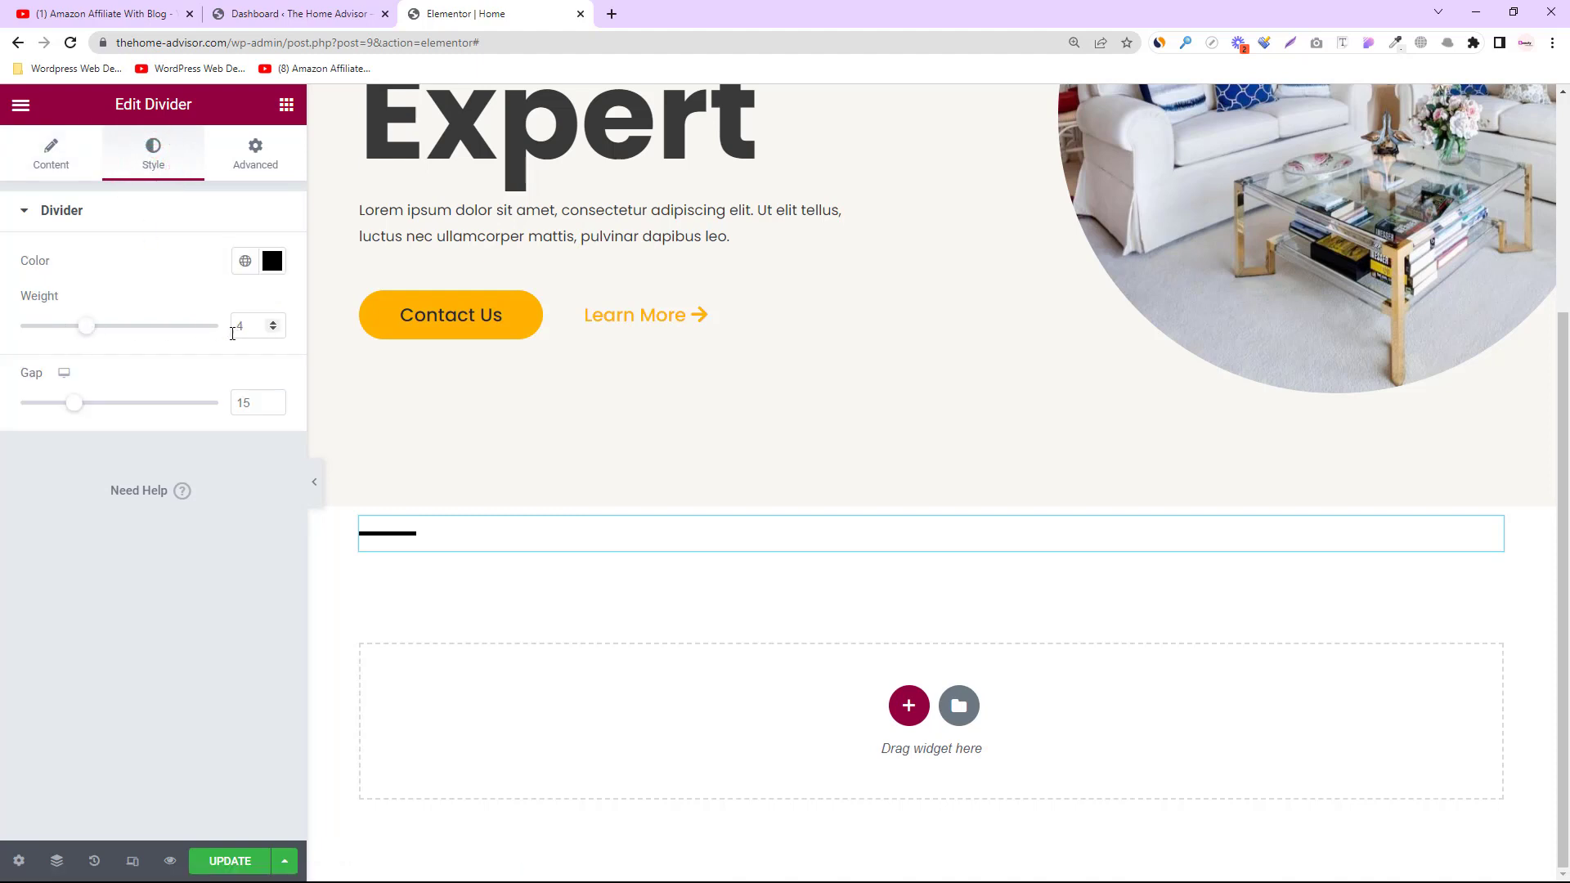
left_click(52, 162)
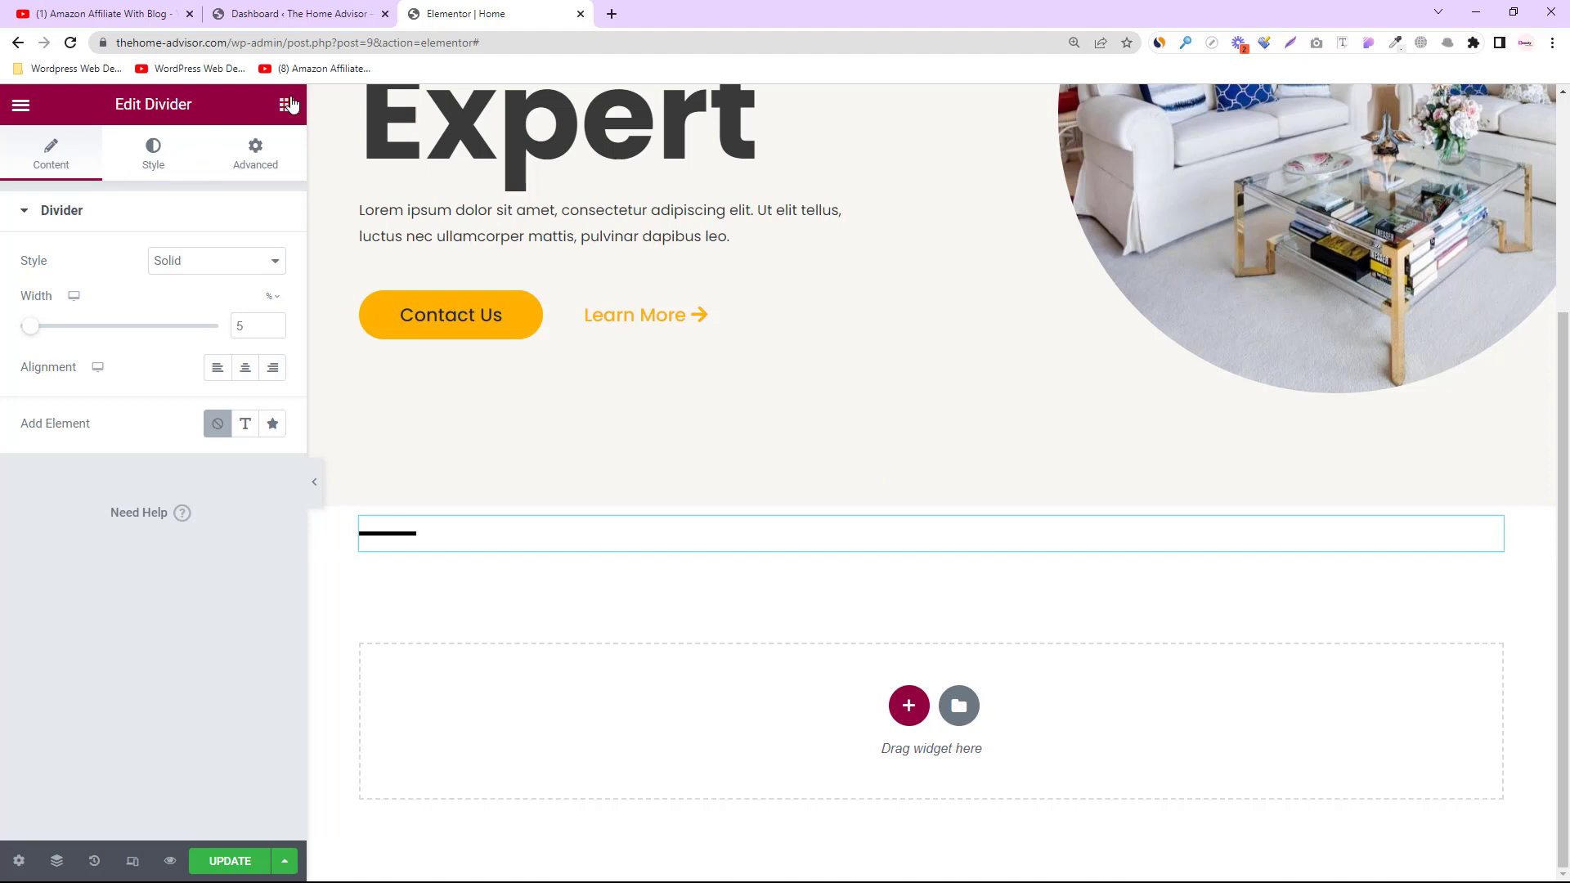
Step: Add a Heading widget below the divider and set its title to "Featured Articles"
left_click(286, 104)
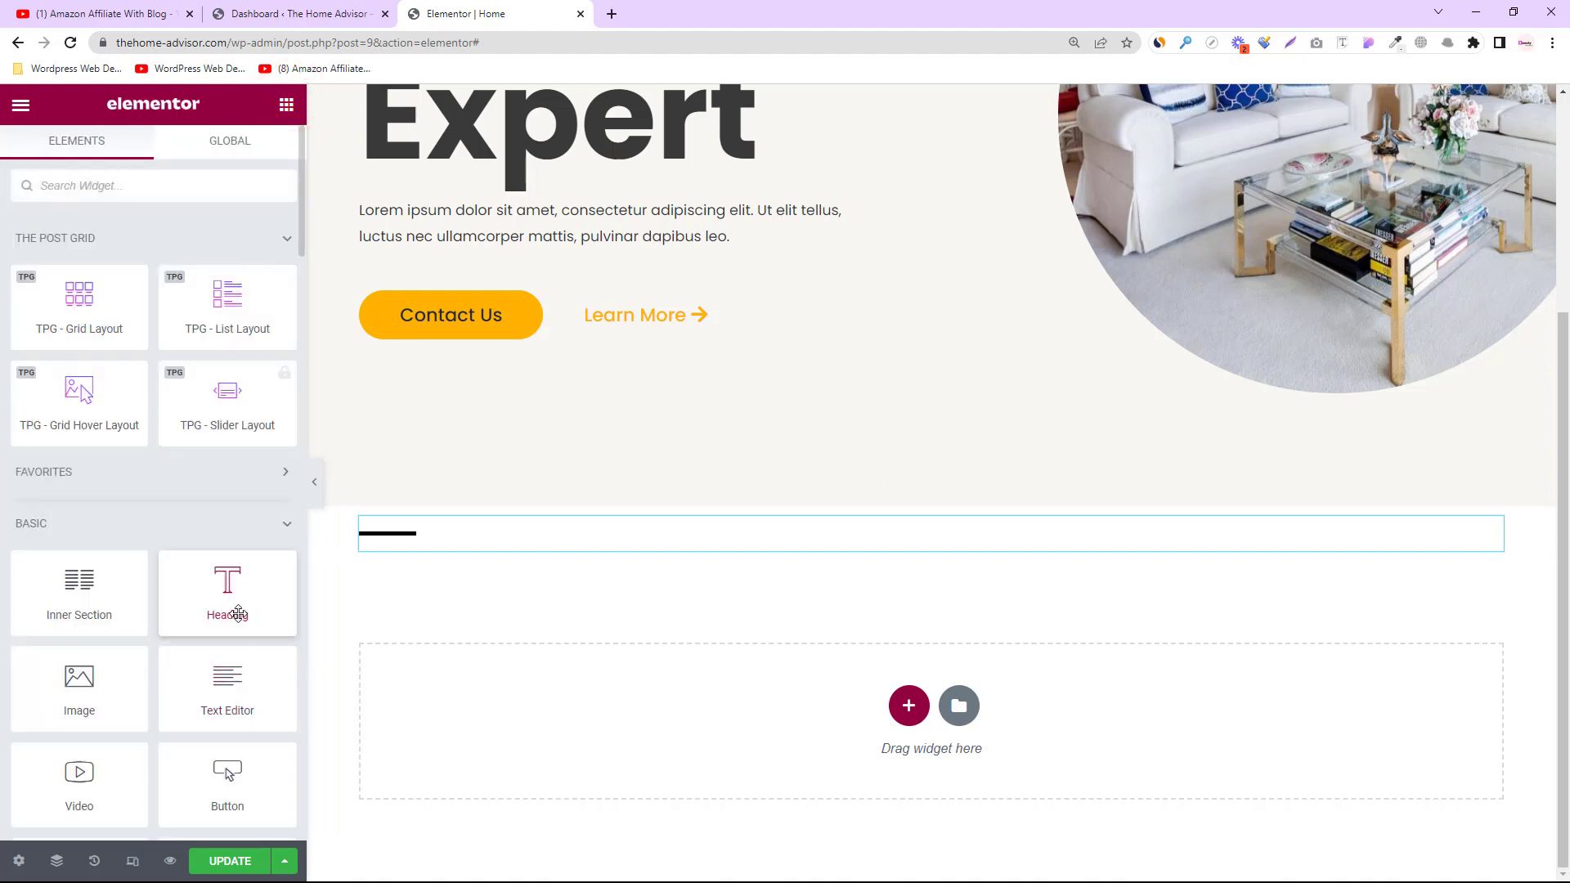
left_click_drag(238, 613, 476, 548)
triple_click(409, 585)
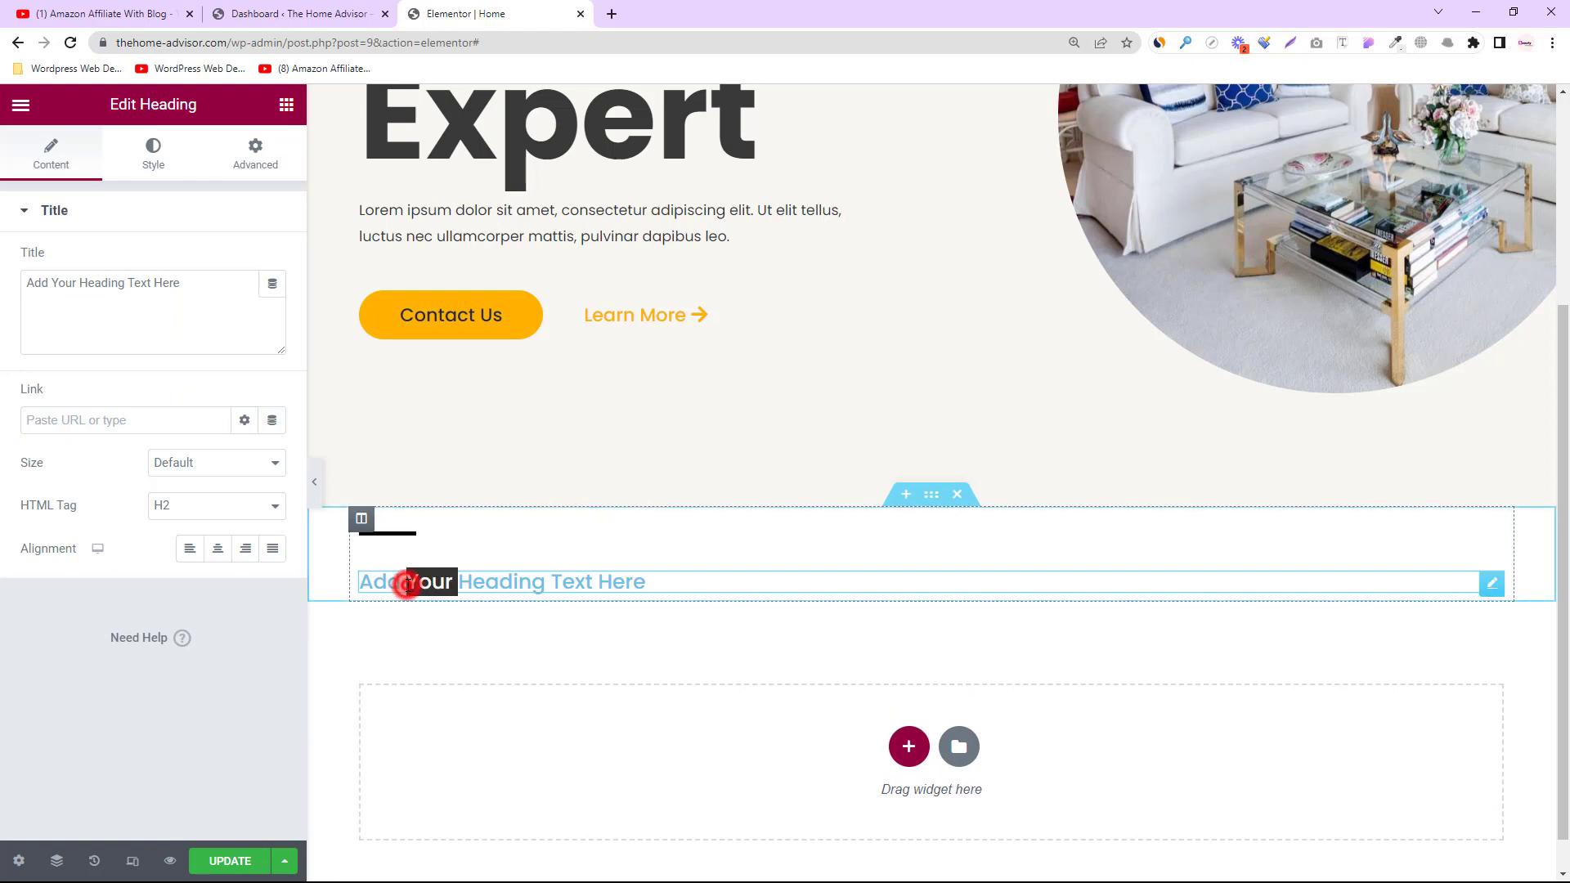
triple_click(181, 287)
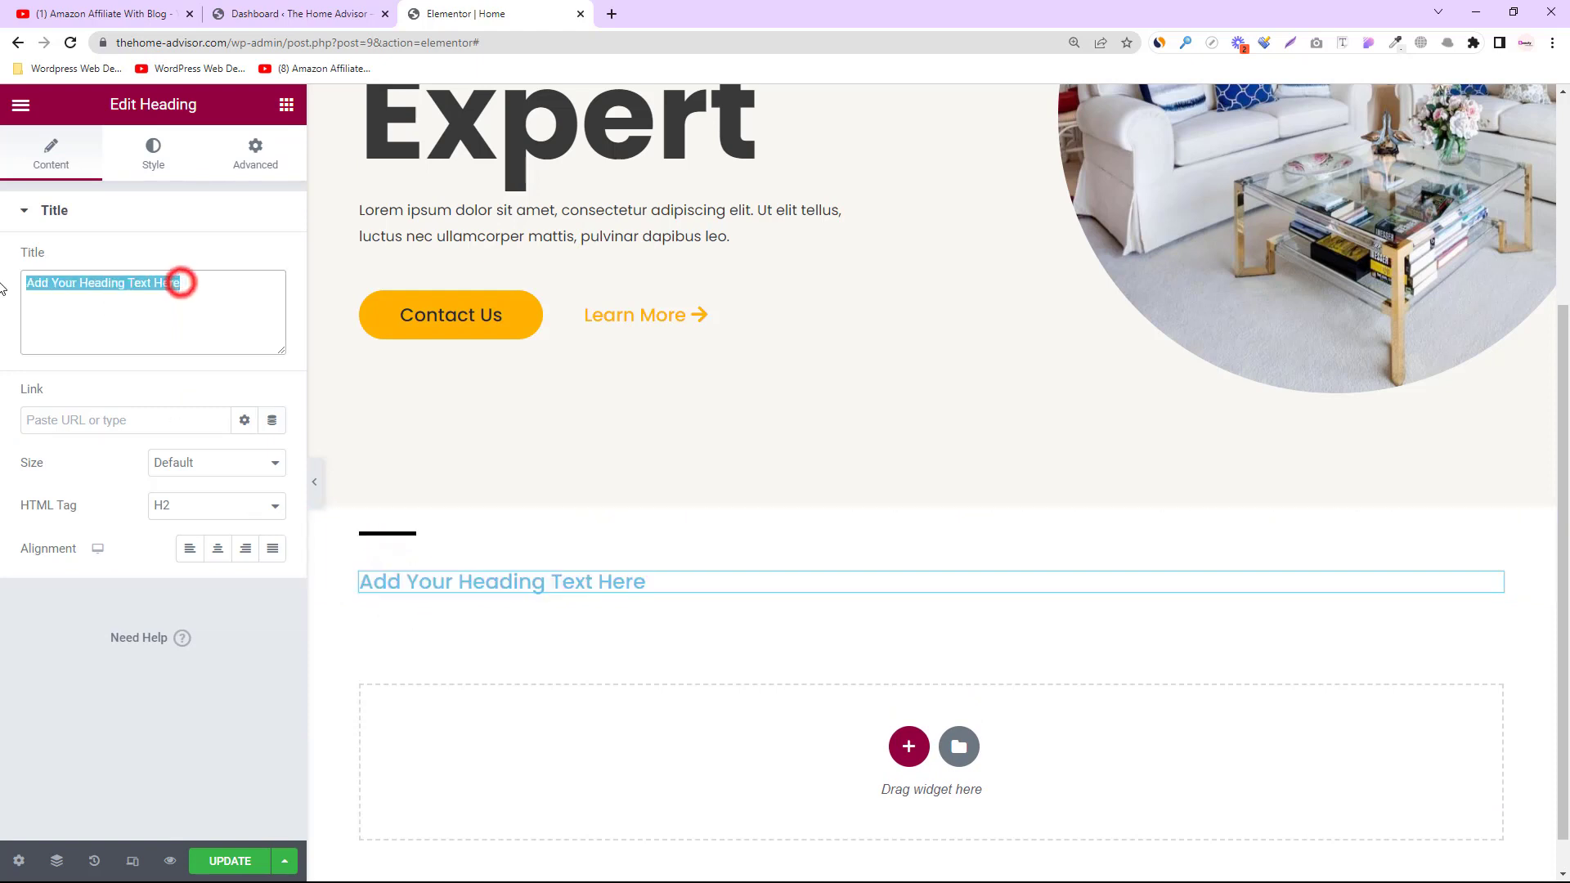
type("Featured Articles")
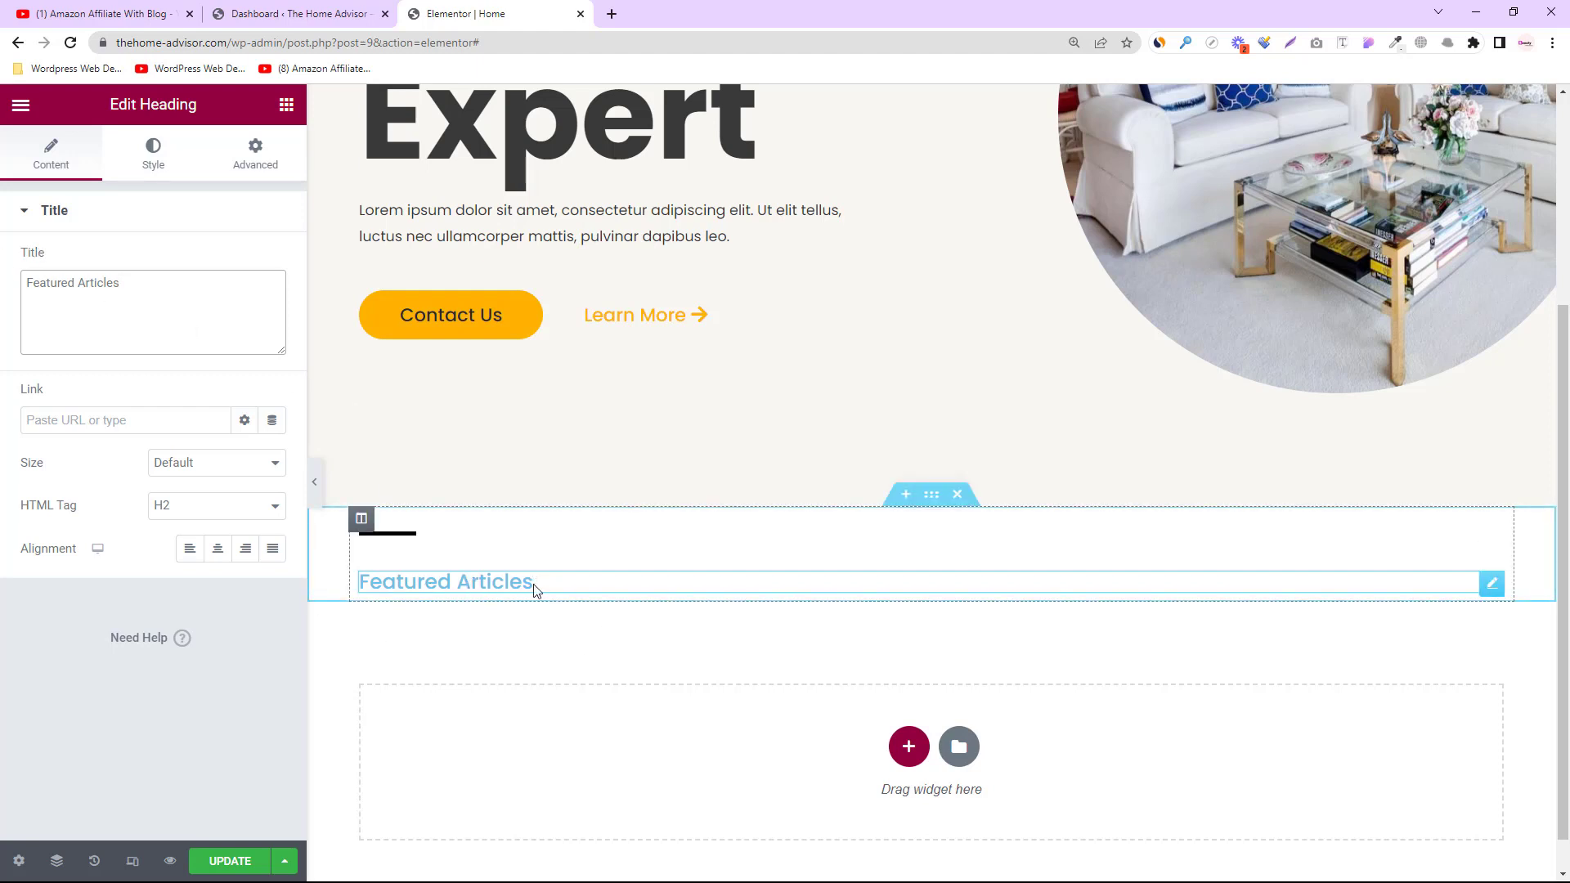
Step: Set the Featured Articles heading's text color to the global color #373737
left_click(493, 581)
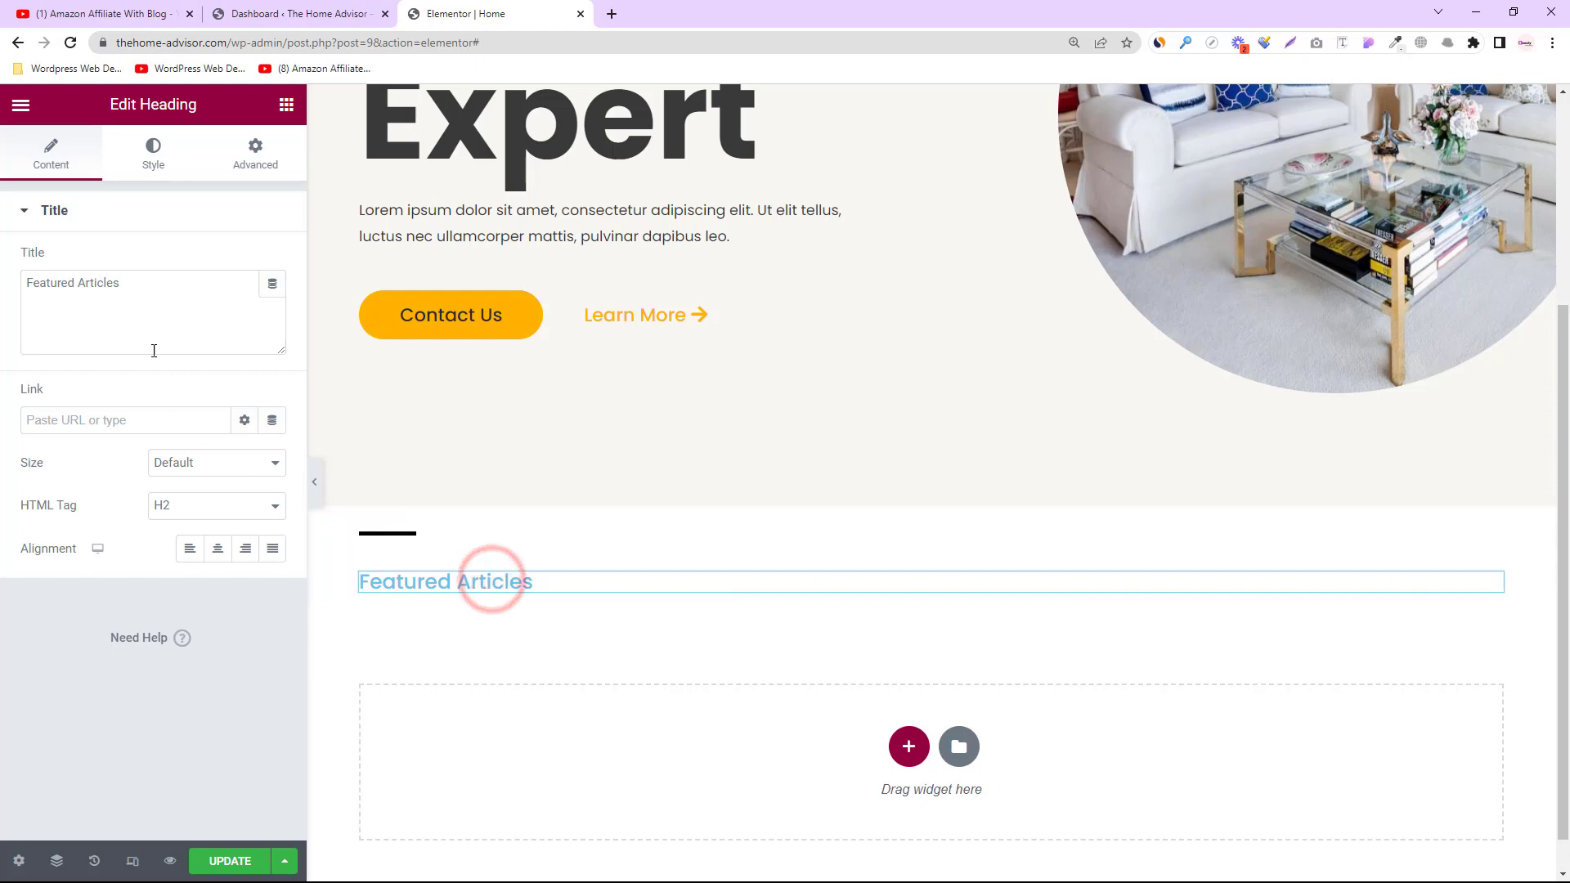
left_click(50, 419)
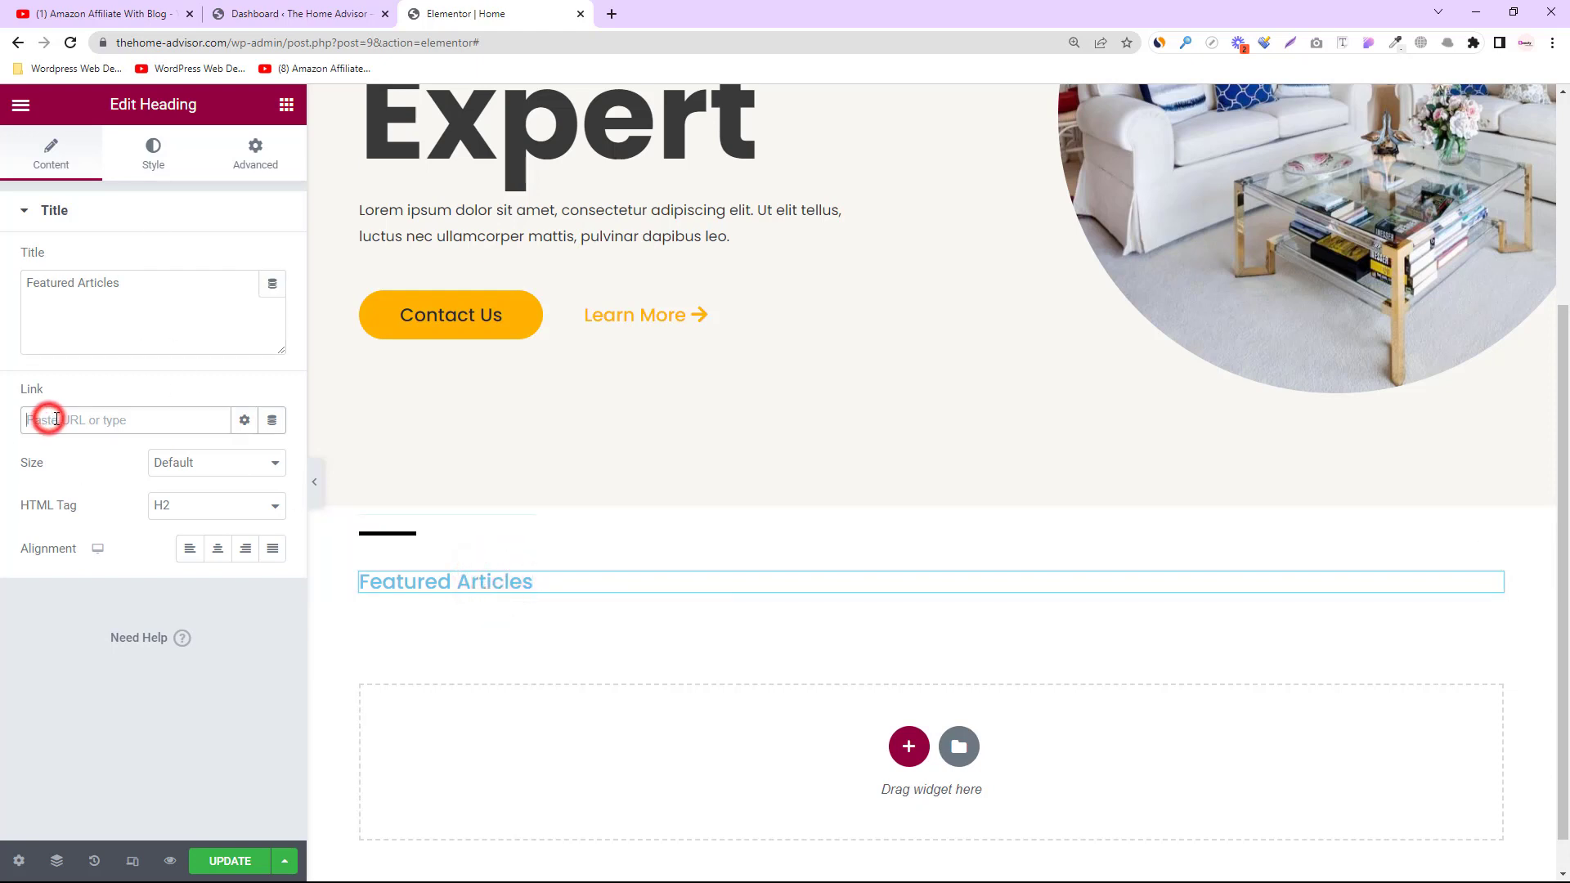
left_click(161, 162)
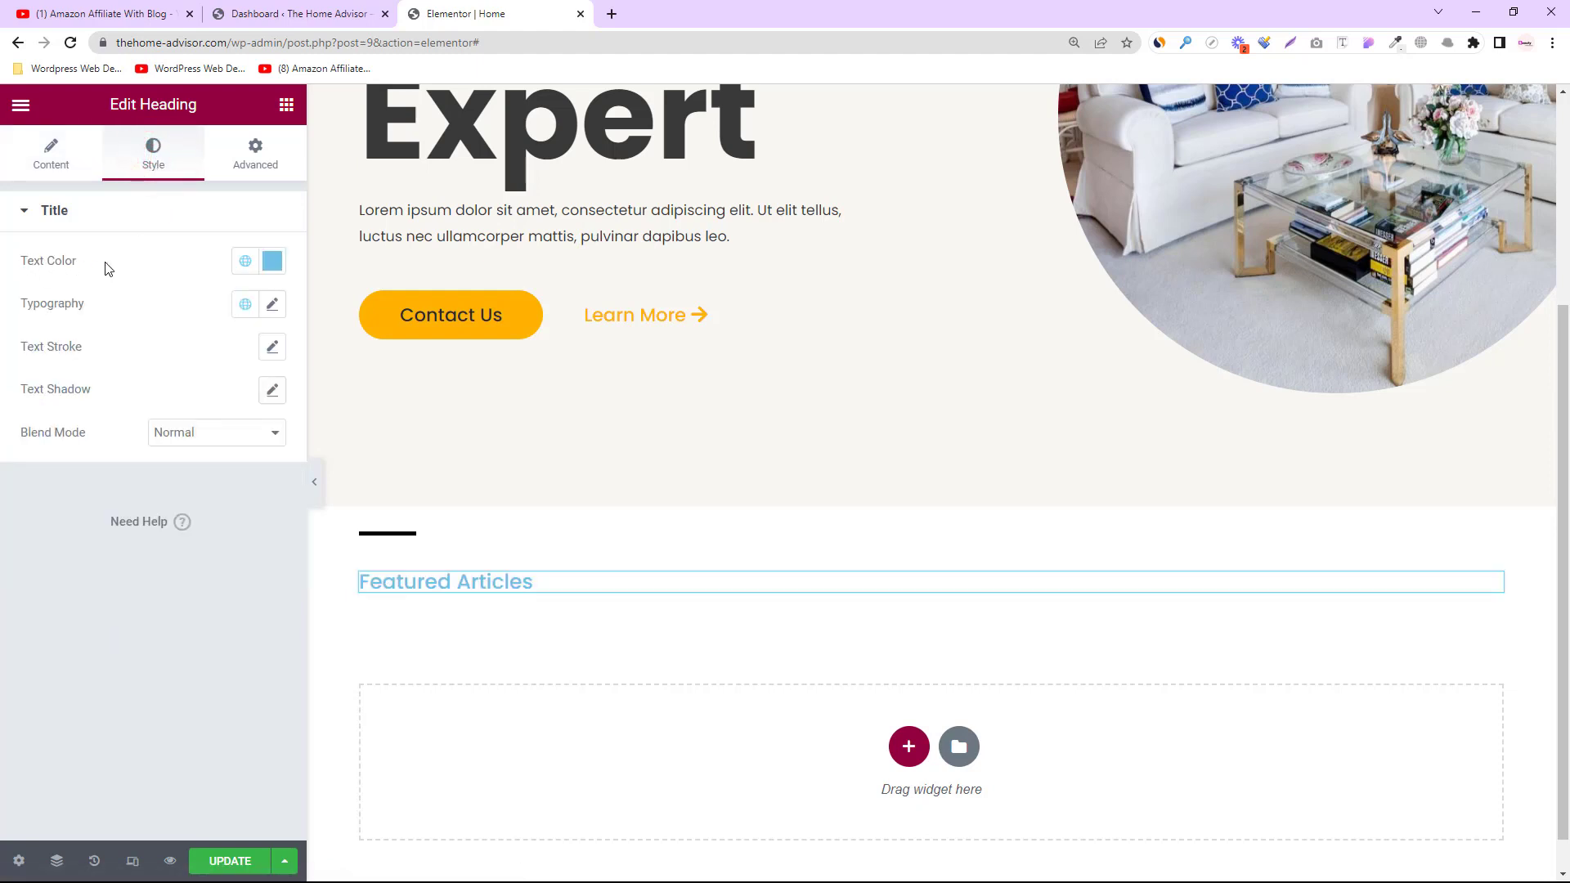
left_click(237, 265)
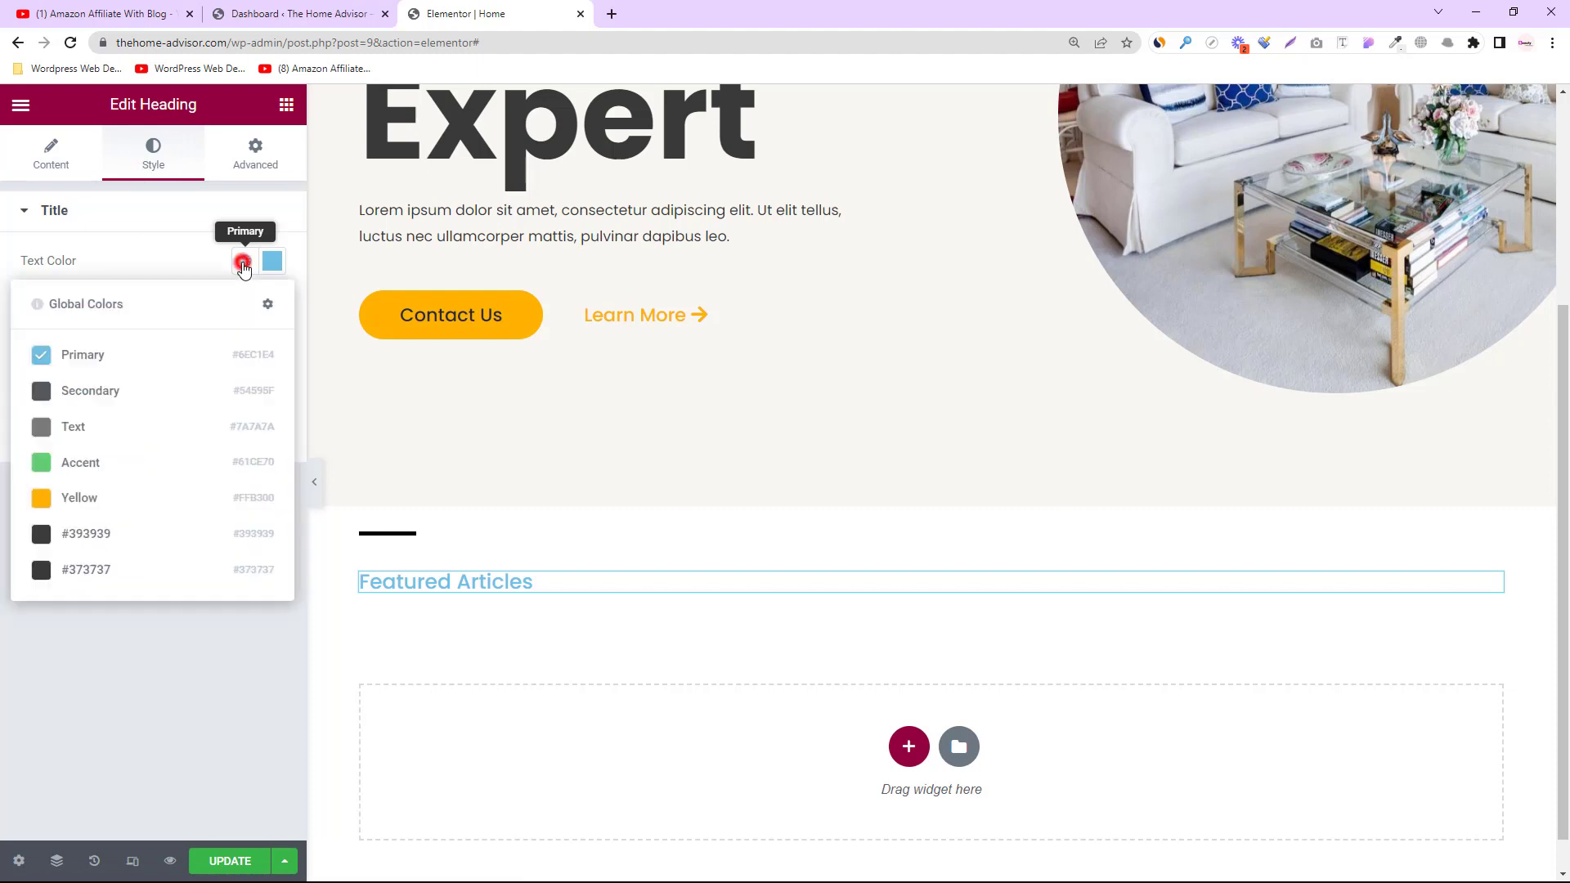
left_click(103, 576)
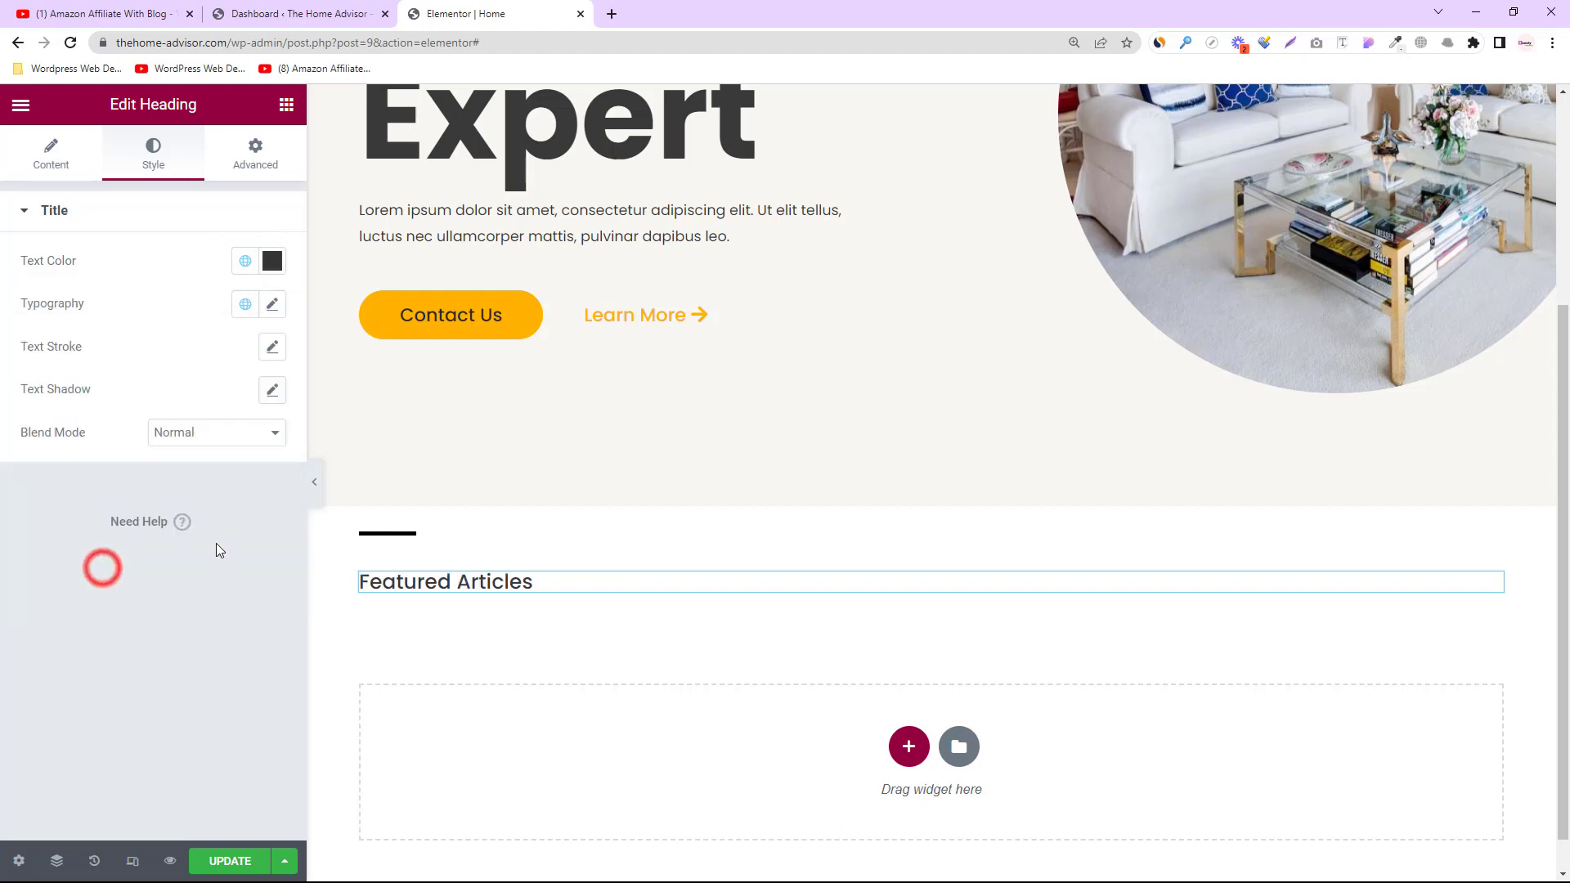
Step: Set the Featured Articles heading's font size to 40 px and its weight to 600 (Semi Bold)
left_click(271, 307)
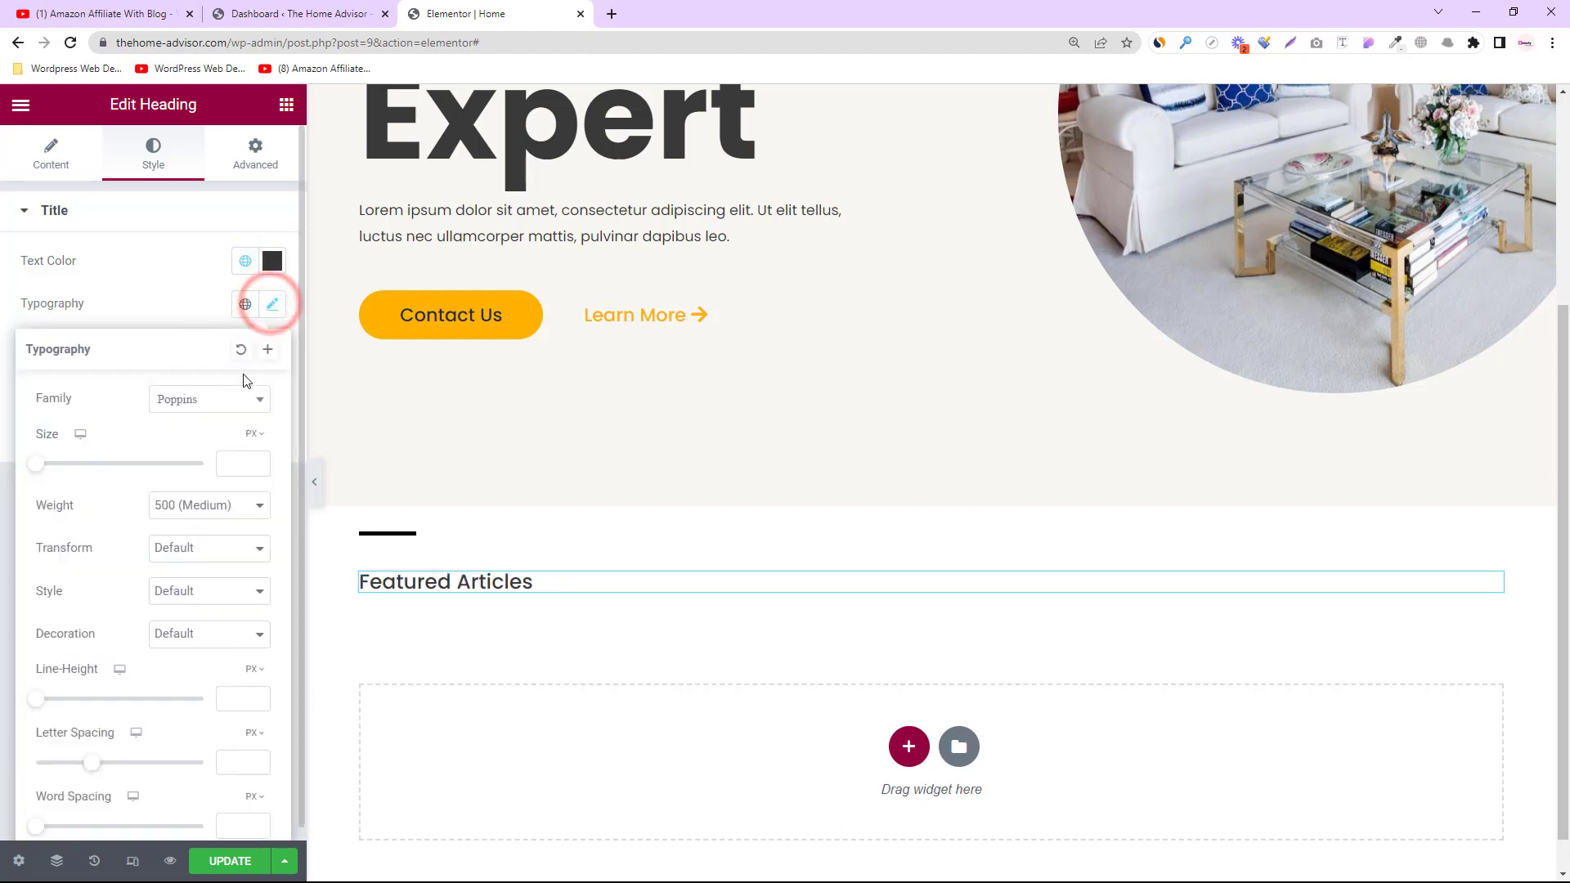
left_click(236, 452)
type("4")
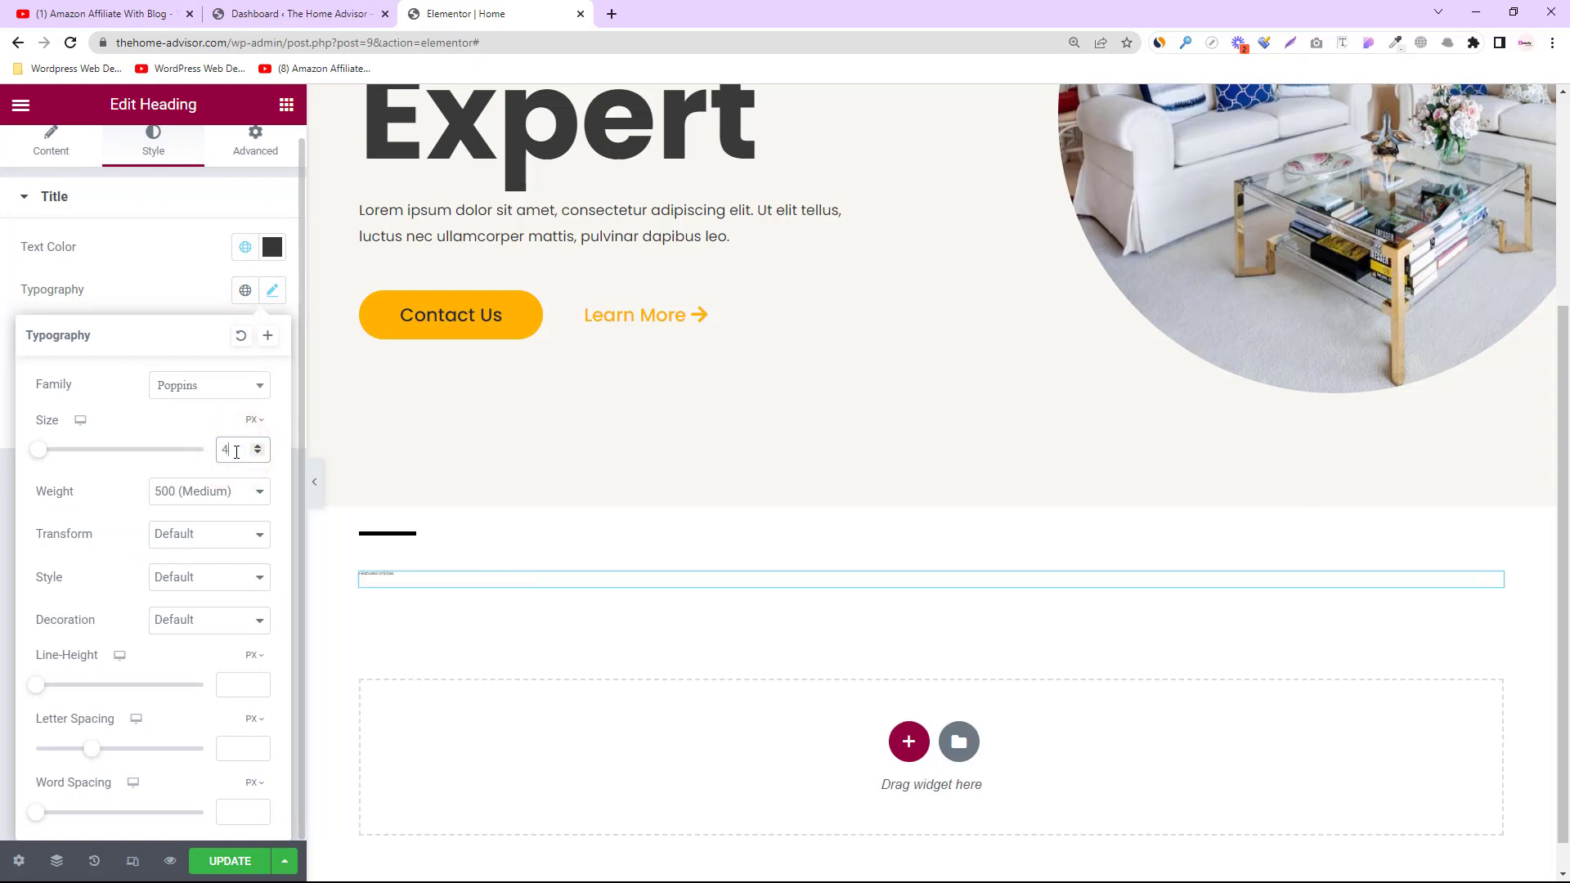
type("0")
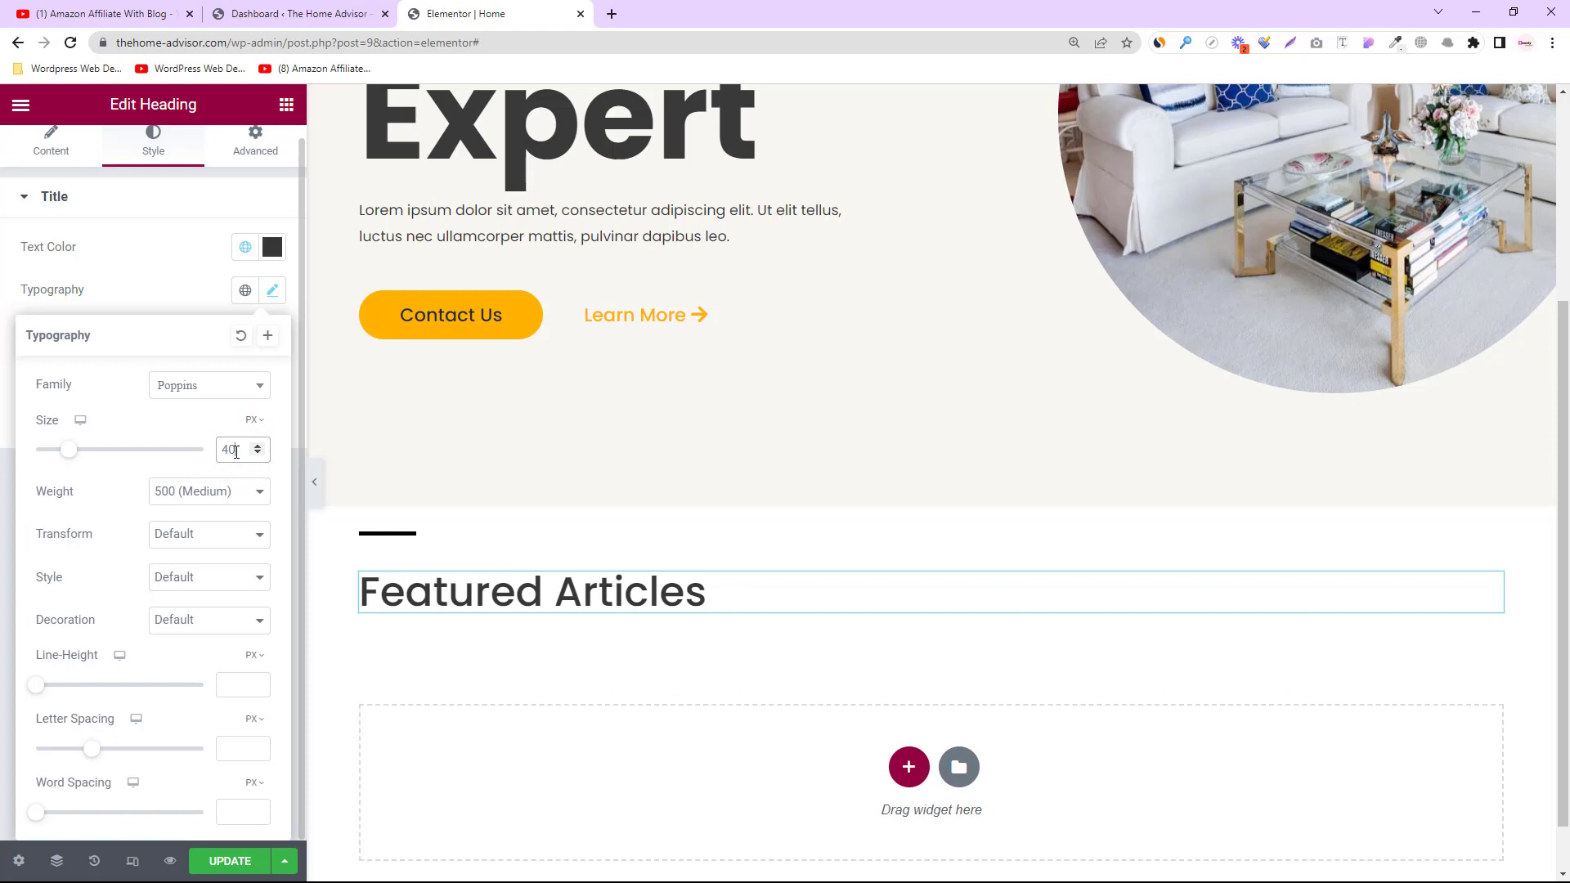
left_click(193, 494)
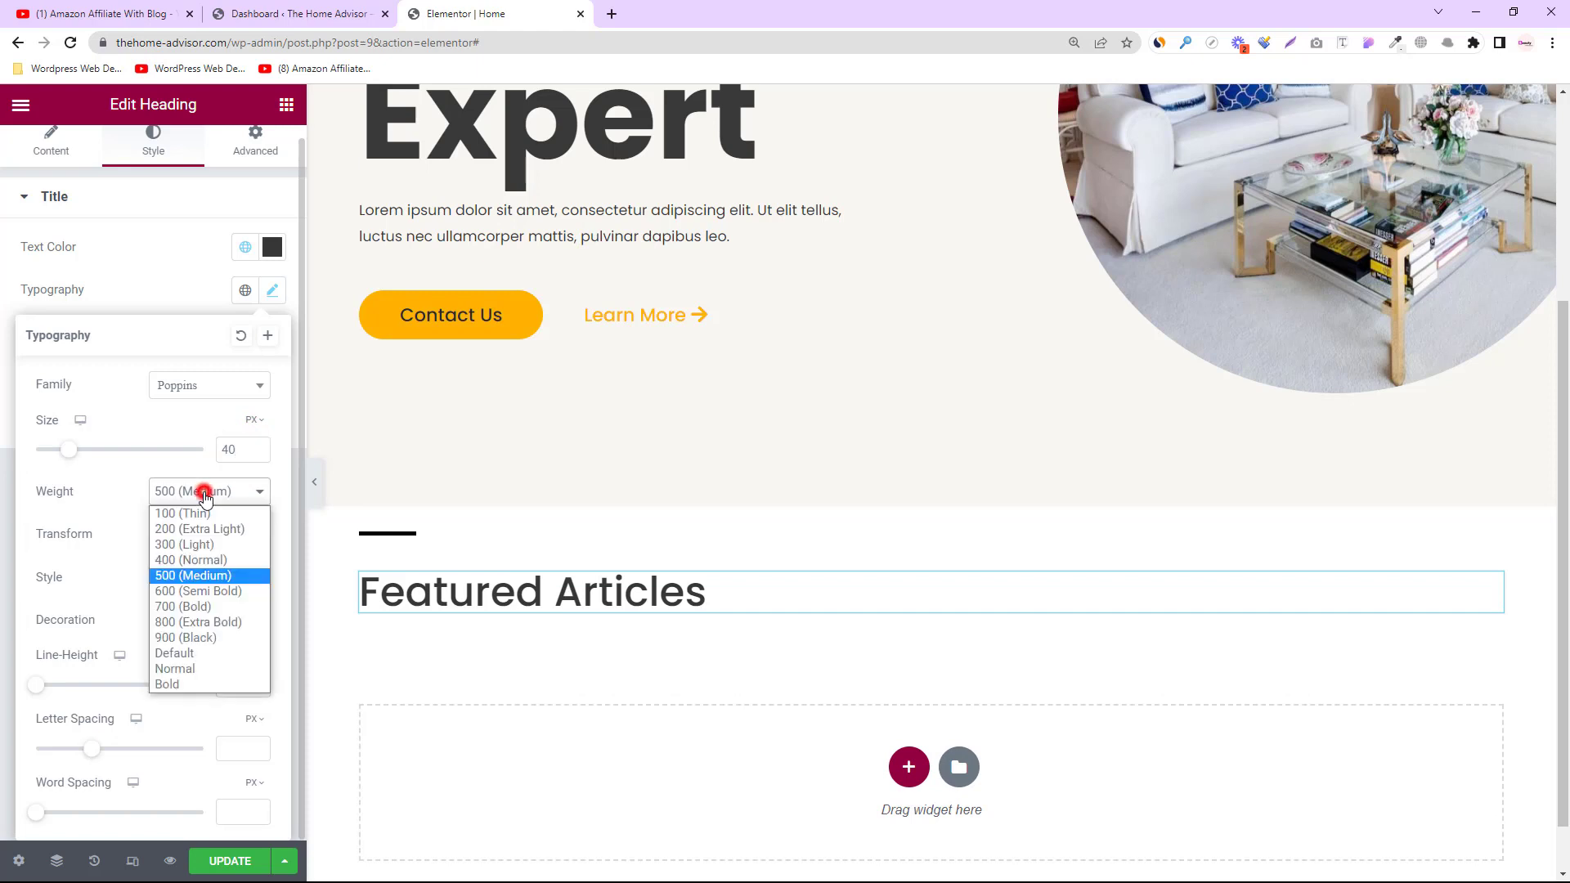
left_click(199, 592)
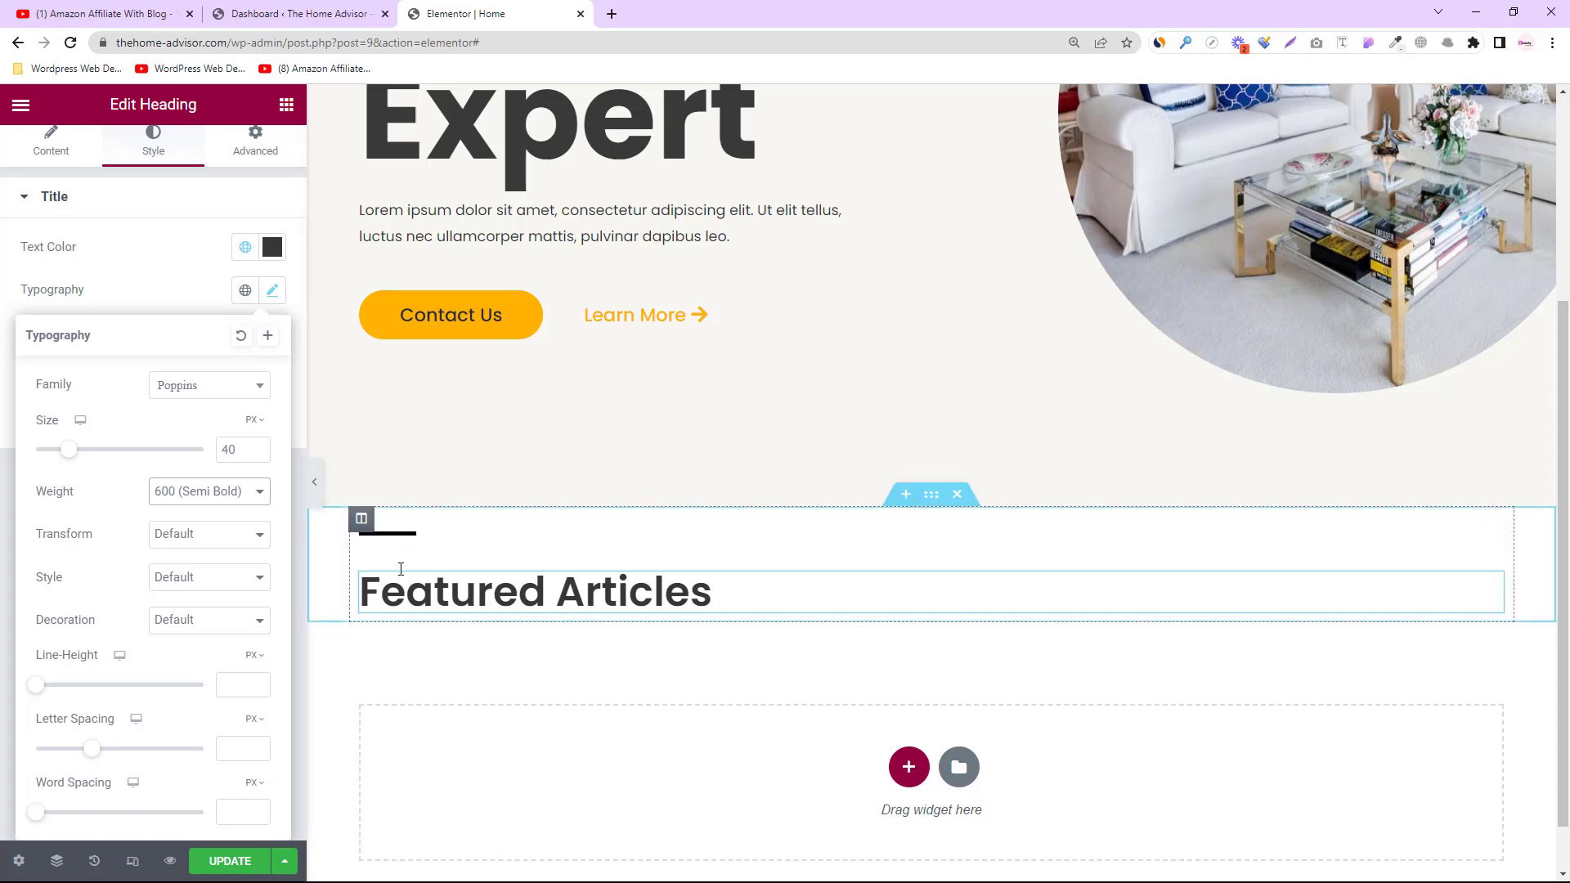
Step: Save the page and open the live site in a new tab to check the divider, Featured Articles heading and hero paragraph
left_click(226, 863)
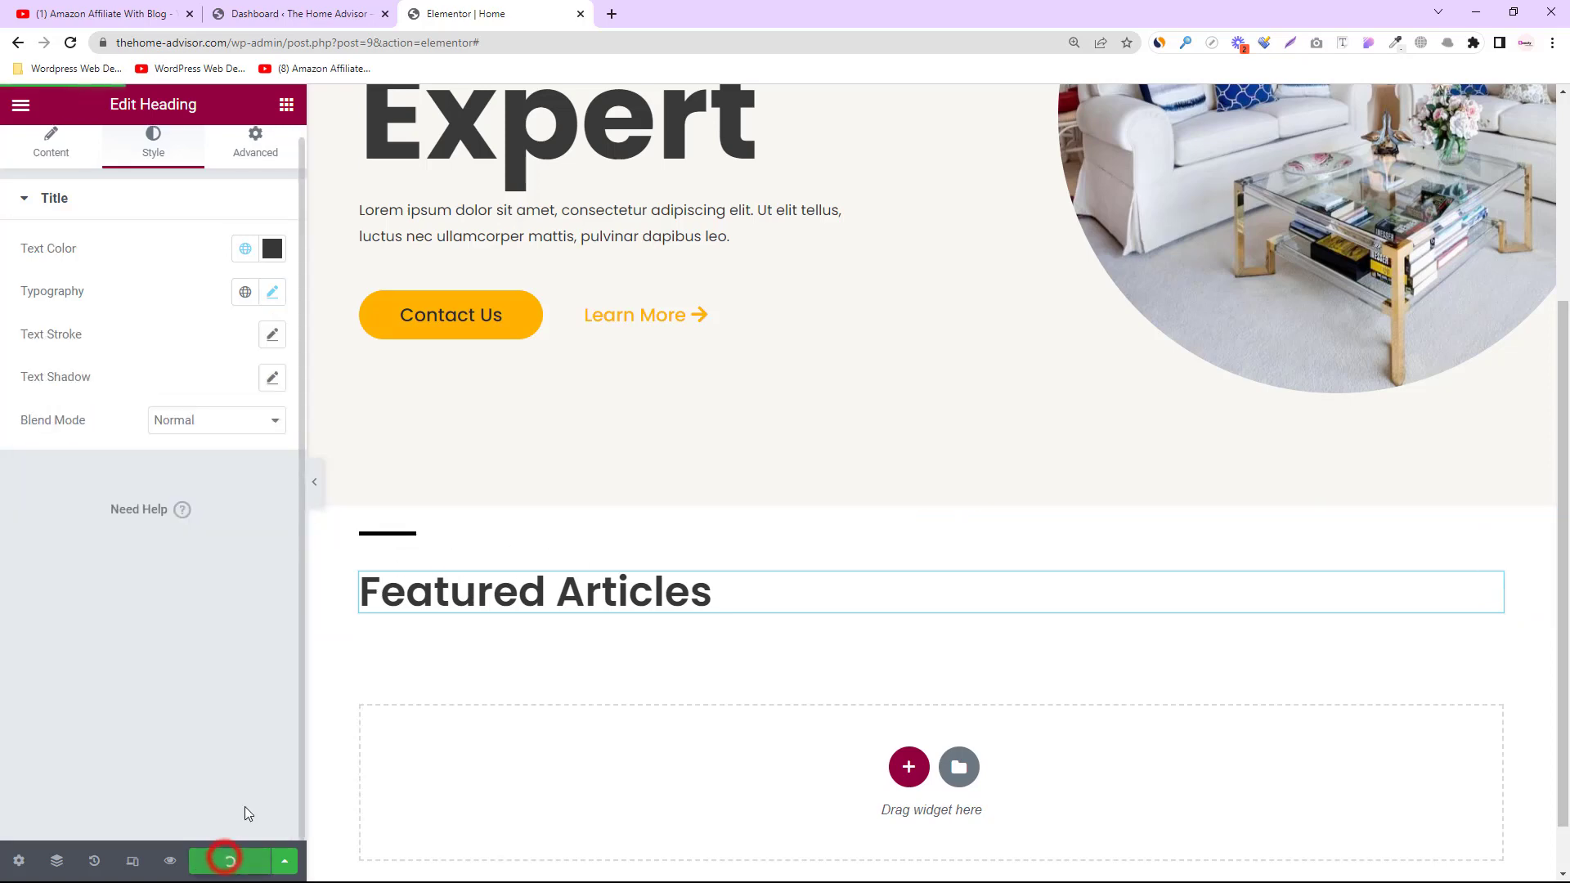
left_click(296, 13)
mouse_move(81, 101)
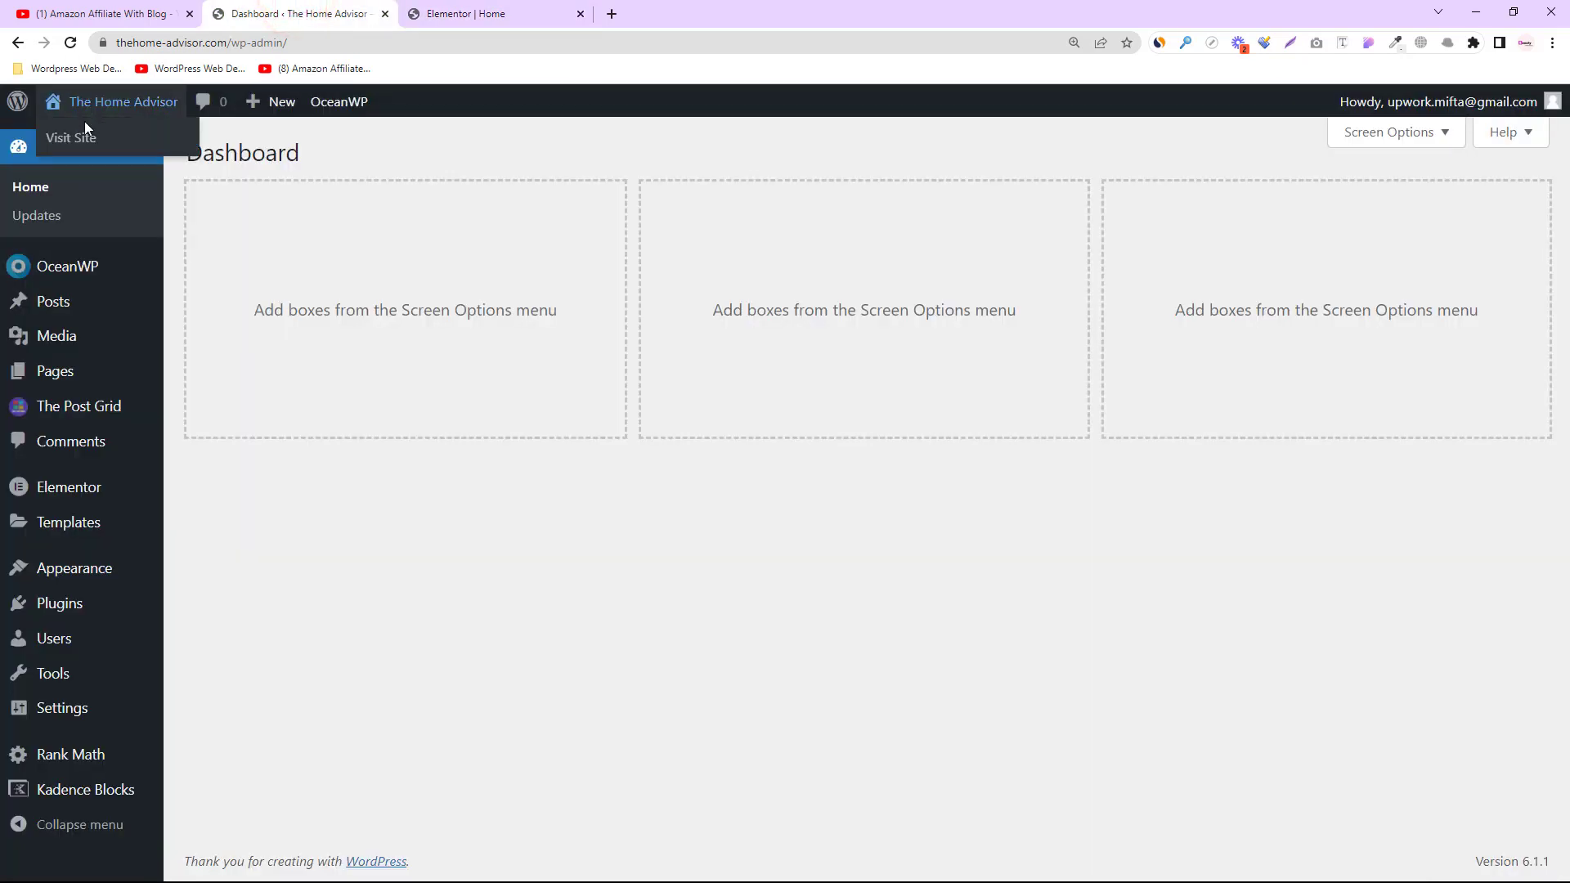
right_click(89, 139)
left_click(103, 144)
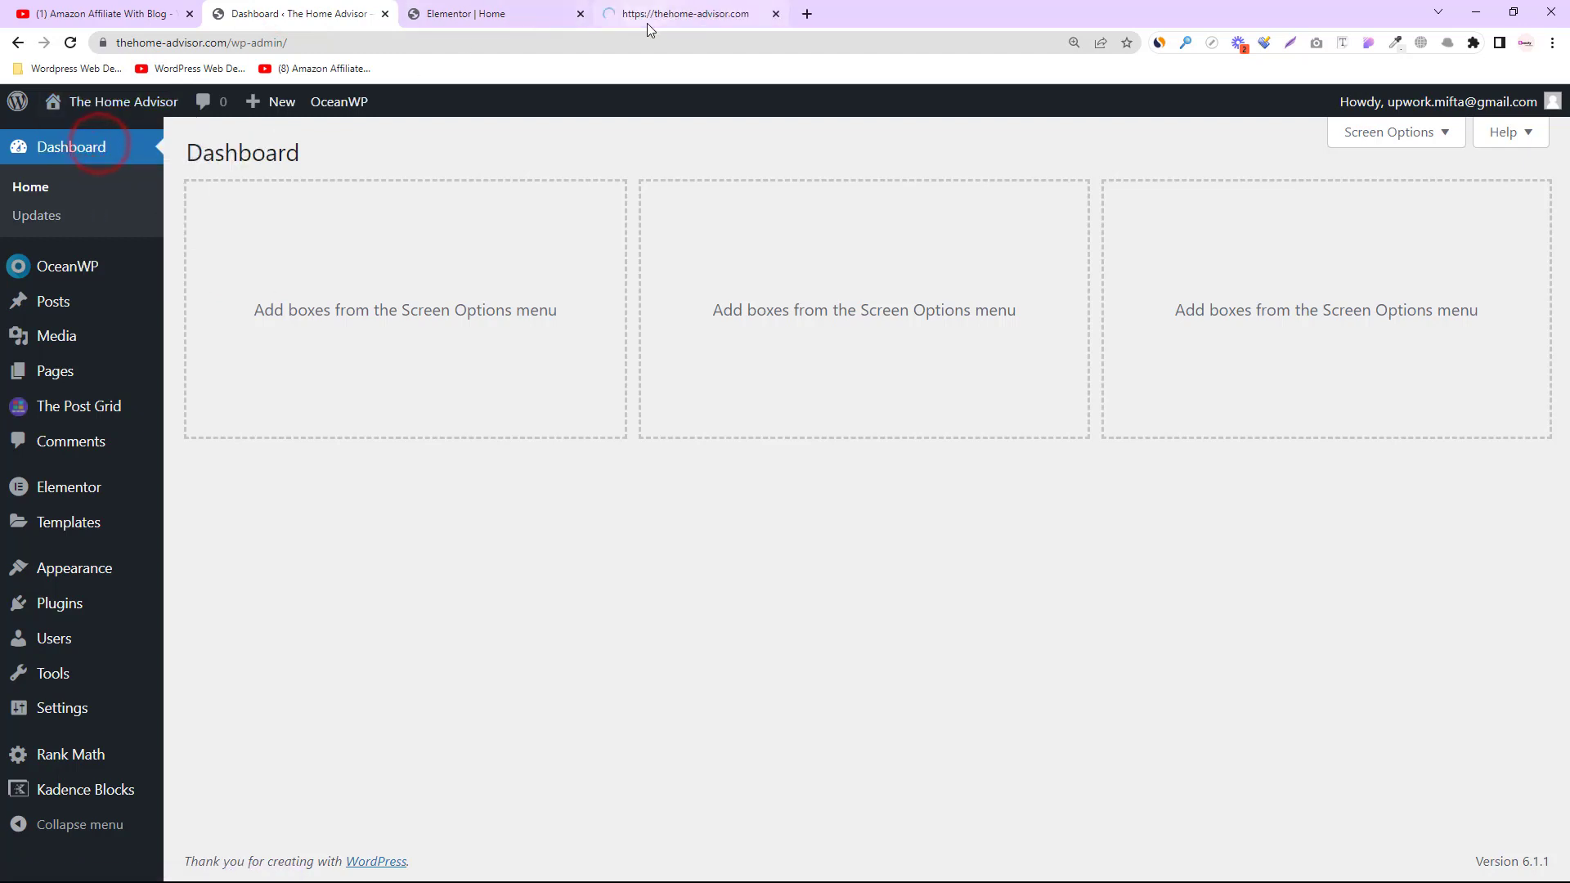
left_click(647, 18)
scroll(684, 422, "down", 1)
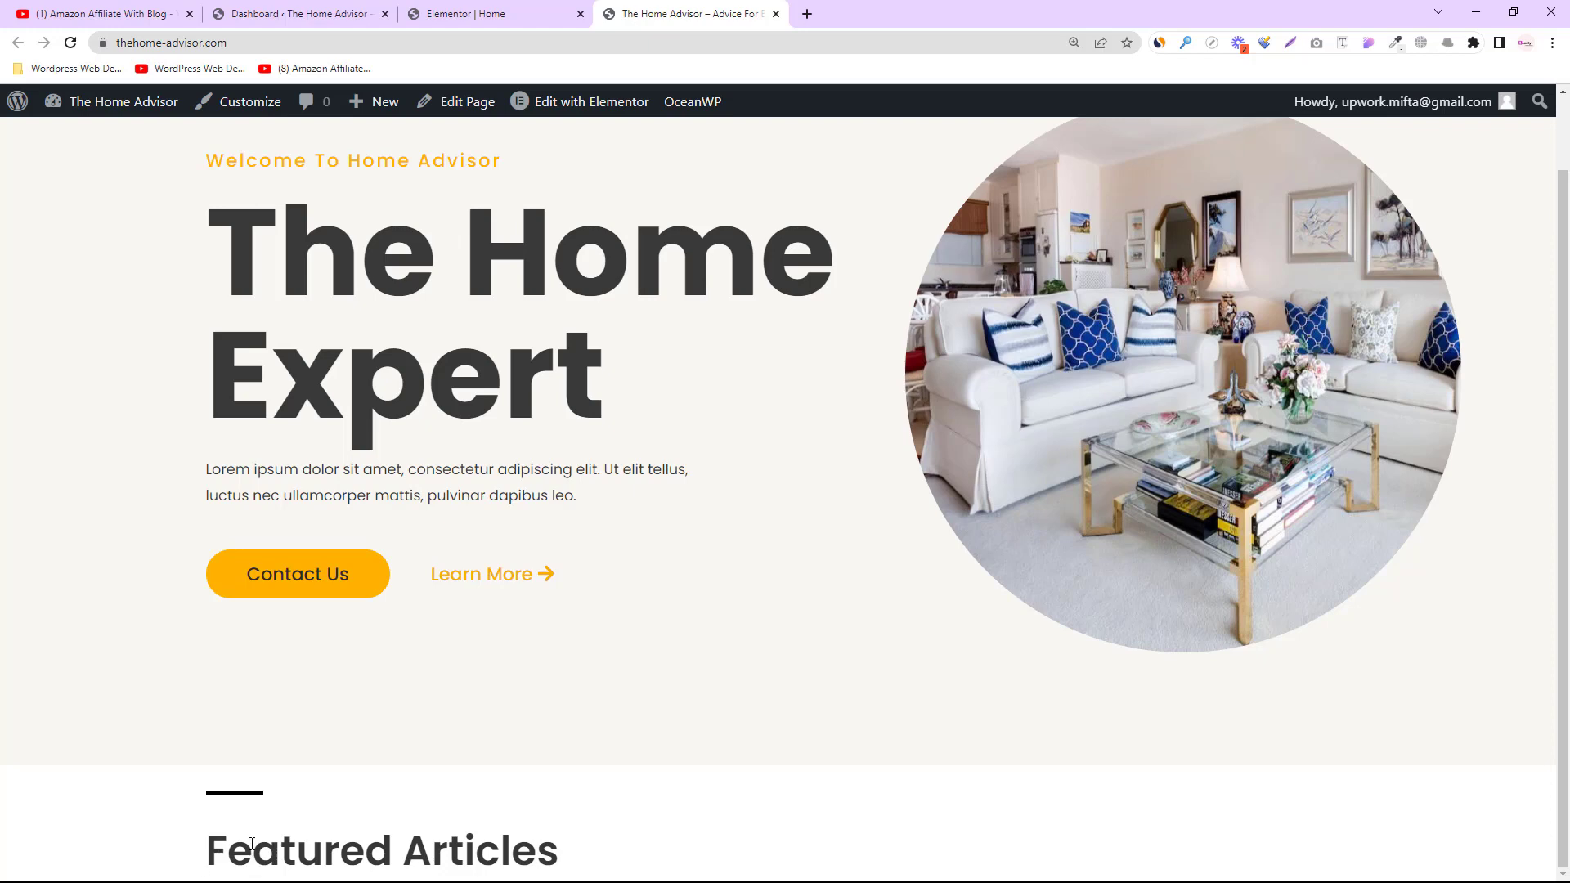
left_click(288, 792)
left_click_drag(563, 860, 200, 852)
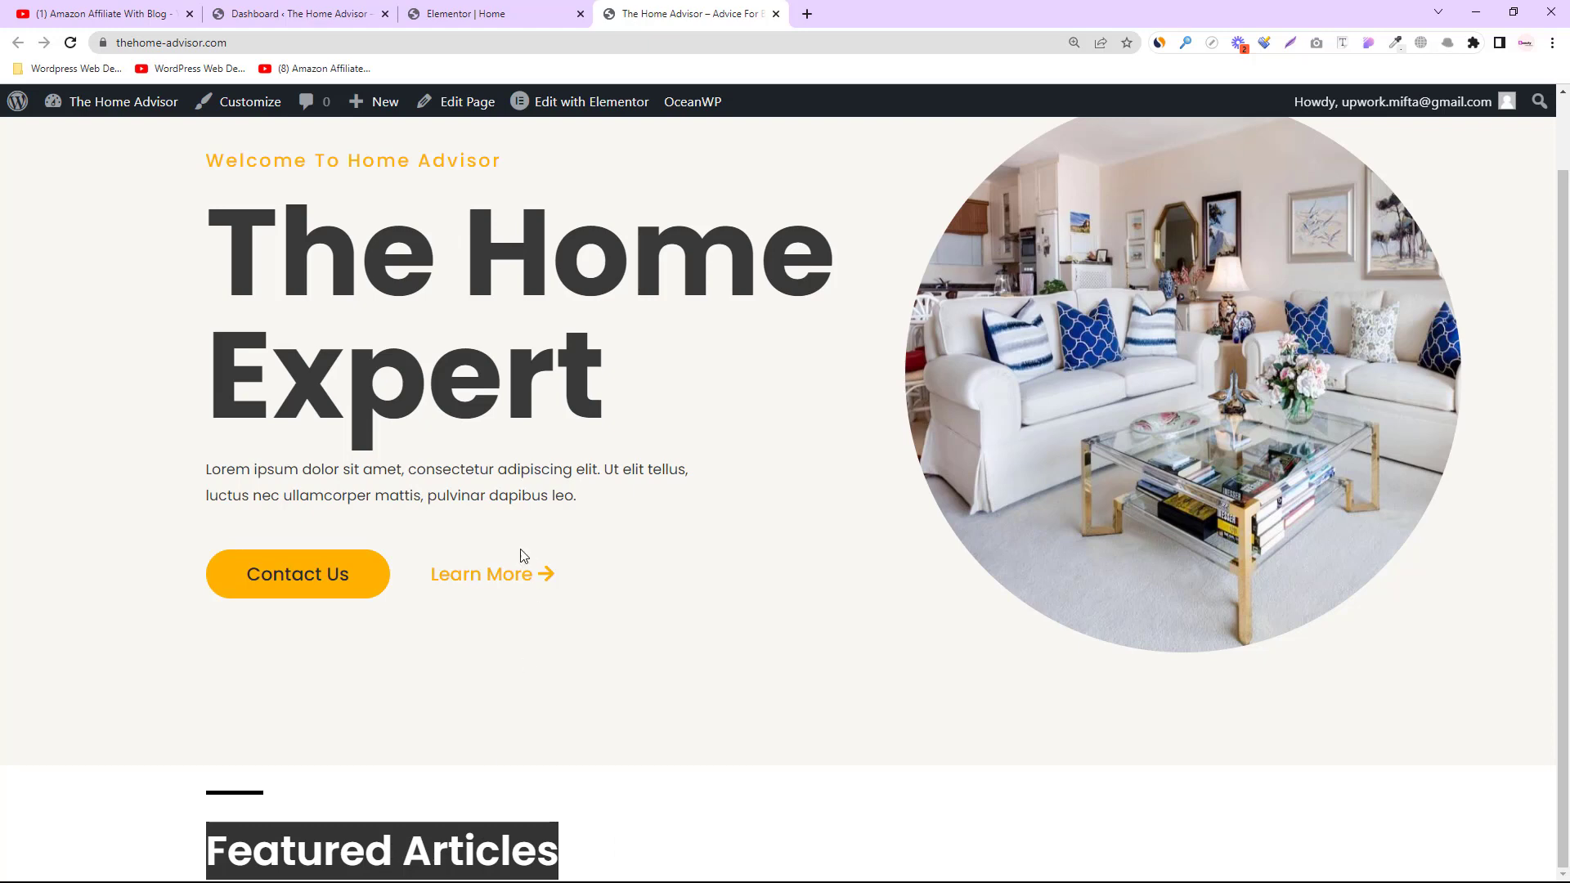
left_click_drag(590, 502, 169, 474)
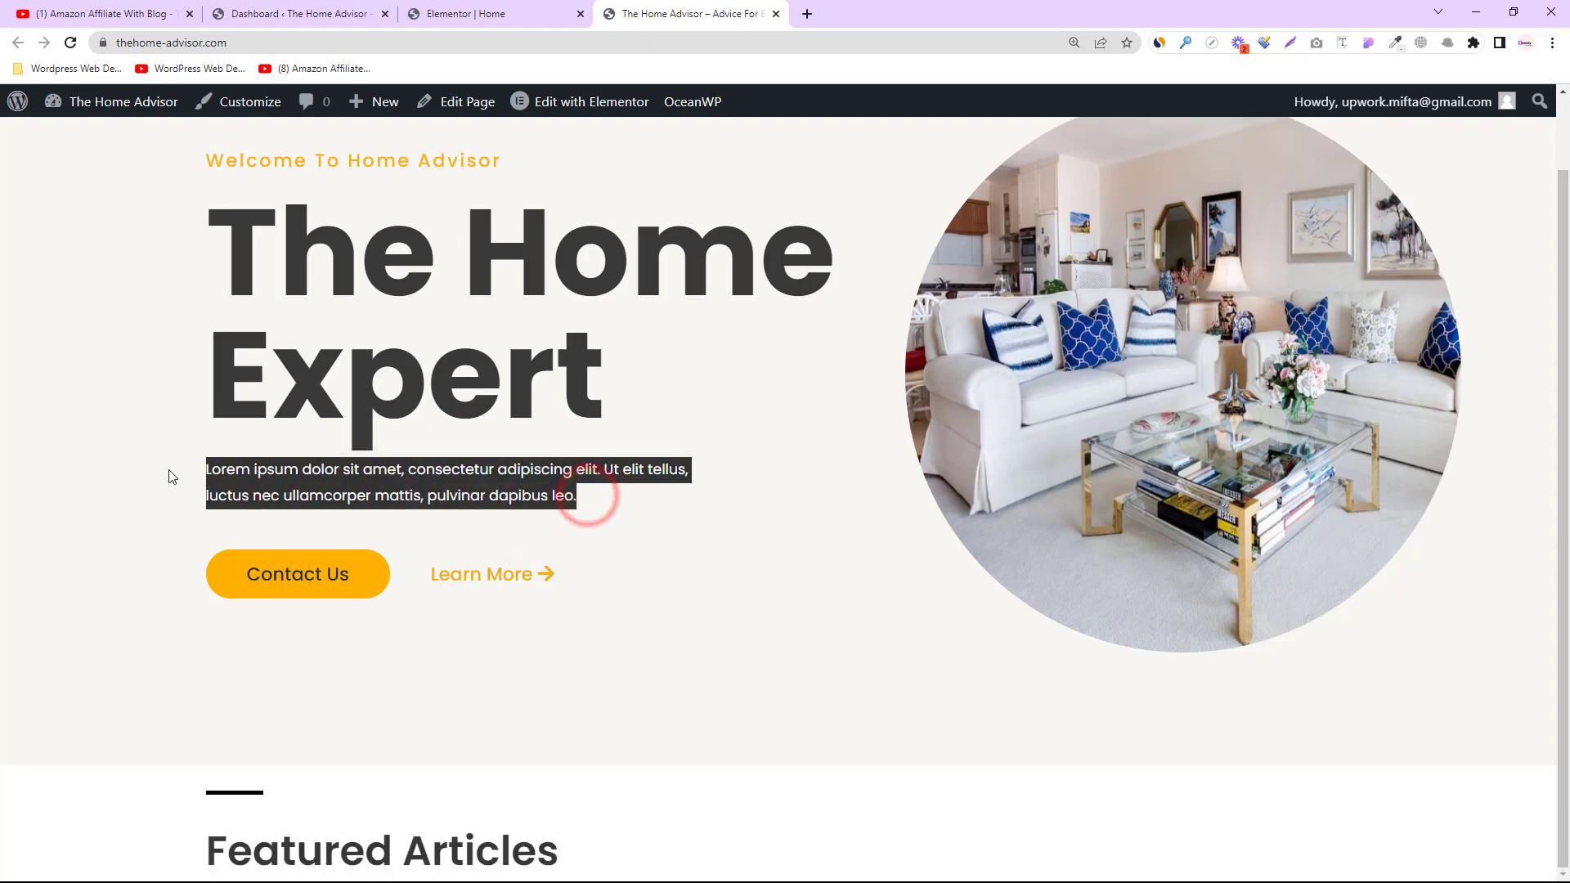
Step: Return to the Elementor editor and add a Text Editor widget below the Featured Articles heading
left_click(502, 6)
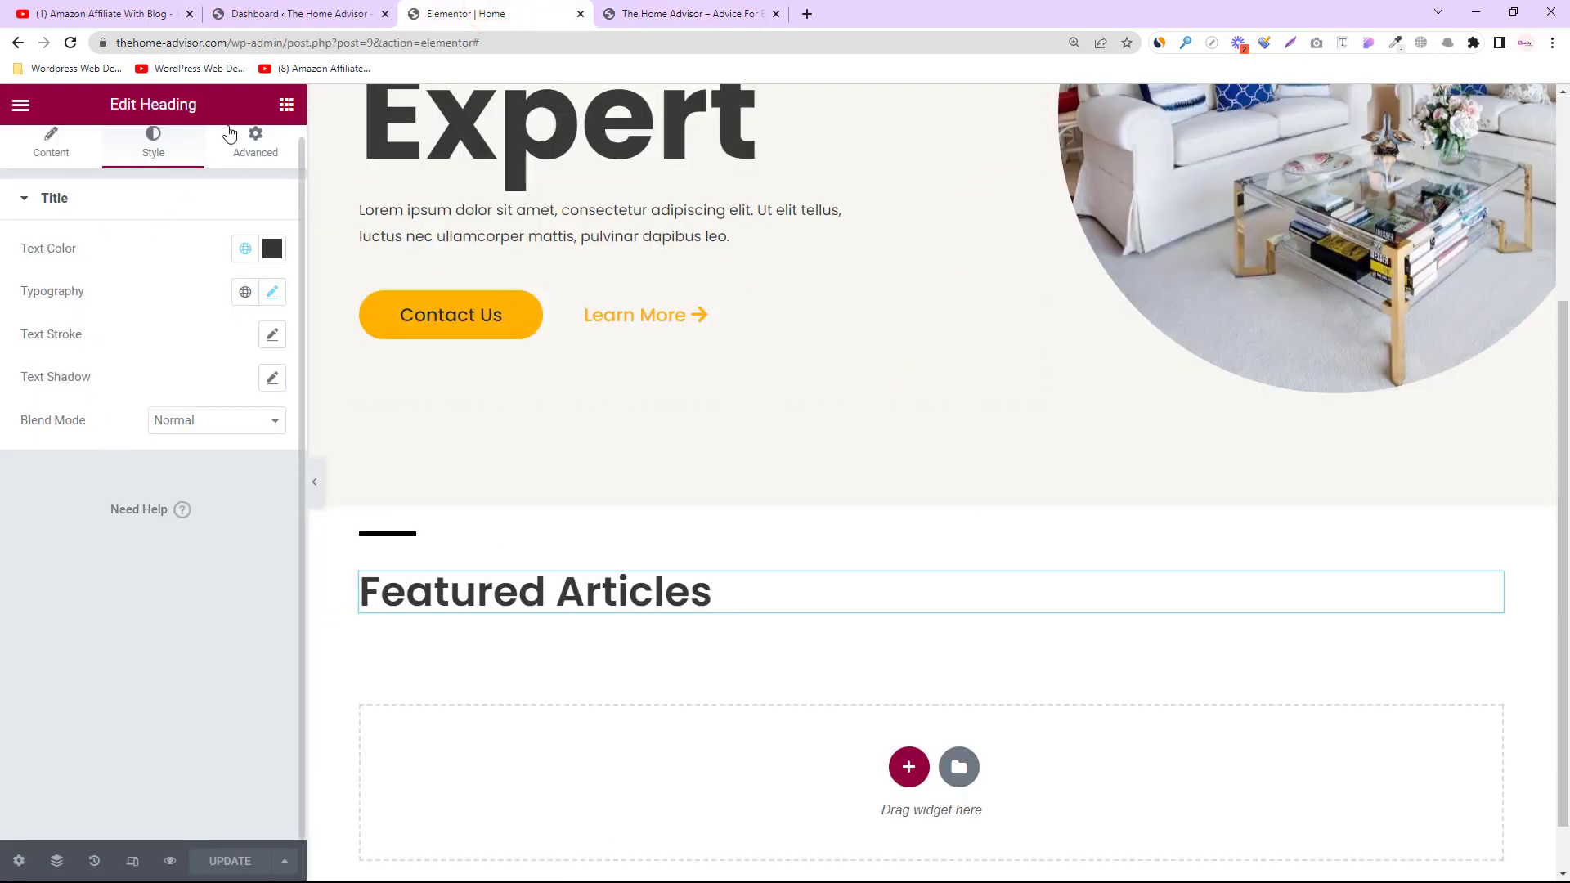
left_click(286, 104)
scroll(225, 646, "down", 1)
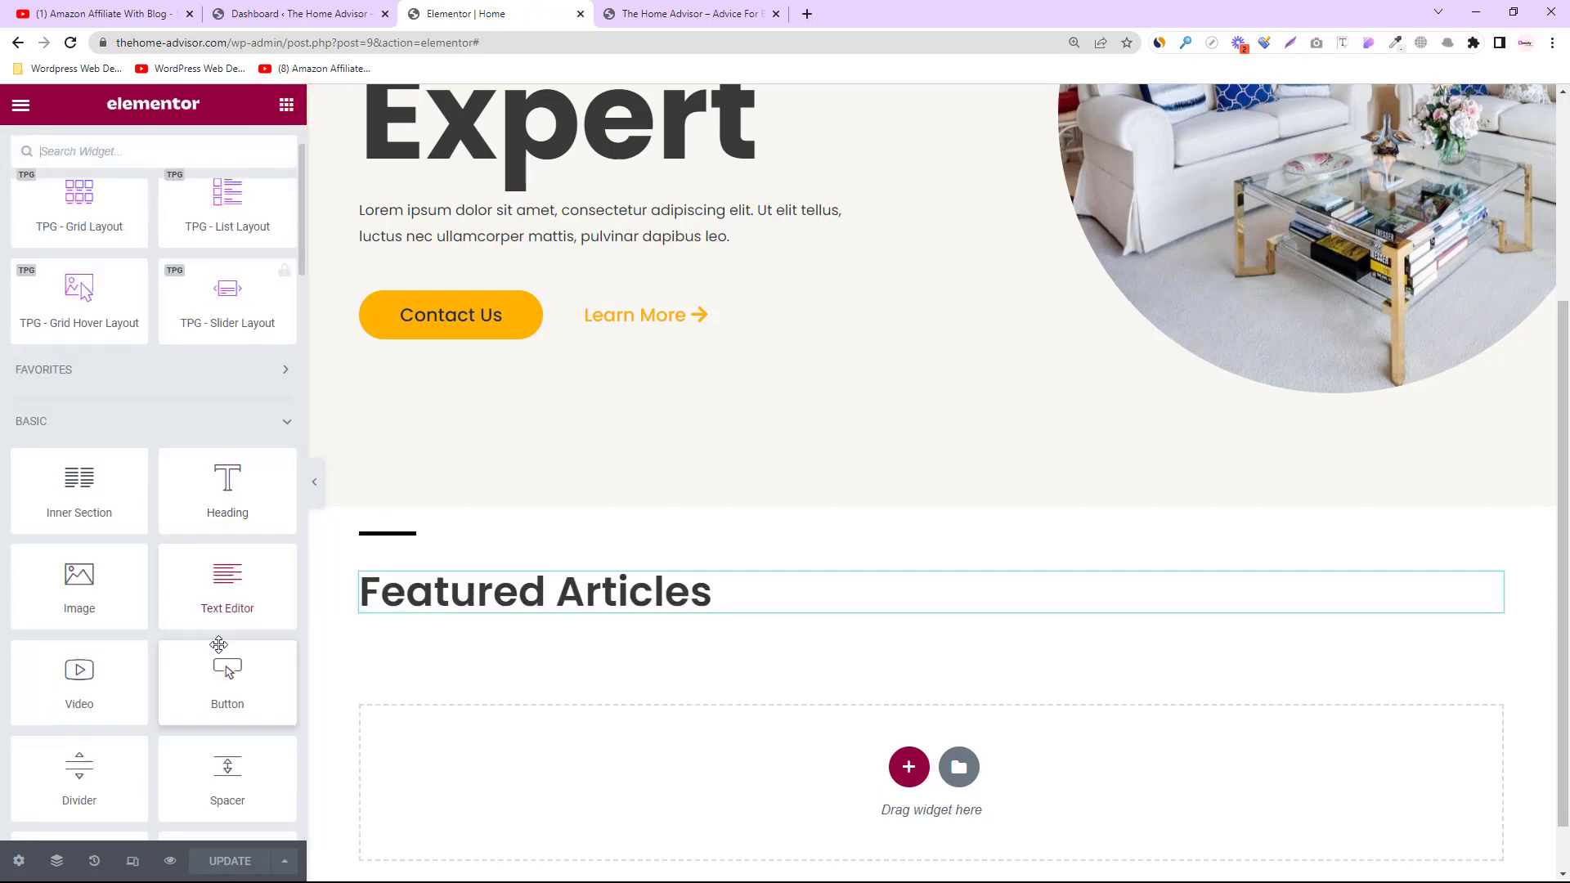
left_click_drag(221, 607, 444, 612)
left_click(782, 651)
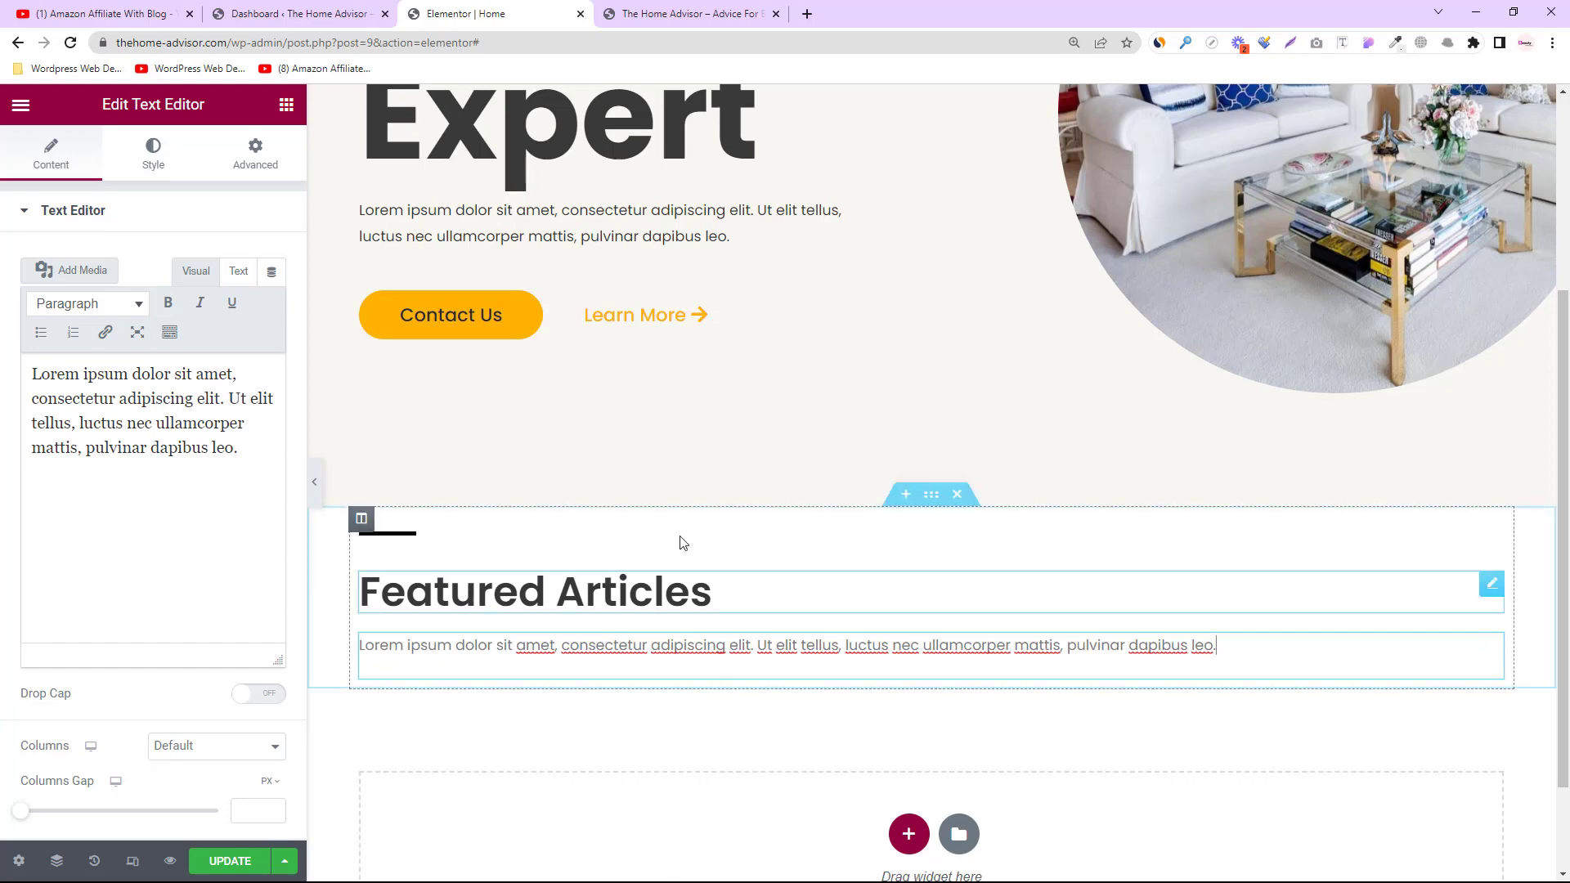
Step: Compare the new text under Featured Articles with the hero paragraph on the live page
left_click(260, 14)
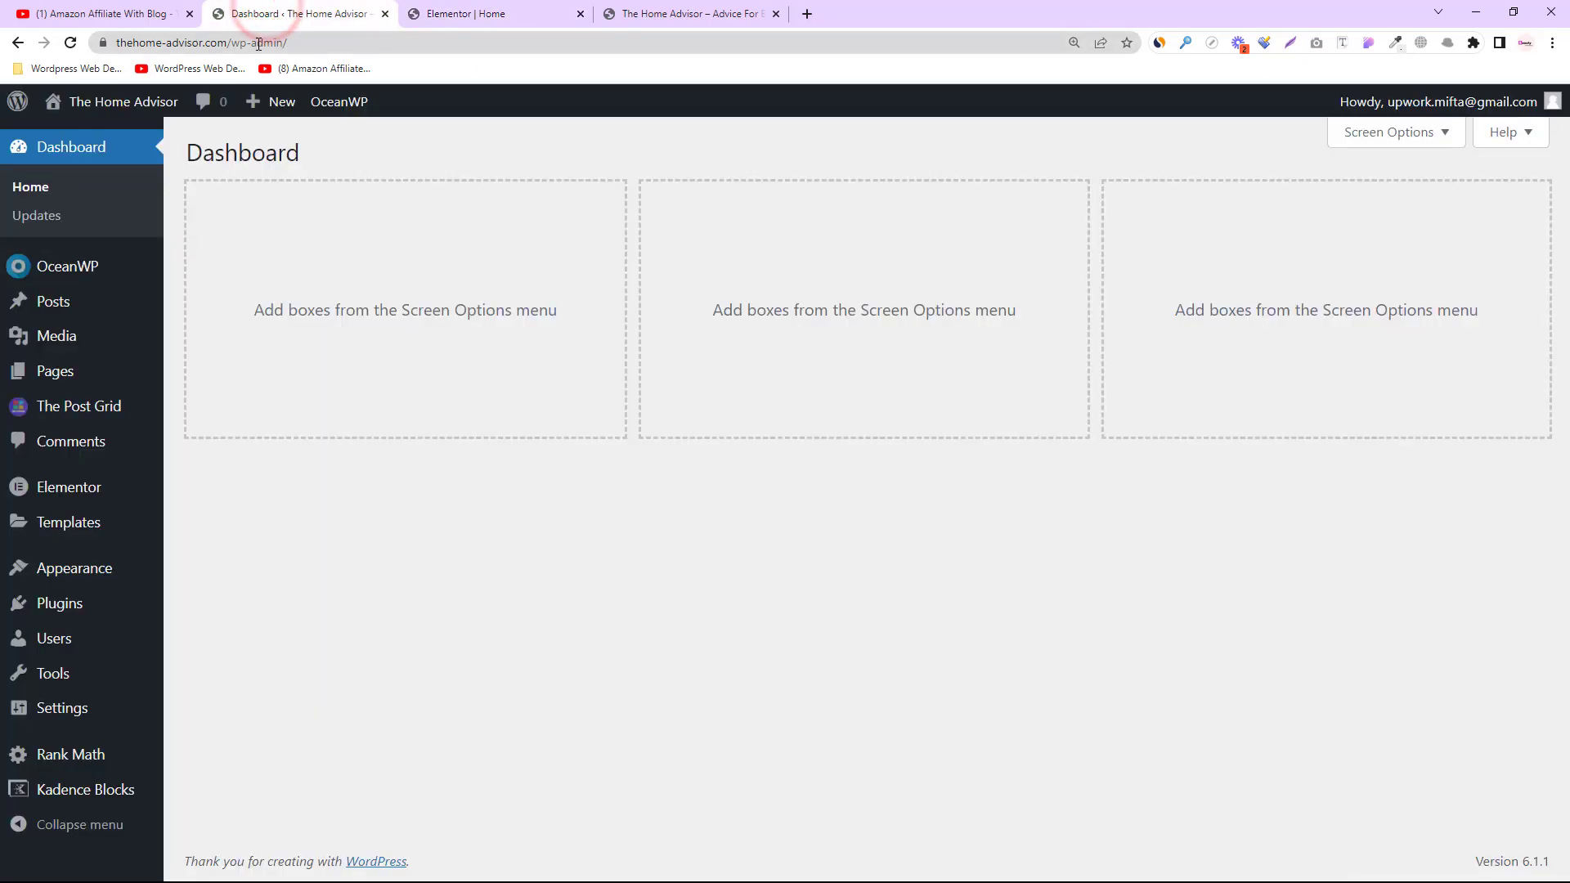
left_click(230, 43)
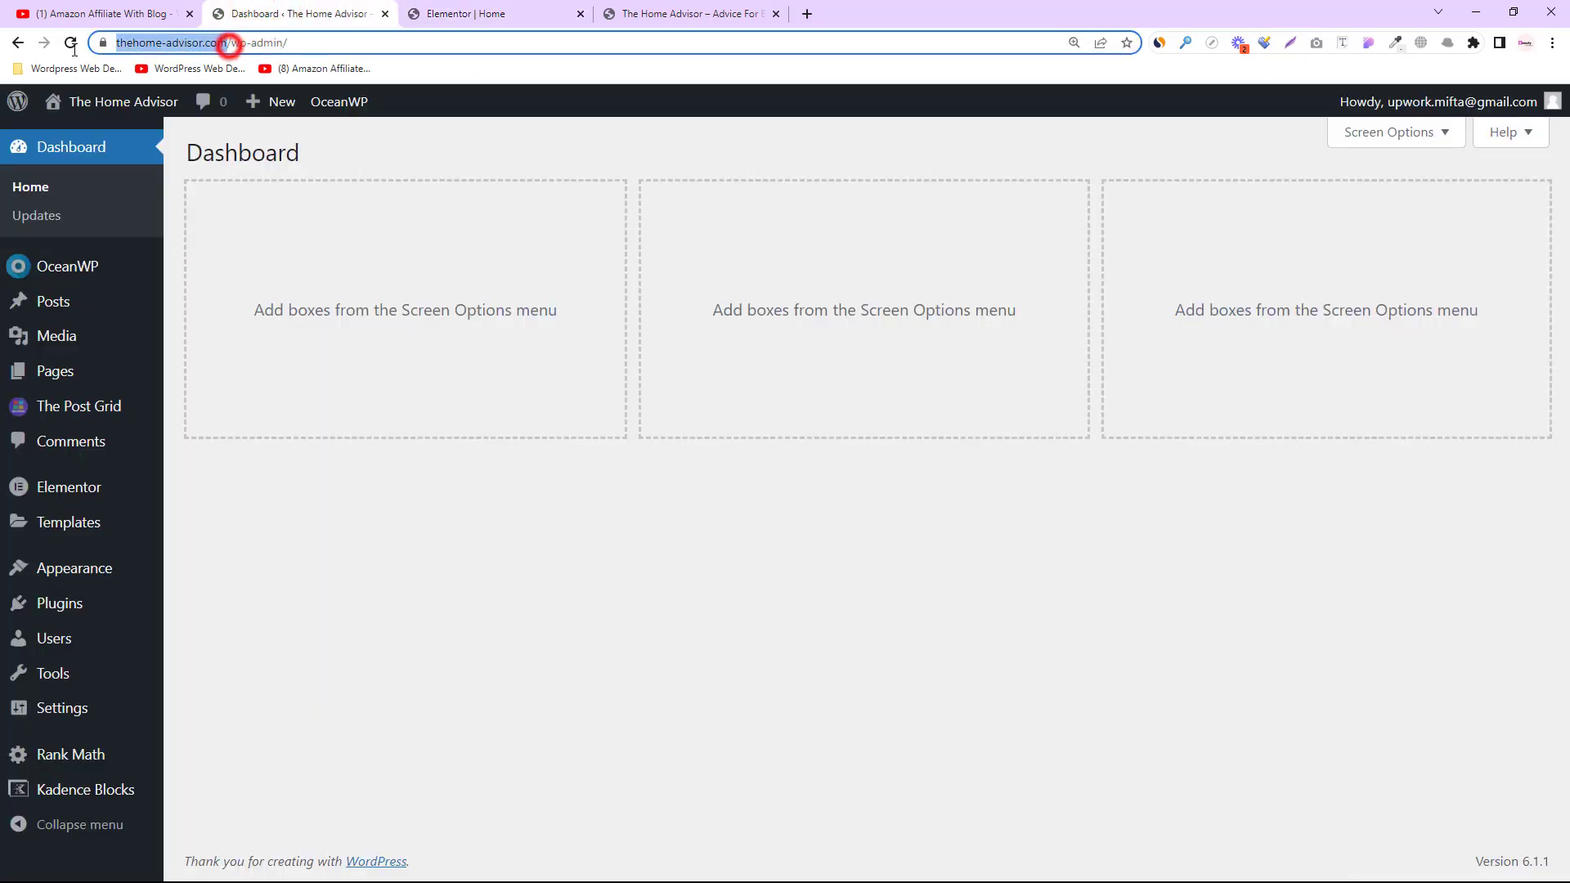
left_click(515, 9)
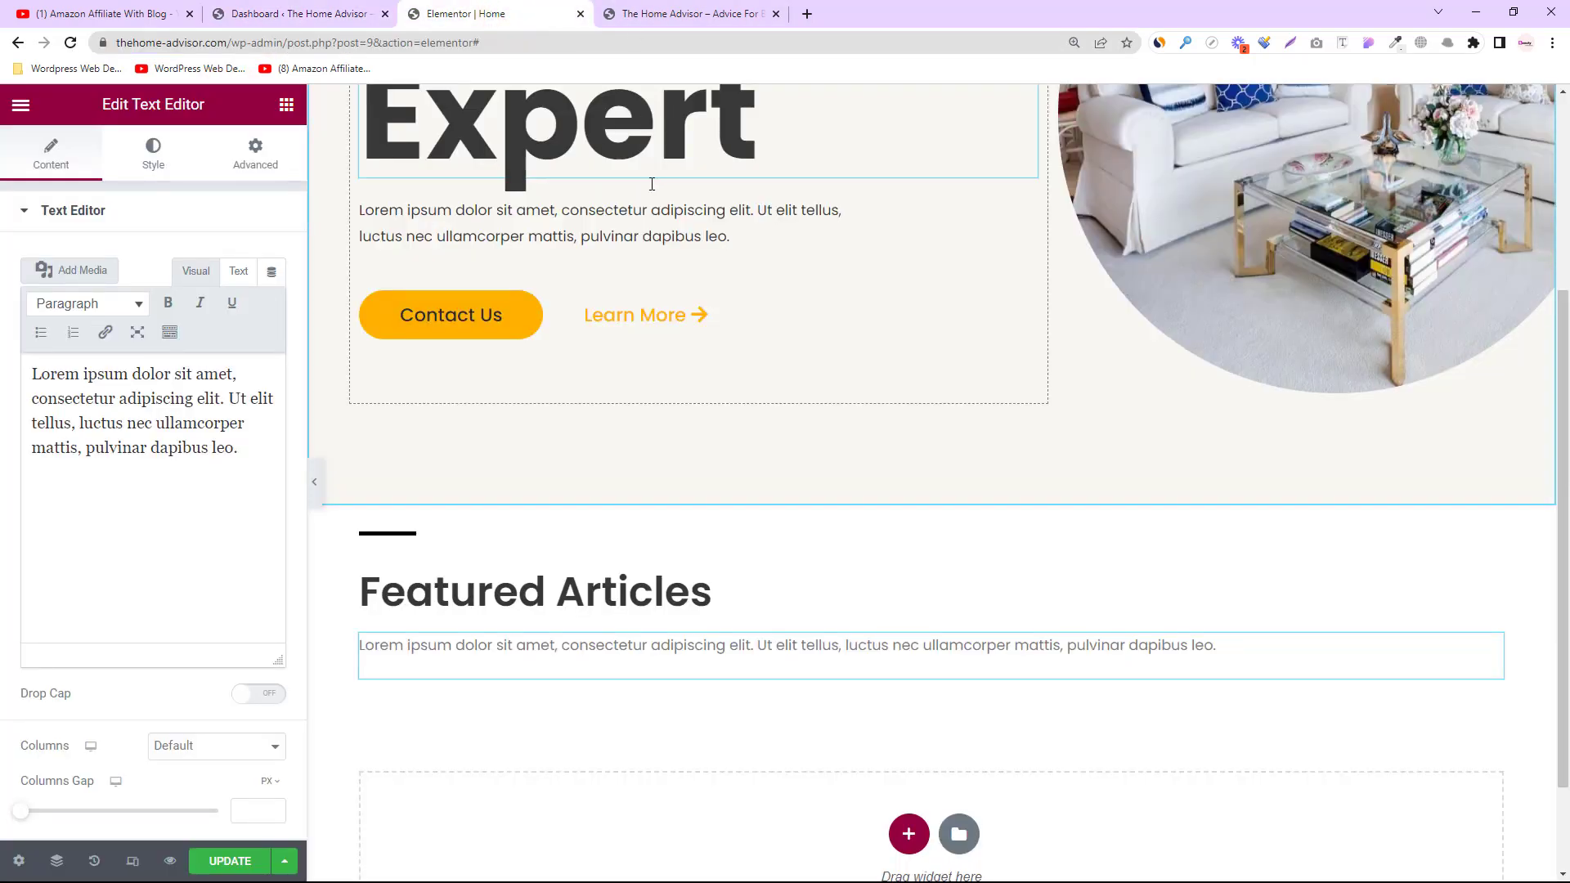
scroll(740, 445, "up", 4)
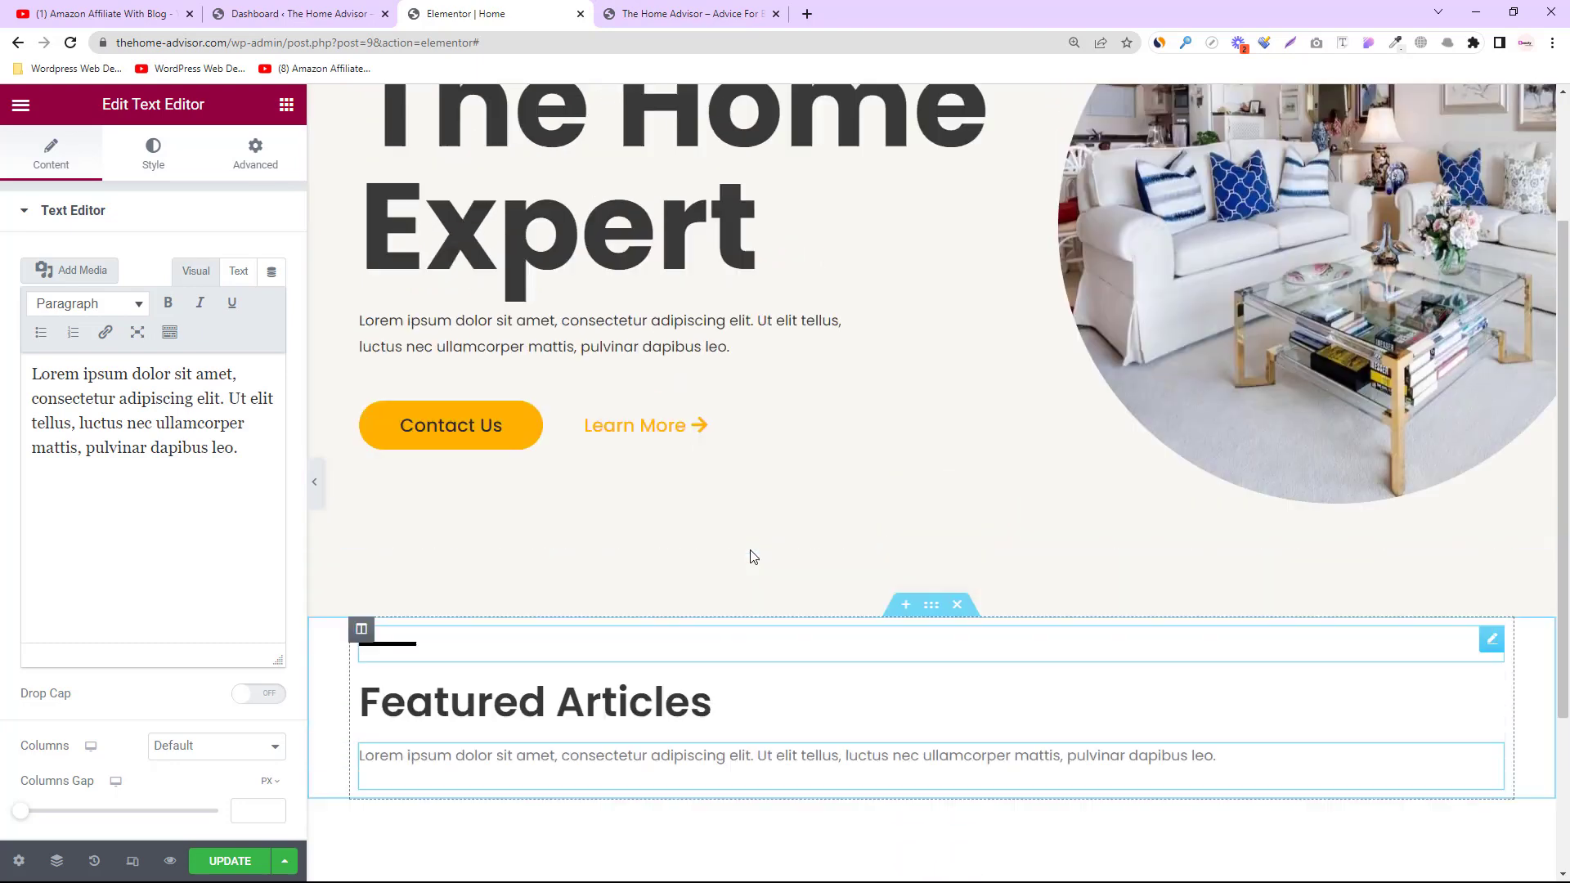
scroll(812, 502, "down", 5)
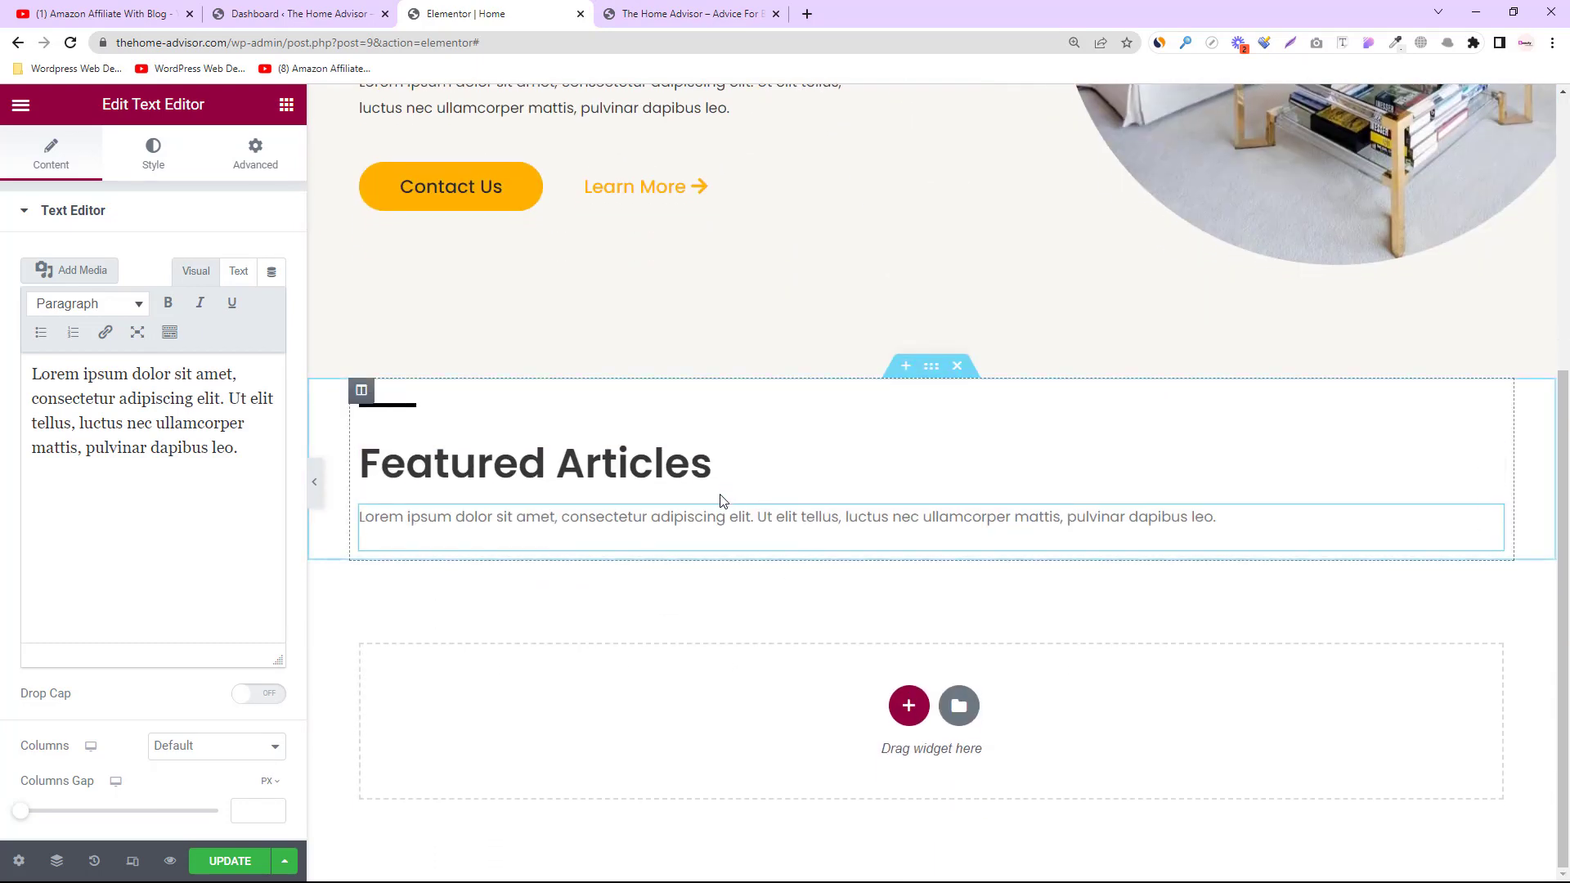
left_click(654, 13)
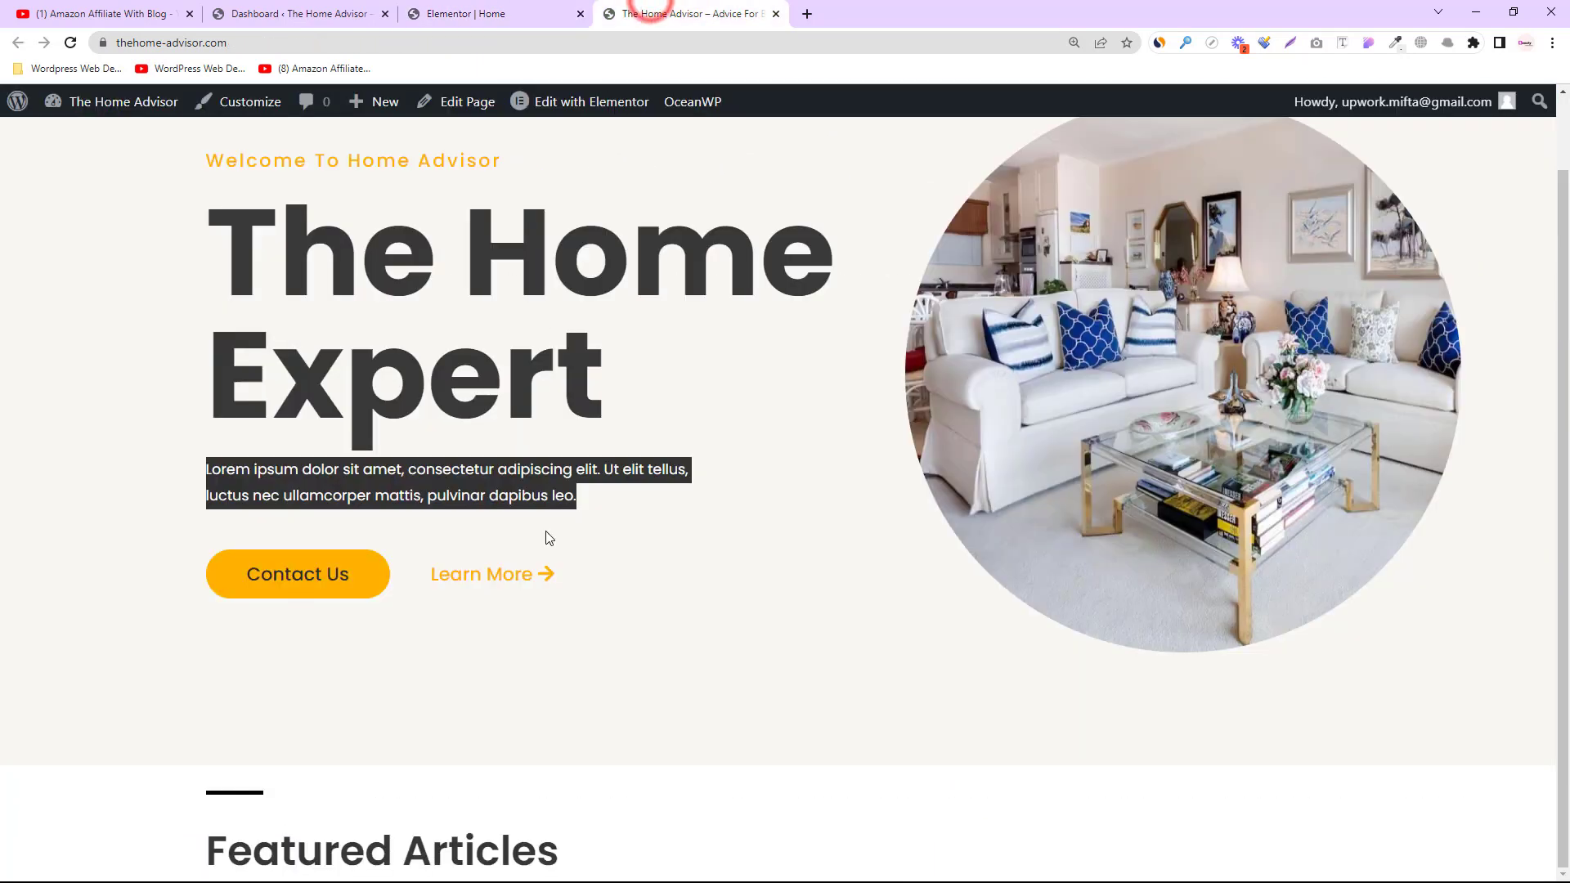
left_click(274, 494)
left_click_drag(204, 470, 722, 496)
left_click(606, 508)
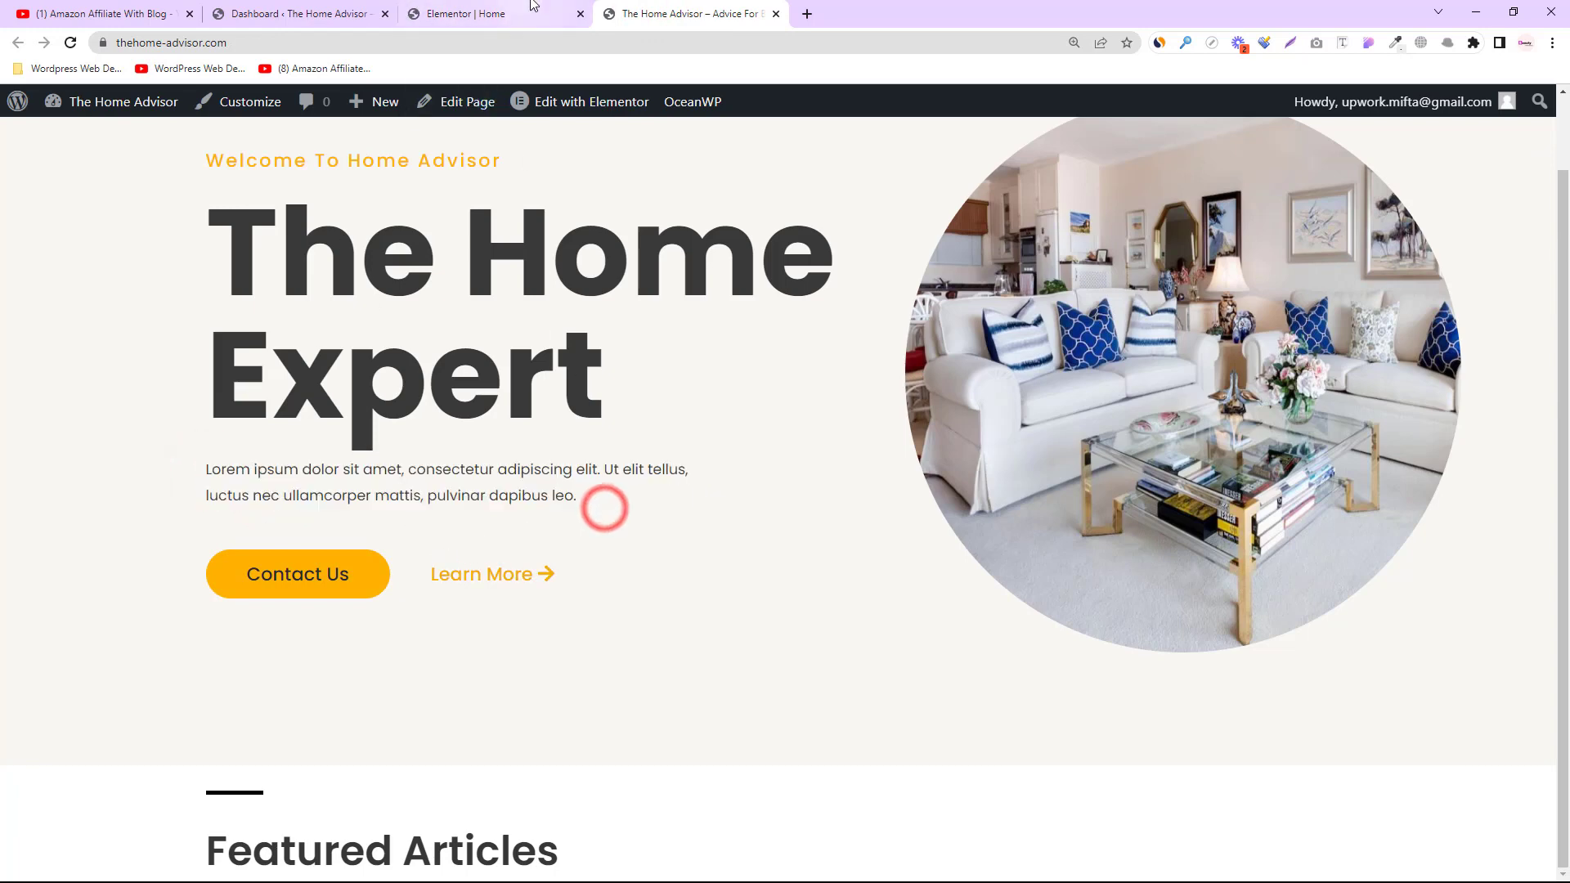
Step: In the Elementor editor, copy the hero paragraph and paste its style onto the text below the Featured Articles heading
left_click(499, 13)
scroll(617, 463, "up", 5)
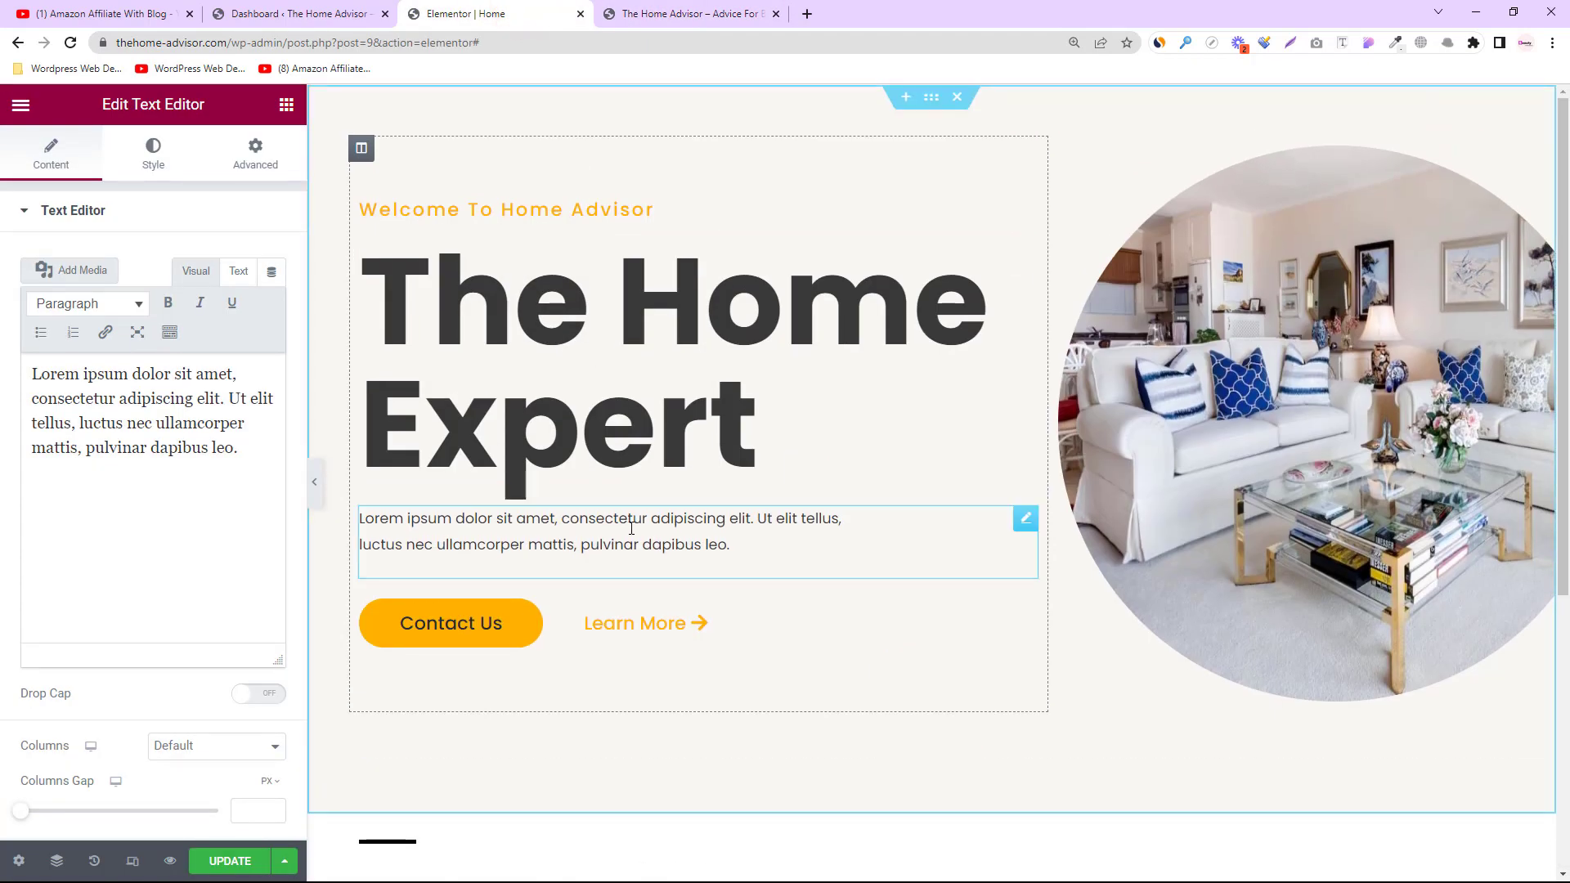
right_click(628, 528)
left_click(675, 558)
scroll(712, 576, "down", 5)
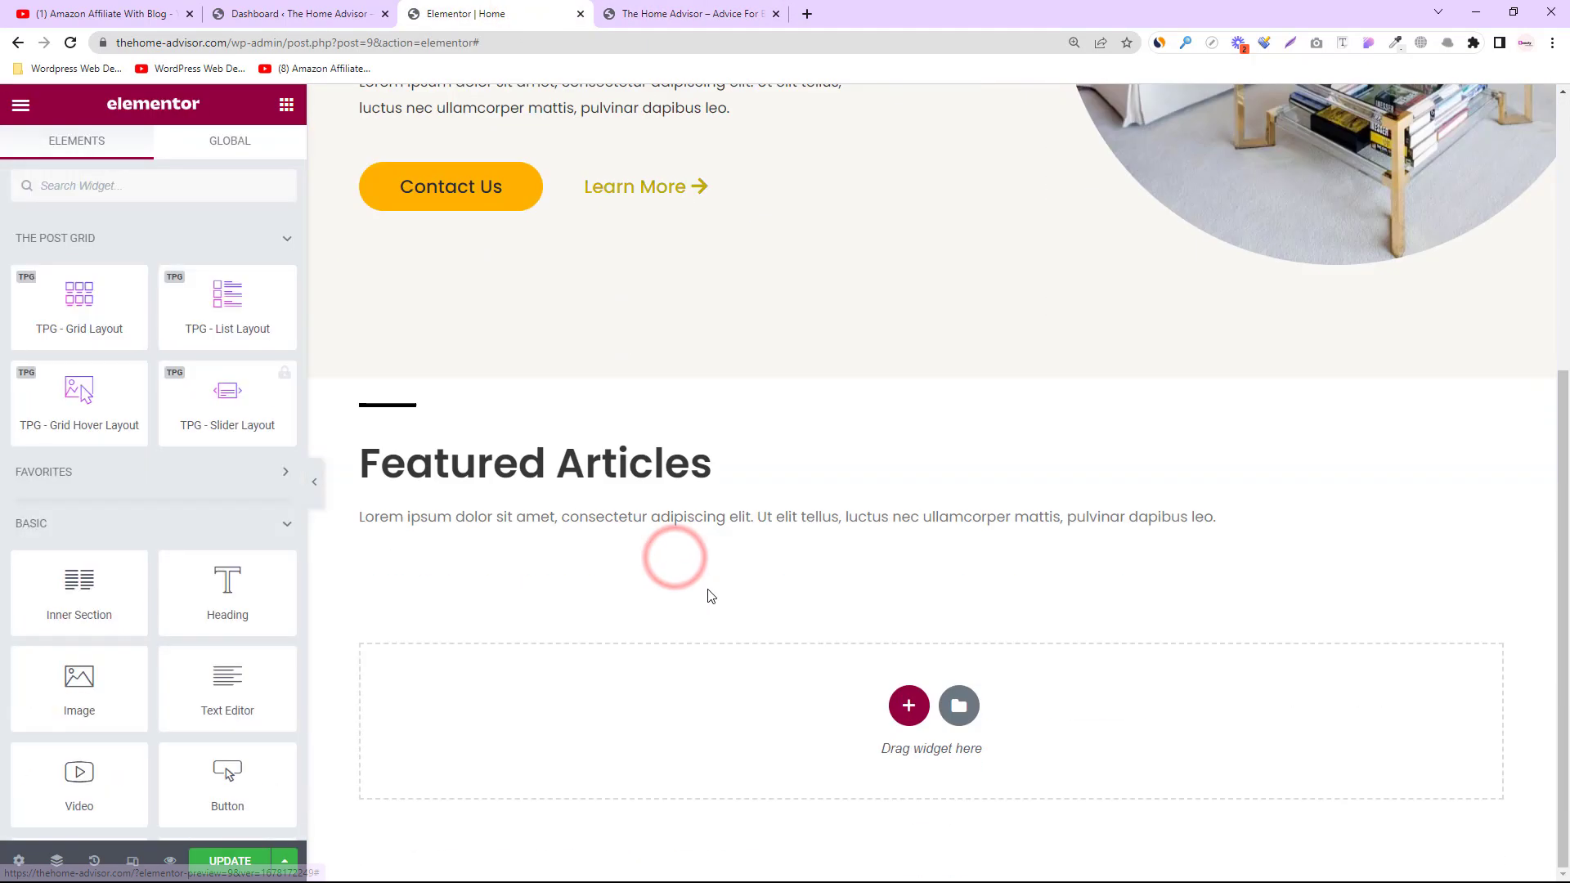
right_click(666, 514)
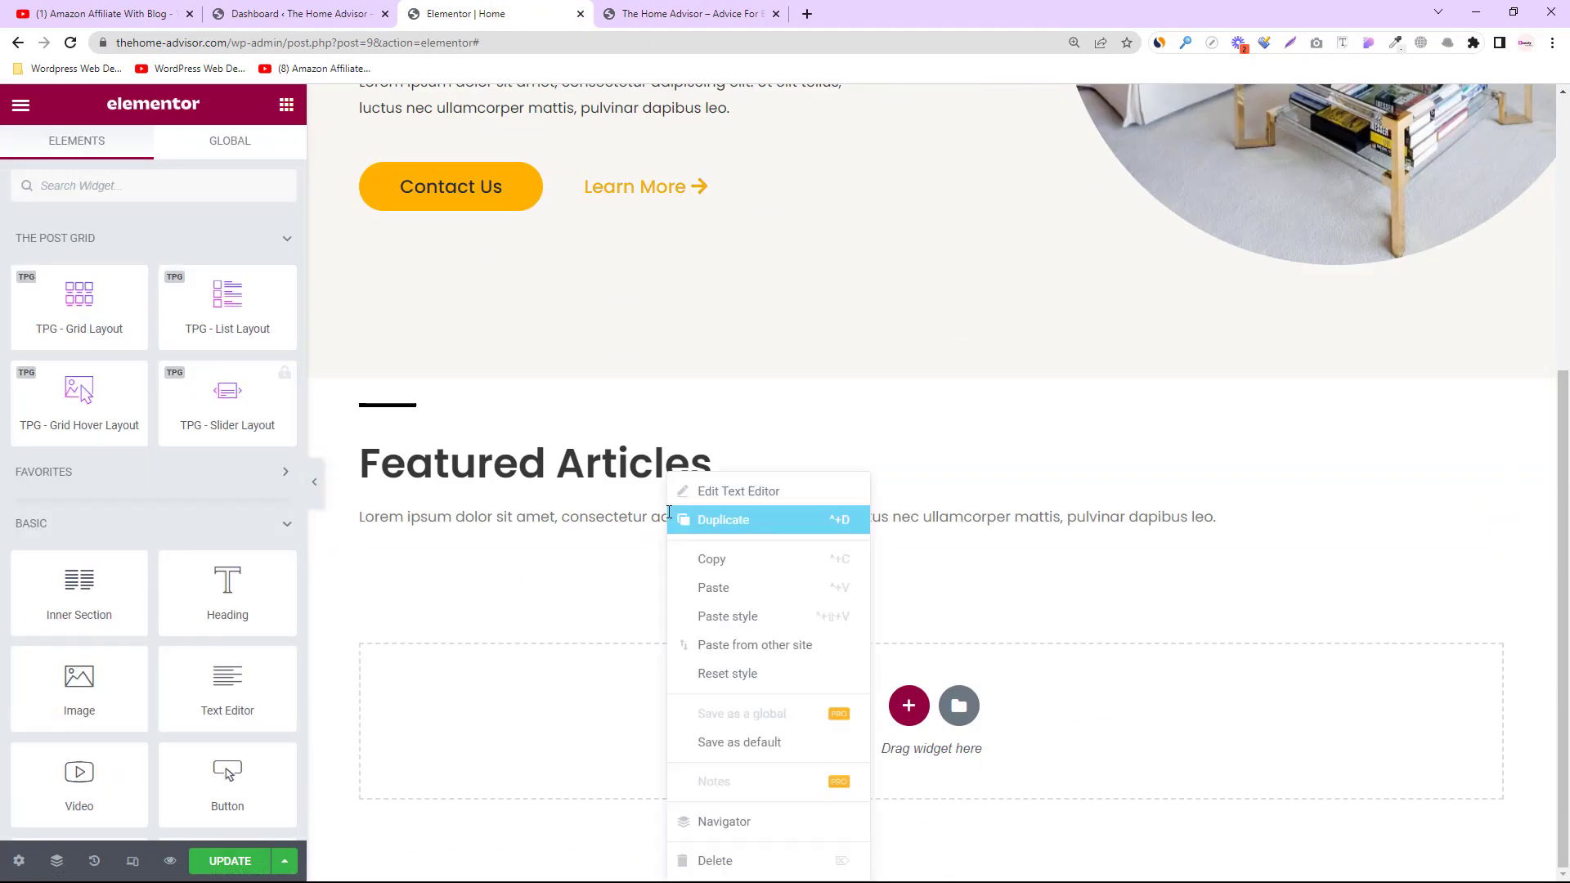
left_click(754, 620)
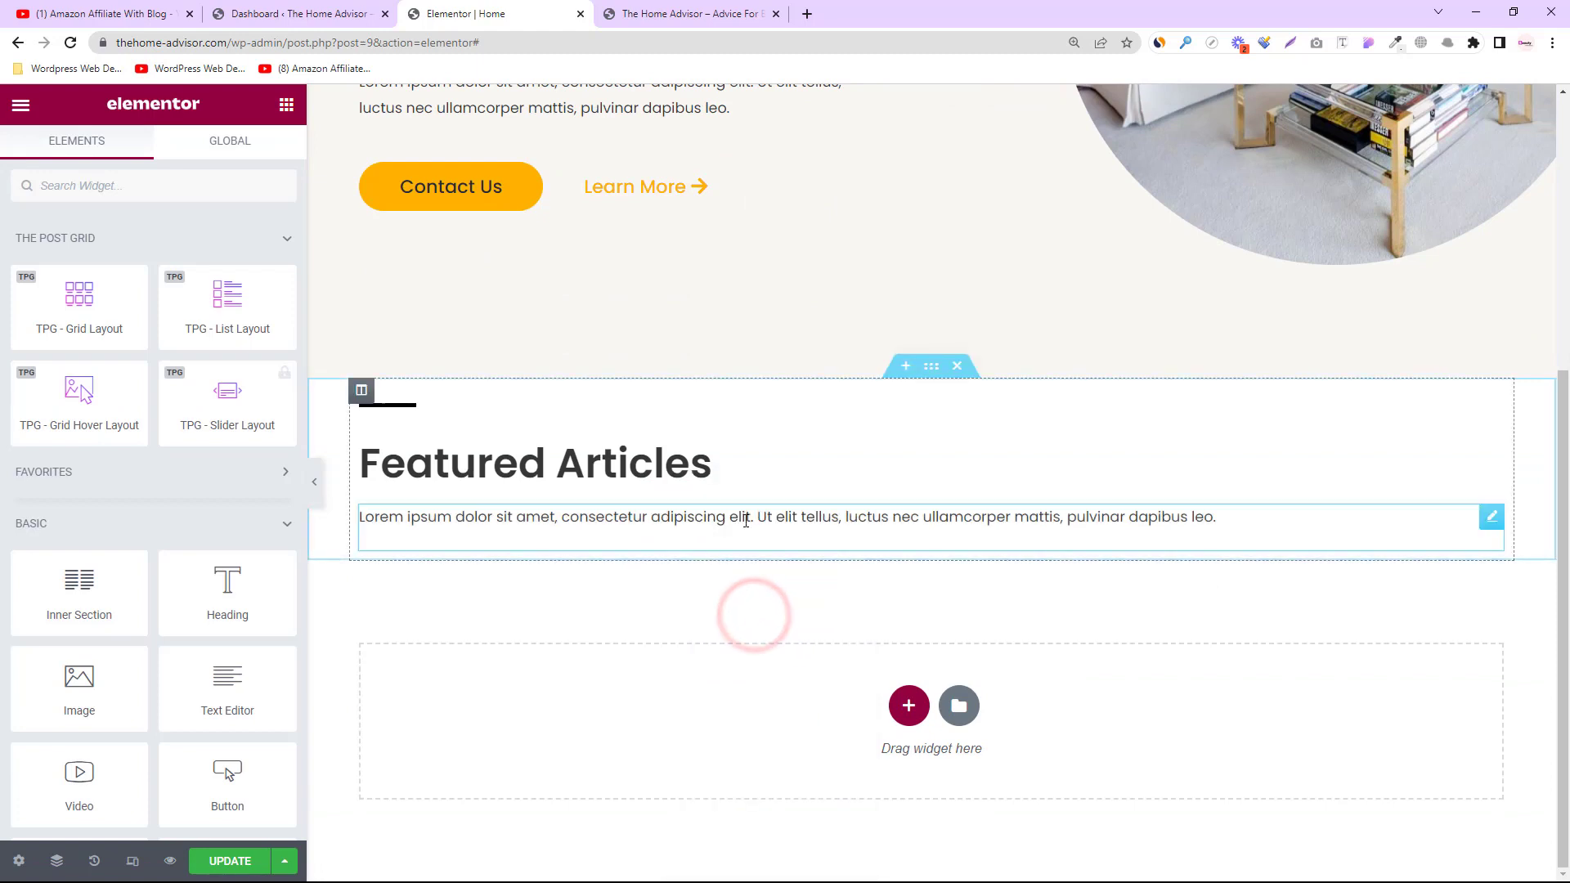
Step: Switch the Featured Articles text's margin unit to percent and set its right margin to 50%
left_click(1191, 537)
left_click(256, 155)
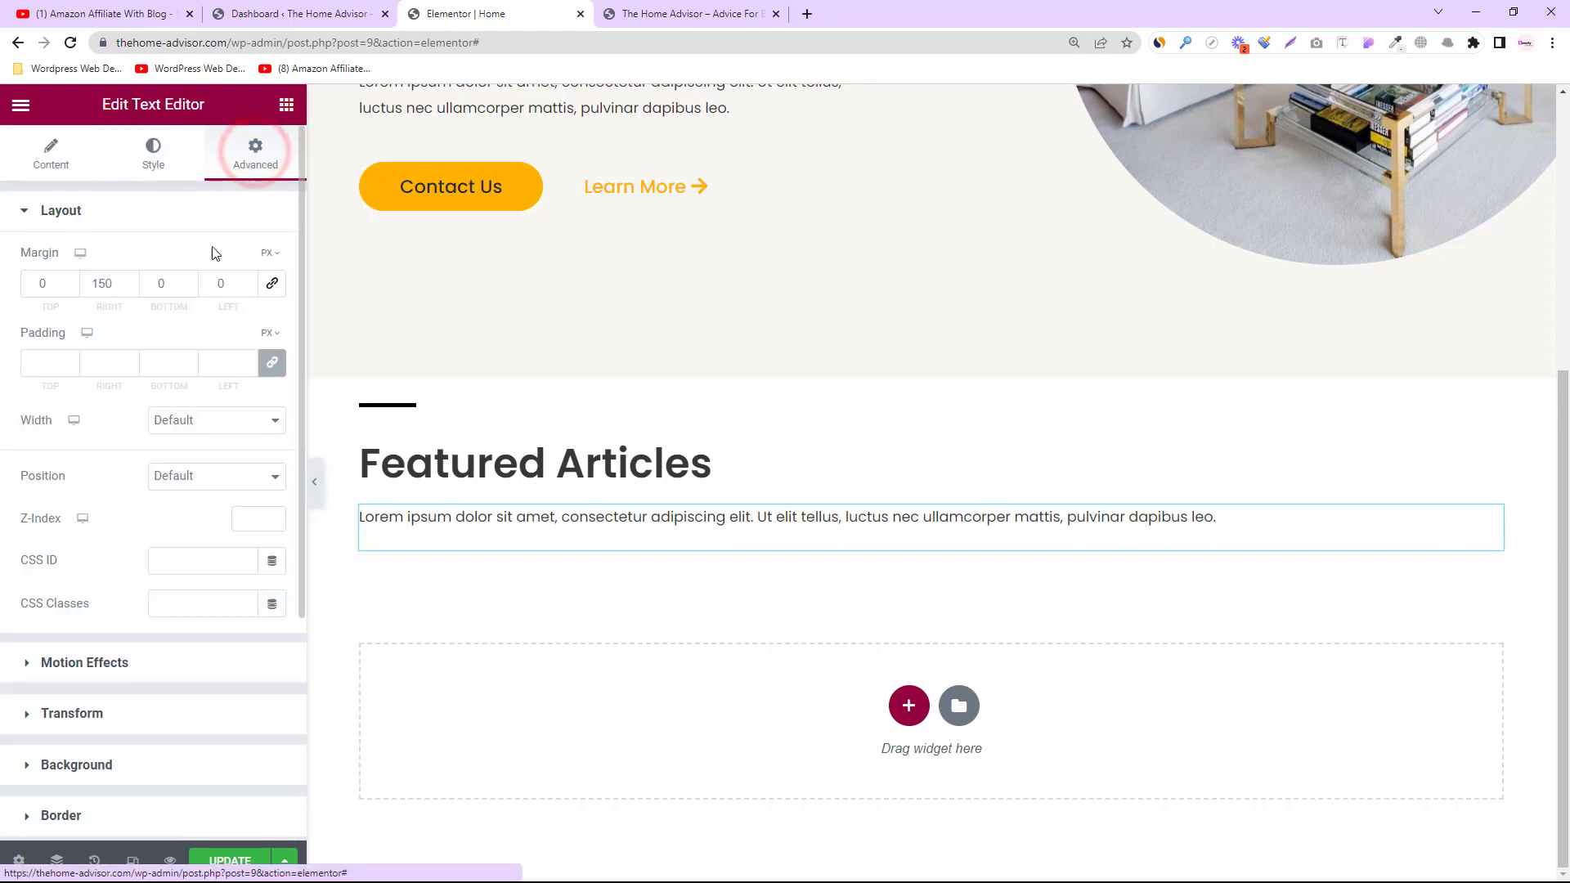
left_click(271, 253)
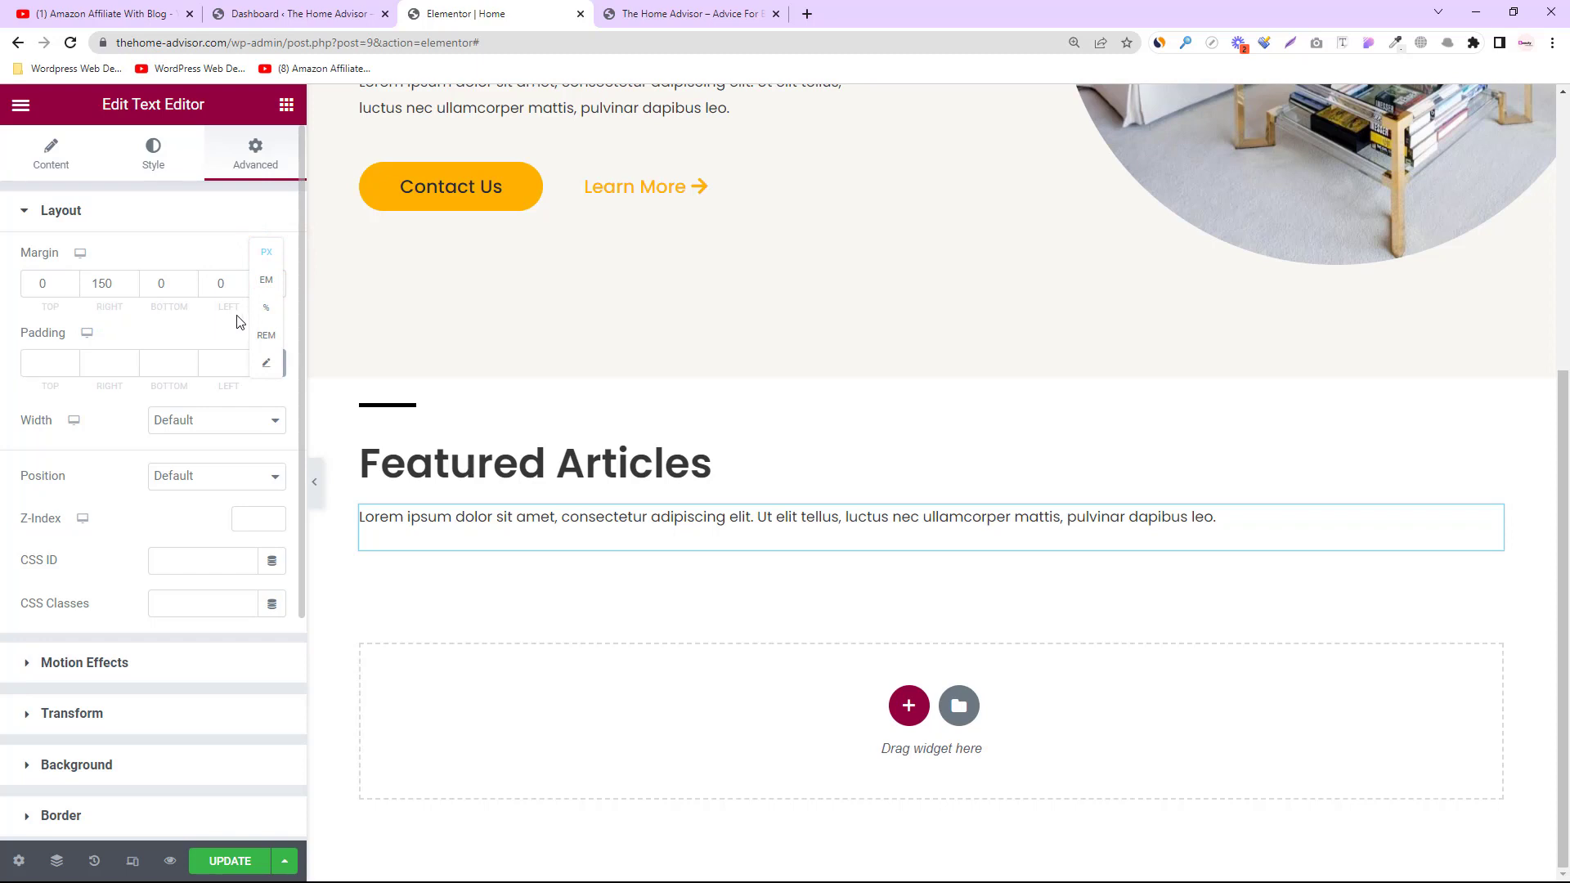
left_click(270, 308)
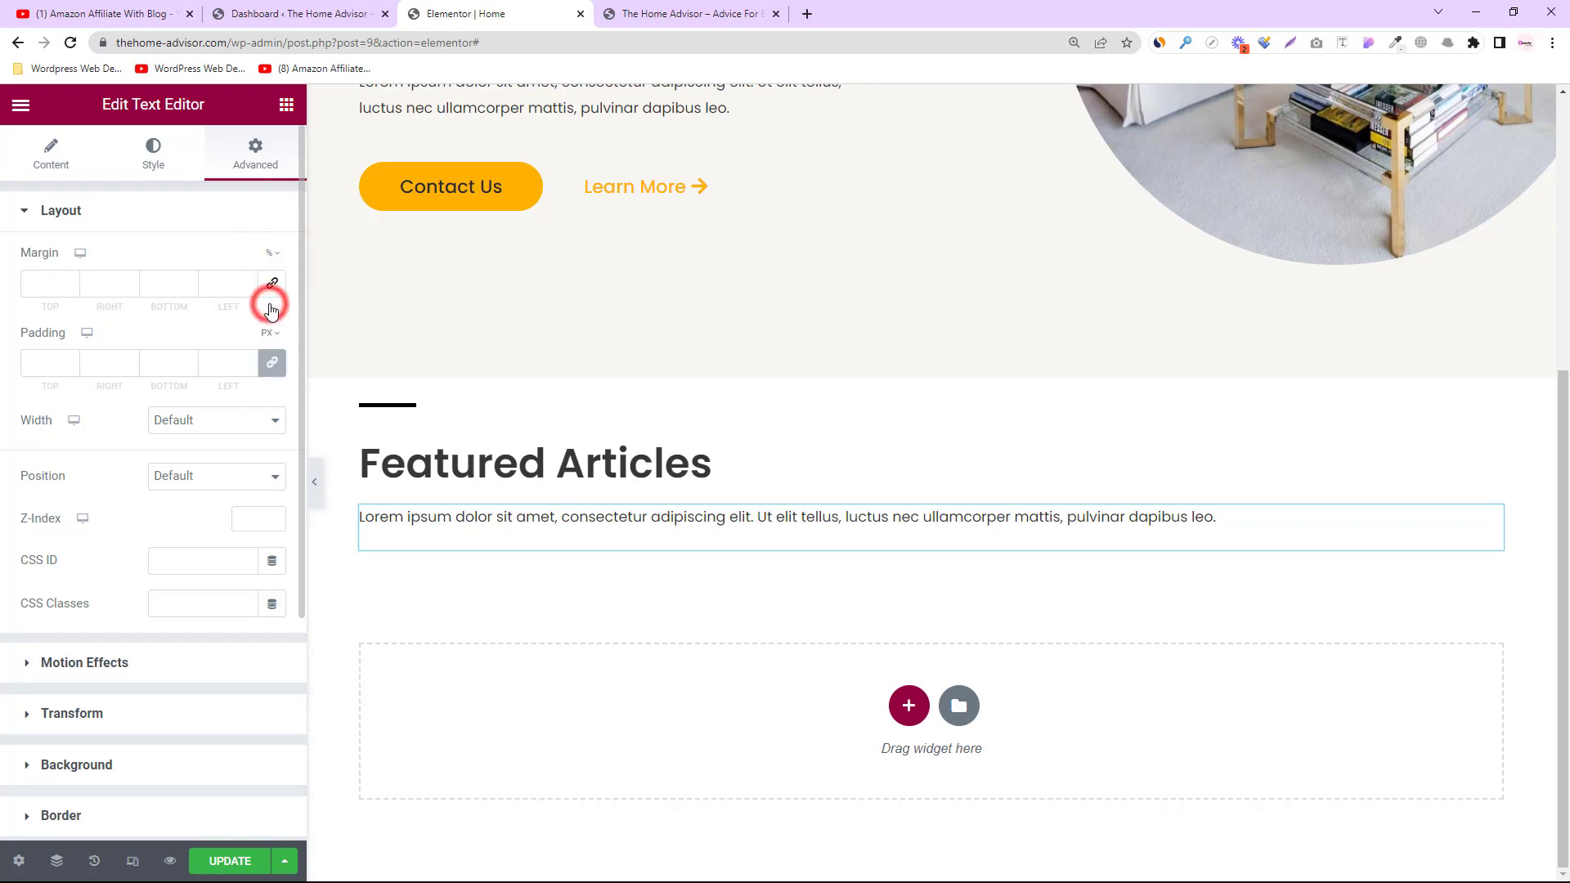
left_click(111, 292)
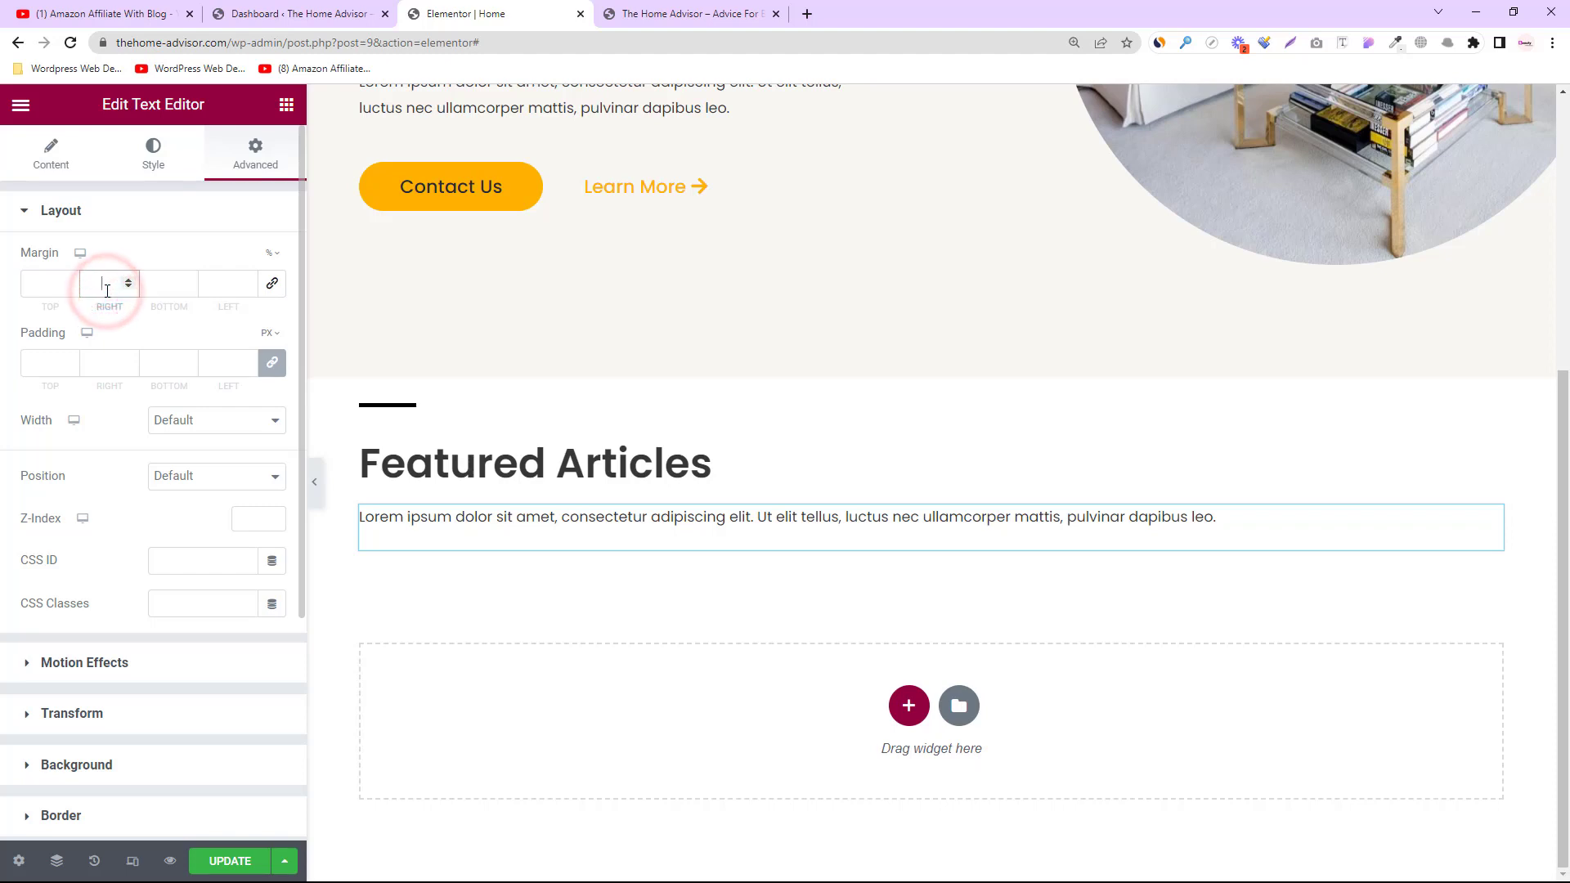
type("50")
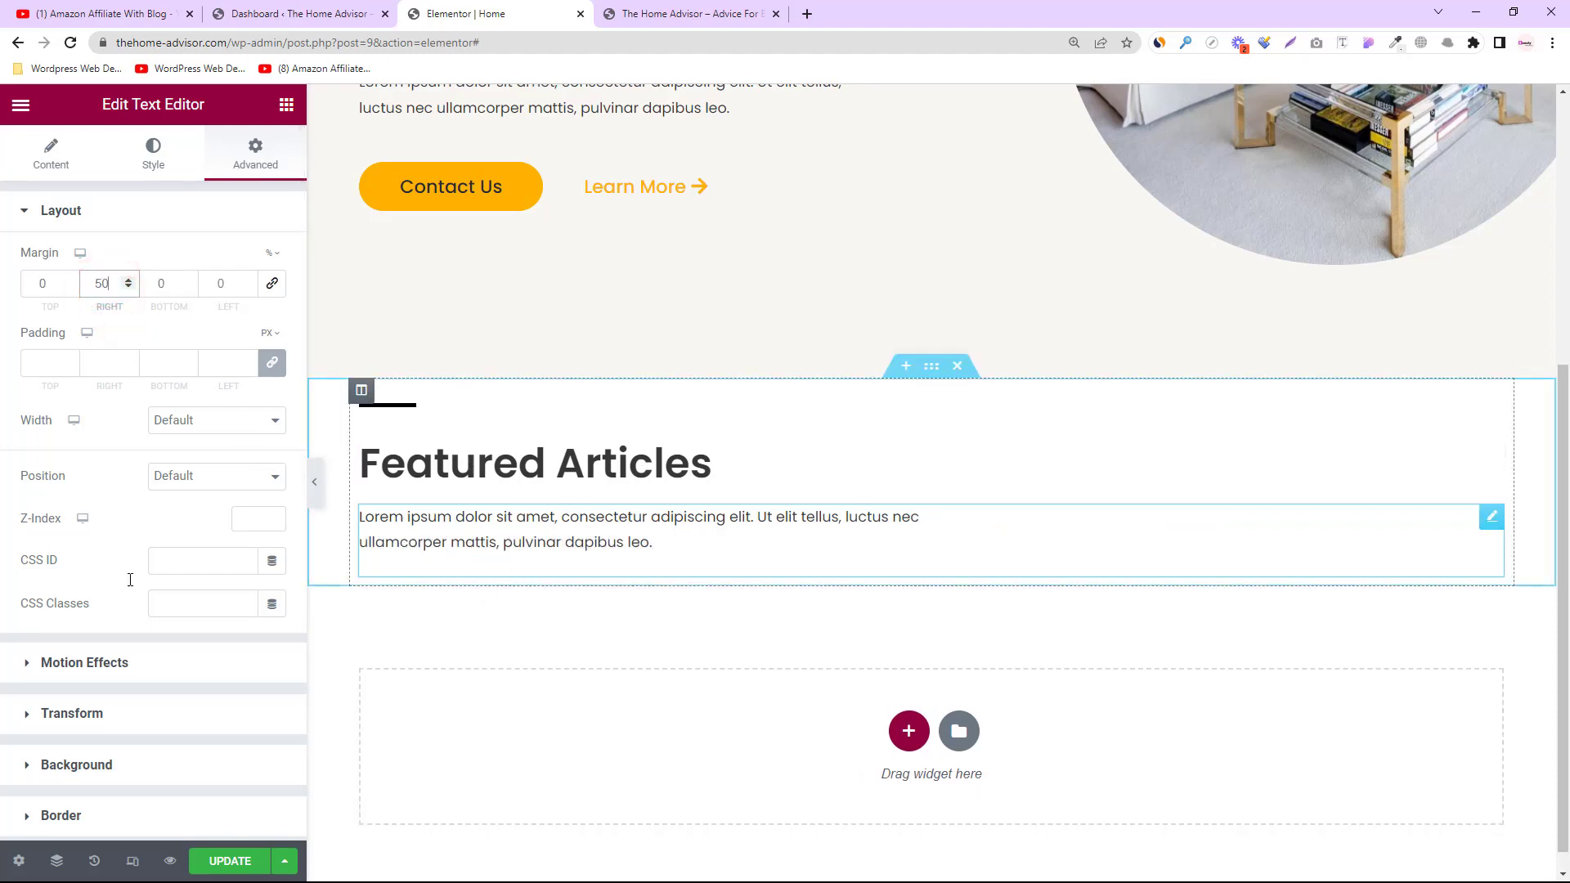
Step: Save the page, reload the live site to check the Featured Articles text, and return to the Elementor editor
left_click(222, 860)
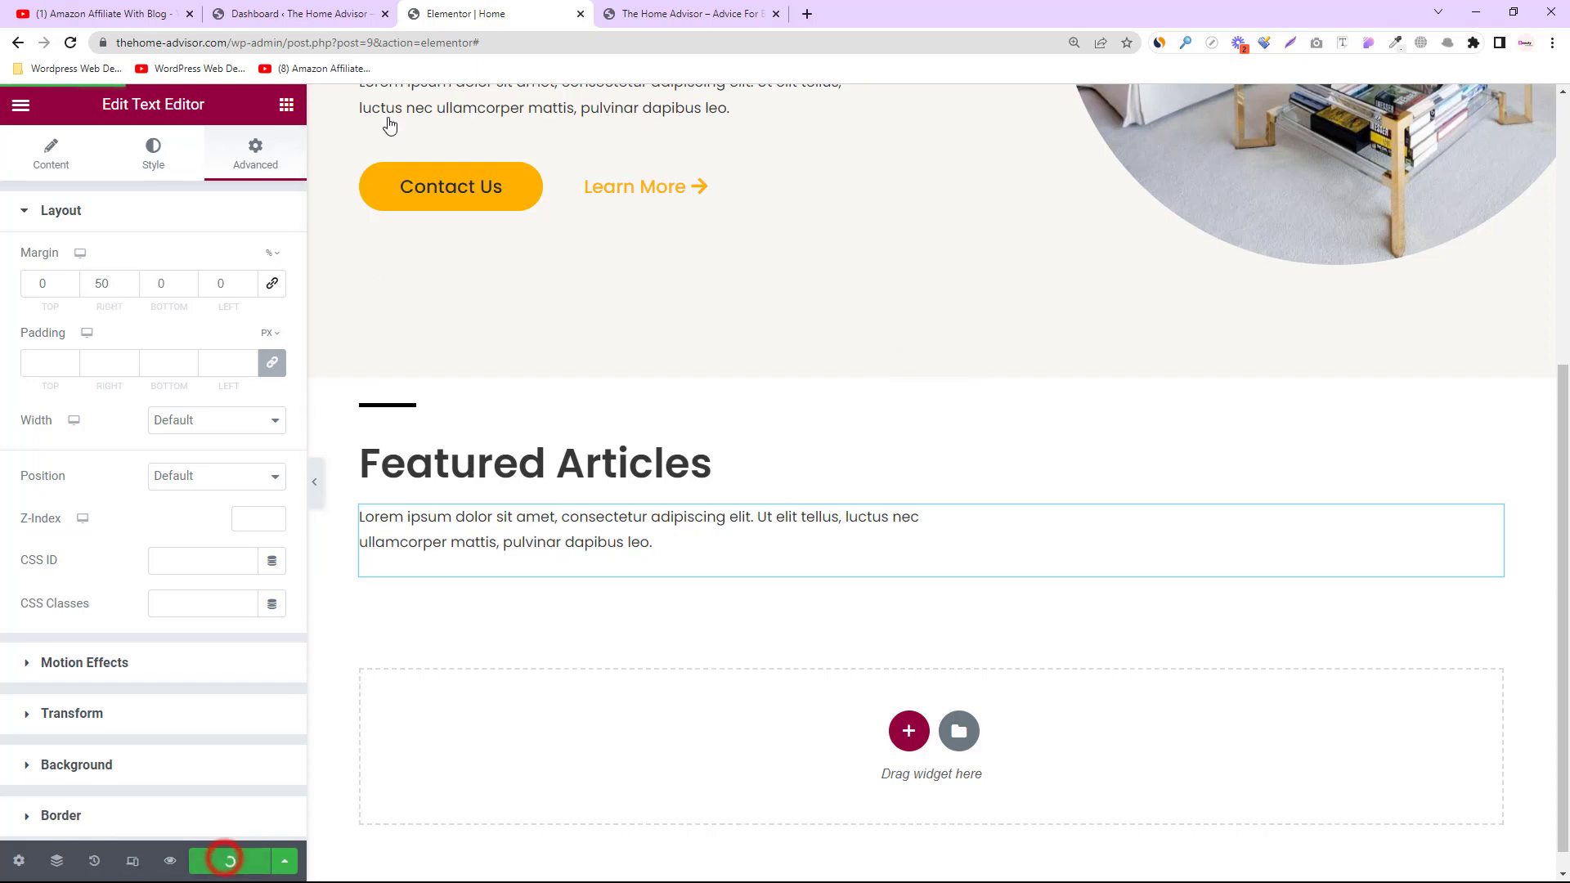
left_click(630, 8)
left_click(70, 43)
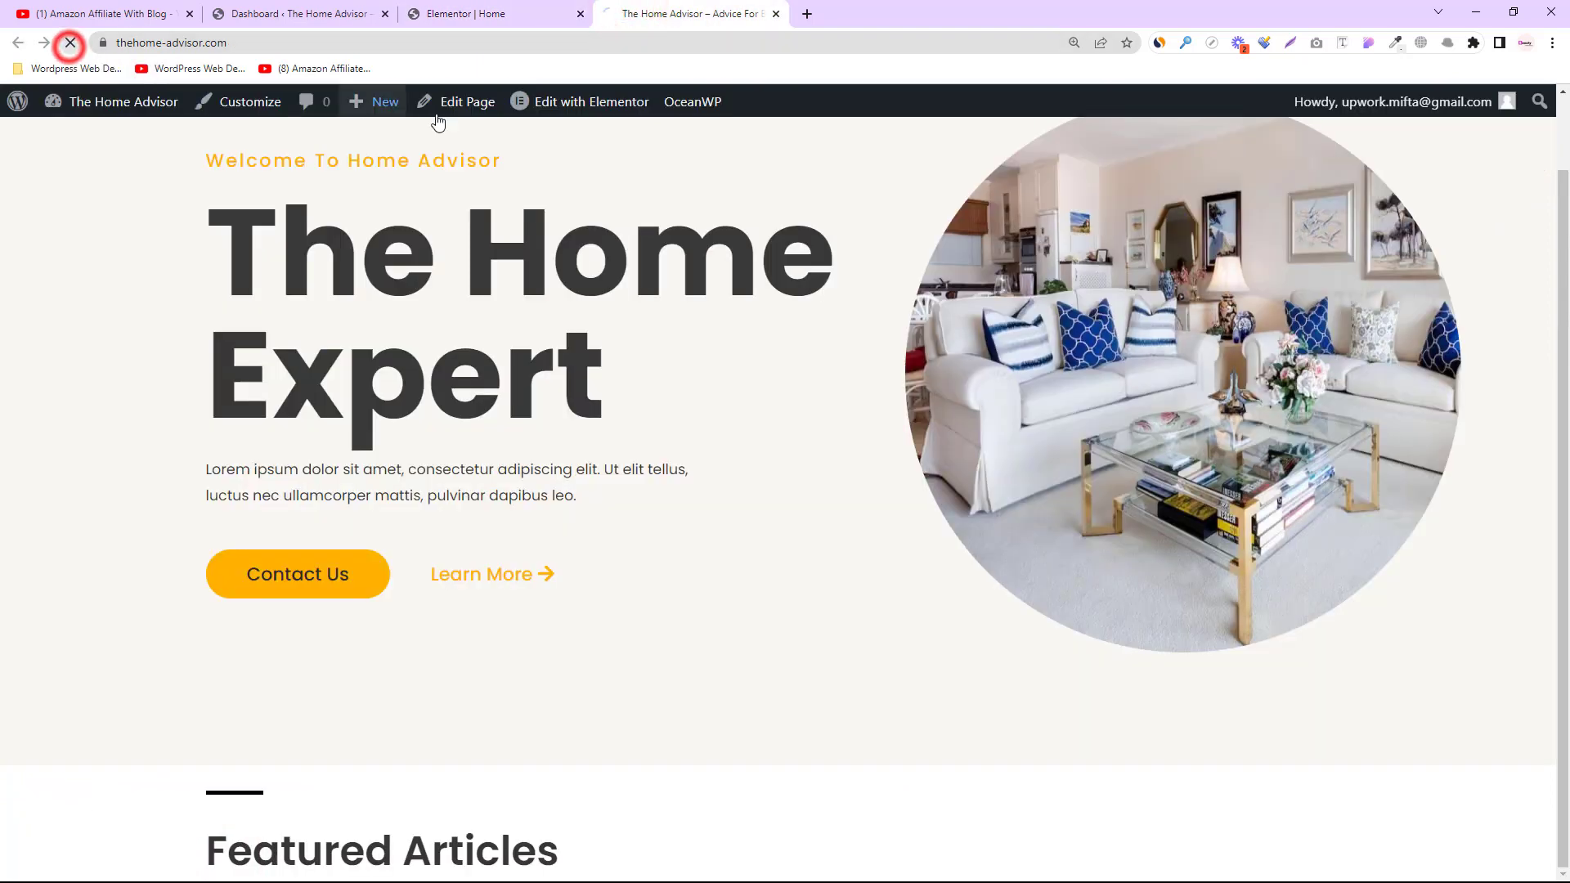
scroll(497, 519, "down", 1)
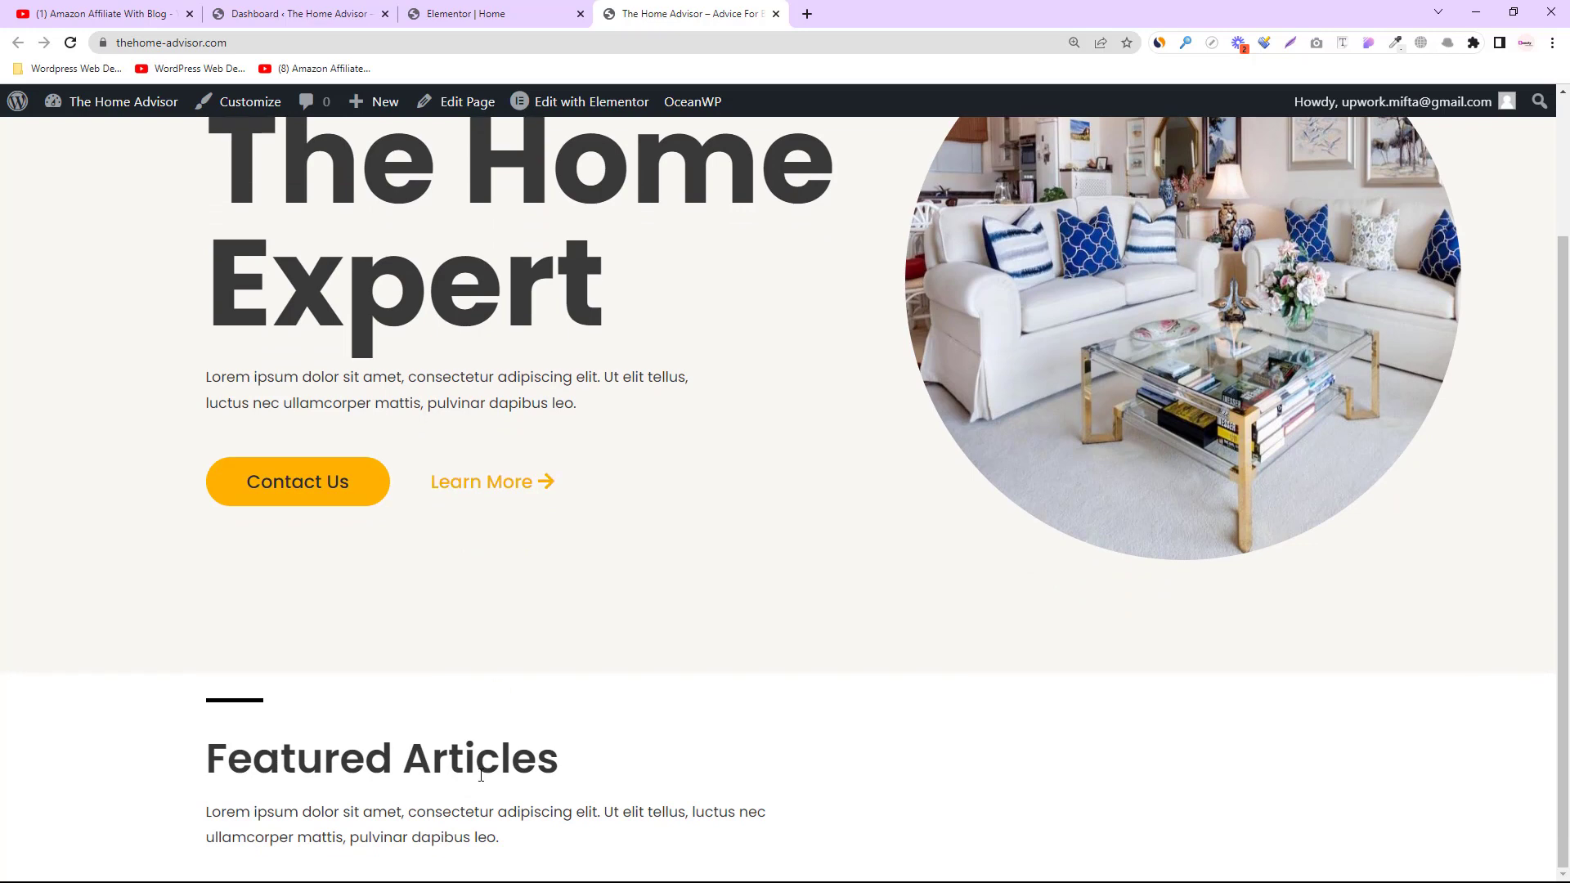
left_click_drag(209, 814, 206, 748)
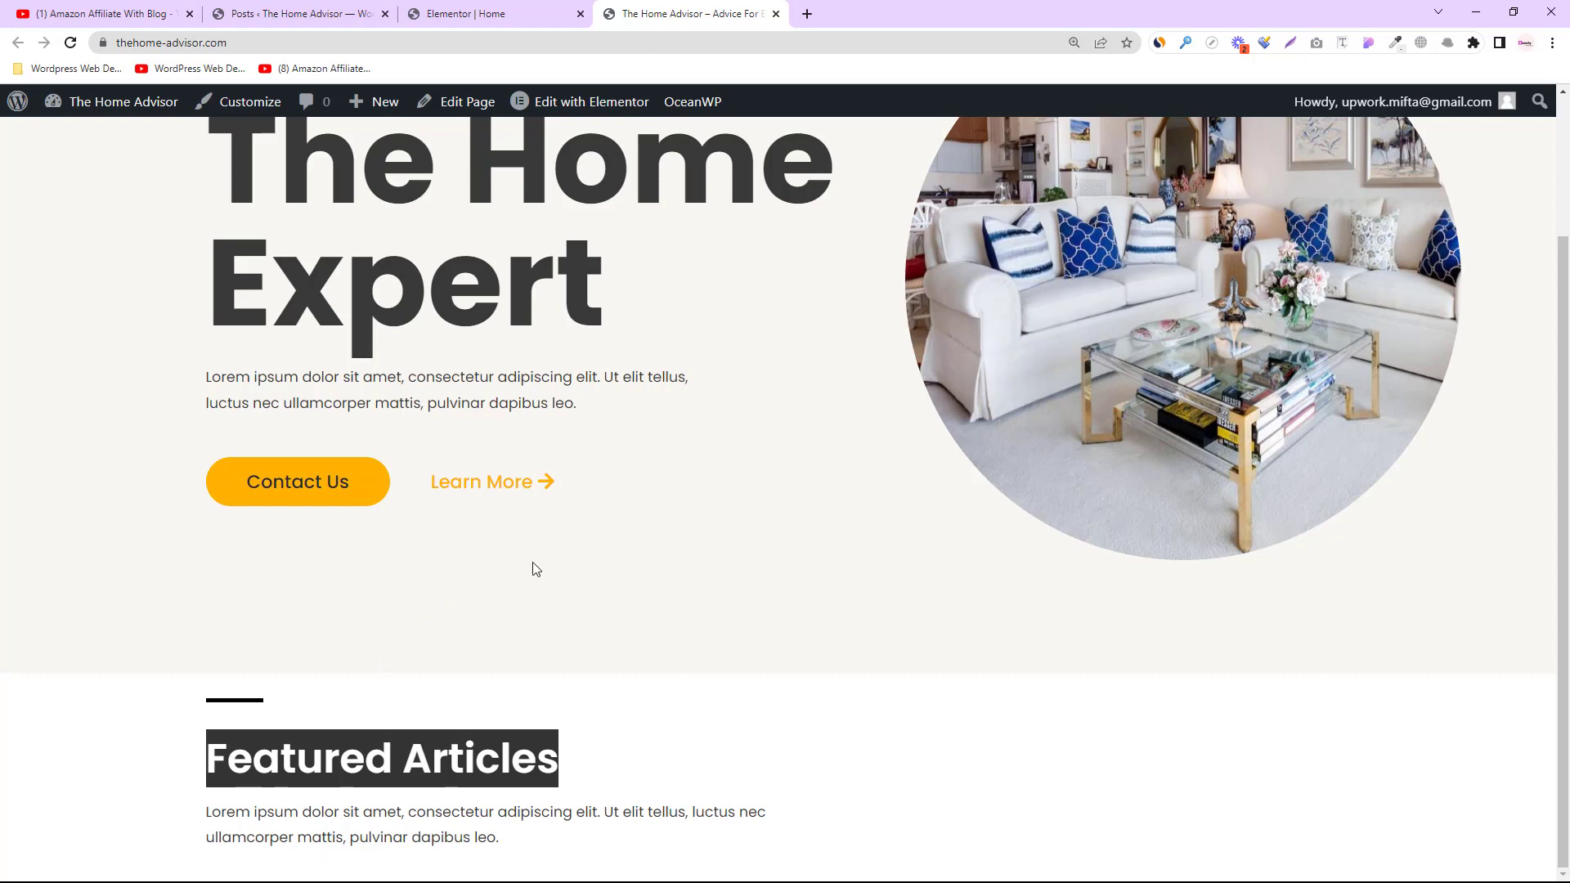
left_click(492, 18)
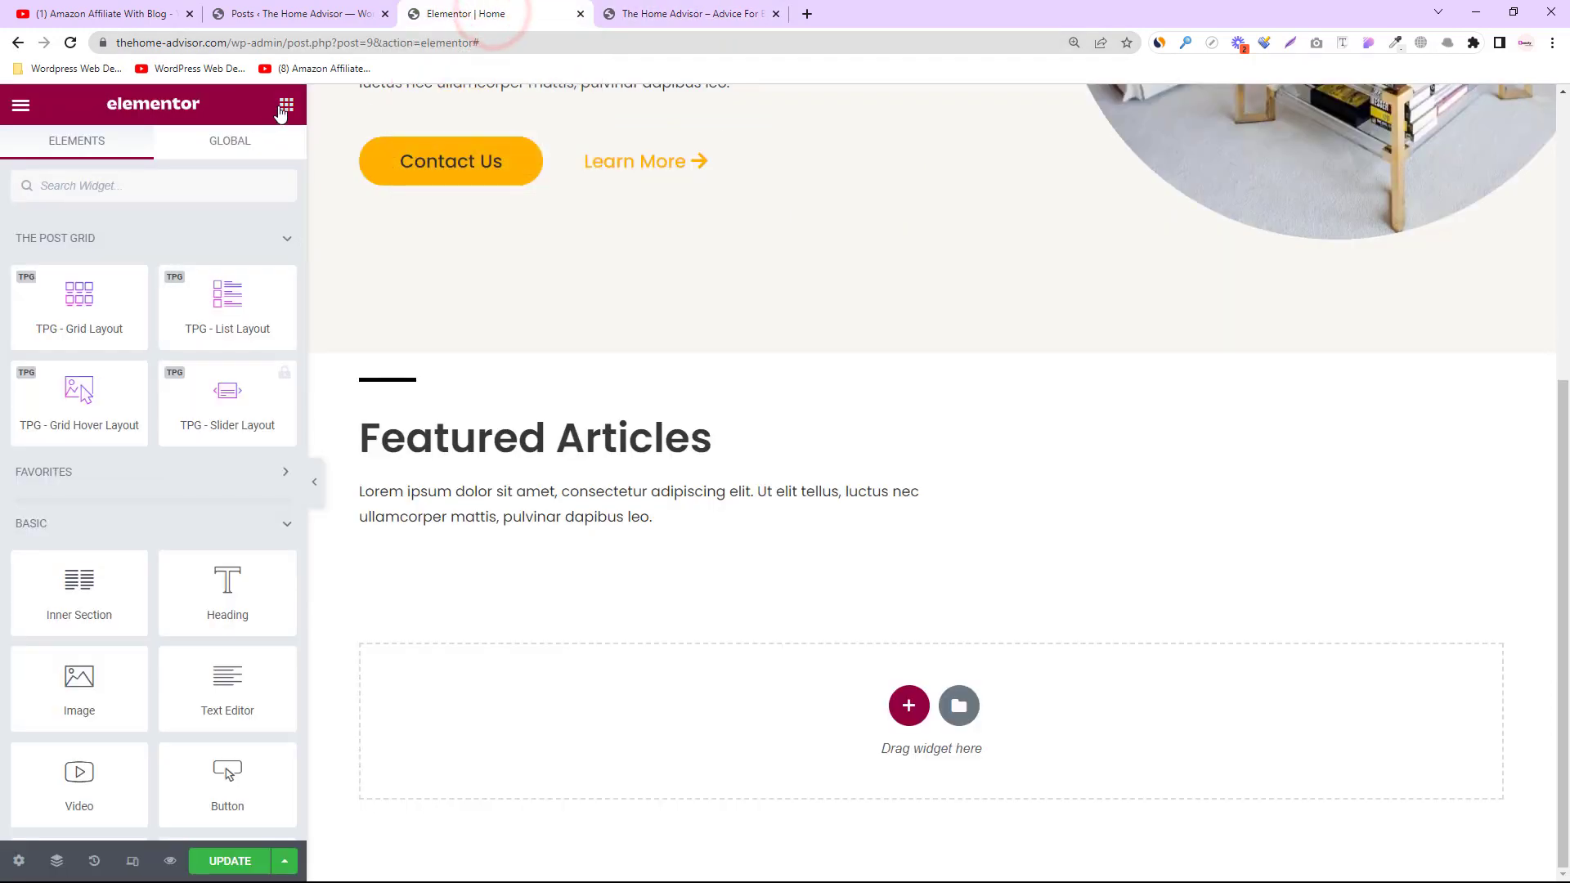
Step: Add a TPG - Grid Layout widget below the Featured Articles intro text
left_click(74, 237)
left_click(73, 236)
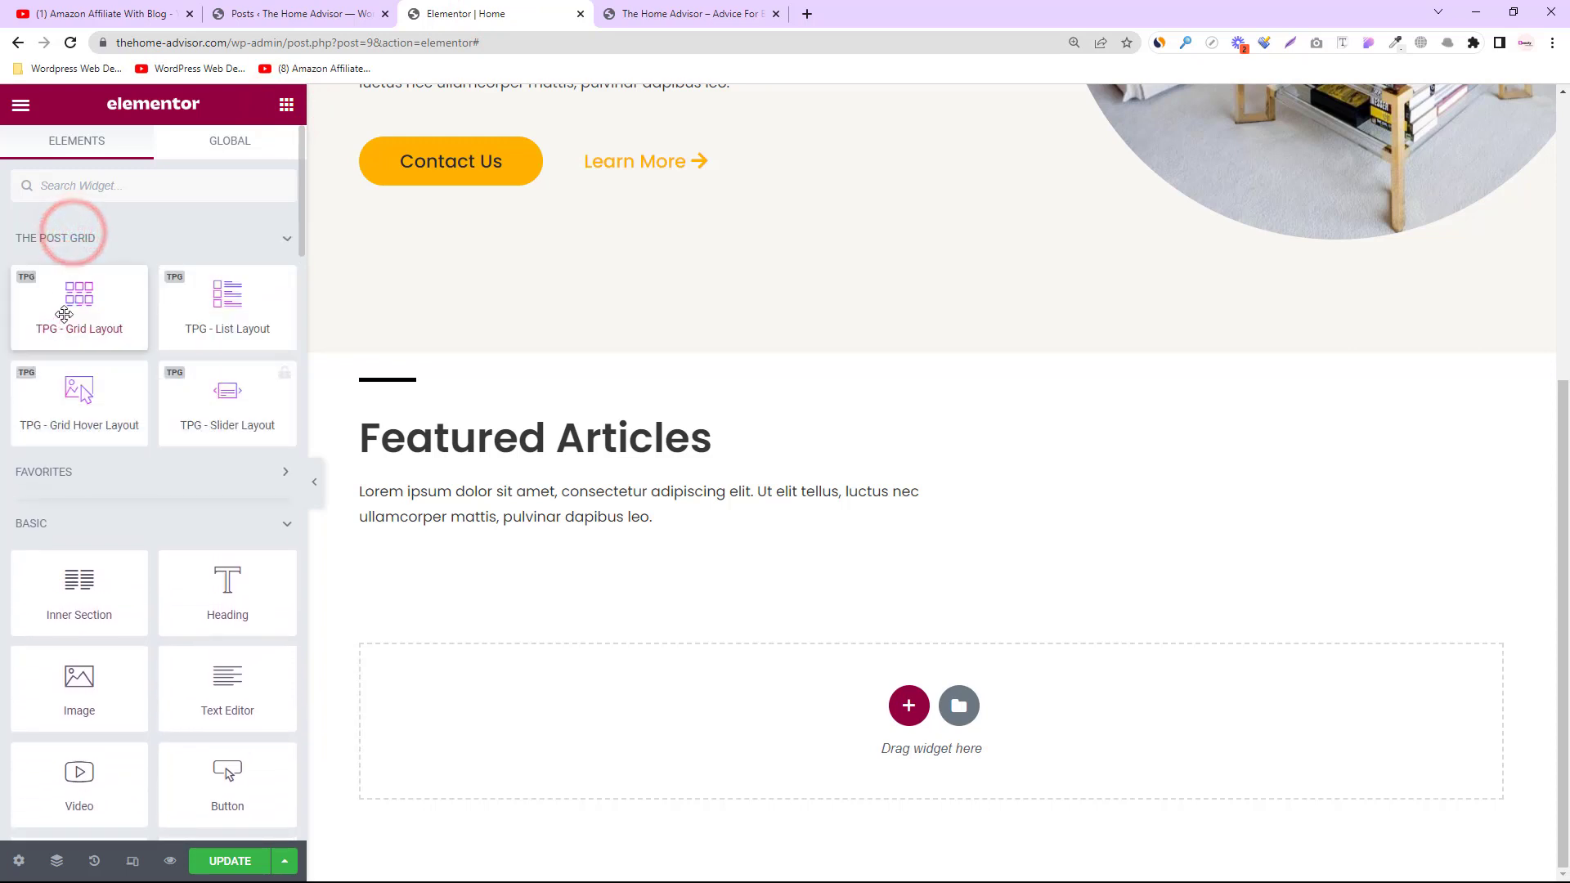
left_click_drag(53, 314, 411, 540)
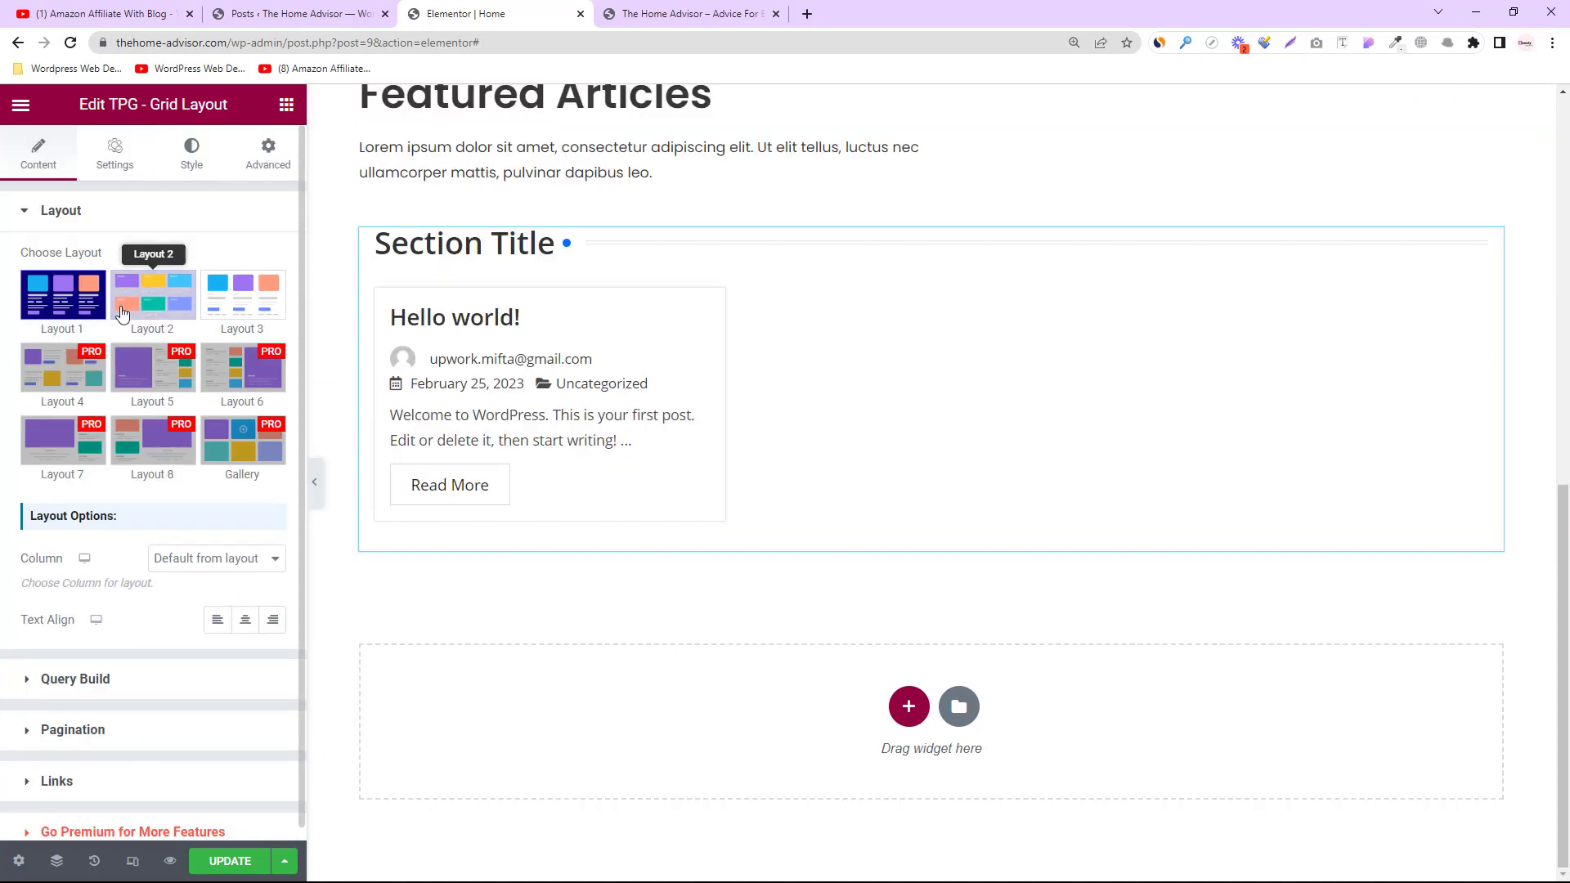
Step: Try Layout 2 and Layout 3 on the post grid and switch it back to Layout 1
left_click(152, 304)
left_click(243, 309)
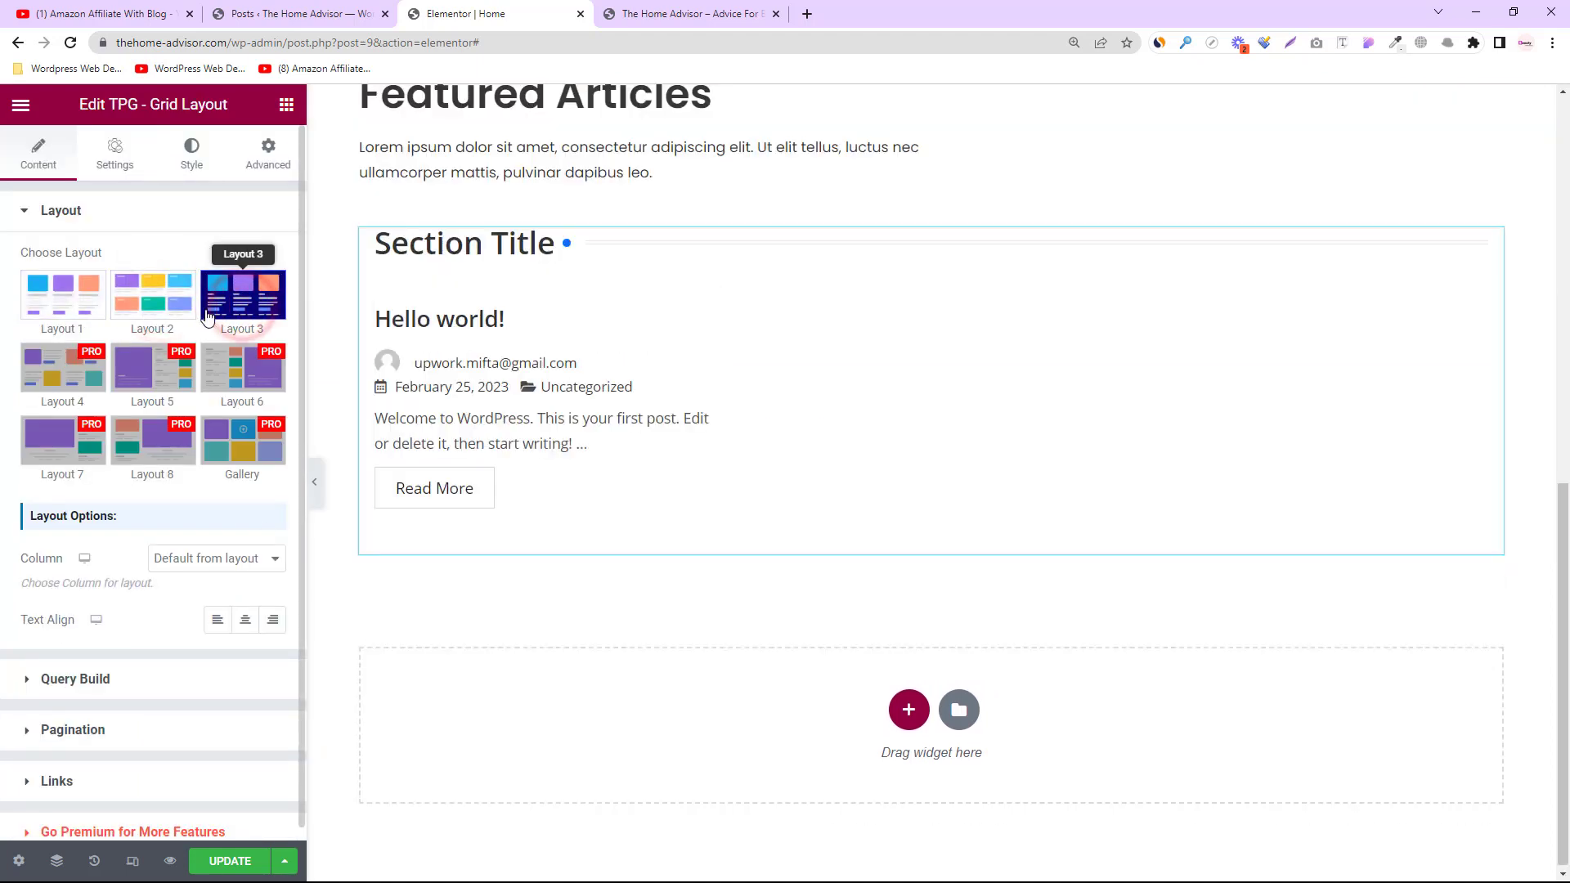
left_click(152, 298)
left_click(100, 307)
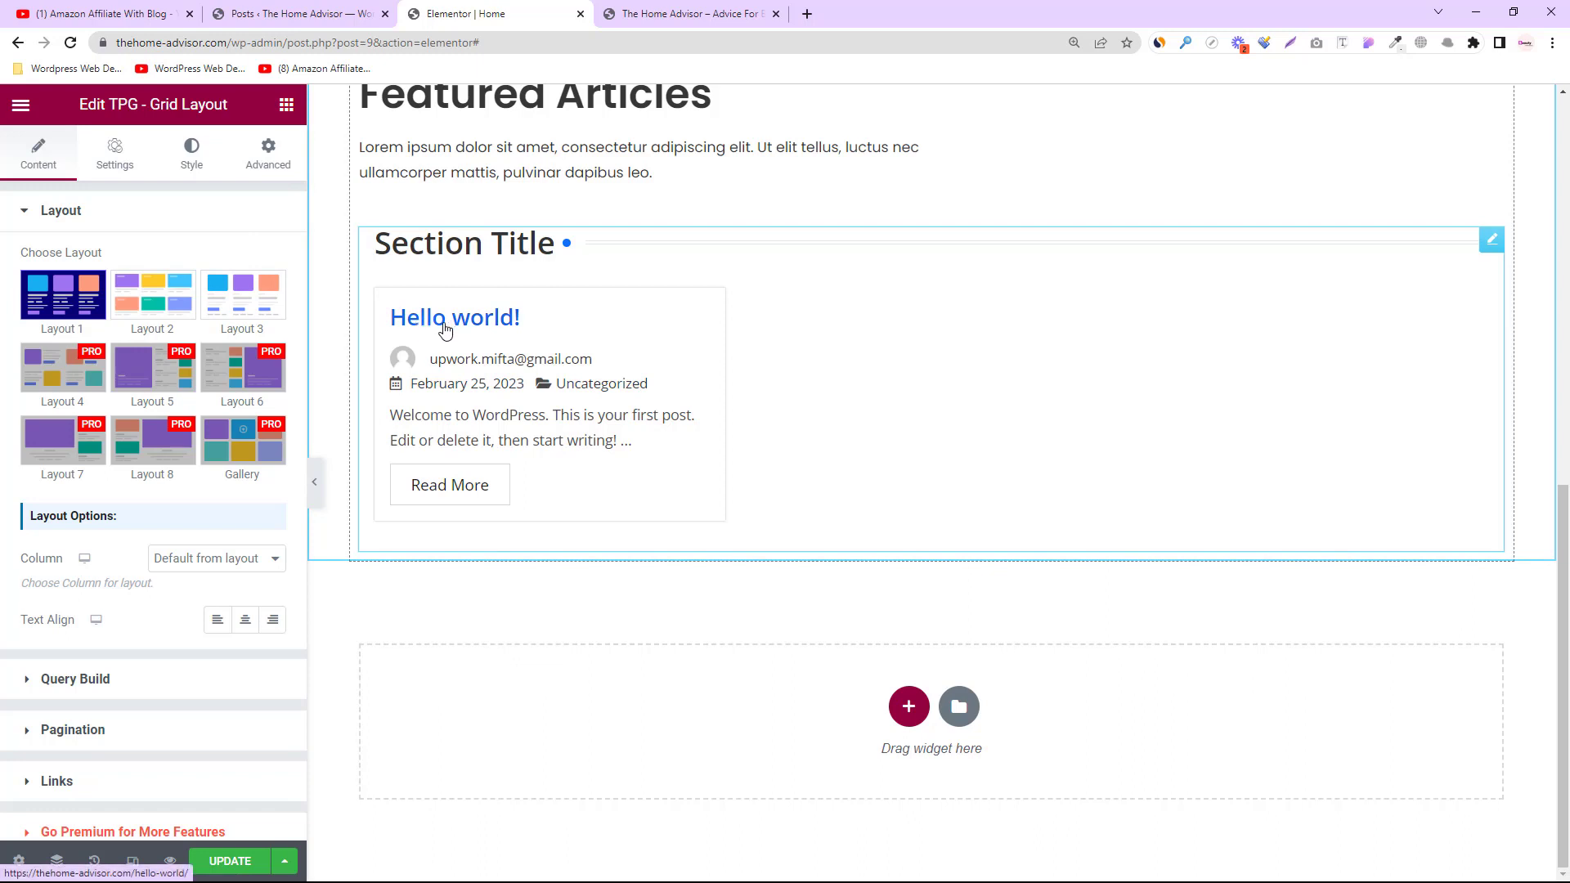
Step: In the WordPress dashboard's Posts list, compare the Hello world! post with the grid's card and open the post for editing
left_click(274, 14)
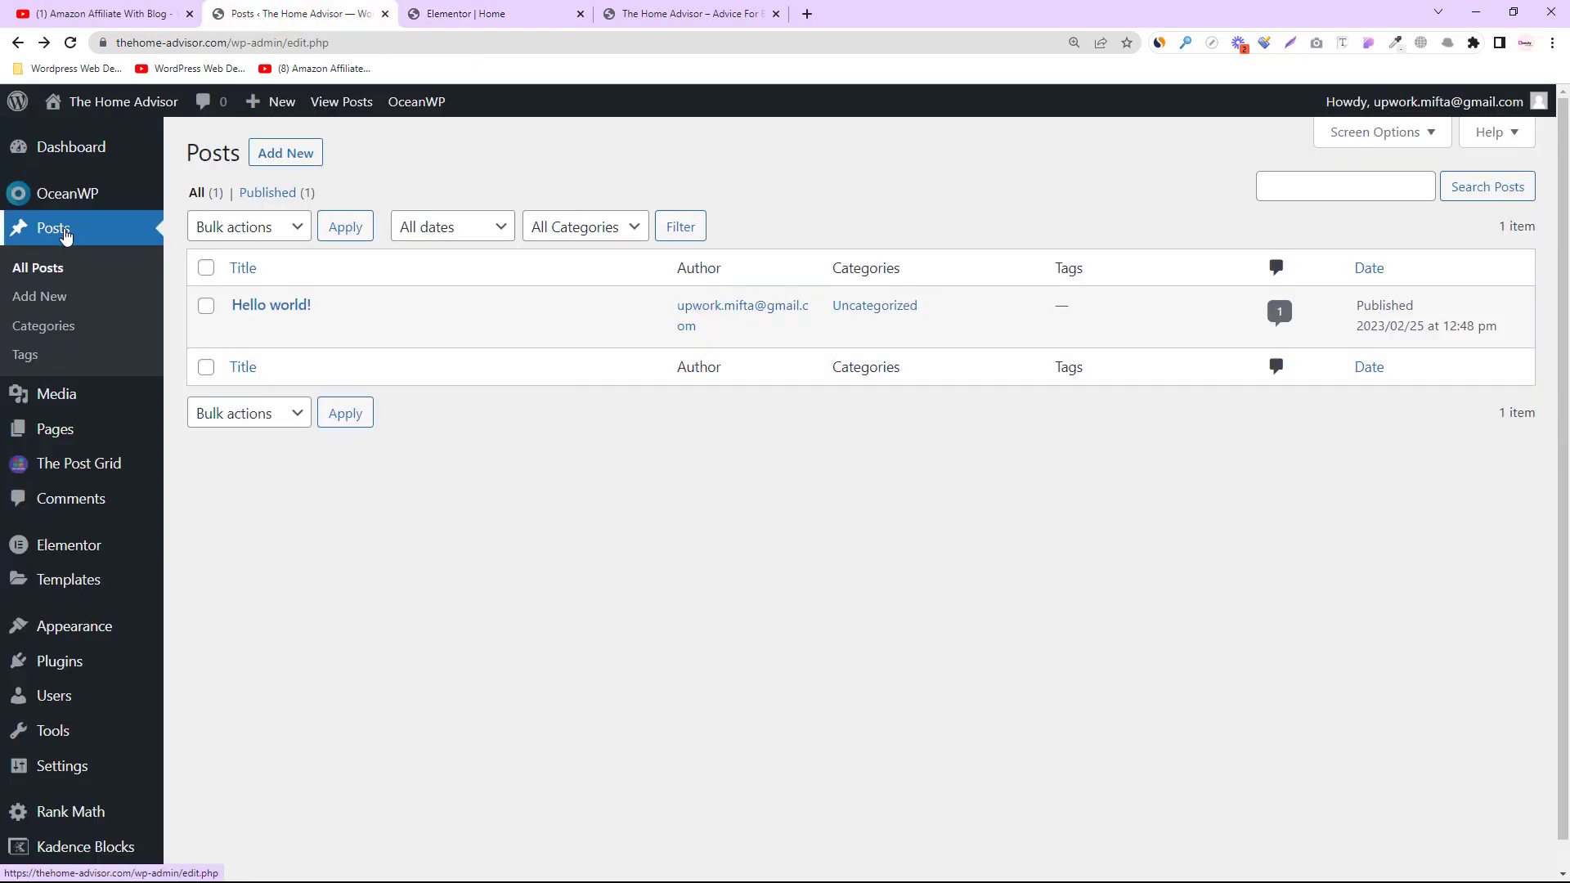
left_click(29, 271)
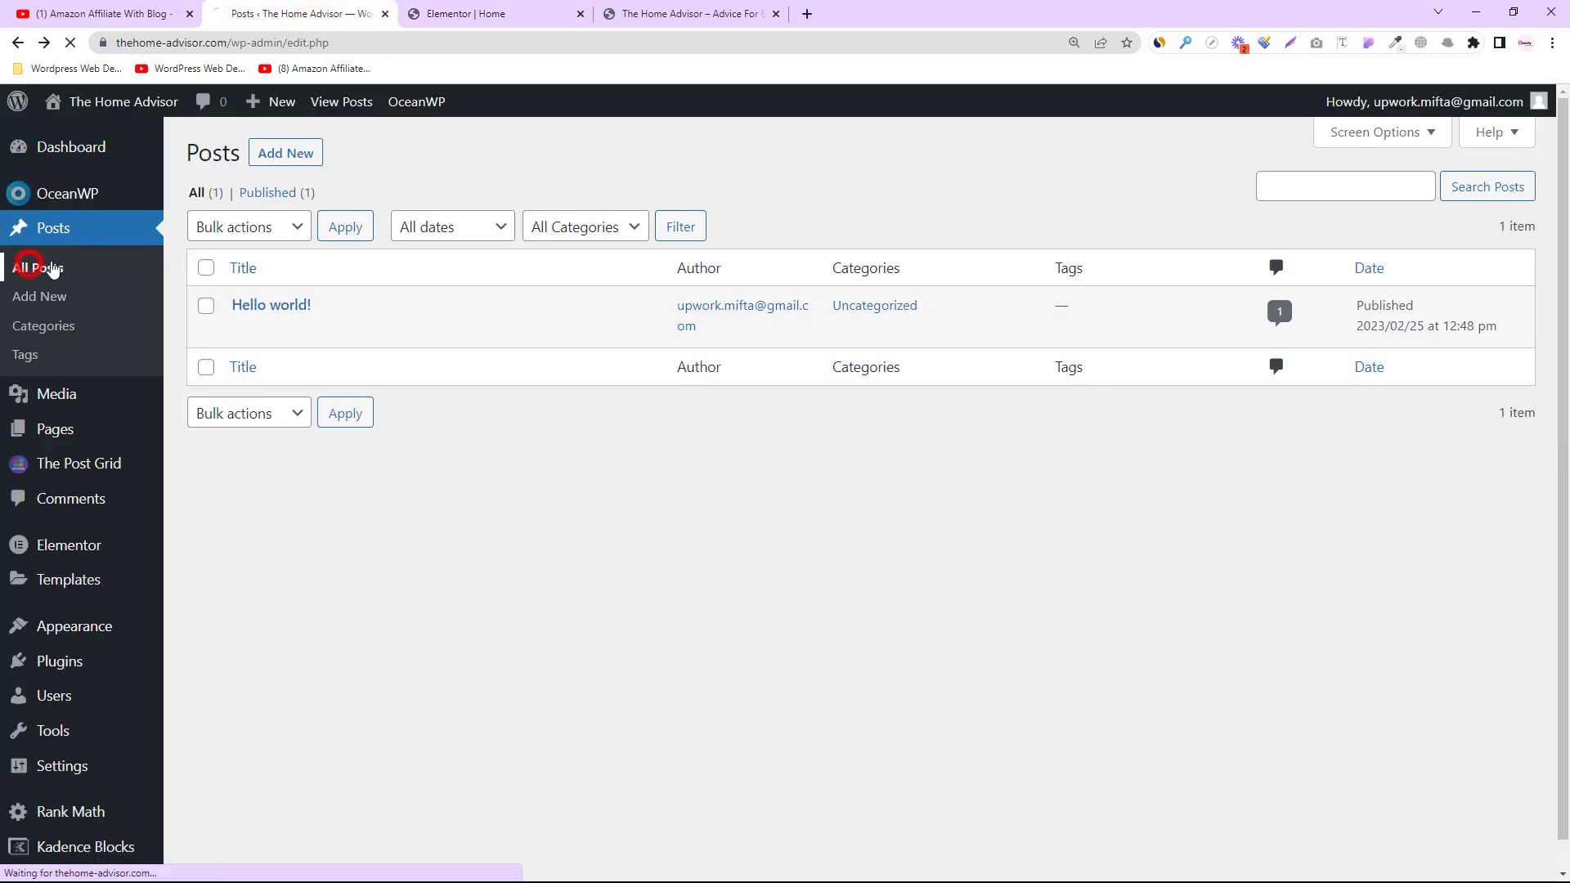
left_click(235, 306)
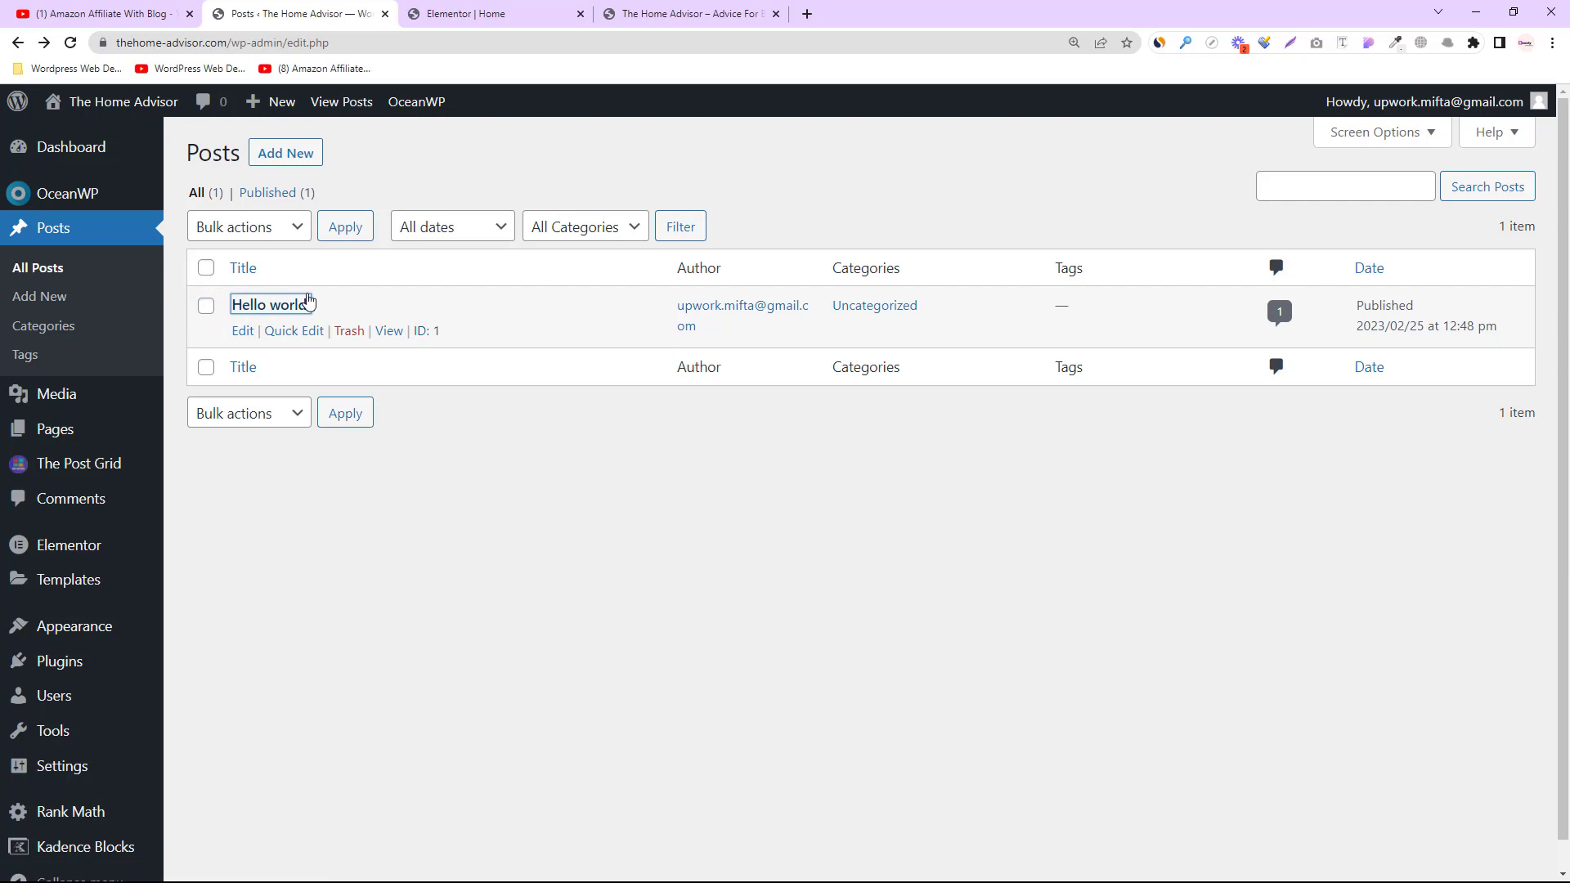
left_click(445, 14)
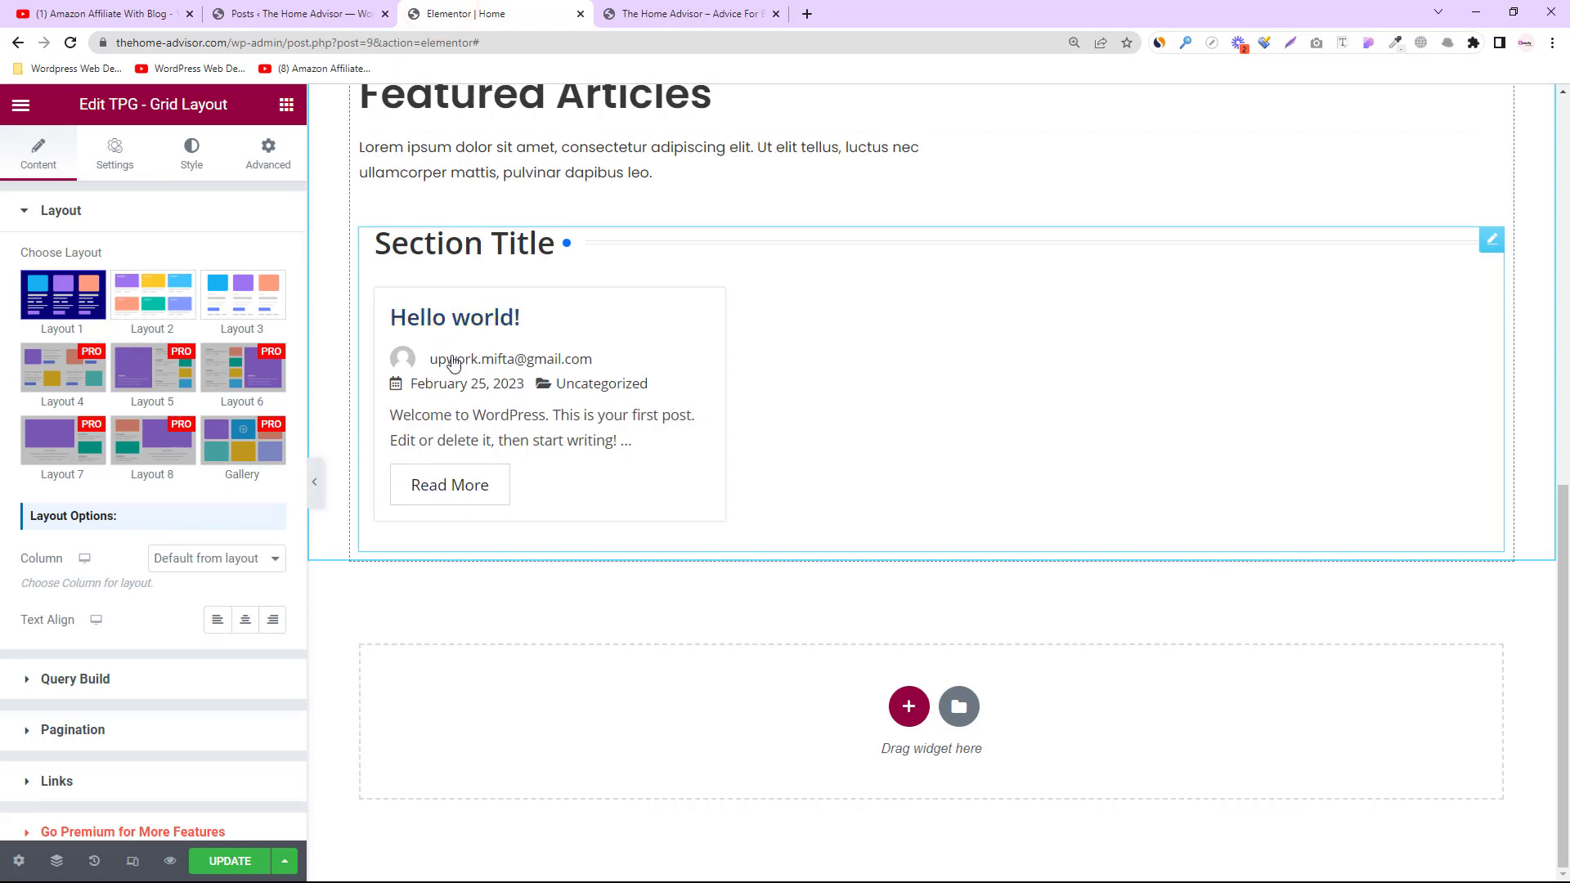
left_click(333, 10)
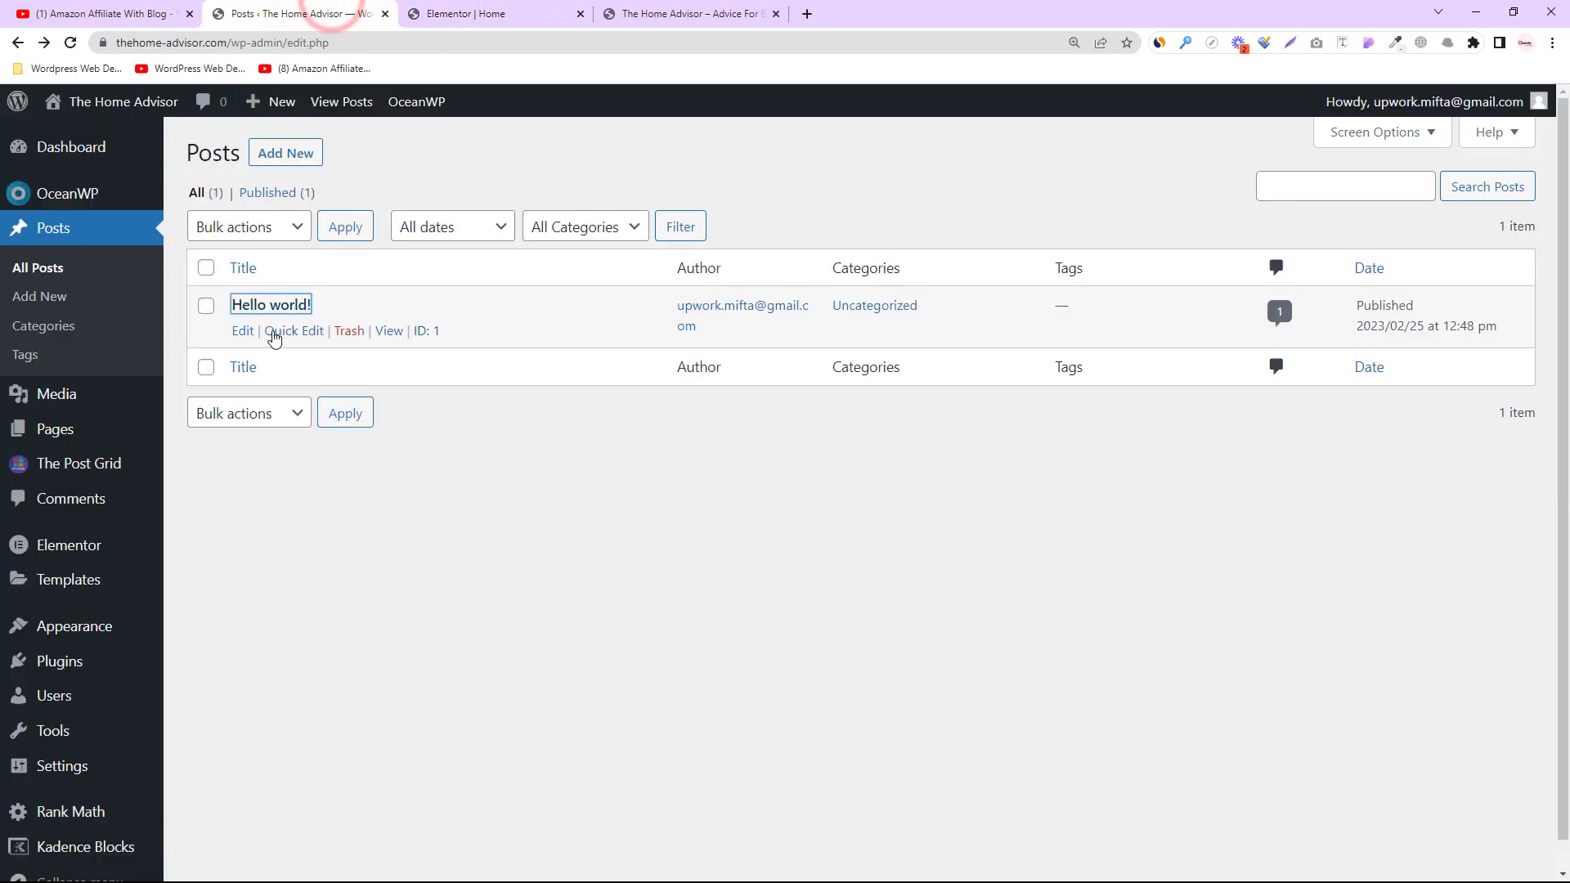
left_click(248, 331)
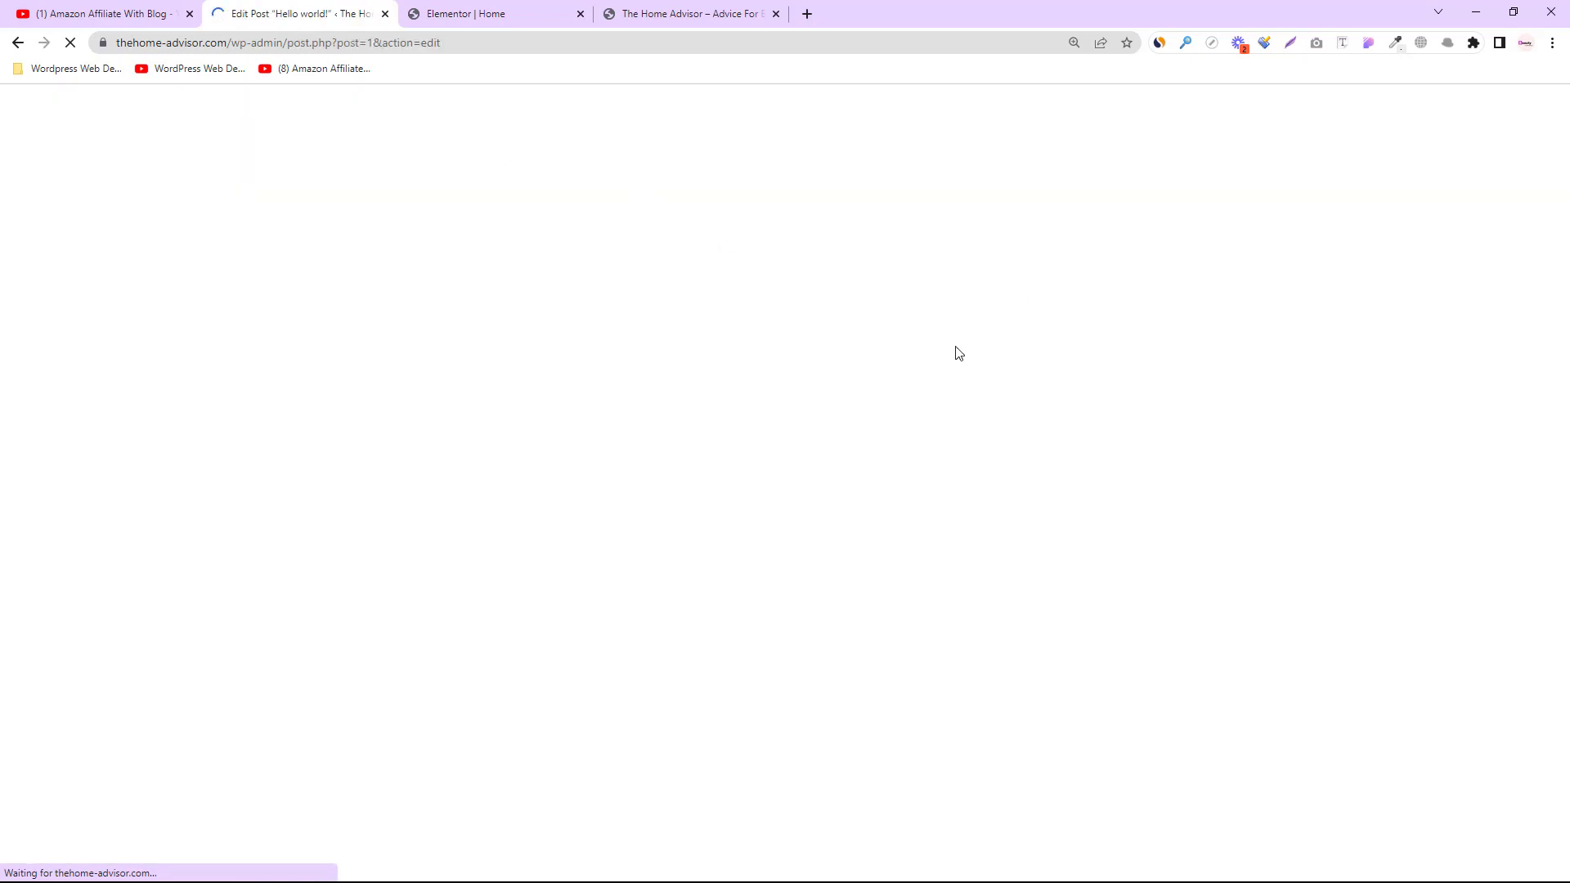
Step: Save the home page in the Elementor editor and return to the Hello world! post editor
left_click(462, 14)
left_click(223, 861)
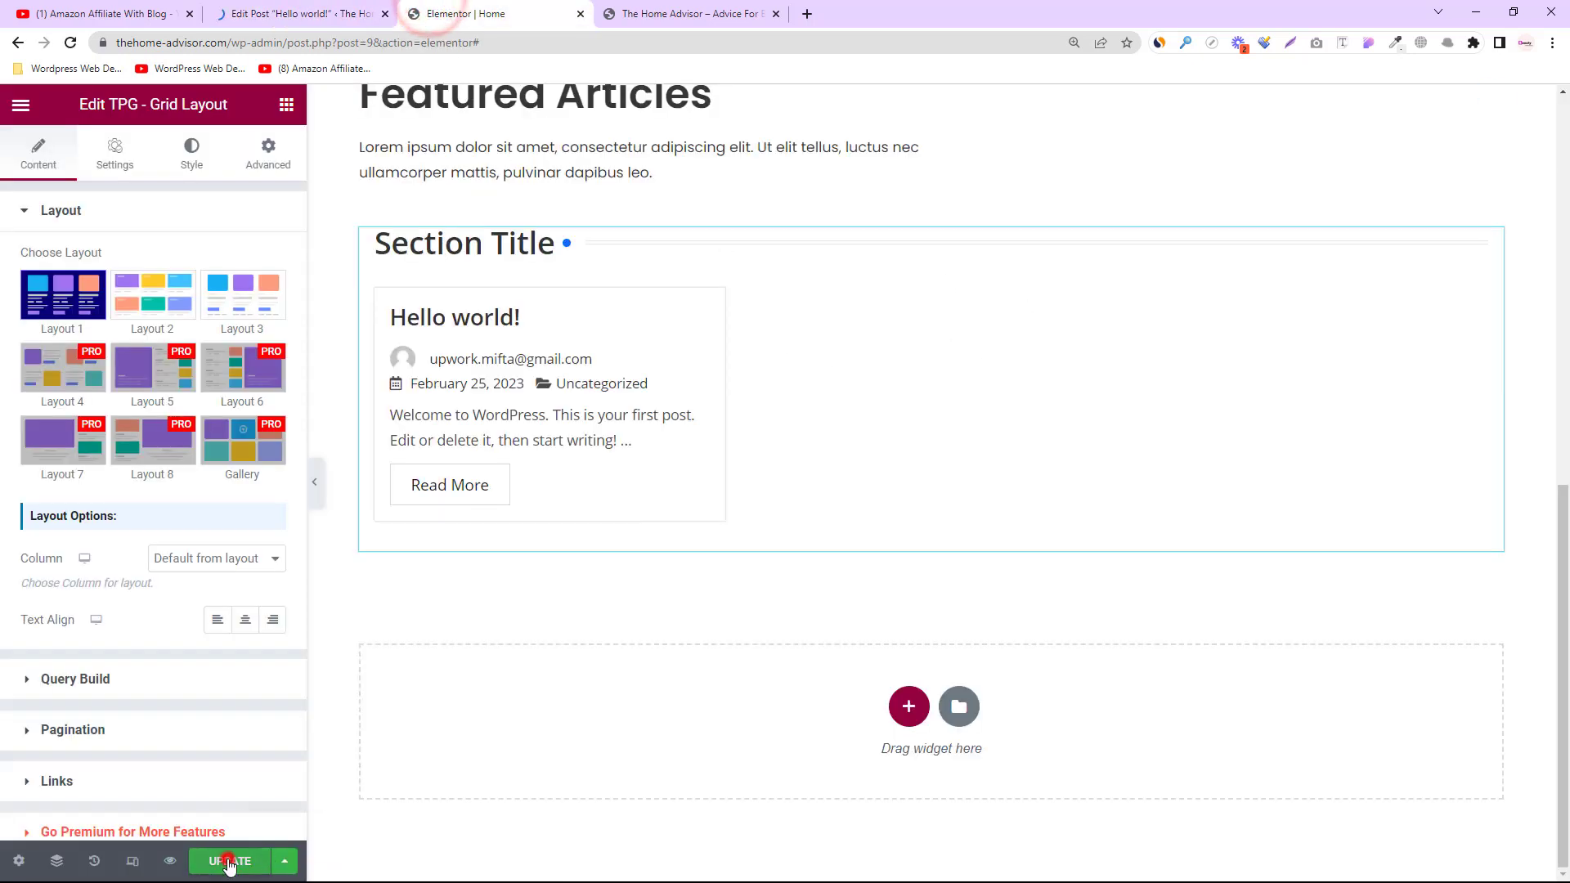
left_click(302, 10)
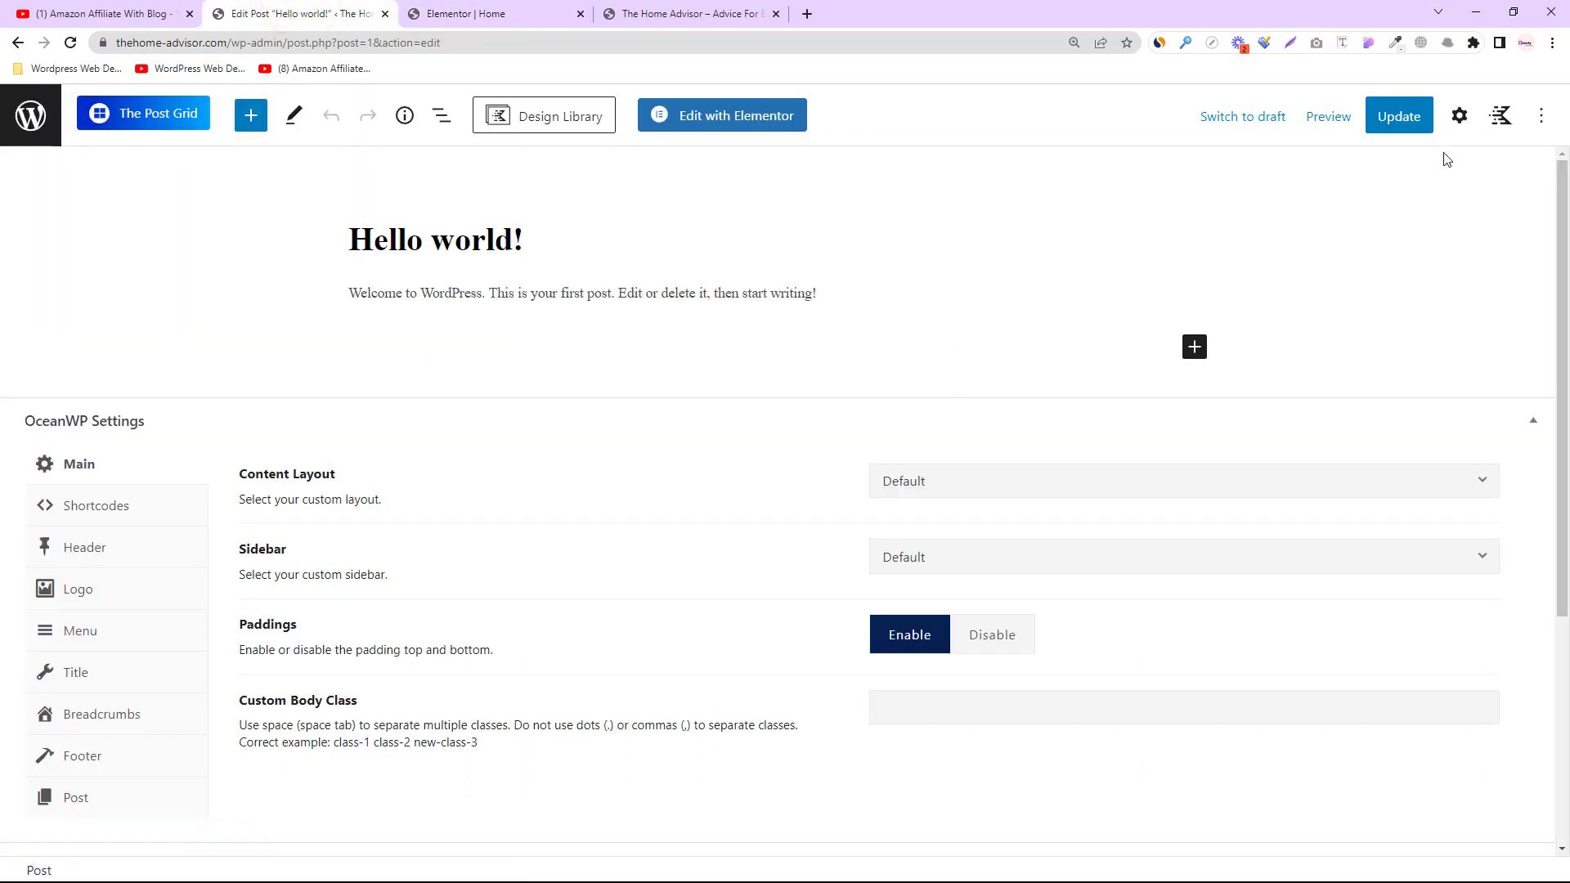
Step: Set fotor_2023-3-5_22_27_1.jpg from the media library as the Hello world! post's featured image and update the post
left_click(1462, 124)
scroll(1440, 488, "down", 2)
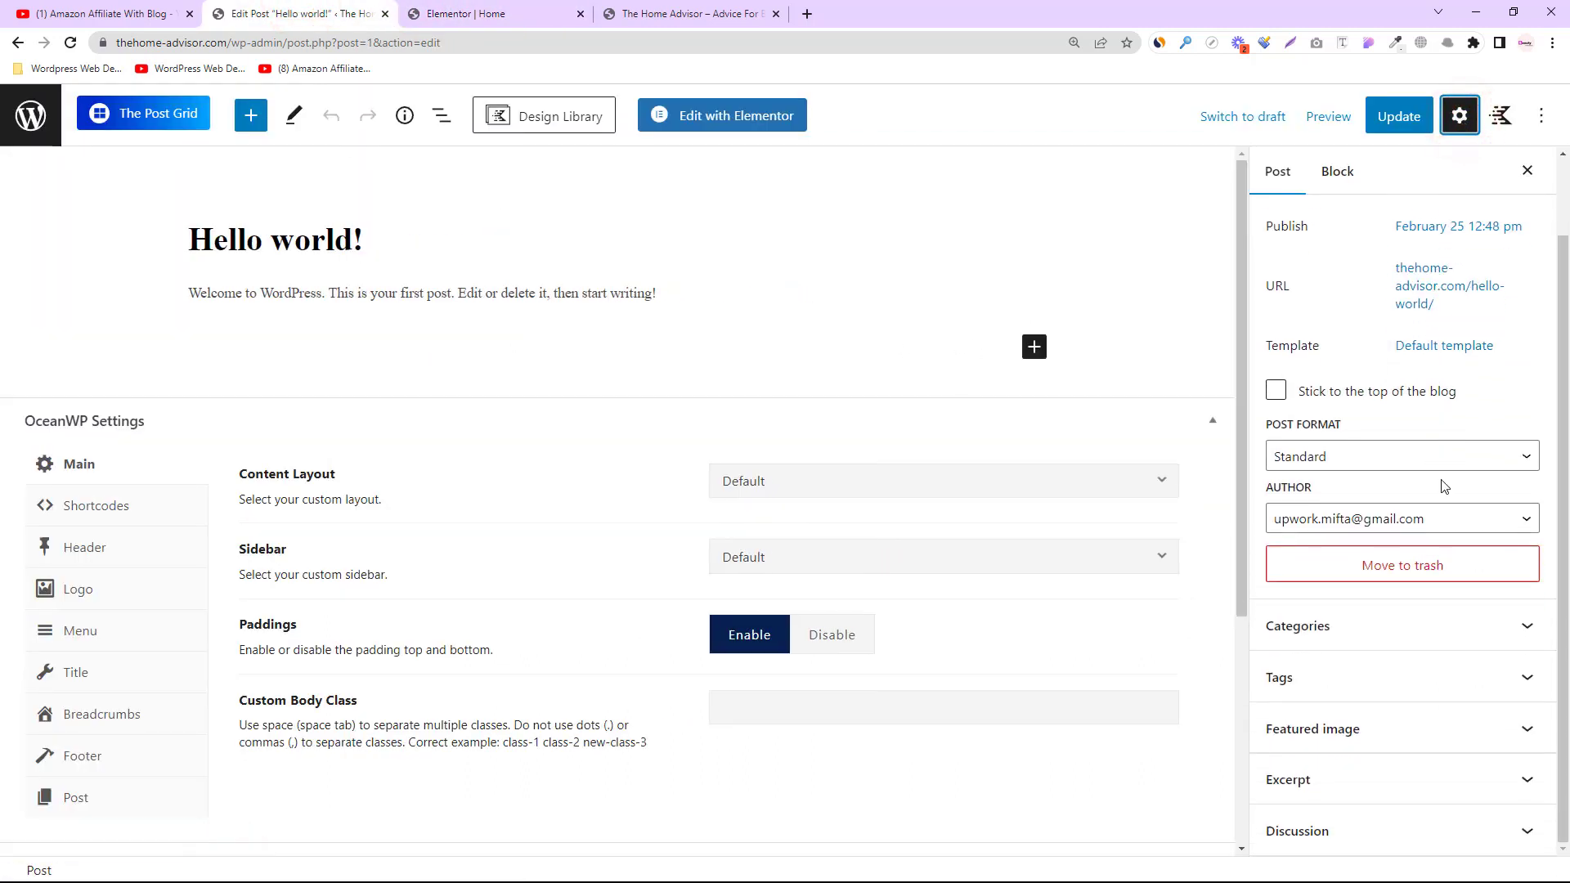
left_click(1336, 727)
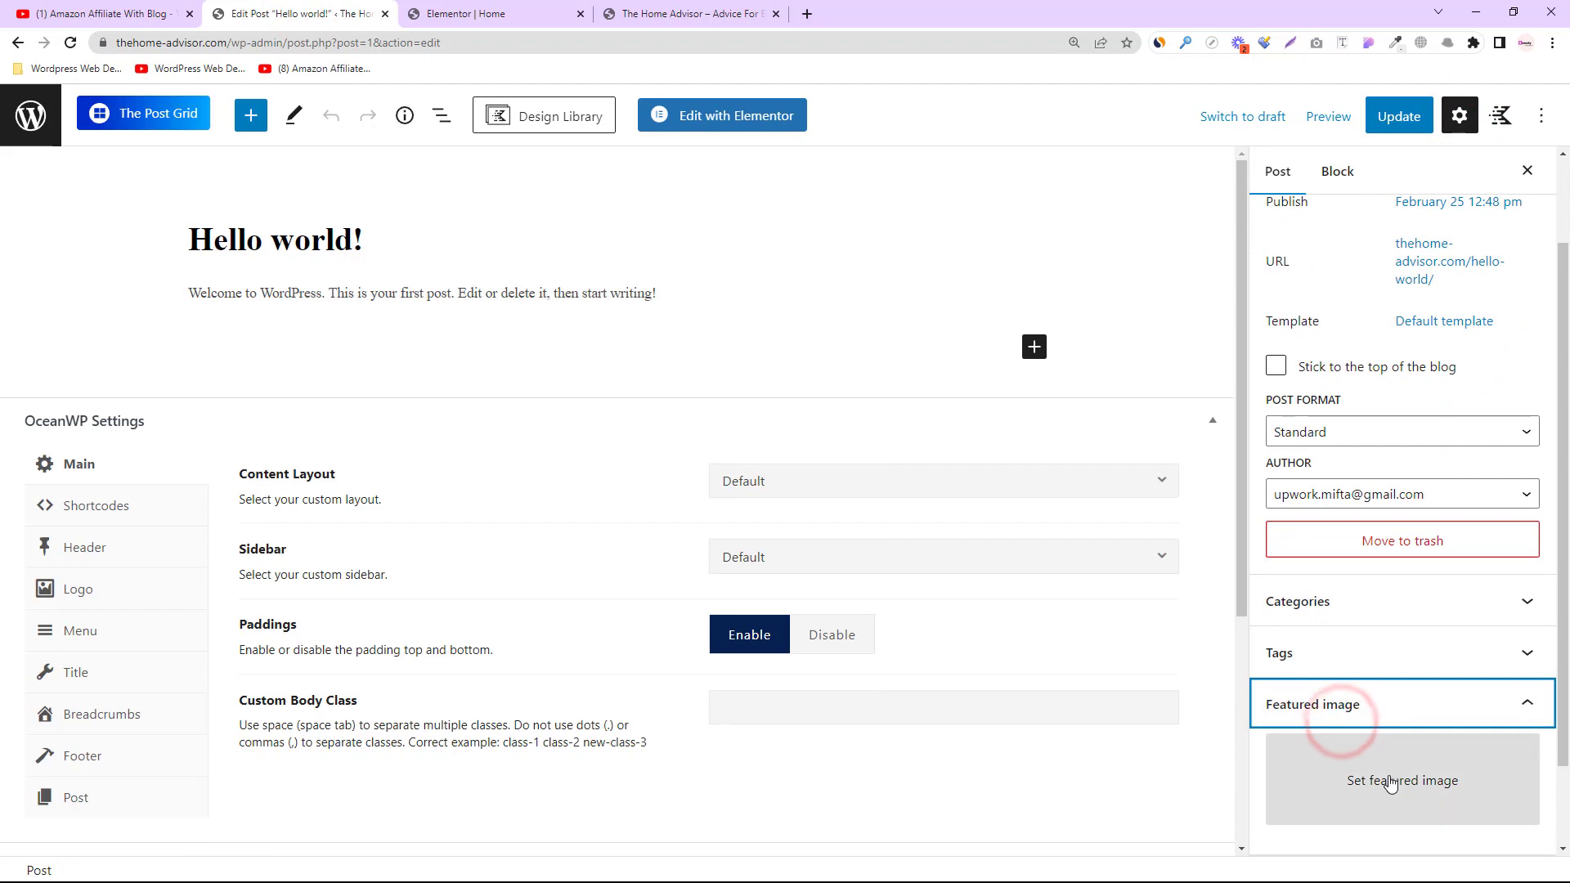
left_click(1397, 781)
left_click(127, 352)
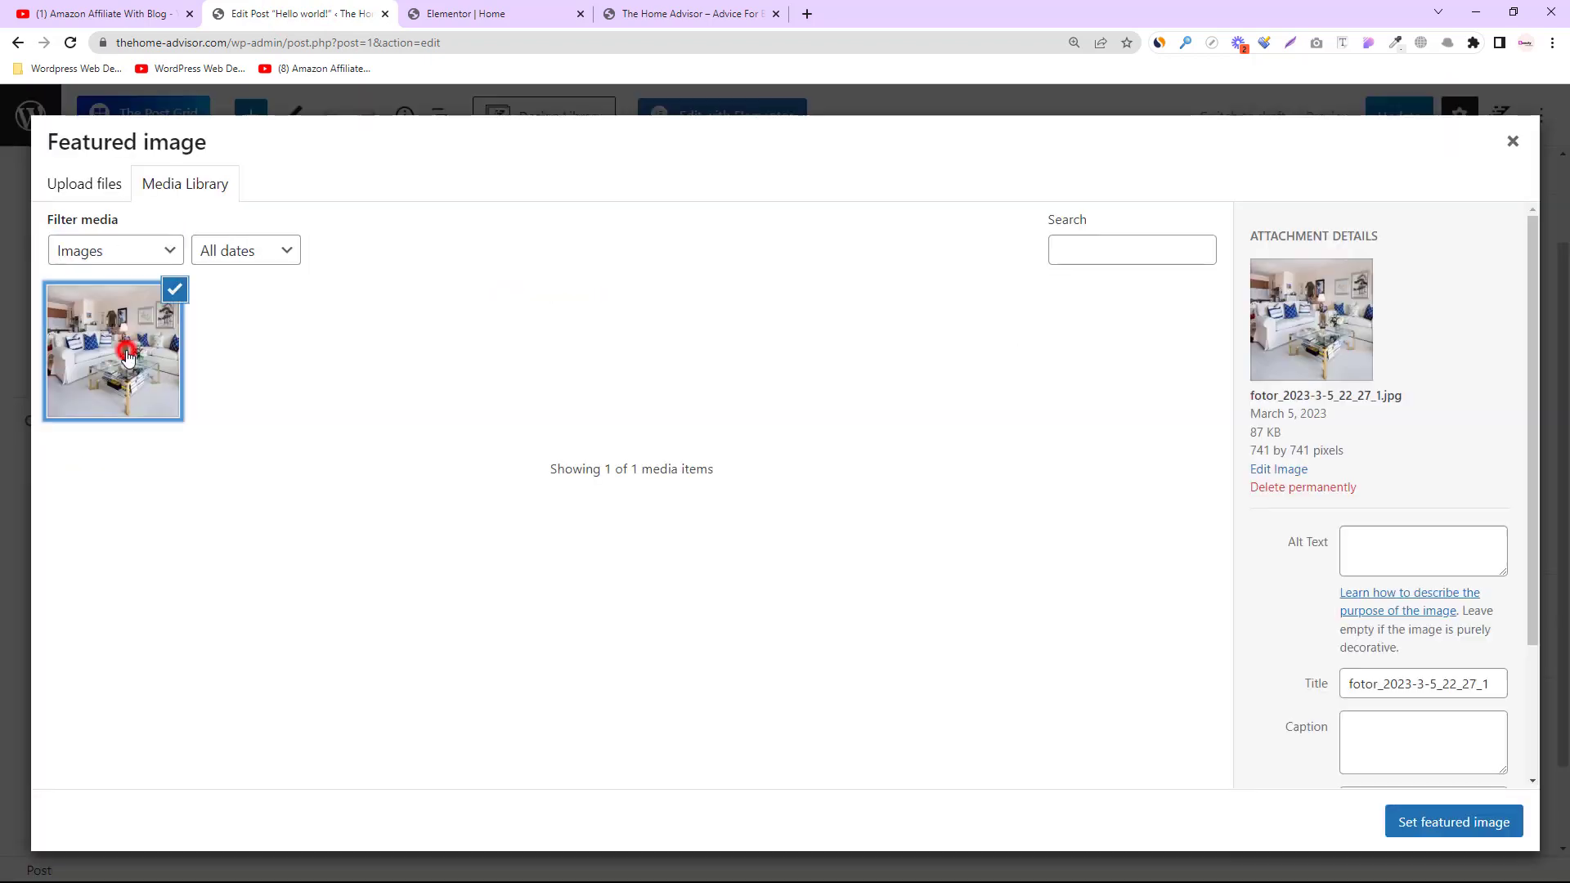
left_click(1444, 823)
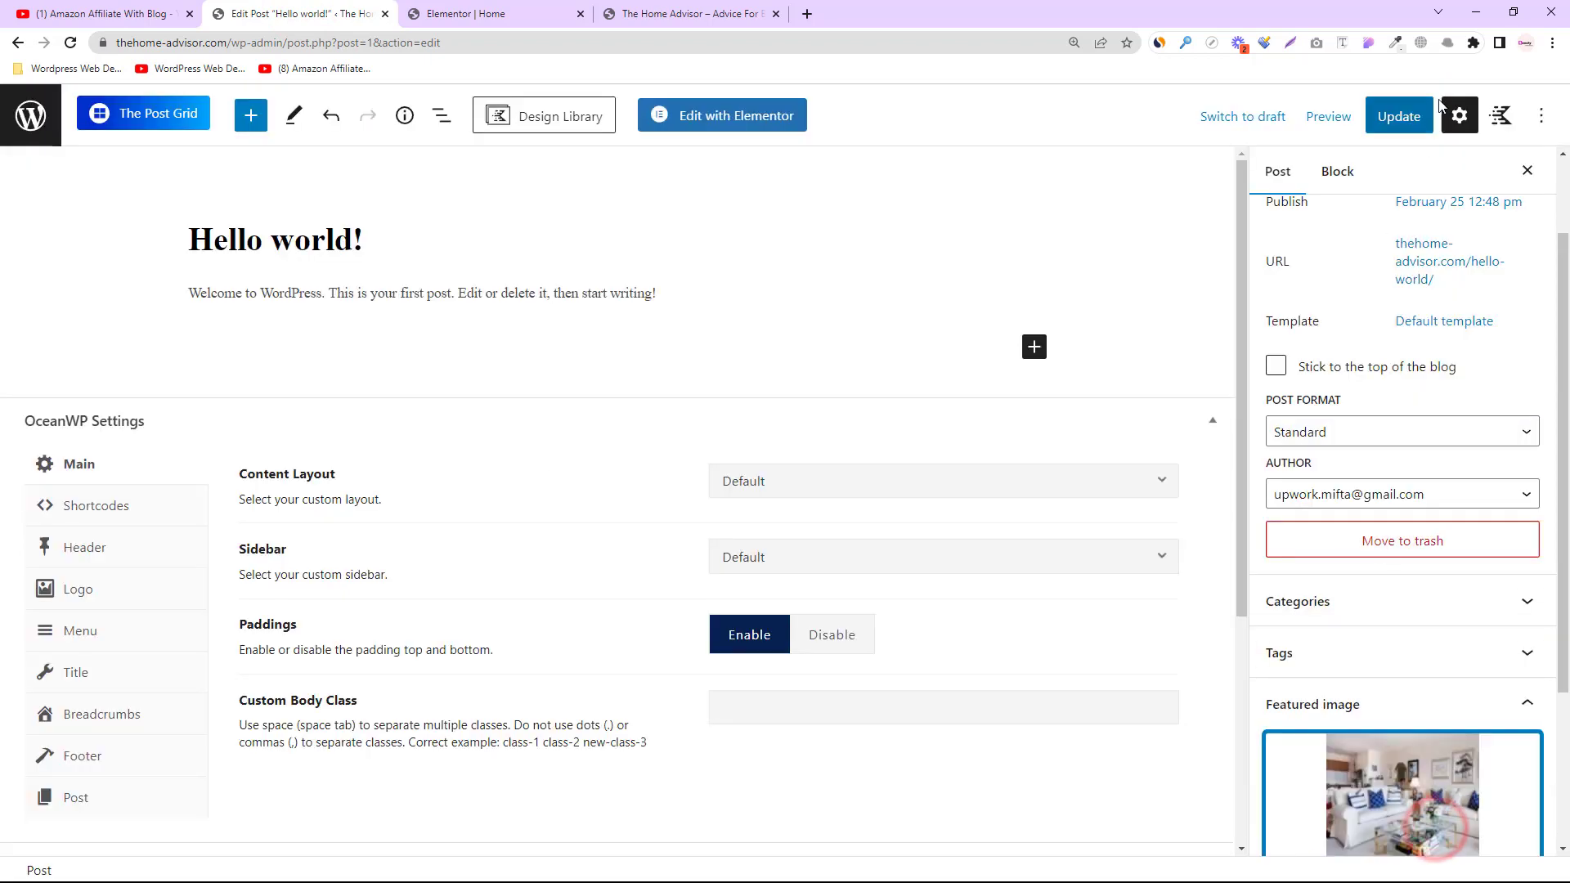
left_click(1416, 117)
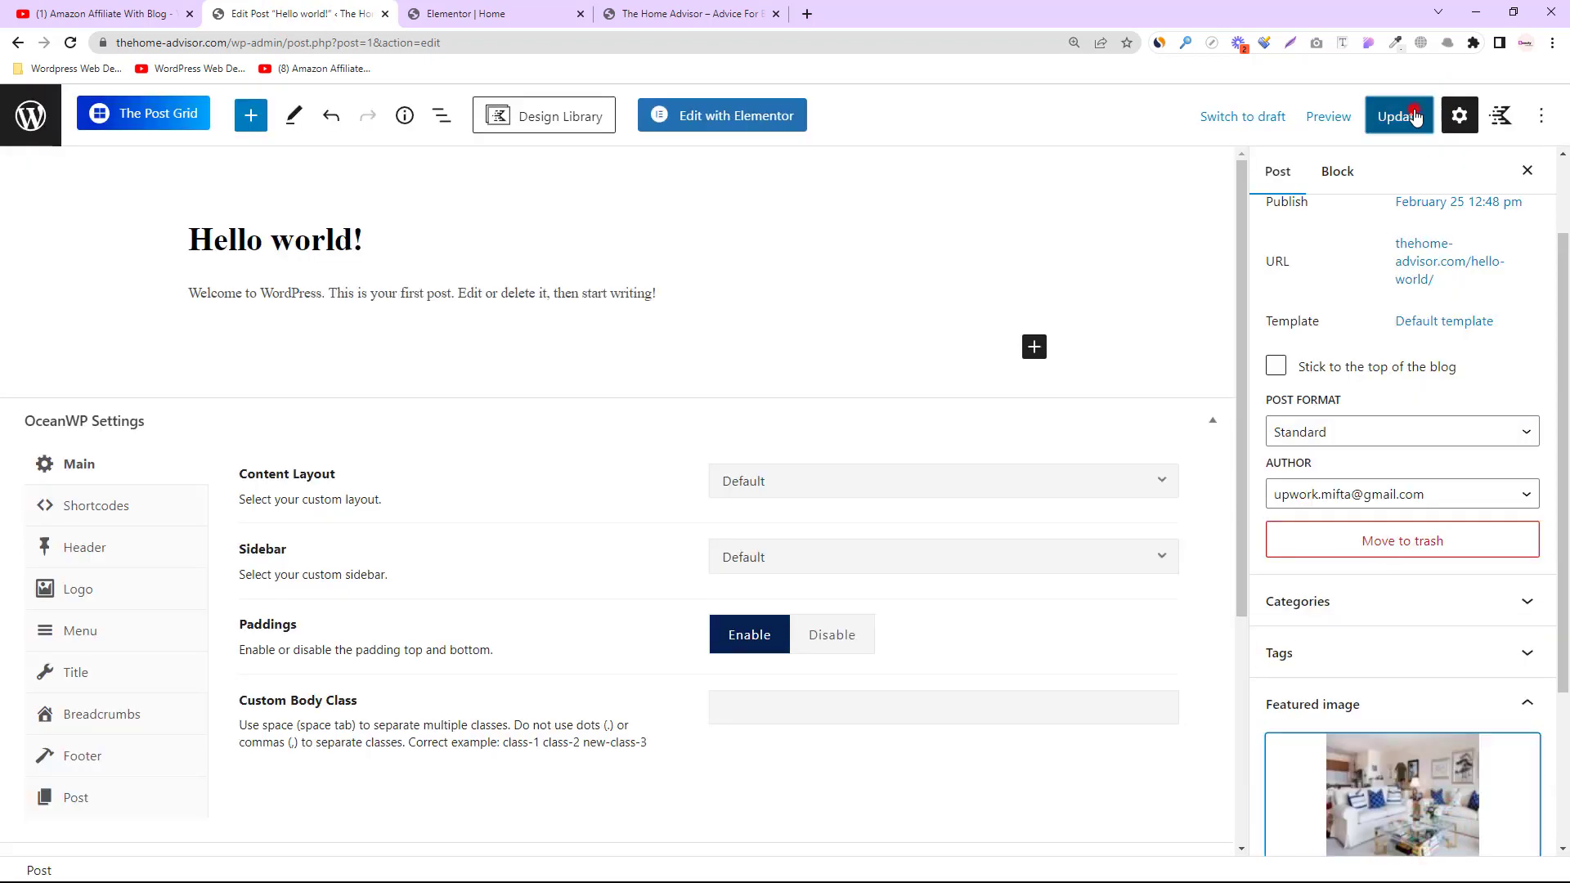
Step: Reload the home page in the Elementor editor and check the featured image on the post card
left_click(459, 12)
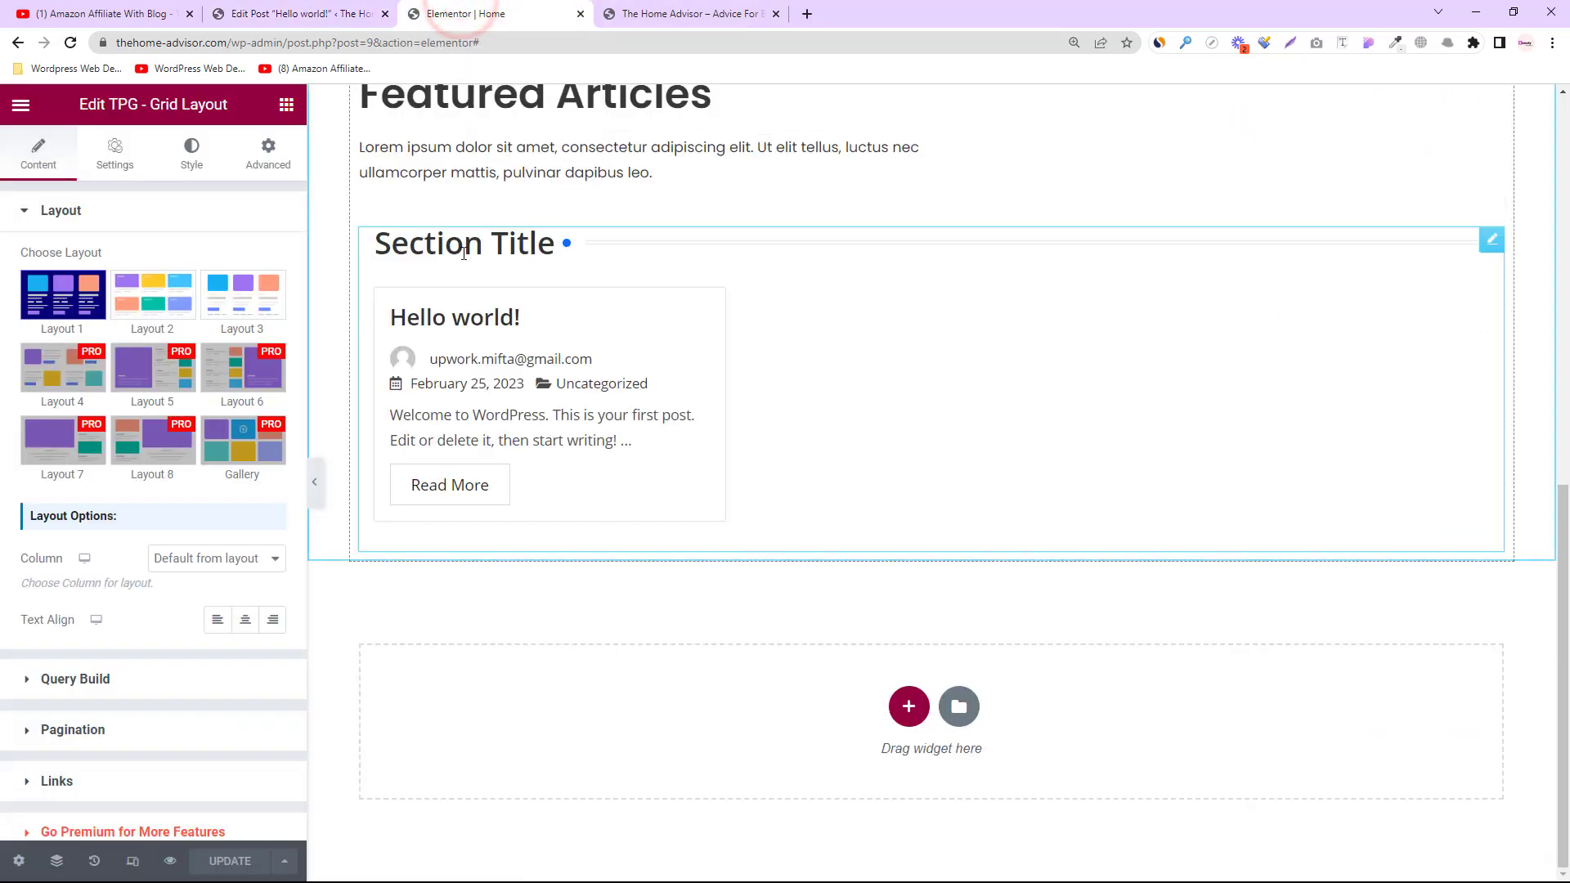
left_click(70, 42)
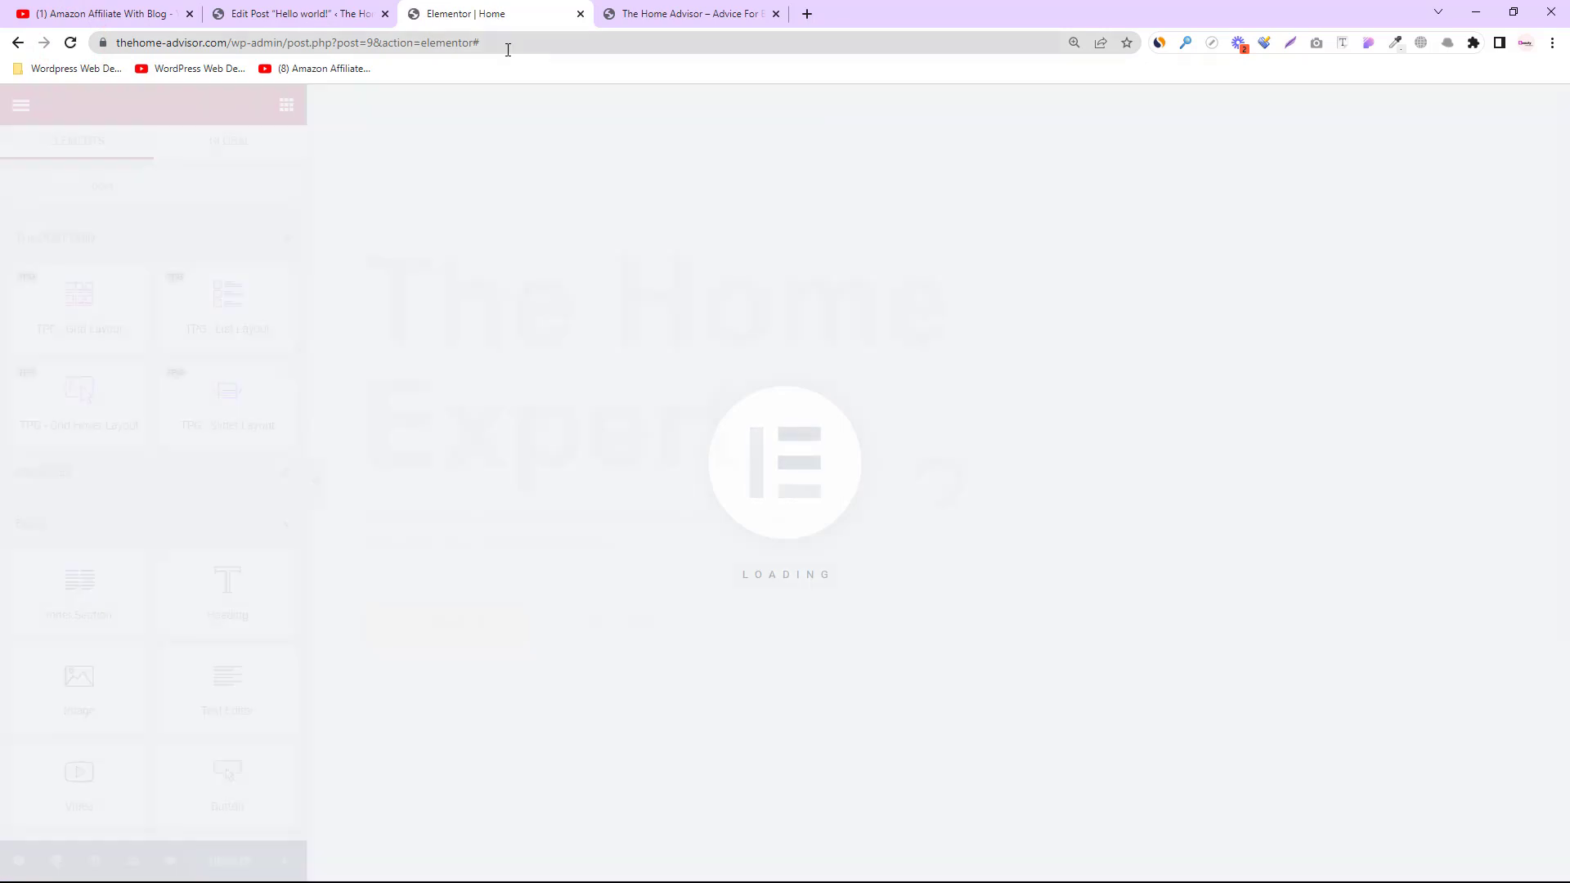
scroll(601, 491, "down", 12)
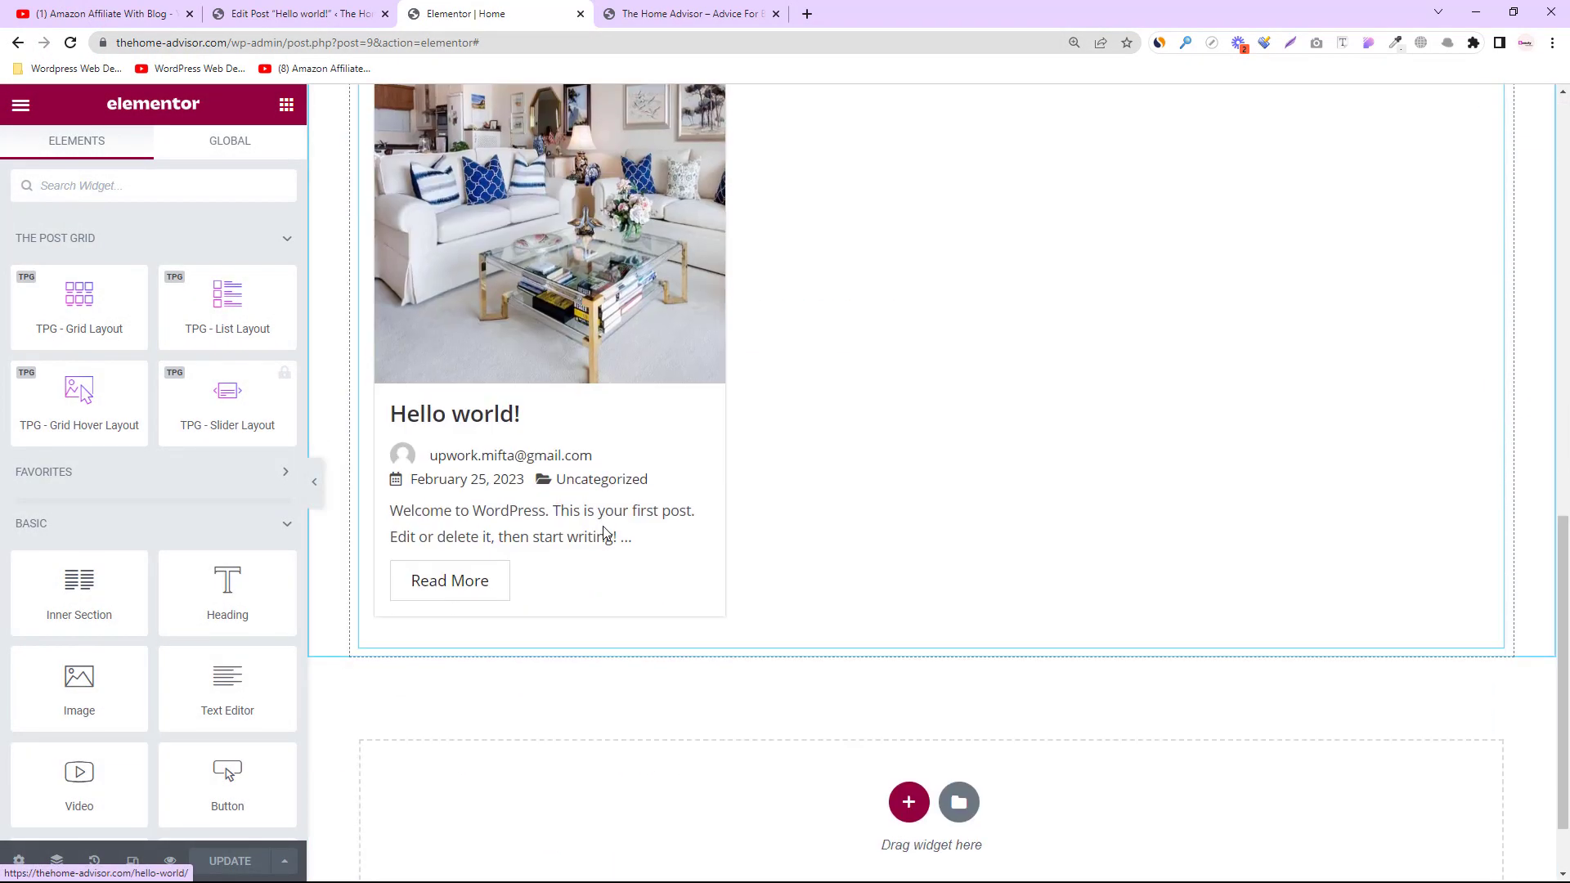
scroll(597, 466, "up", 3)
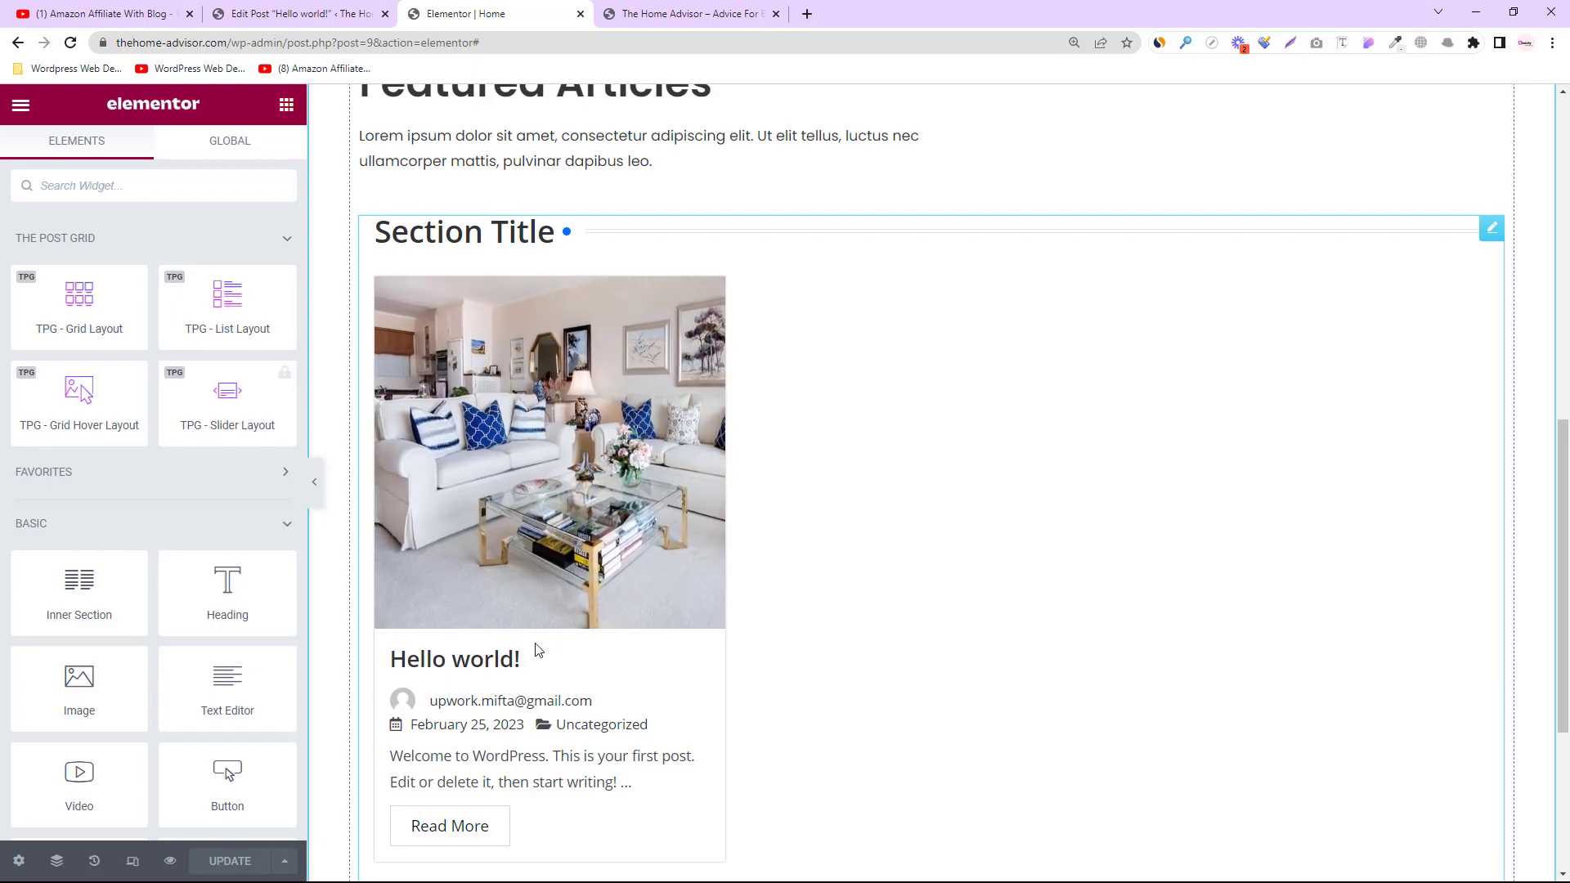
scroll(555, 637, "down", 2)
Step: Set the post grid's query limit to 6 posts
left_click(528, 500)
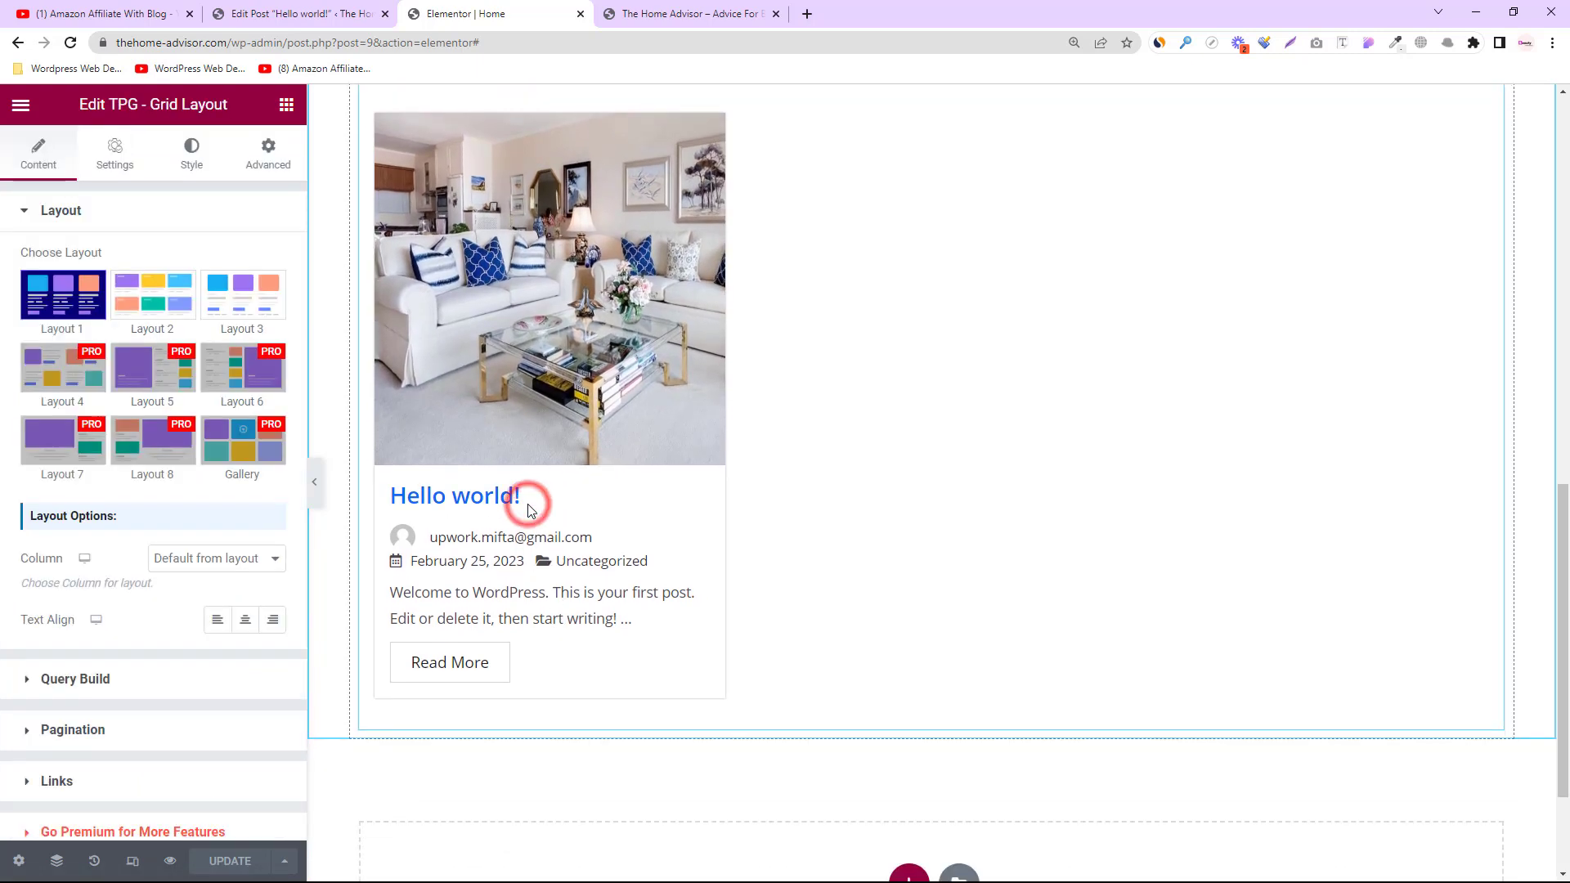
scroll(147, 537, "down", 1)
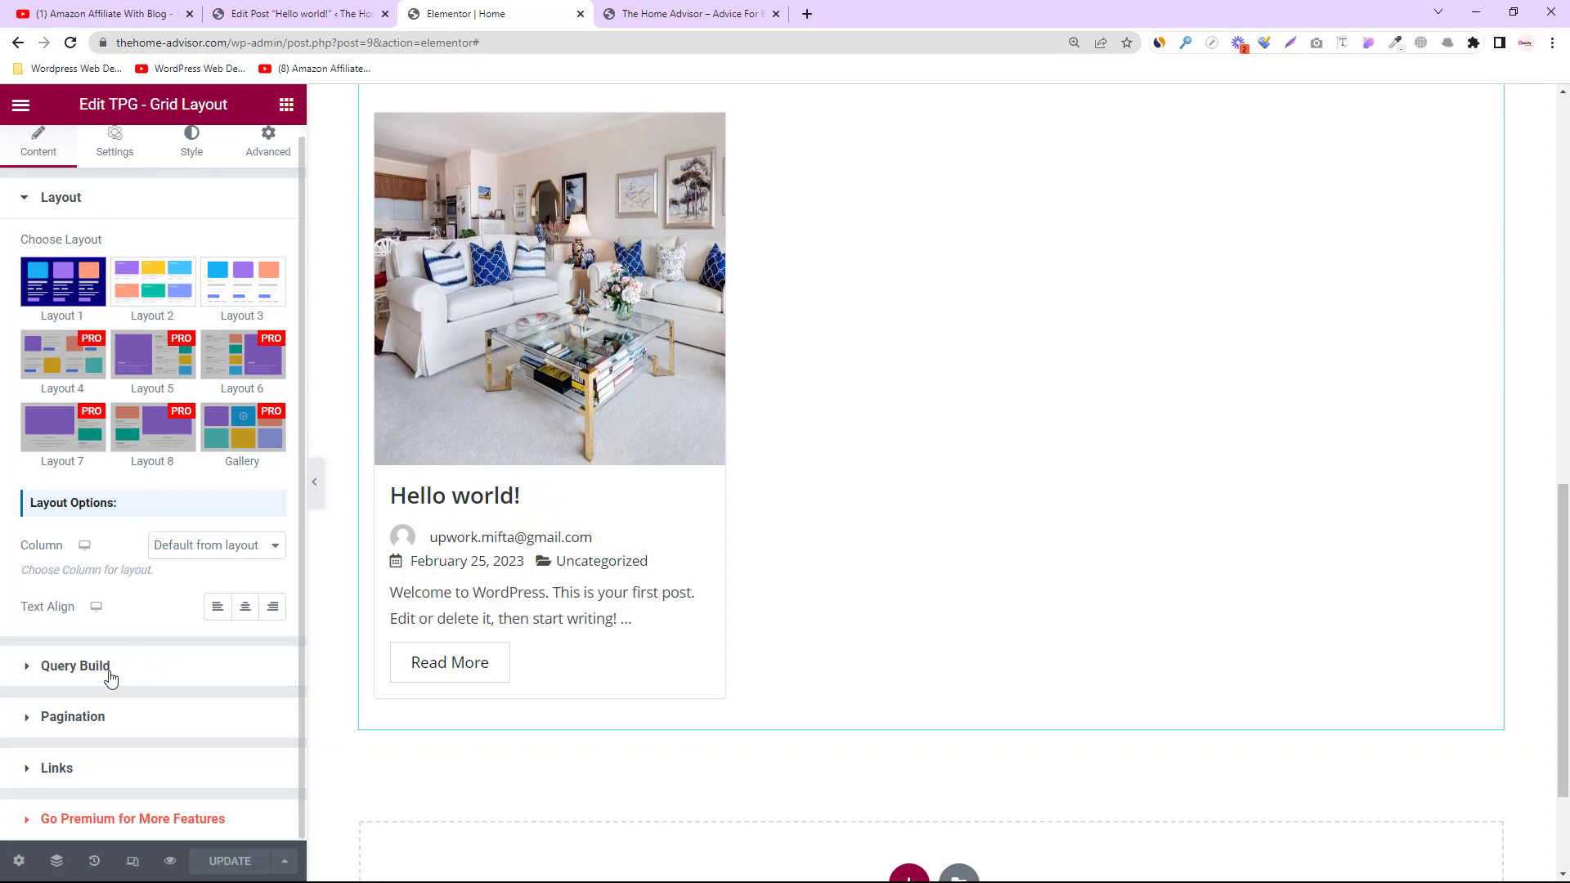
left_click(73, 668)
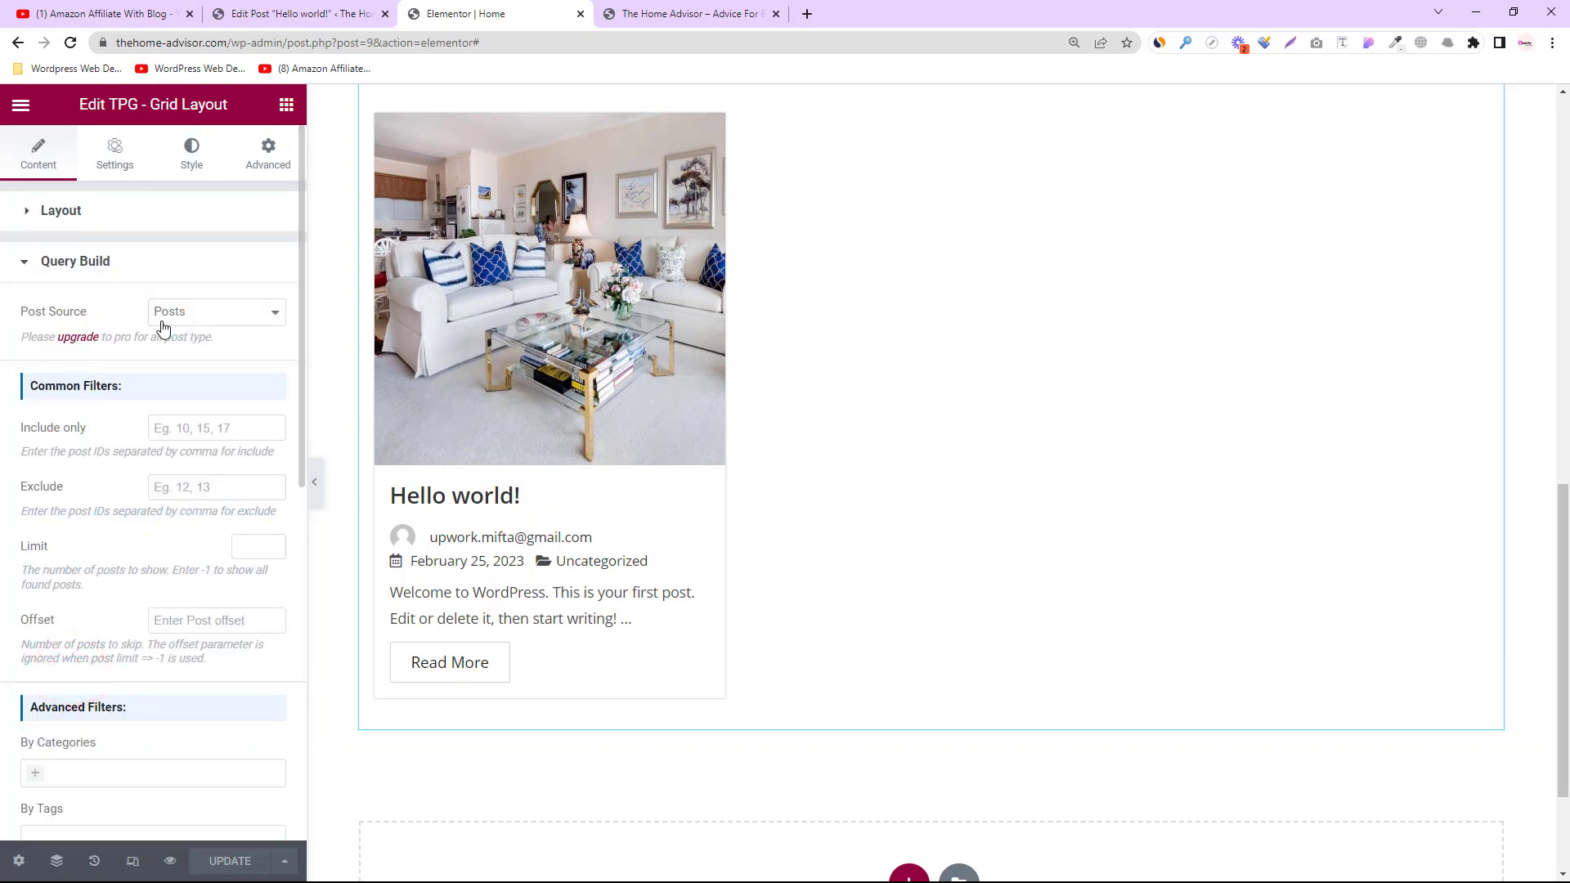
scroll(179, 360, "down", 3)
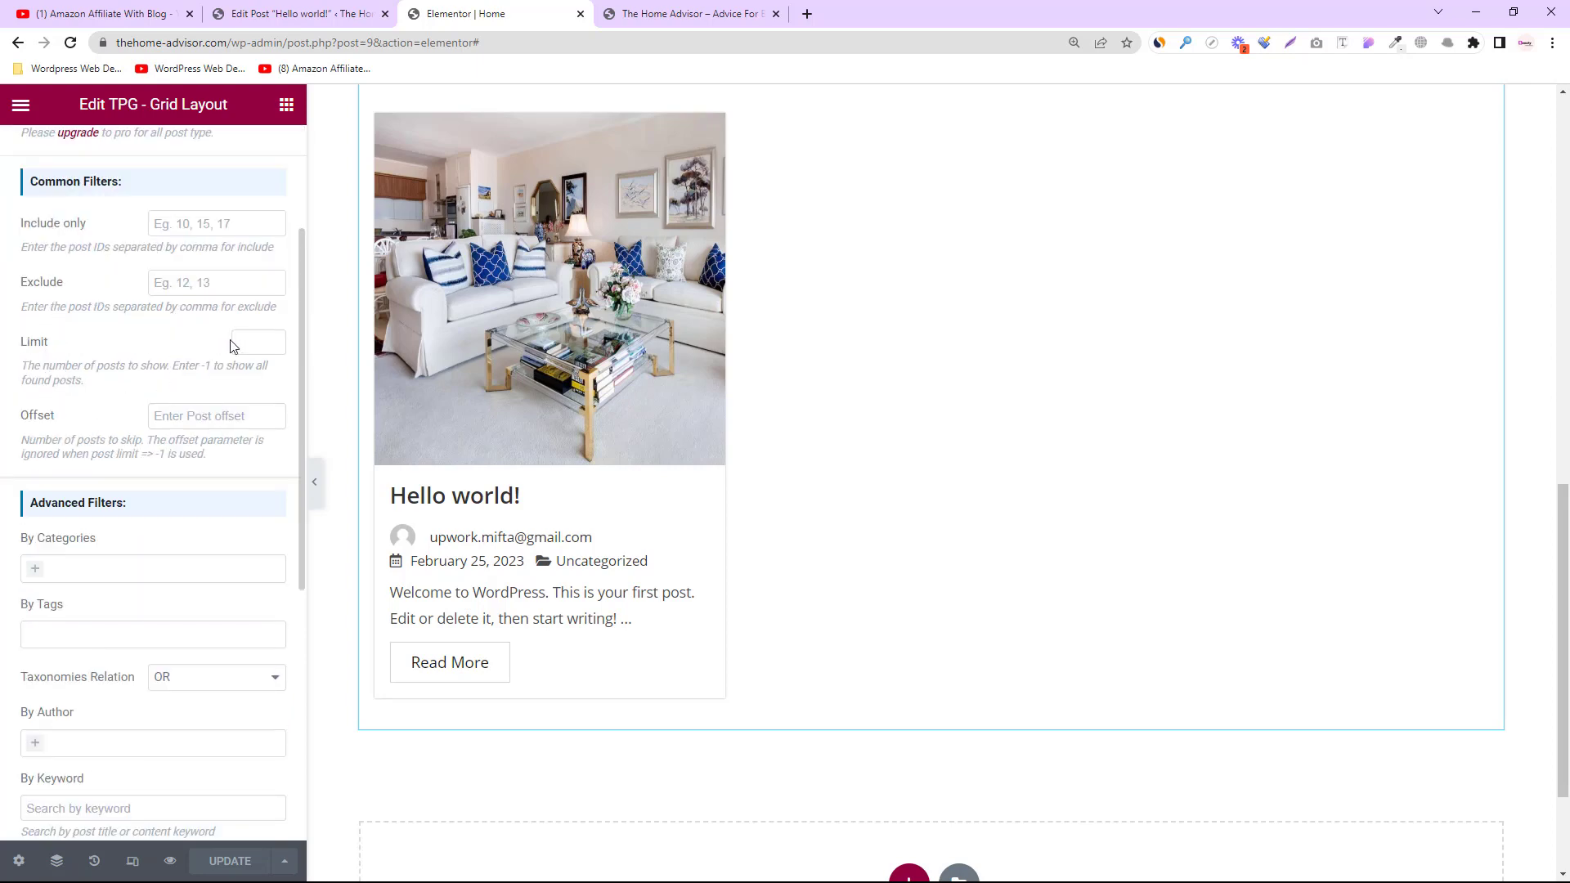
left_click(260, 344)
type("6")
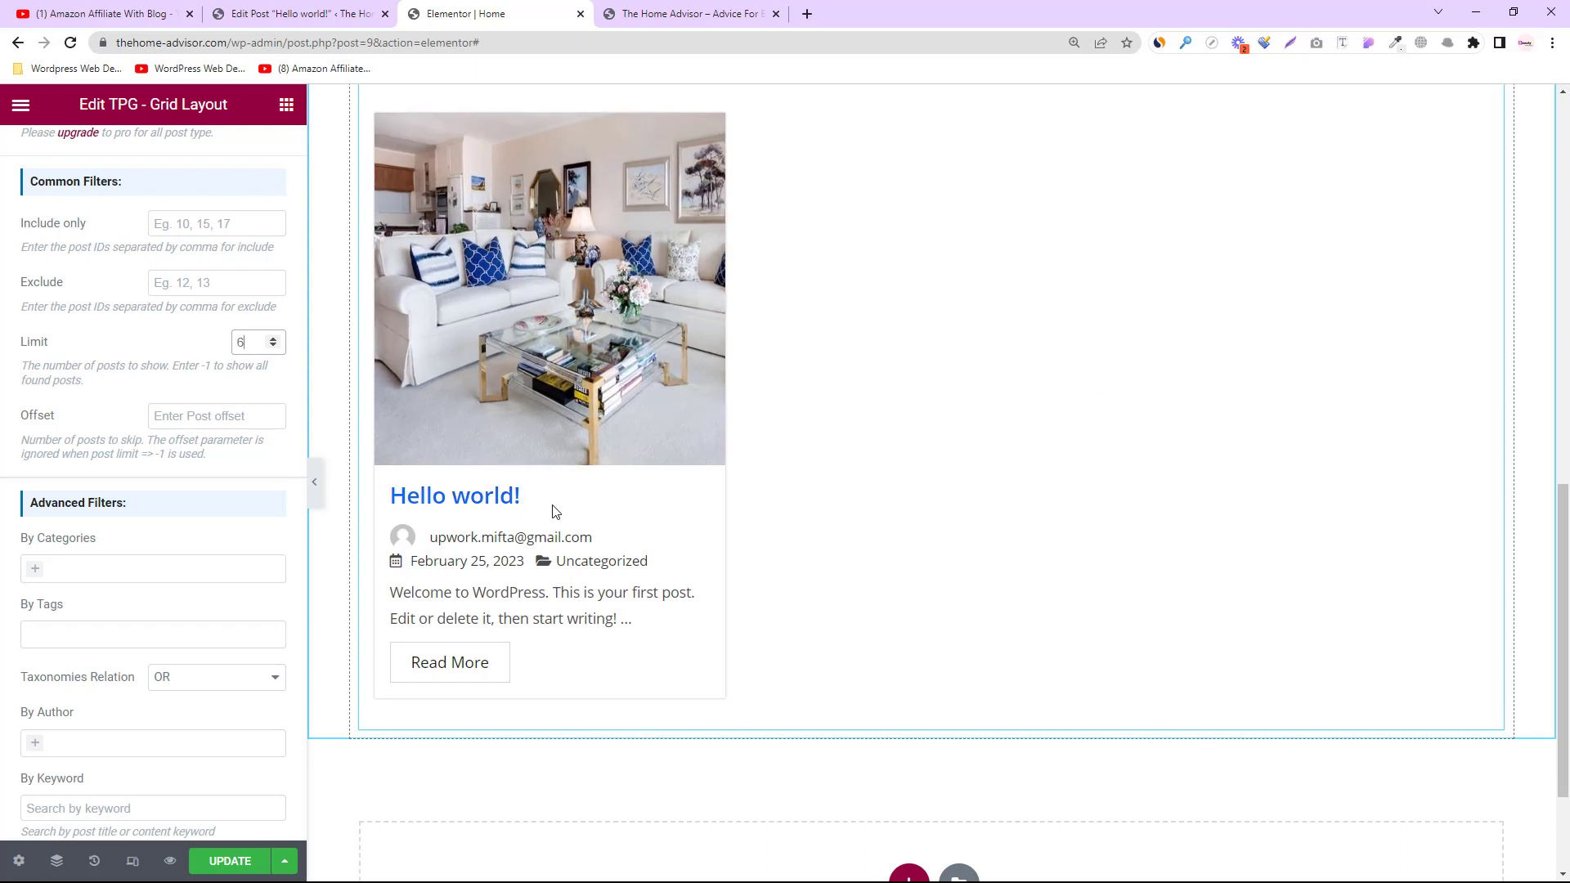
Step: Review the post grid's remaining query and pagination options and hide the meta data on its cards
scroll(555, 511, "up", 2)
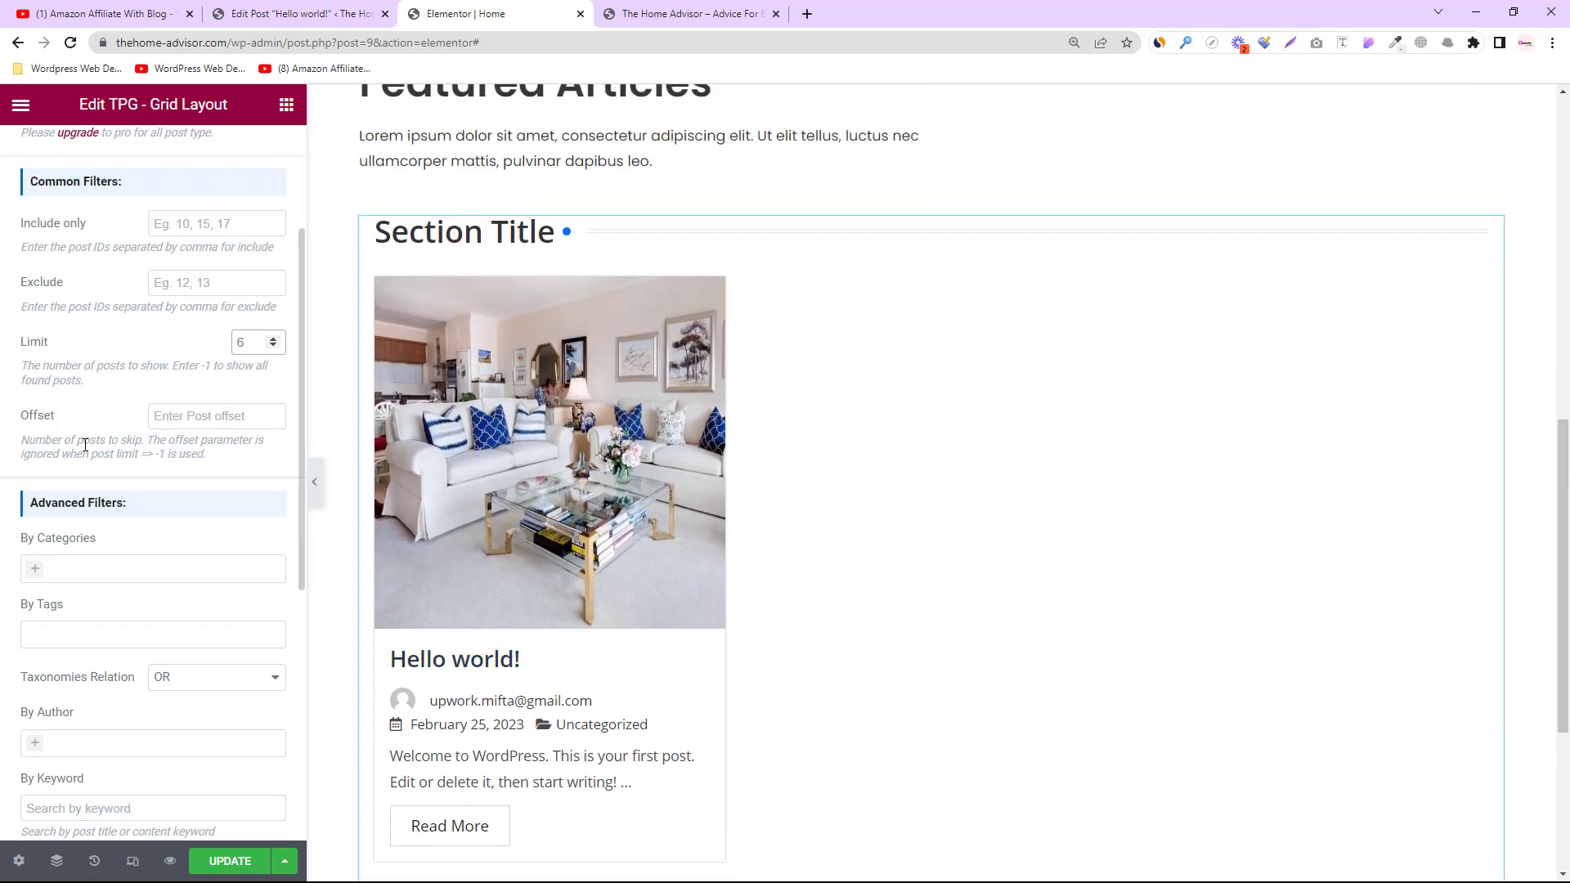
scroll(115, 468, "down", 3)
scroll(103, 634, "down", 4)
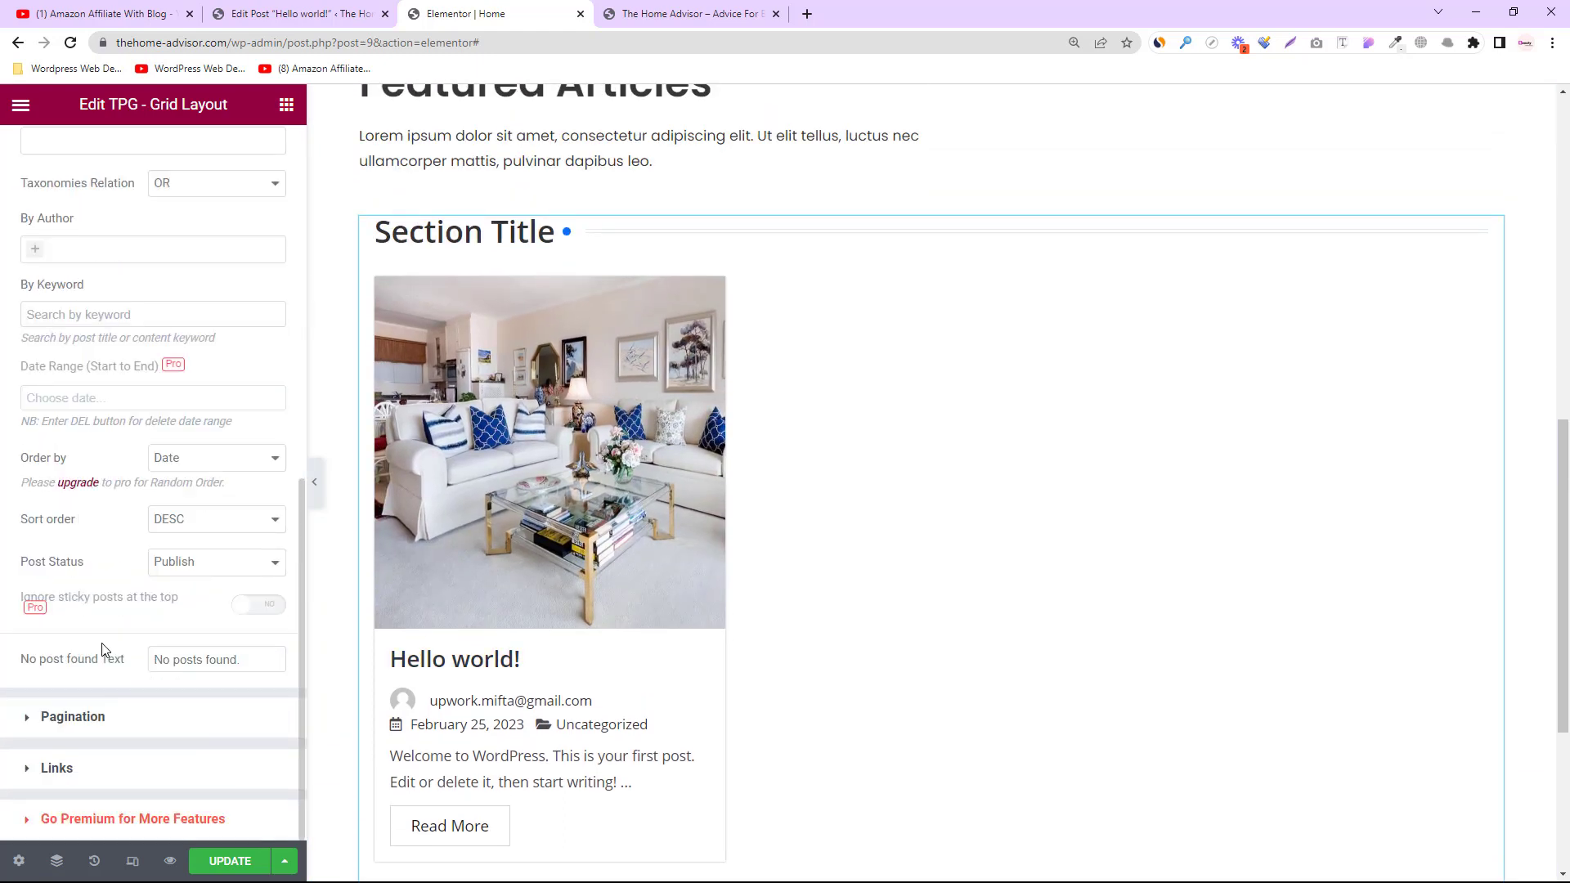
left_click(90, 726)
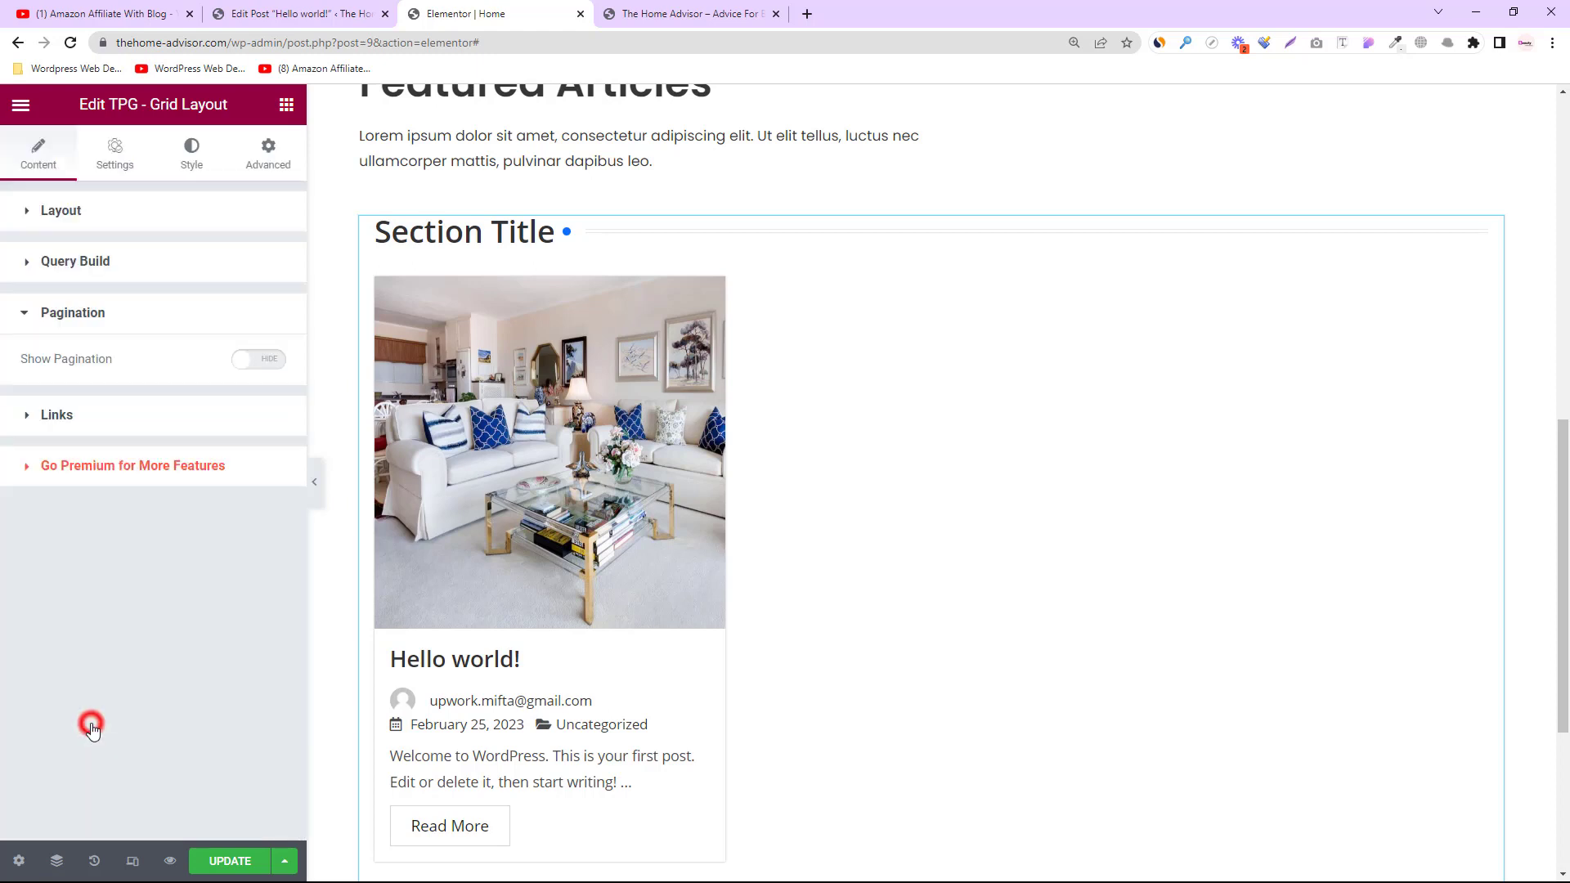
left_click(103, 168)
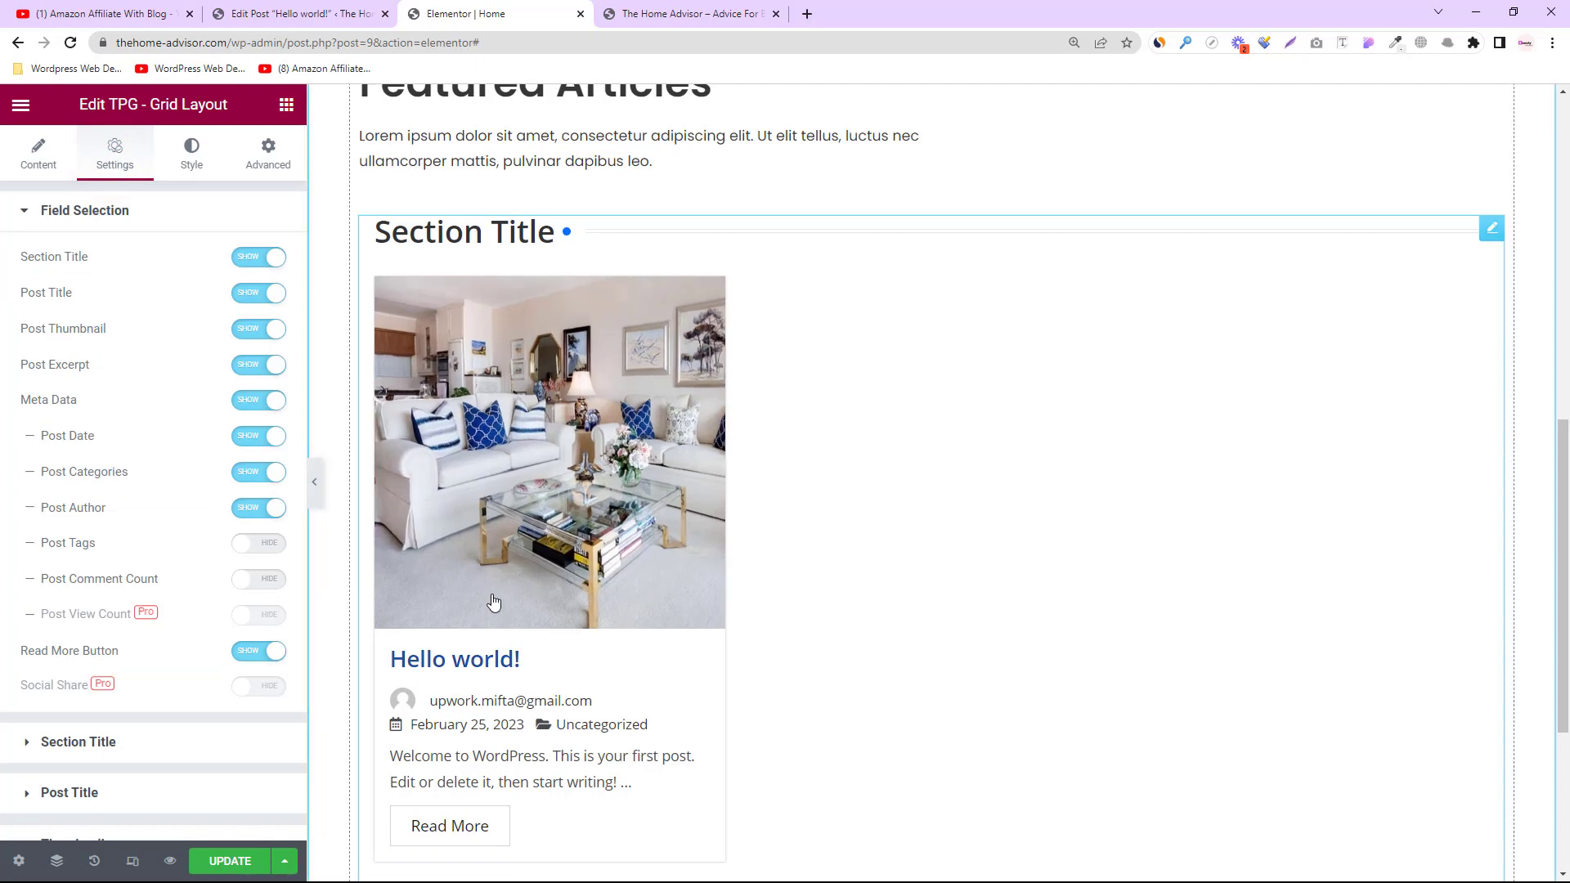
scroll(494, 603, "down", 3)
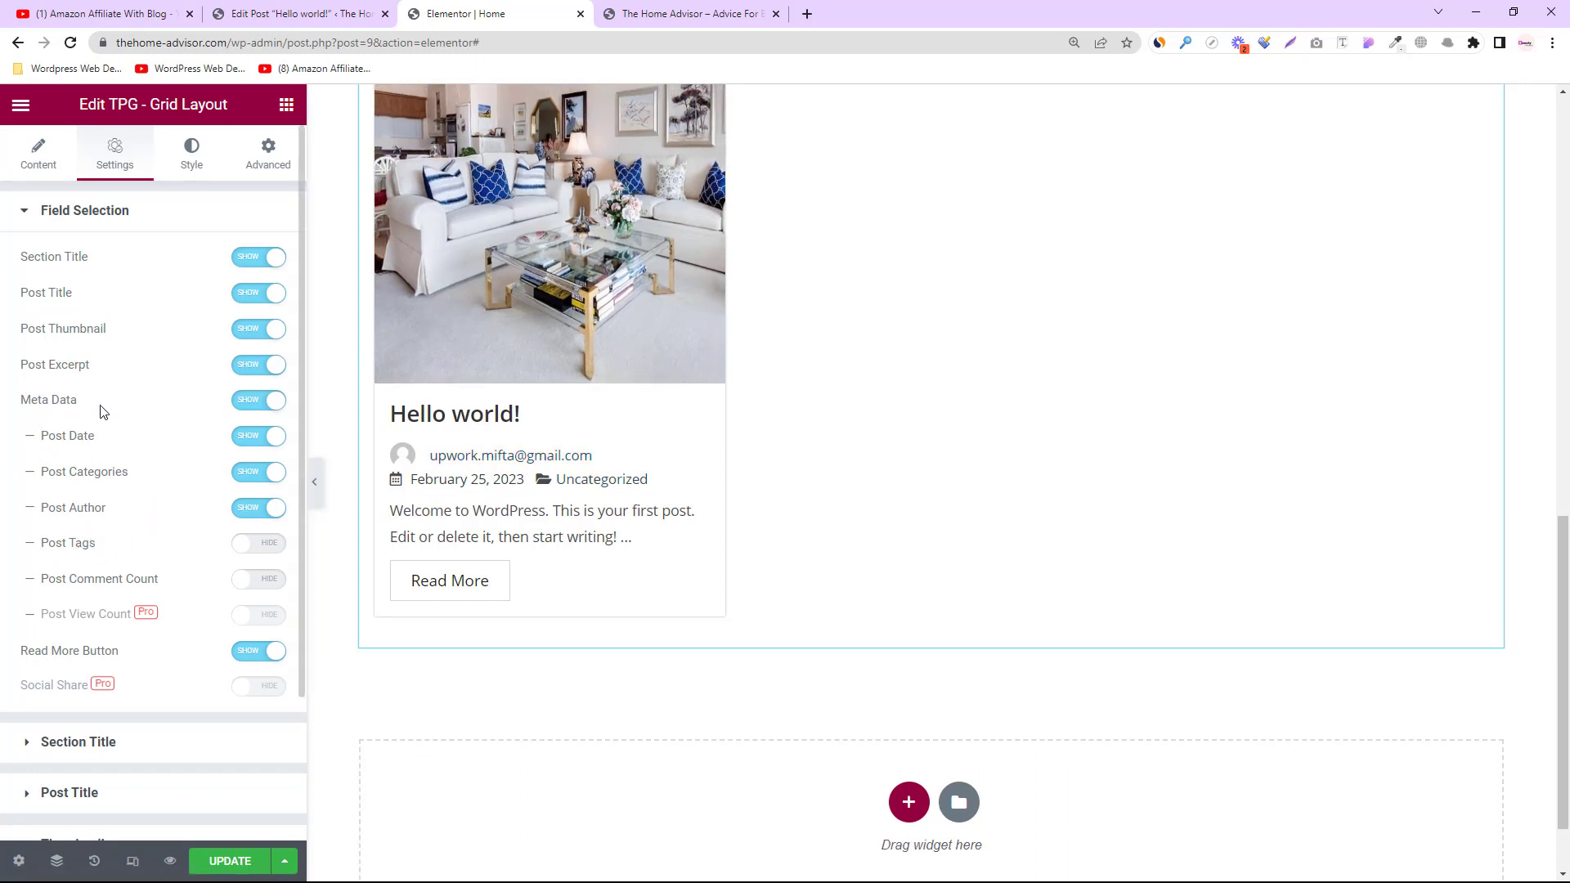
left_click(245, 401)
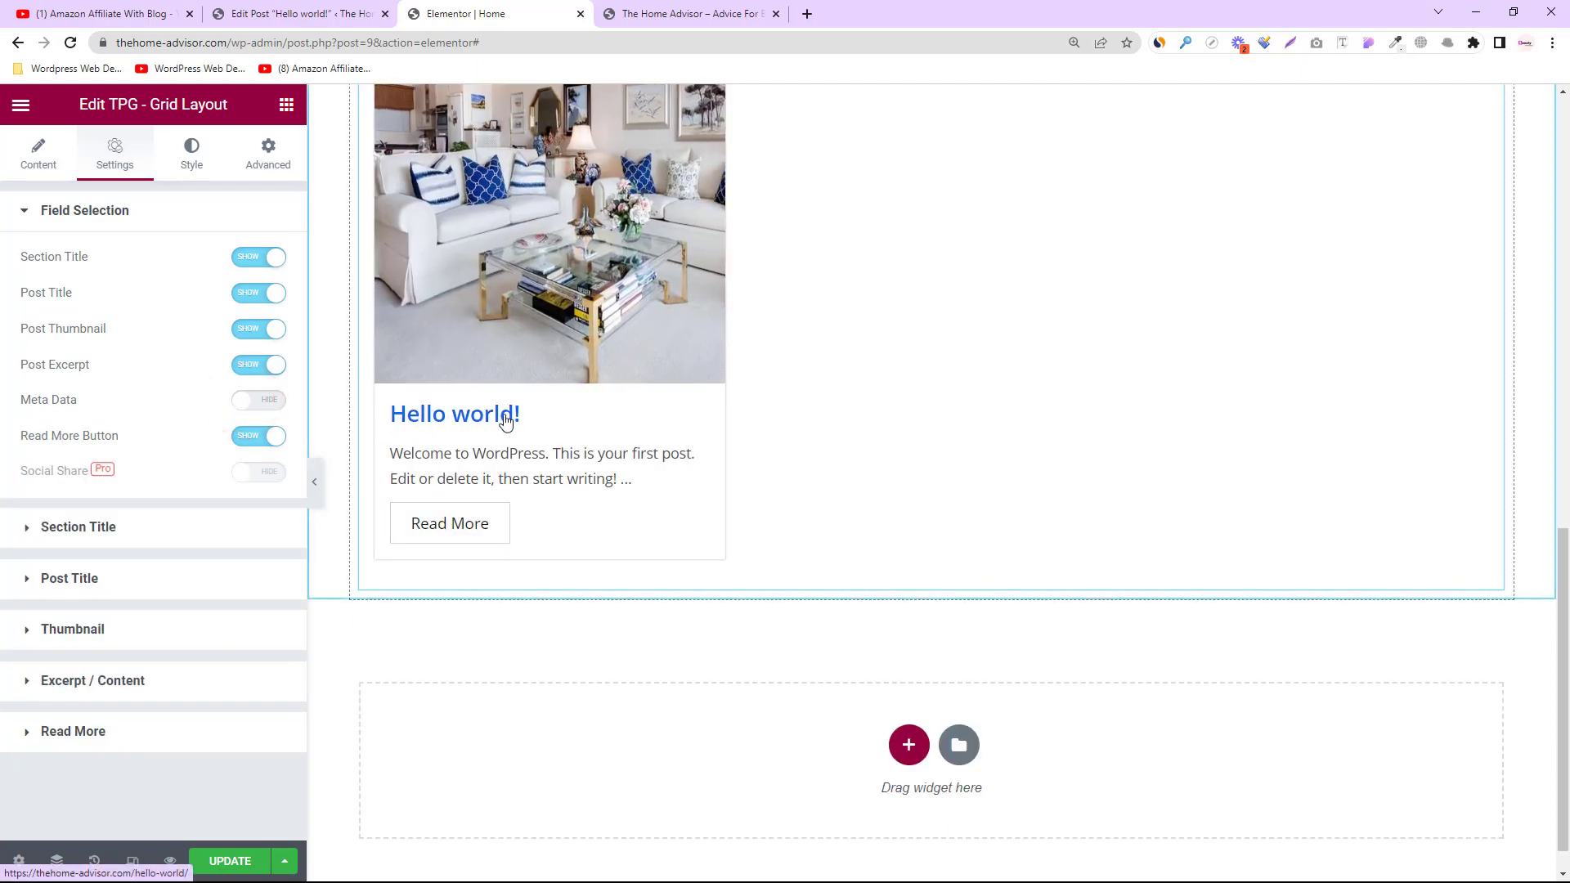
left_click(389, 453)
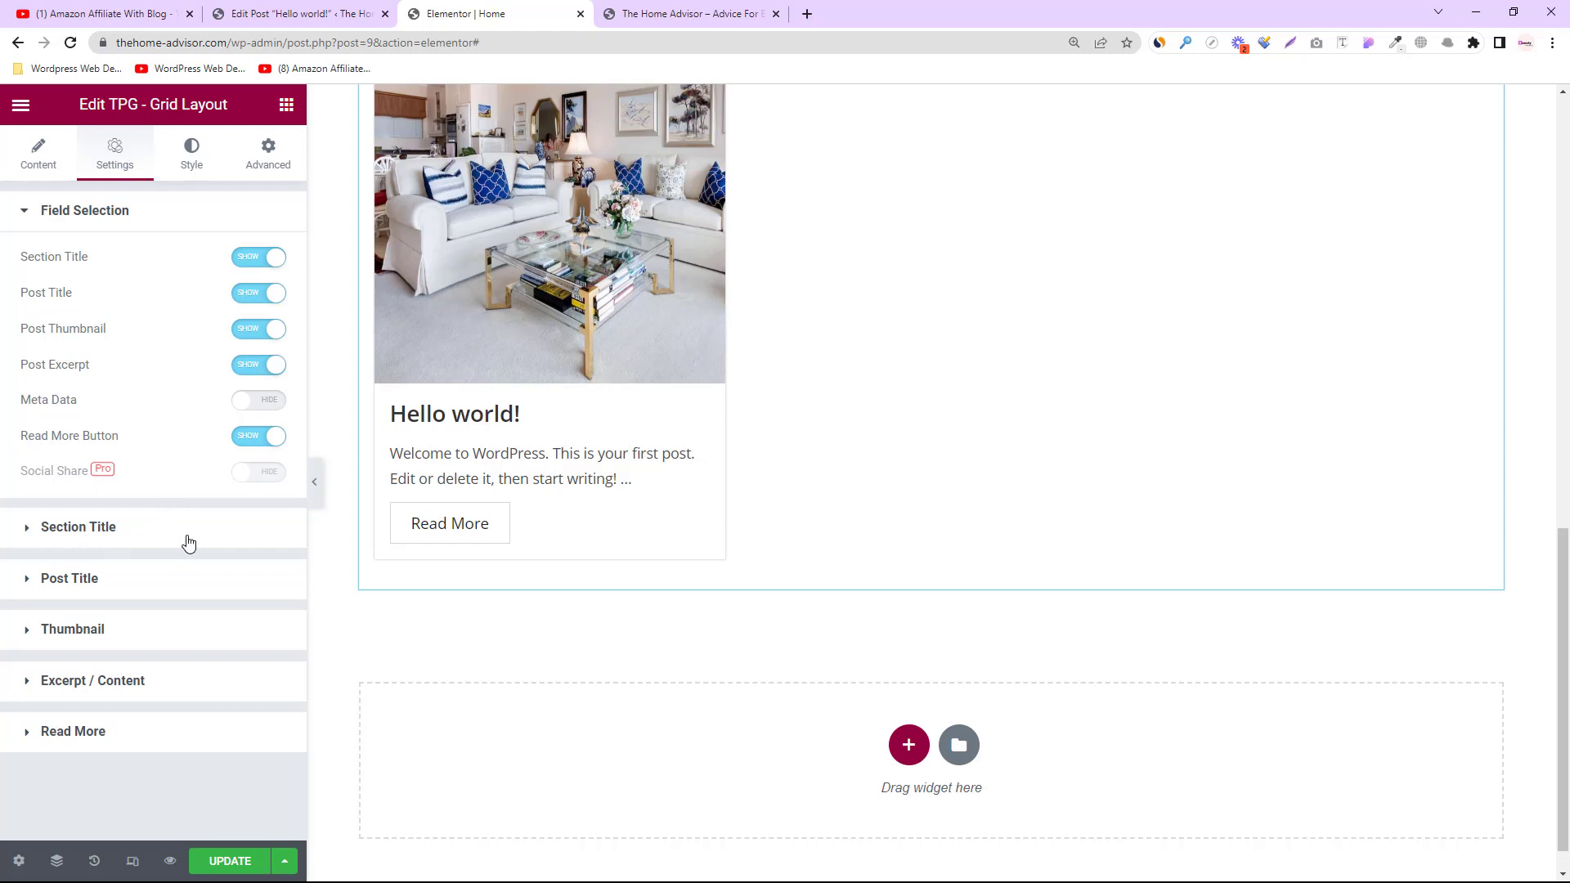
left_click(123, 534)
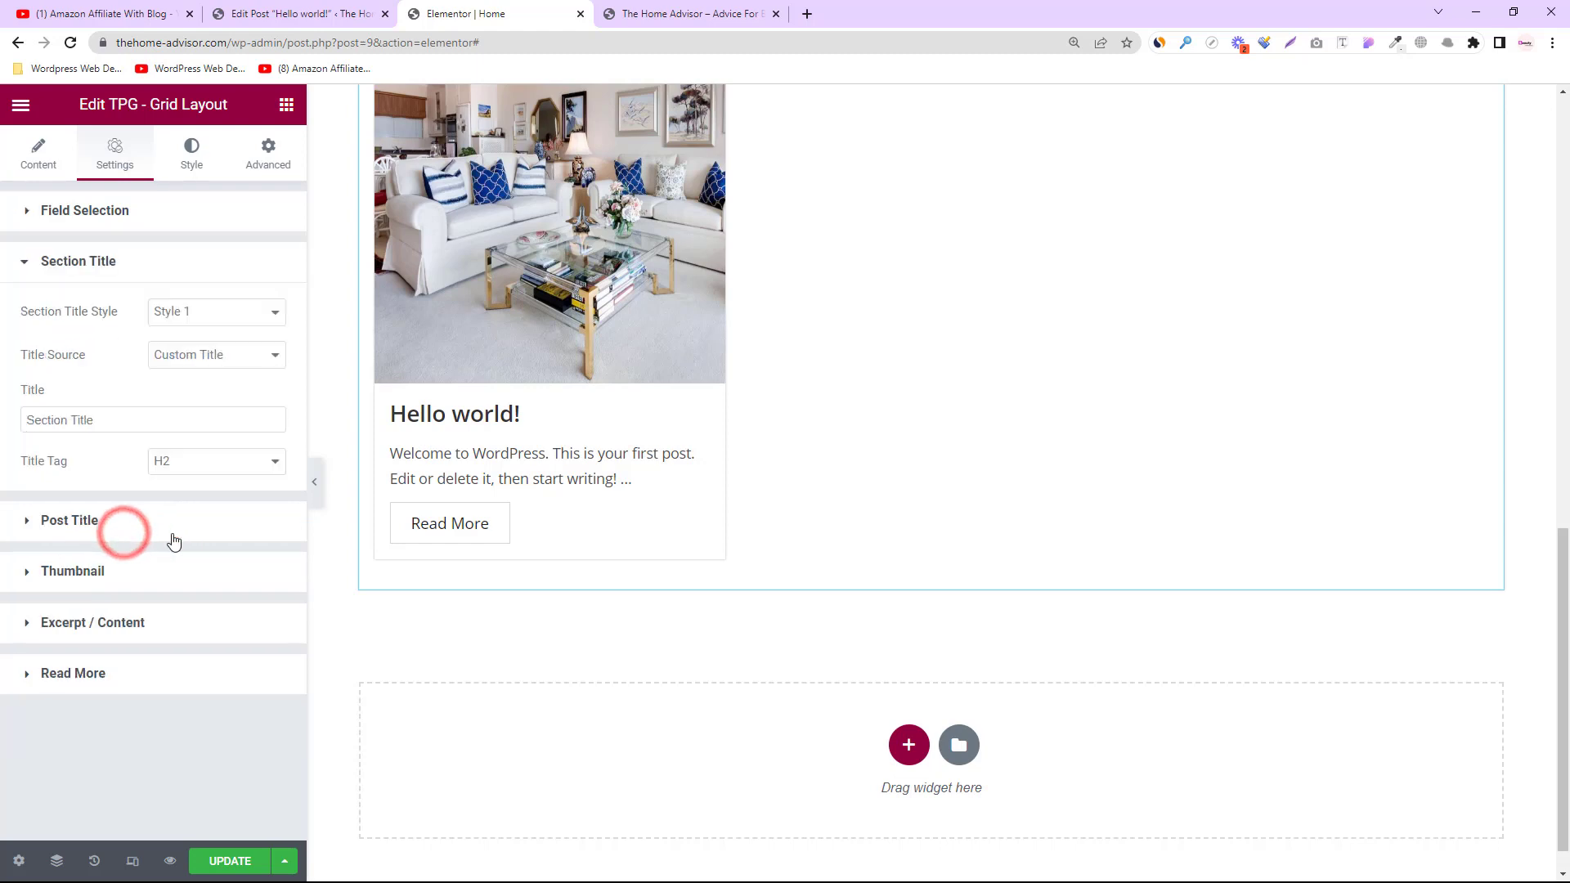
left_click(145, 271)
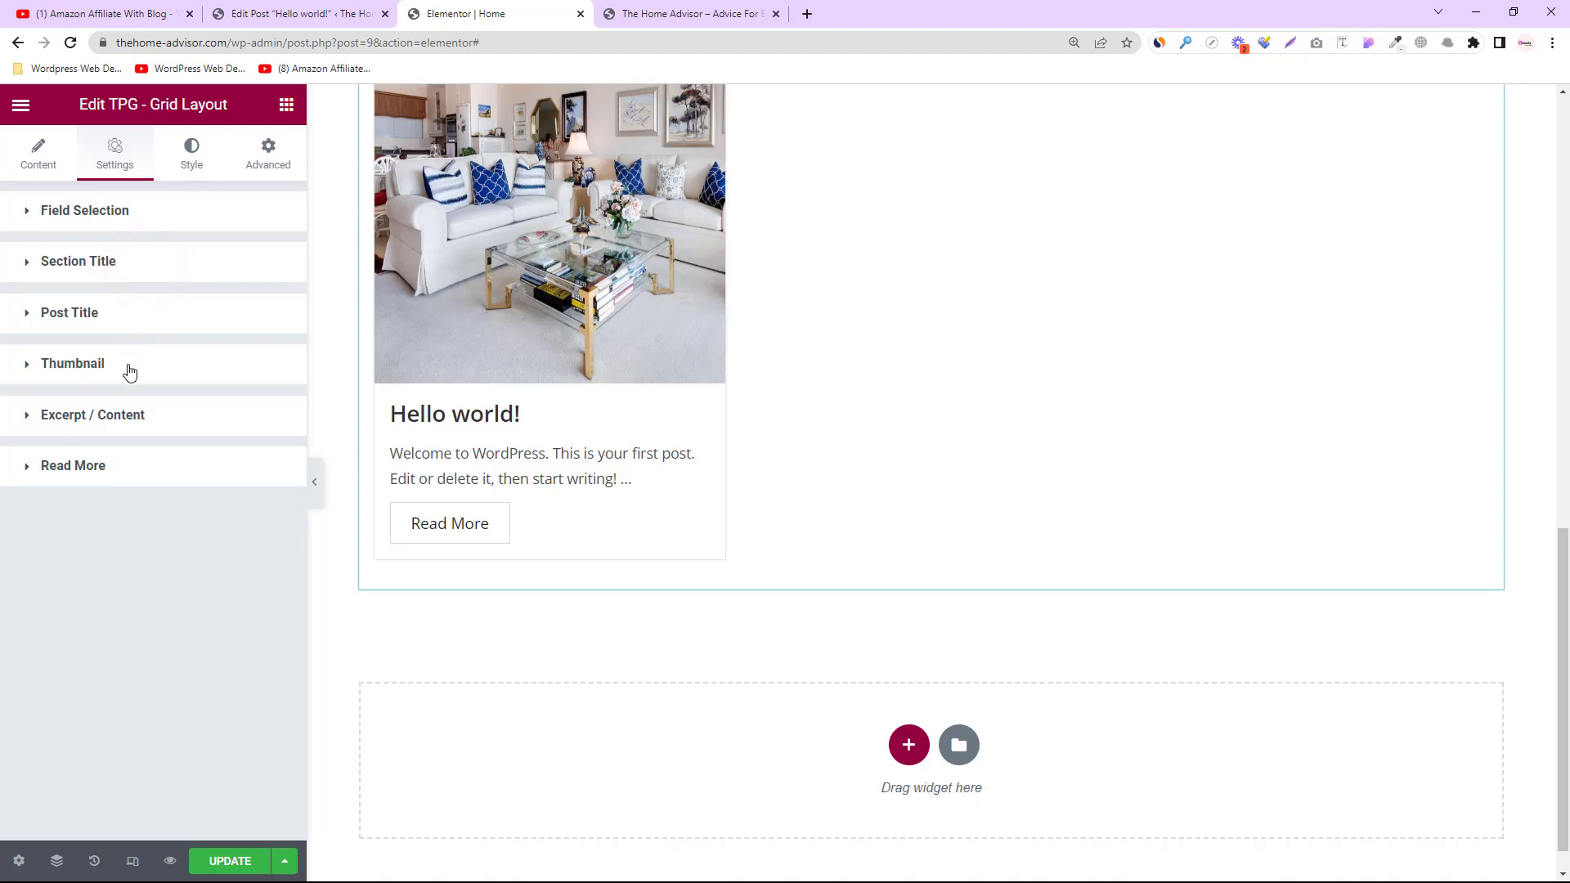
Step: Turn on the button icon for the Read More button on the post grid's cards
left_click(112, 465)
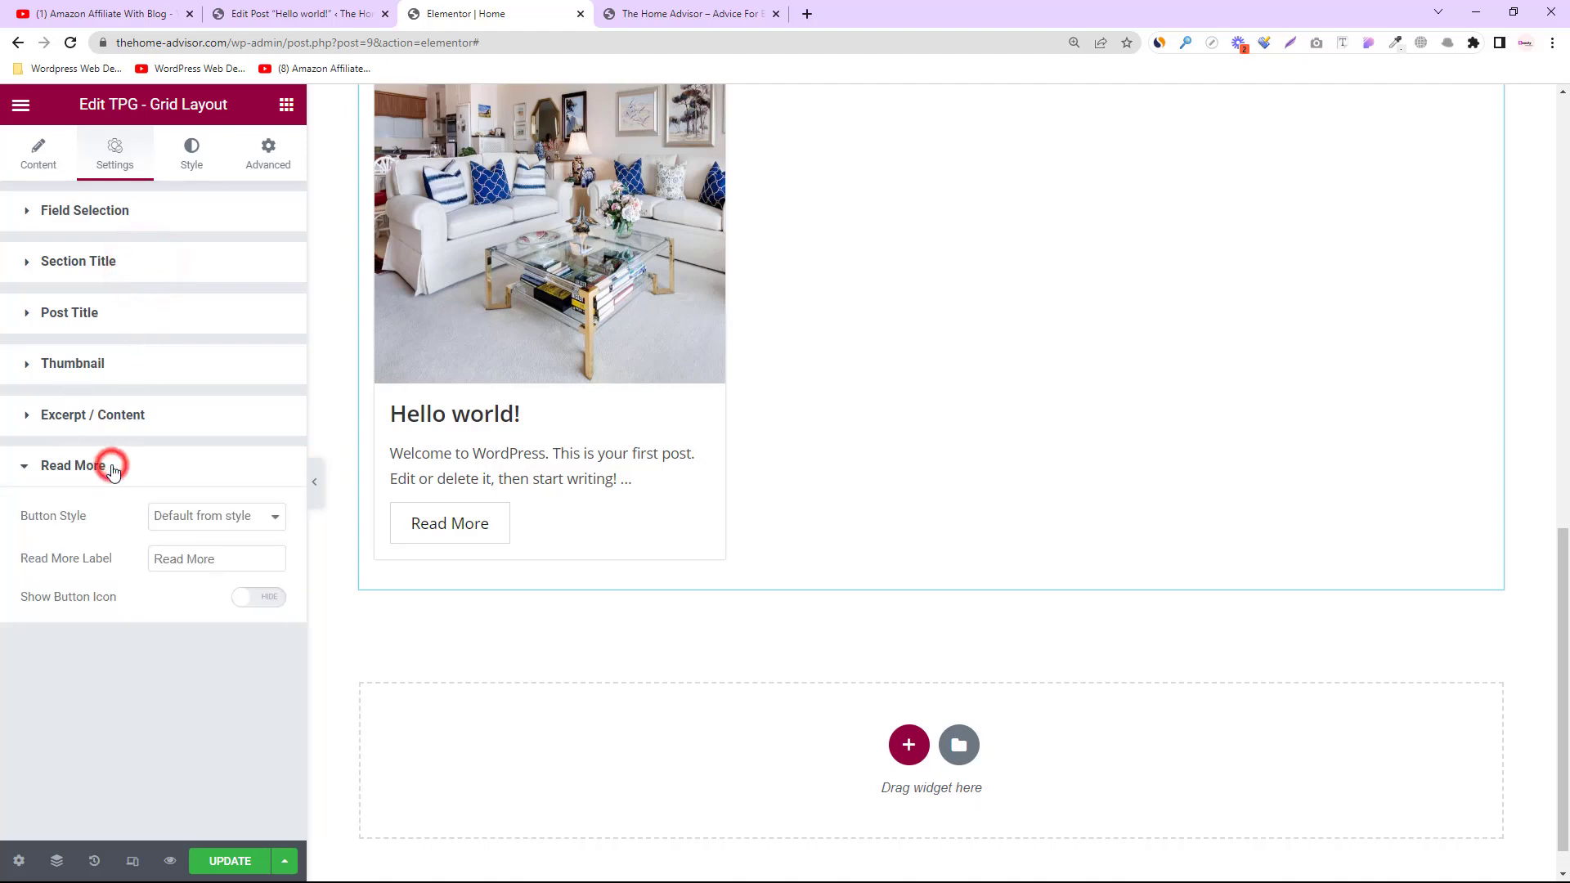
left_click(260, 599)
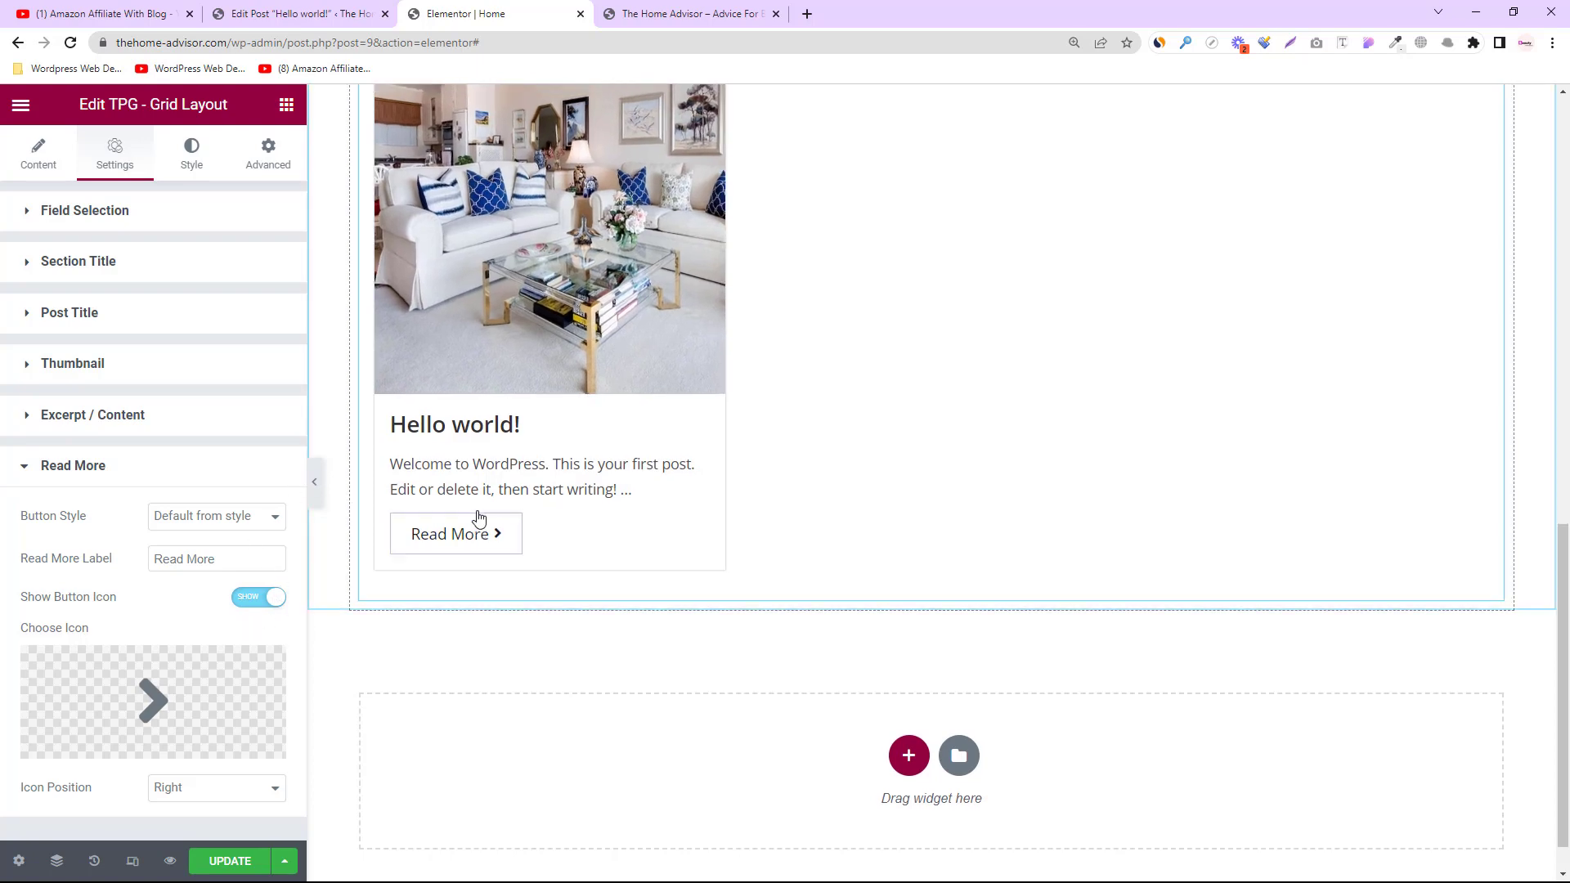
scroll(537, 454, "up", 5)
scroll(548, 425, "down", 3)
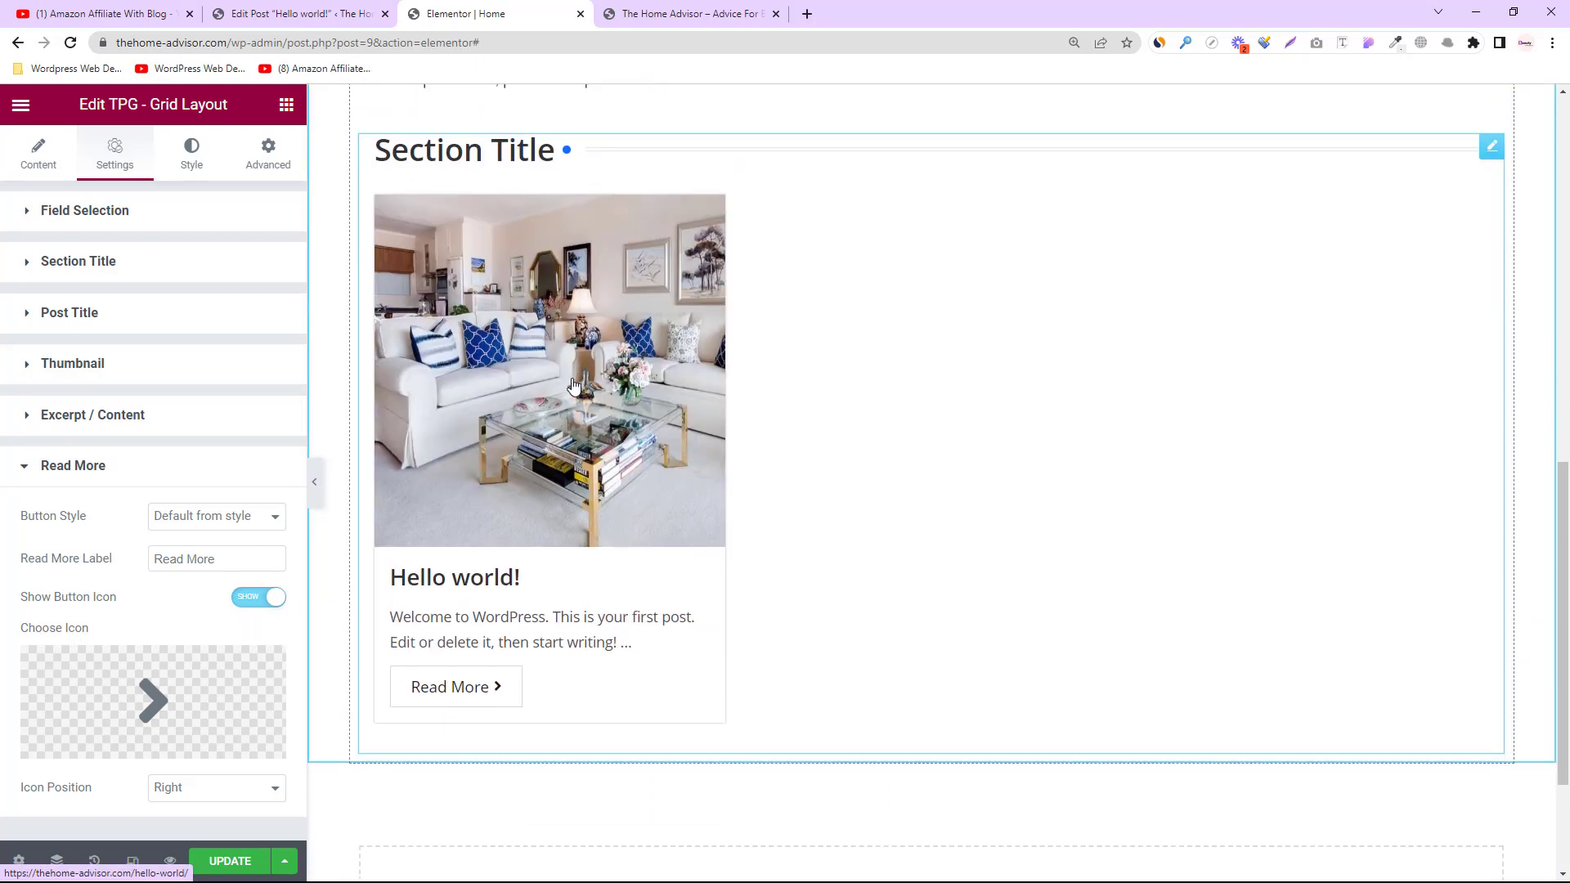
Step: Set the post grid's section title style to Default
left_click(509, 148)
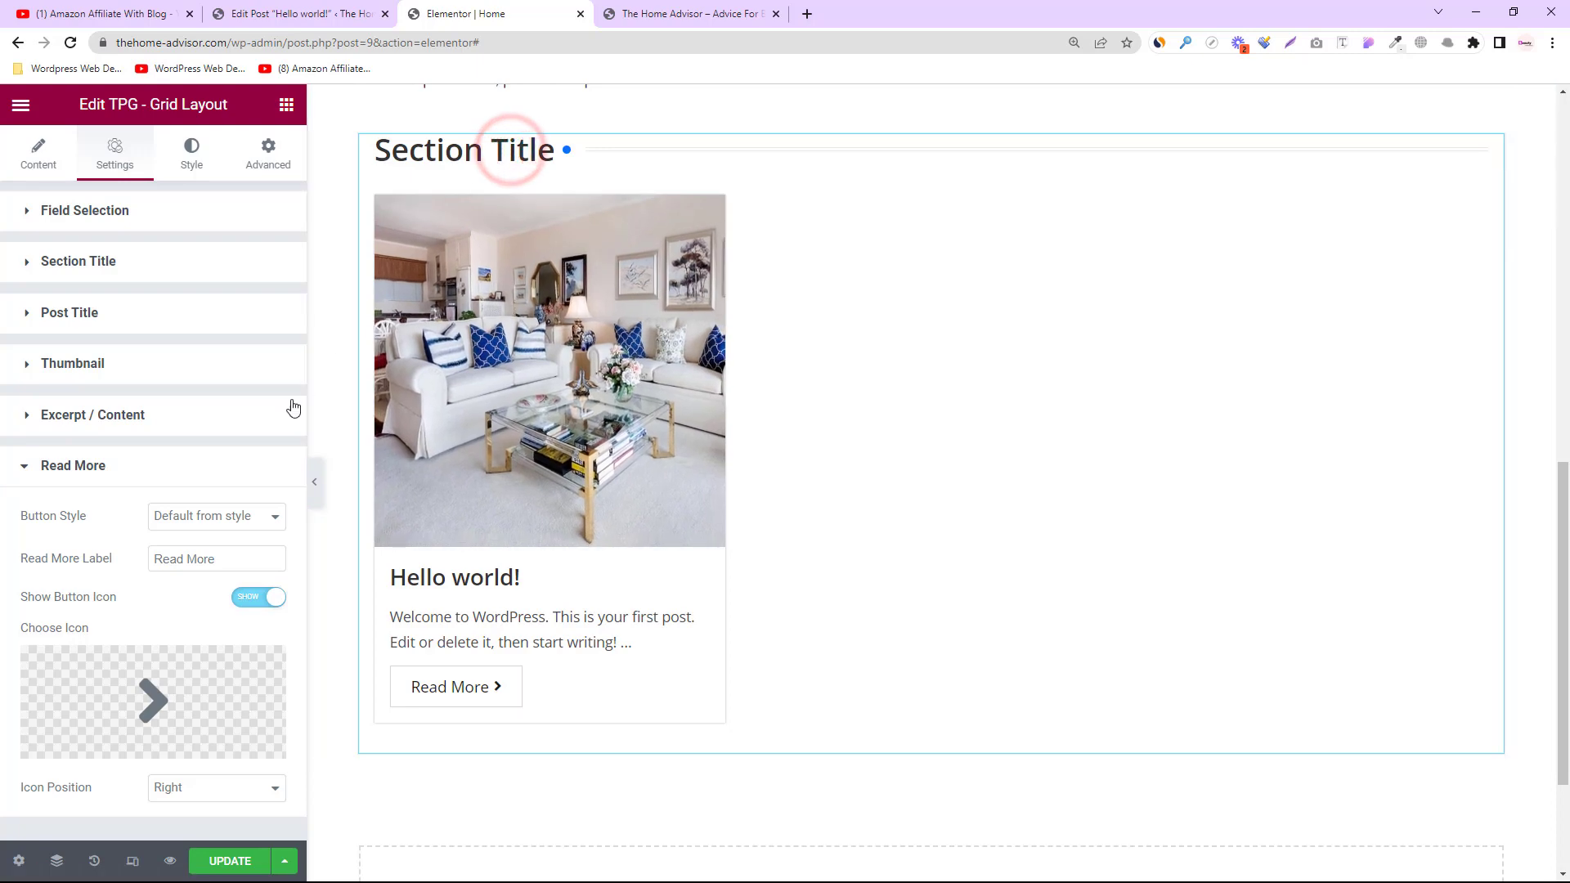
left_click(87, 266)
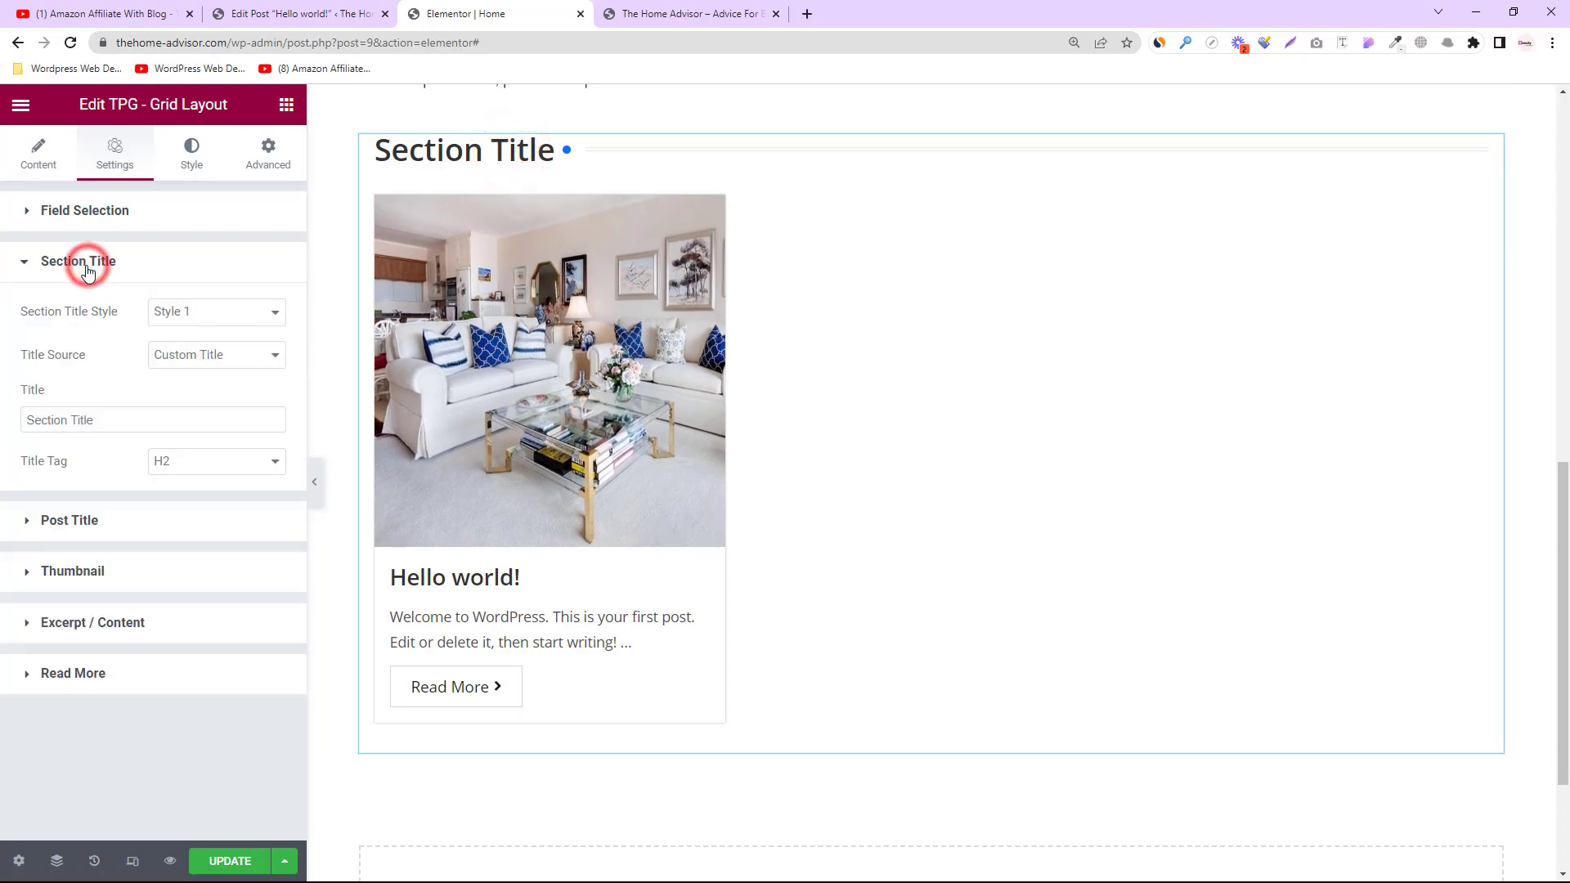
left_click(211, 360)
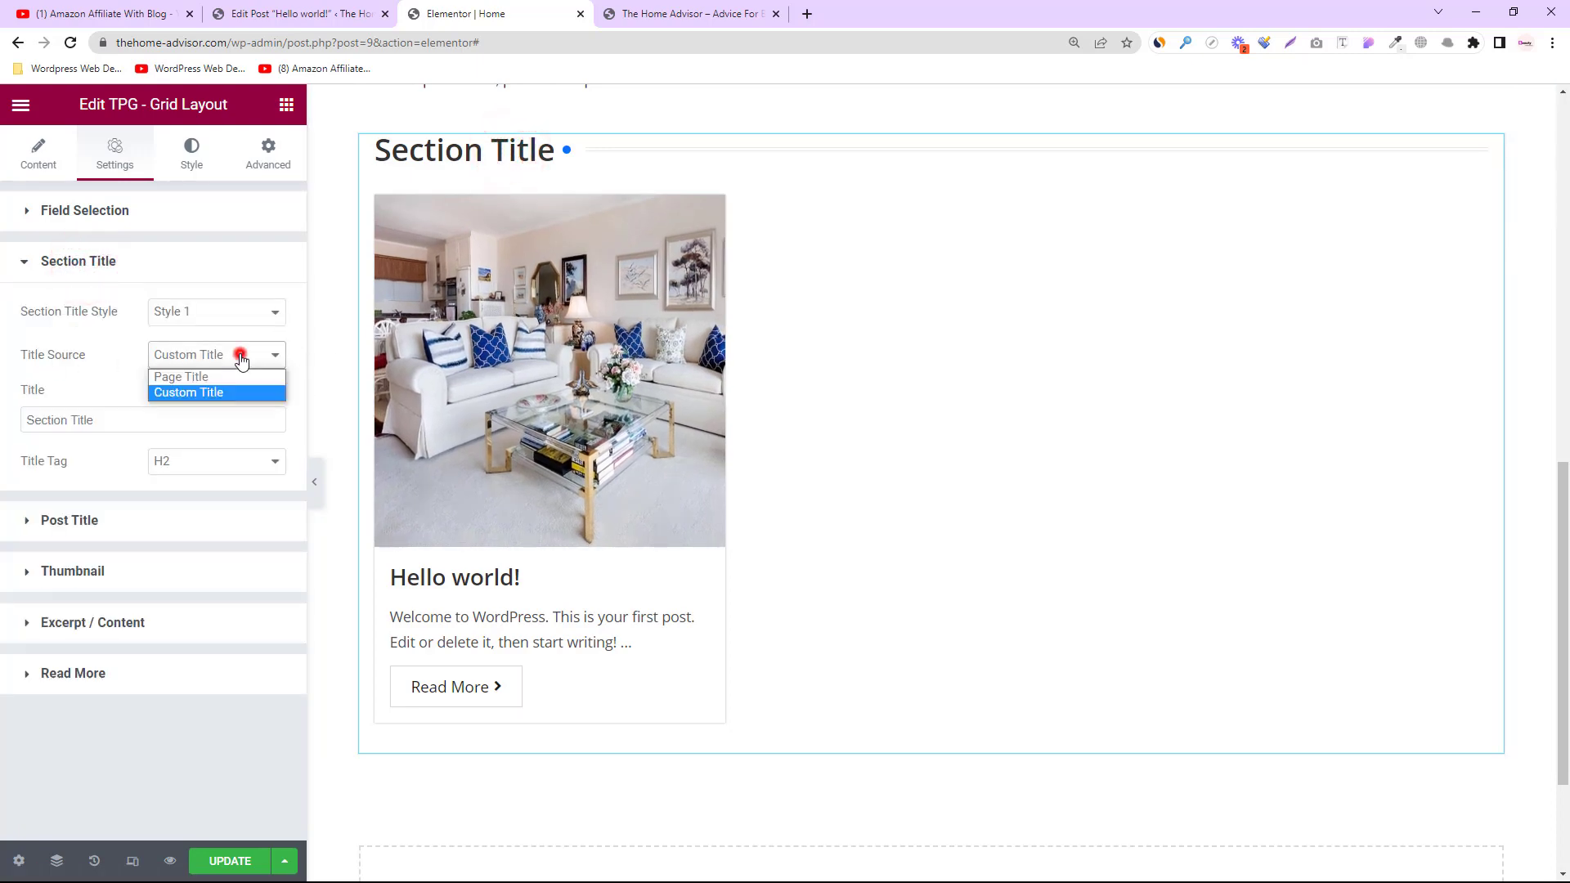
left_click(206, 317)
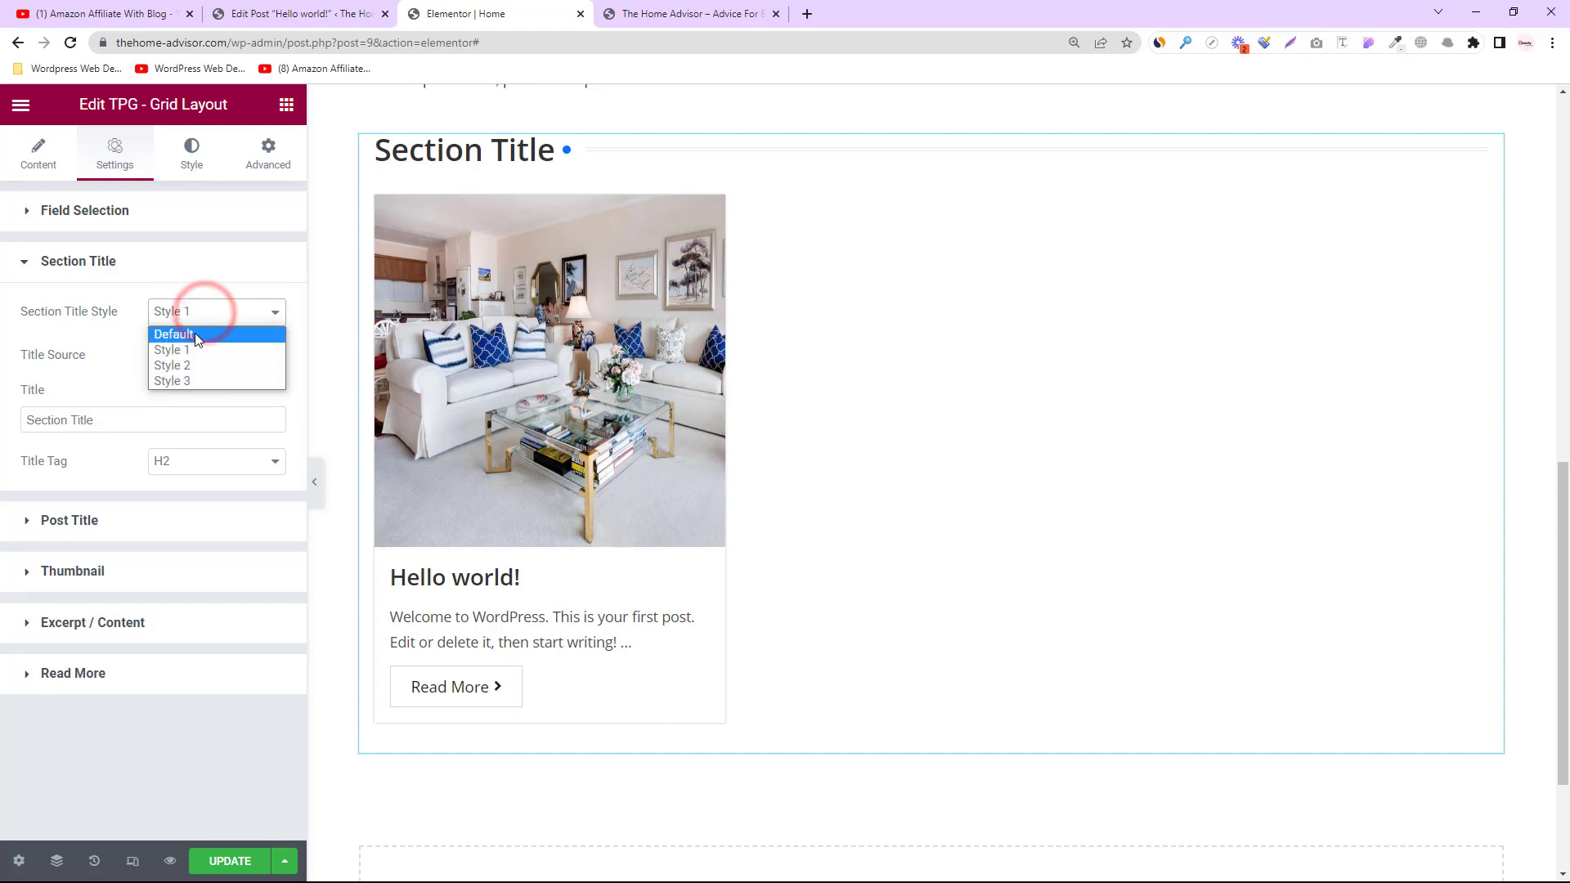
left_click(197, 333)
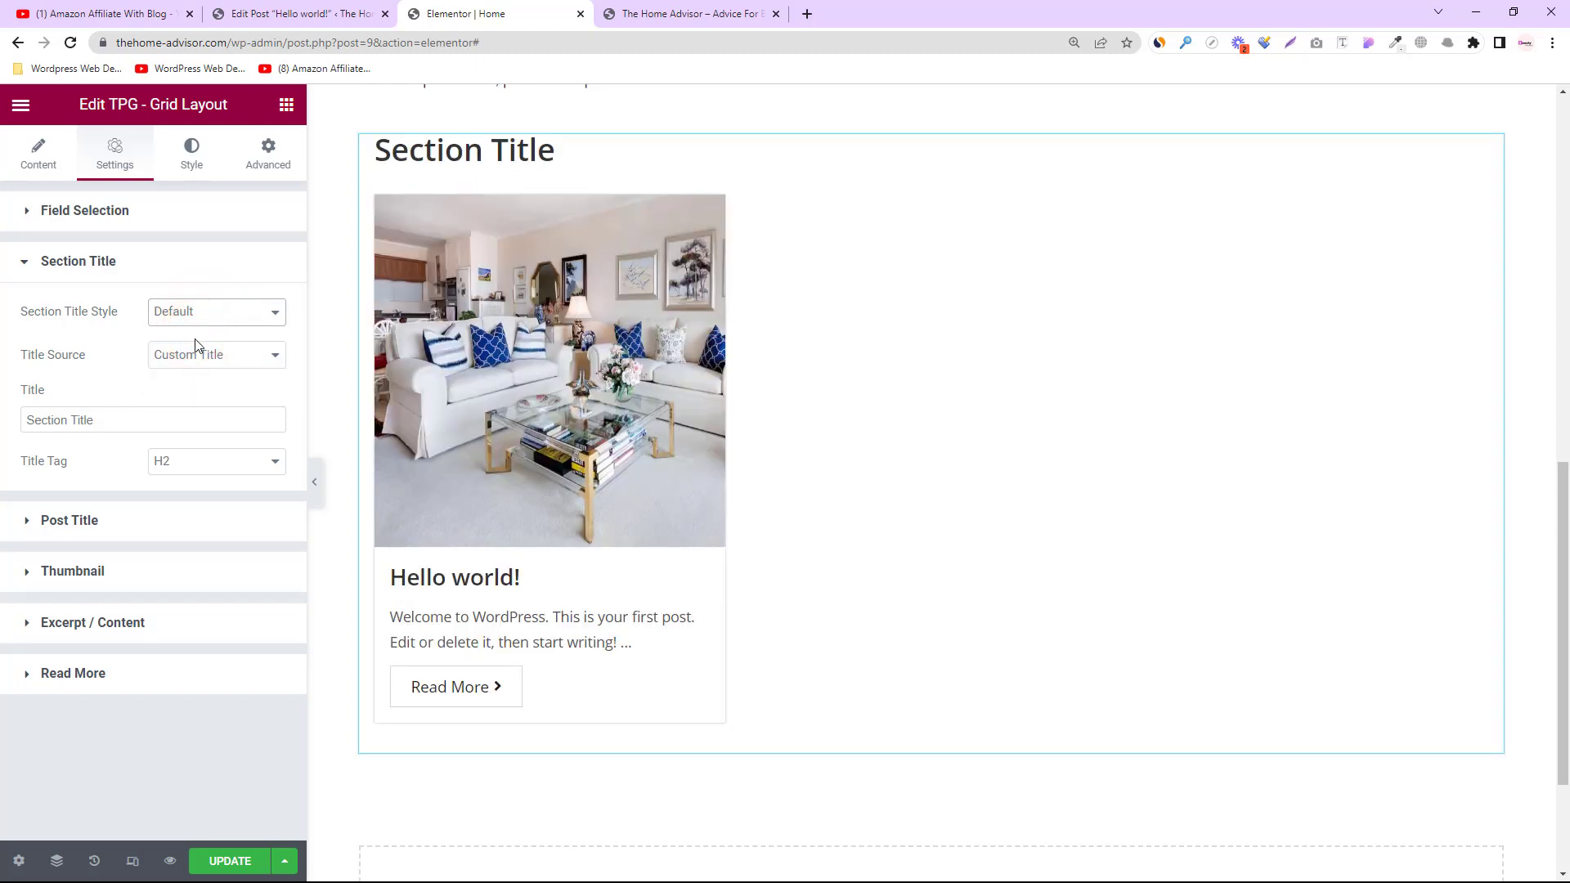
Step: Clear the post grid's section title text and set its title tag to H3
triple_click(116, 423)
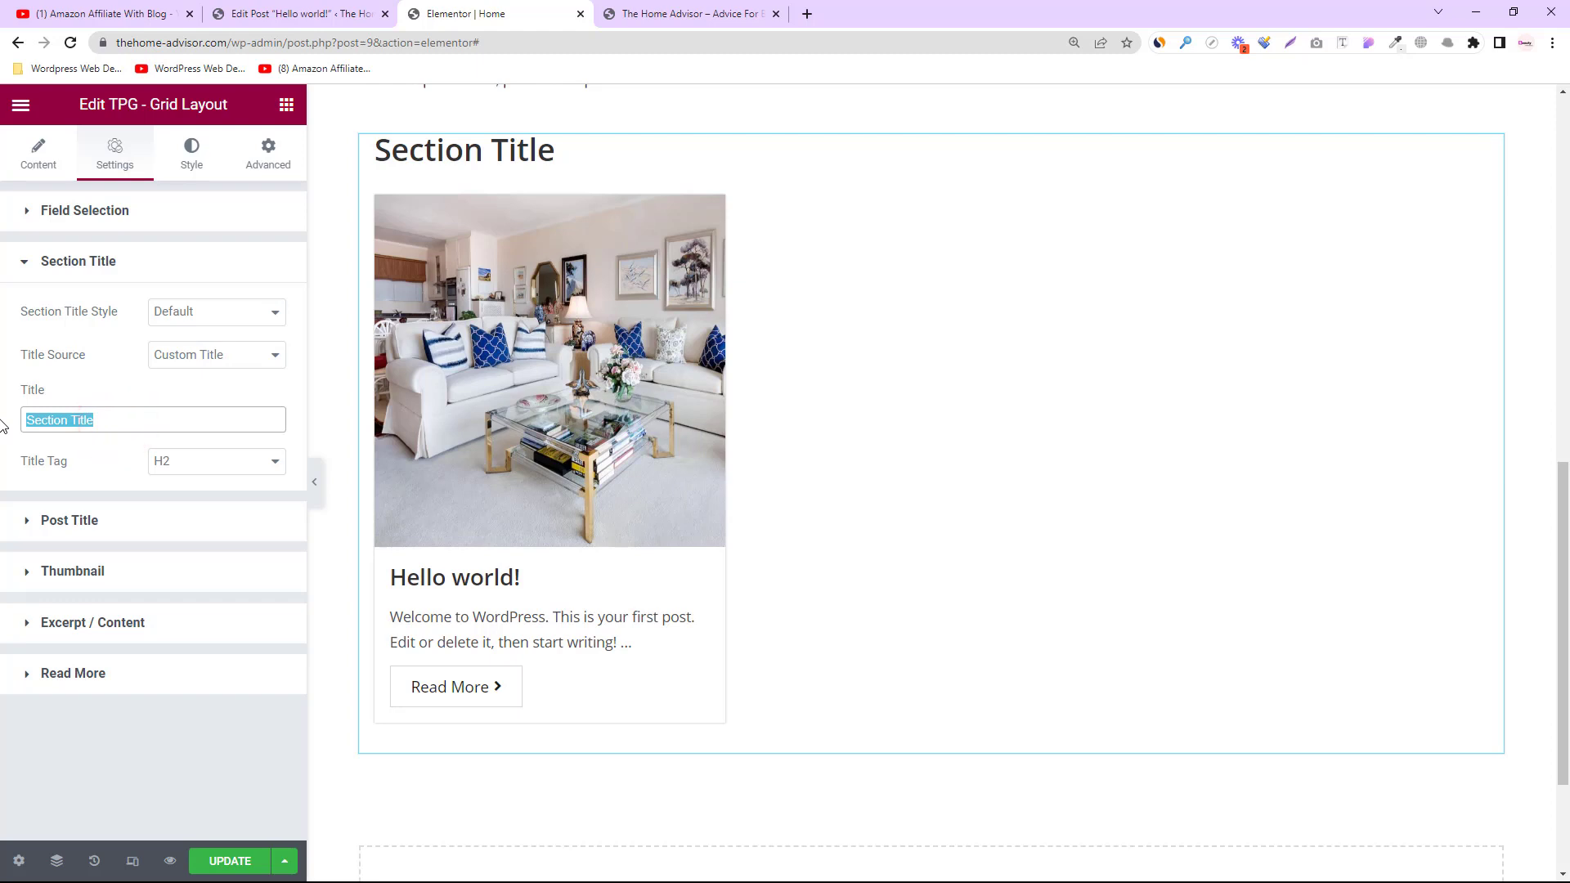
key("BackSpace")
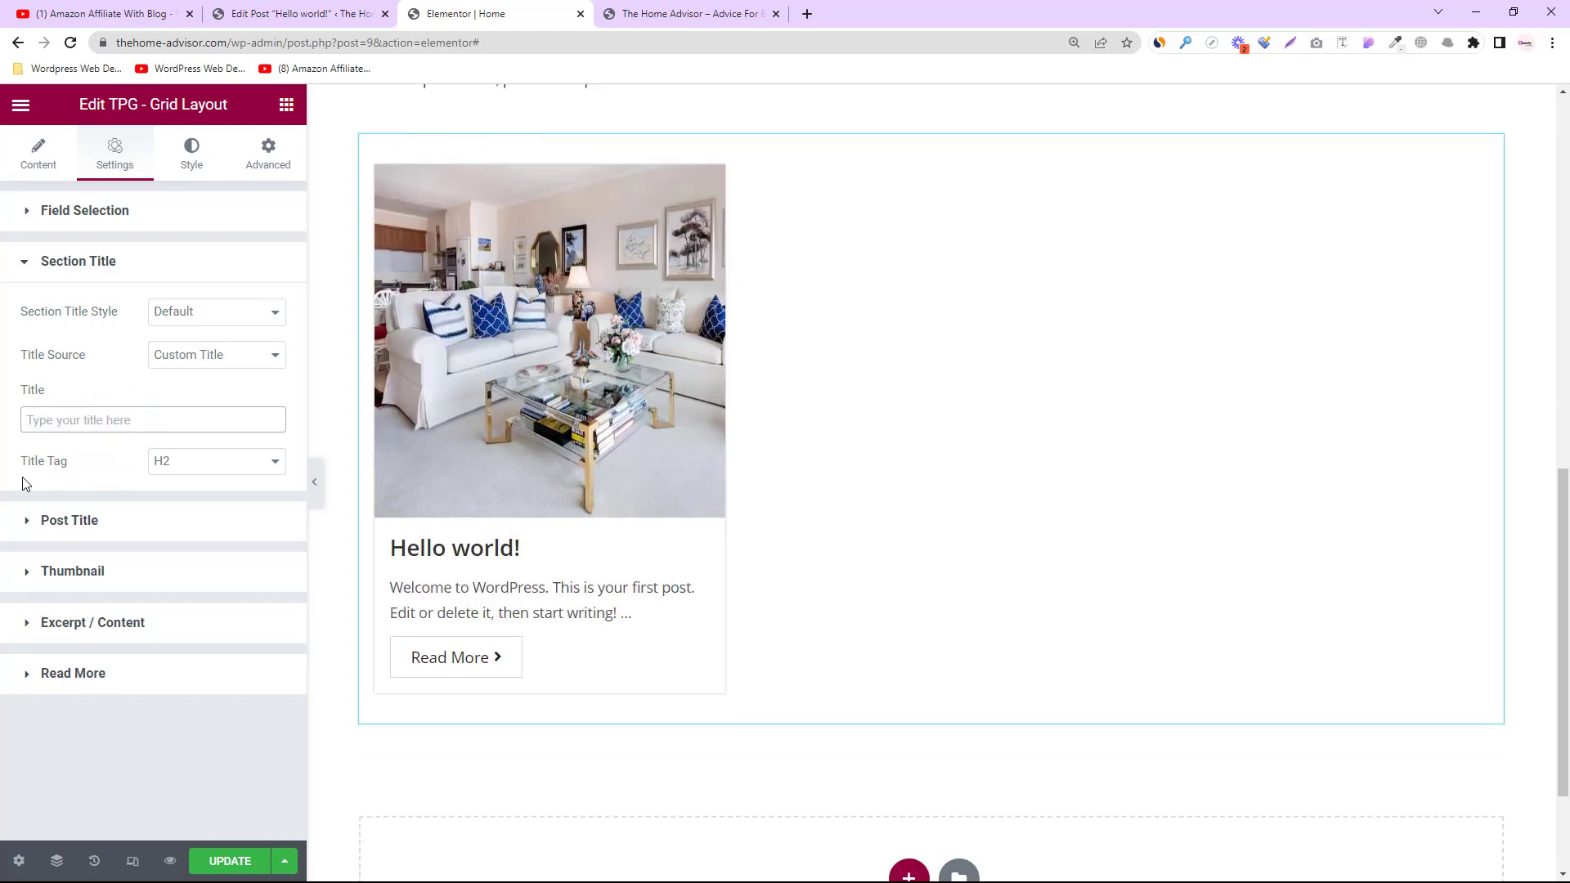
left_click(201, 472)
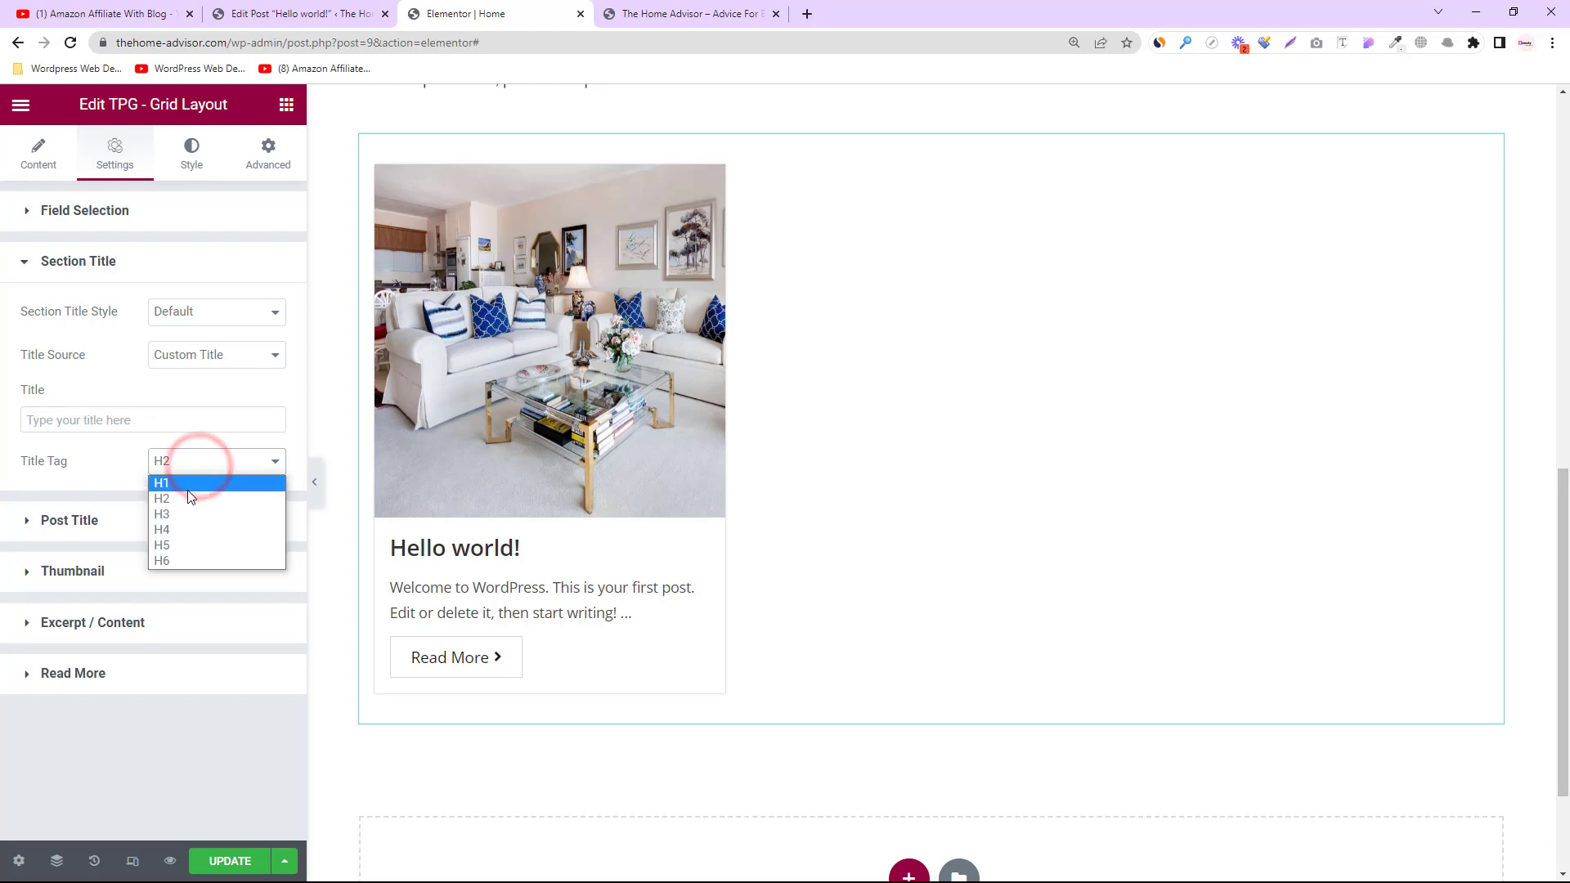
left_click(183, 514)
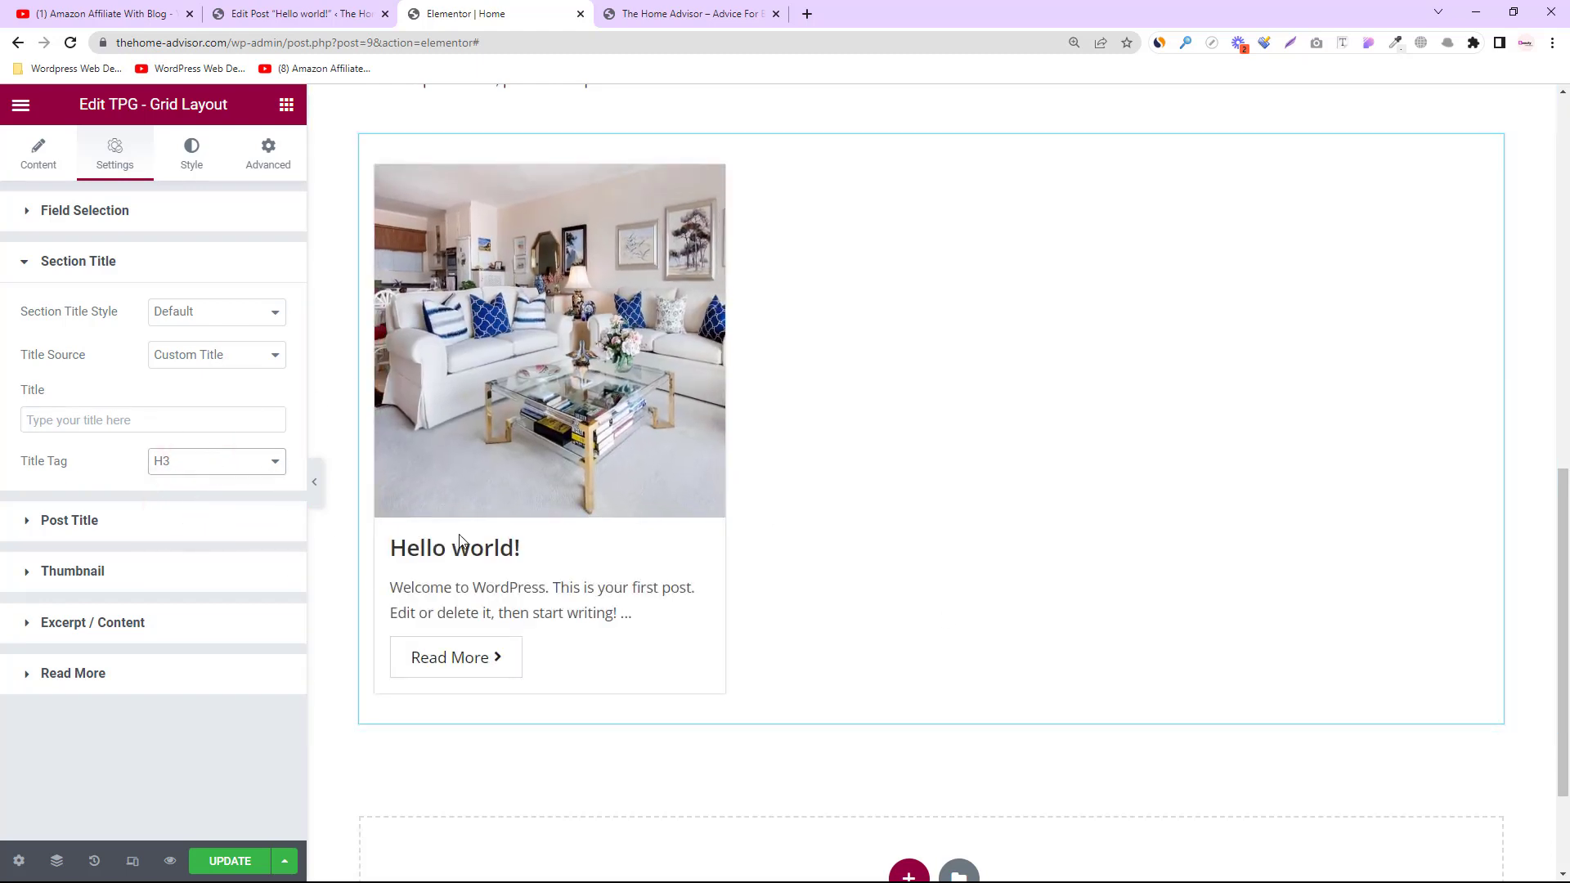
scroll(976, 564, "up", 2)
scroll(973, 581, "up", 2)
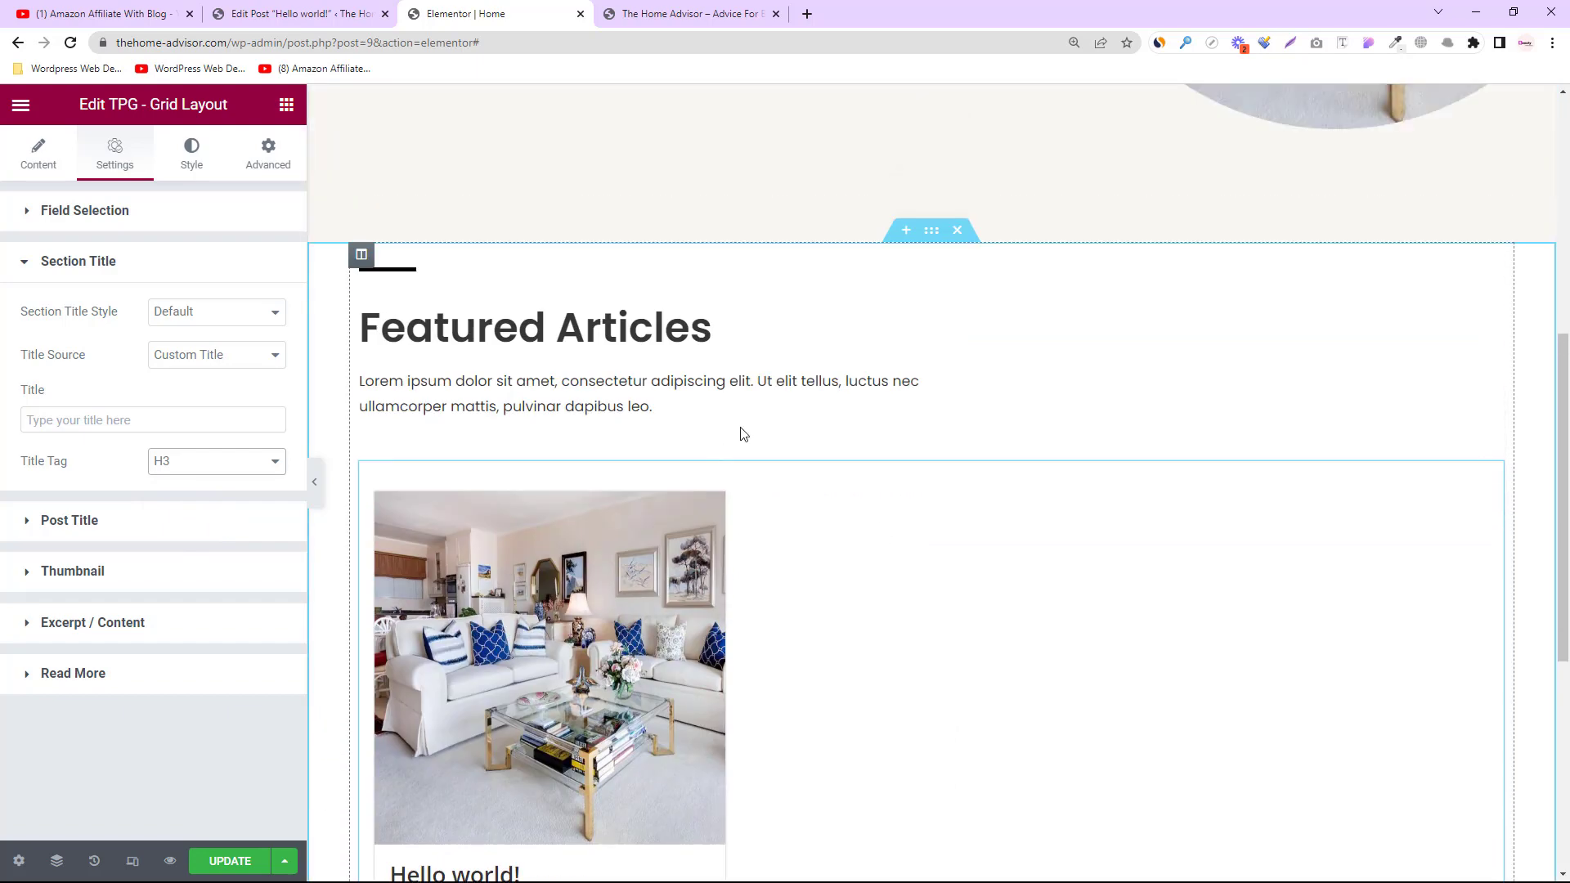
scroll(704, 425, "down", 4)
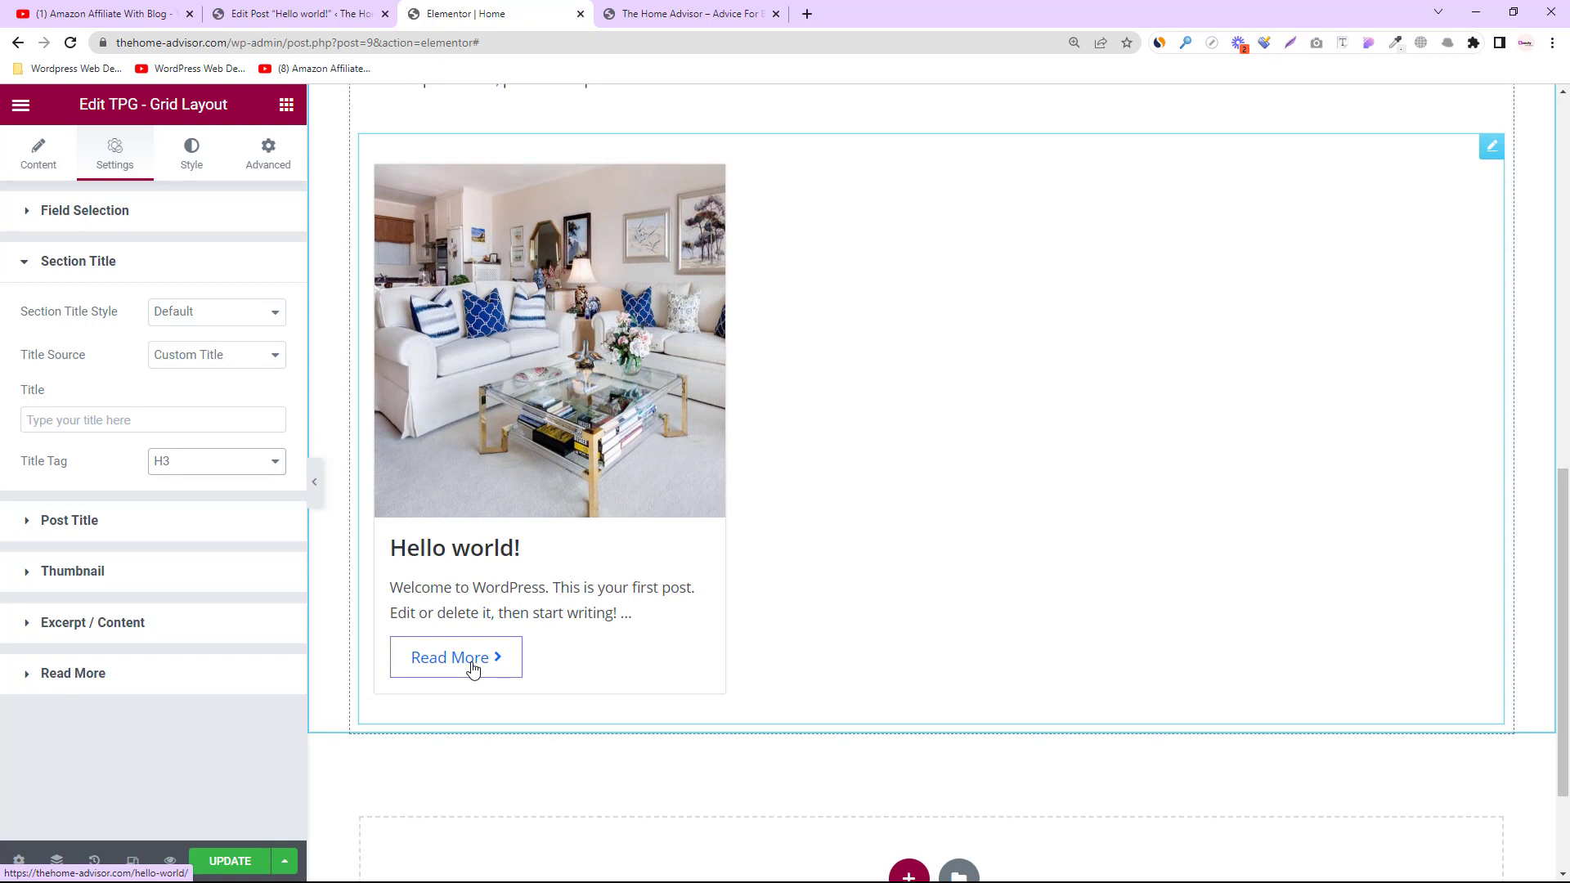
Step: Set the Read More button's normal text color and icon color to the global Yellow
left_click(191, 152)
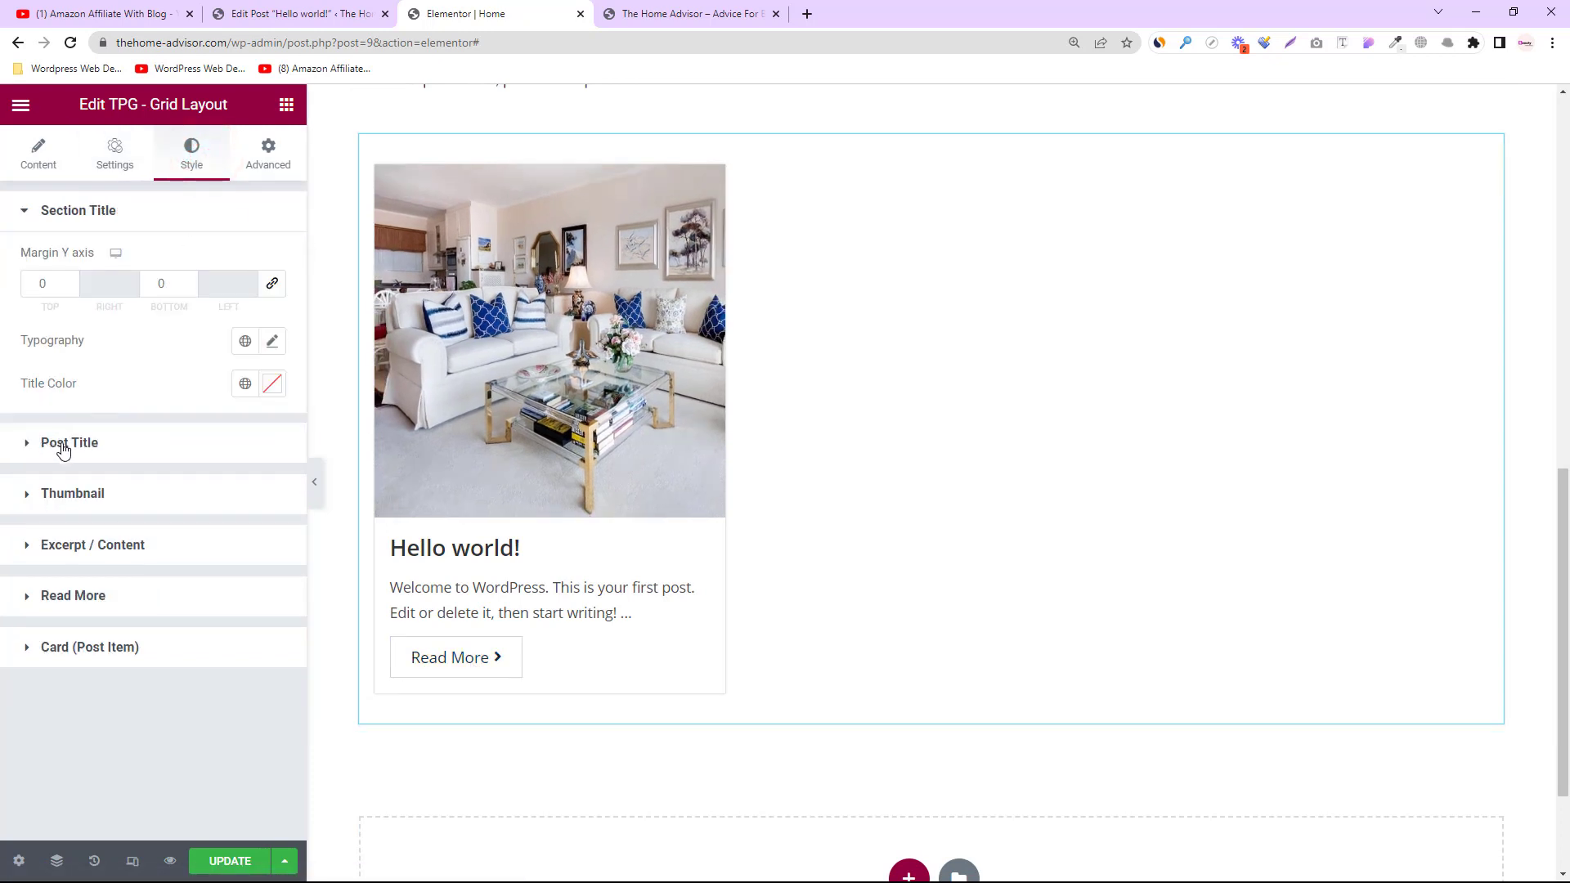
left_click(72, 598)
scroll(238, 532, "down", 4)
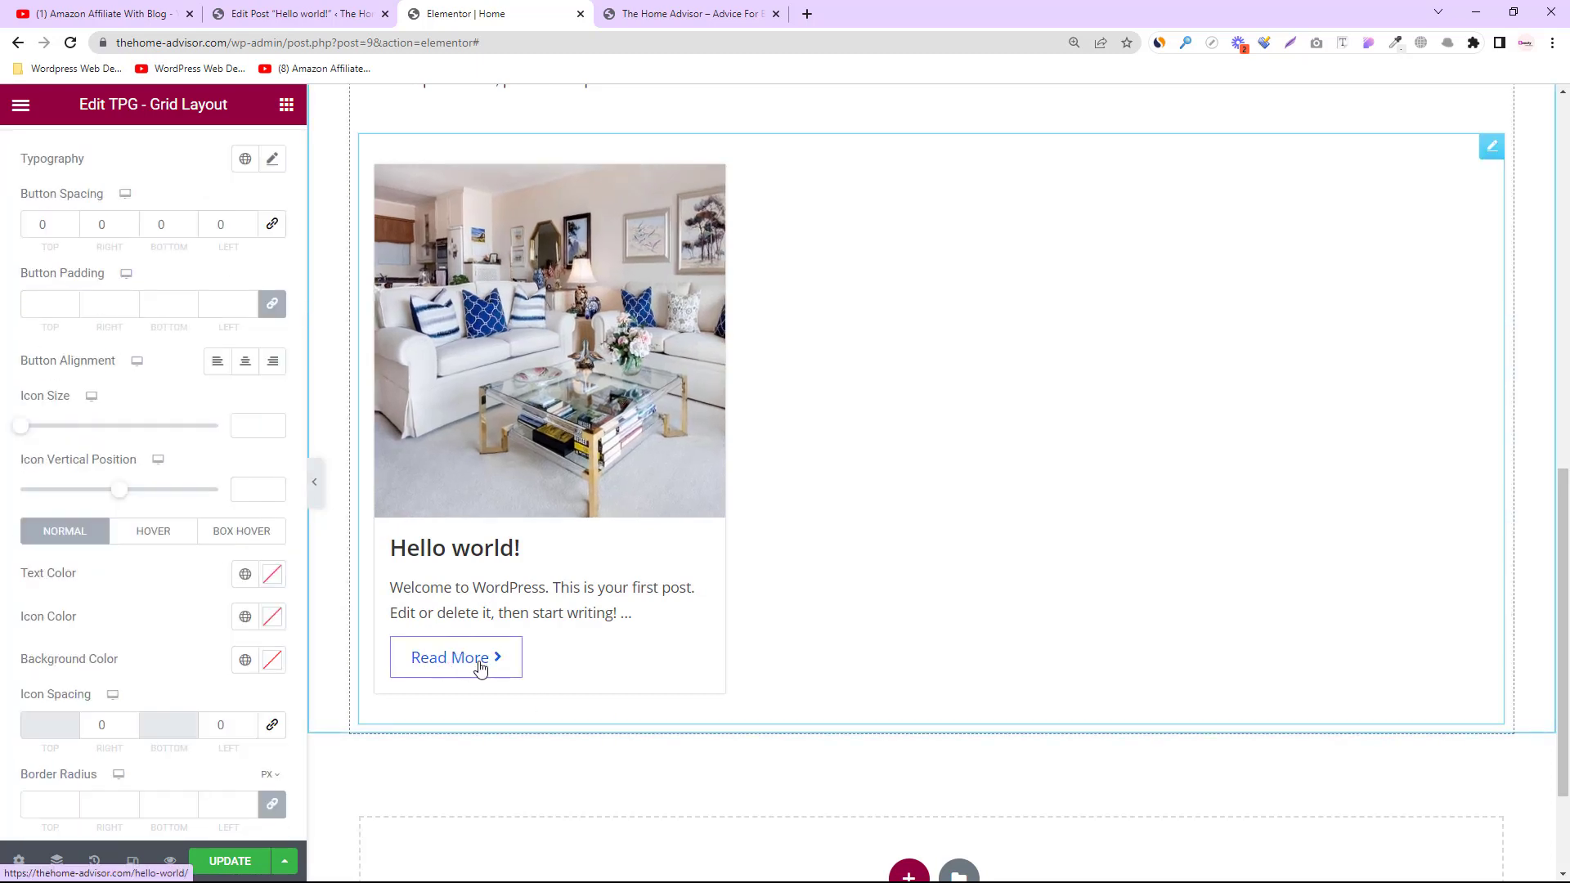
scroll(242, 490, "down", 1)
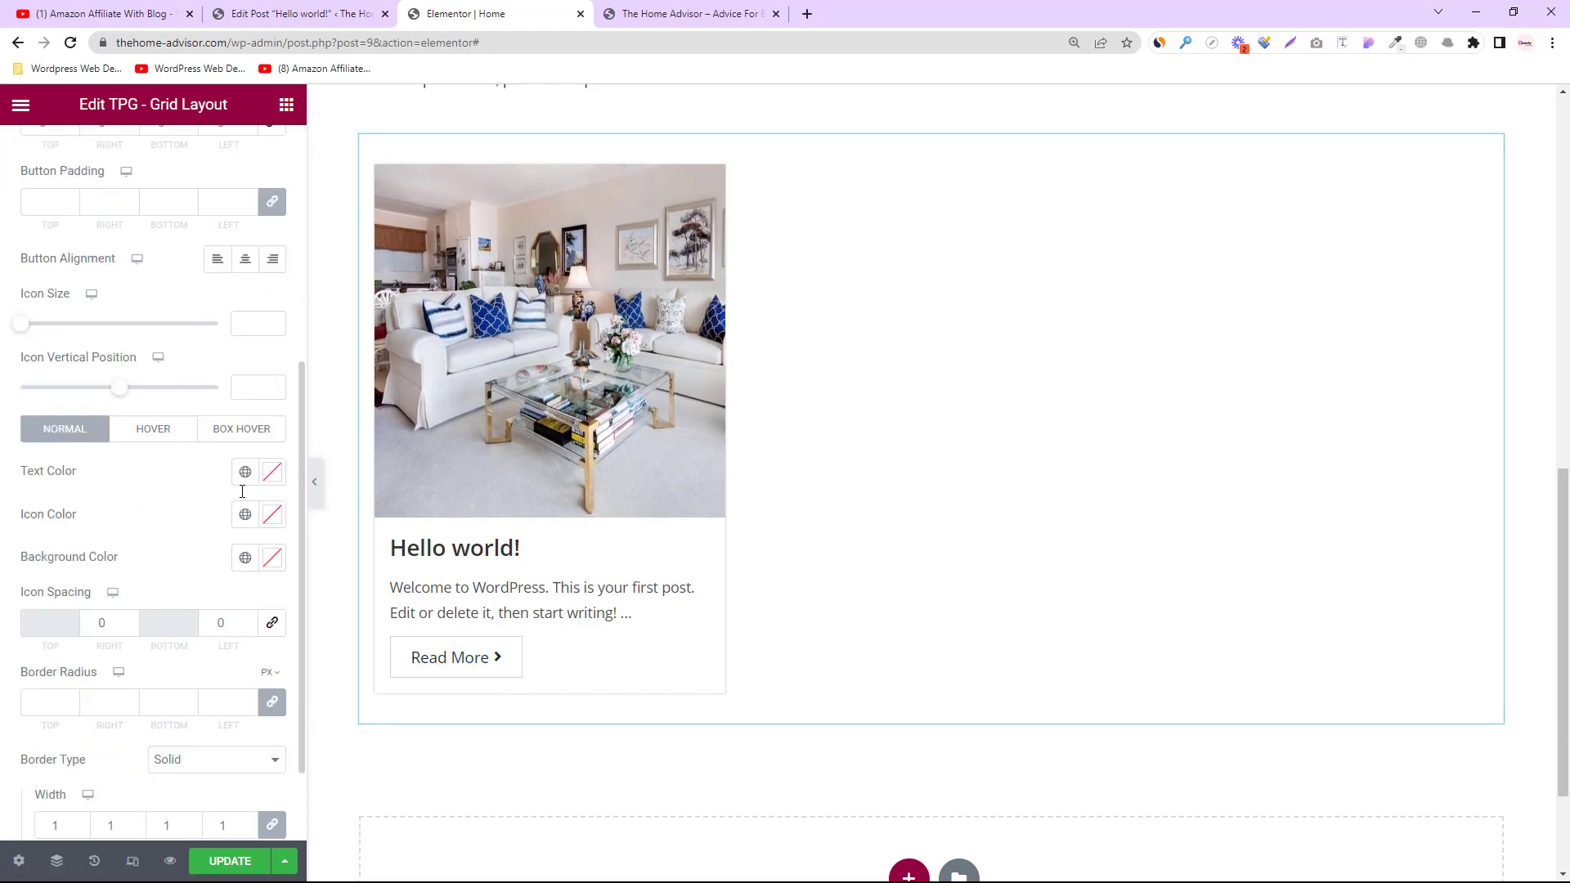
left_click(269, 471)
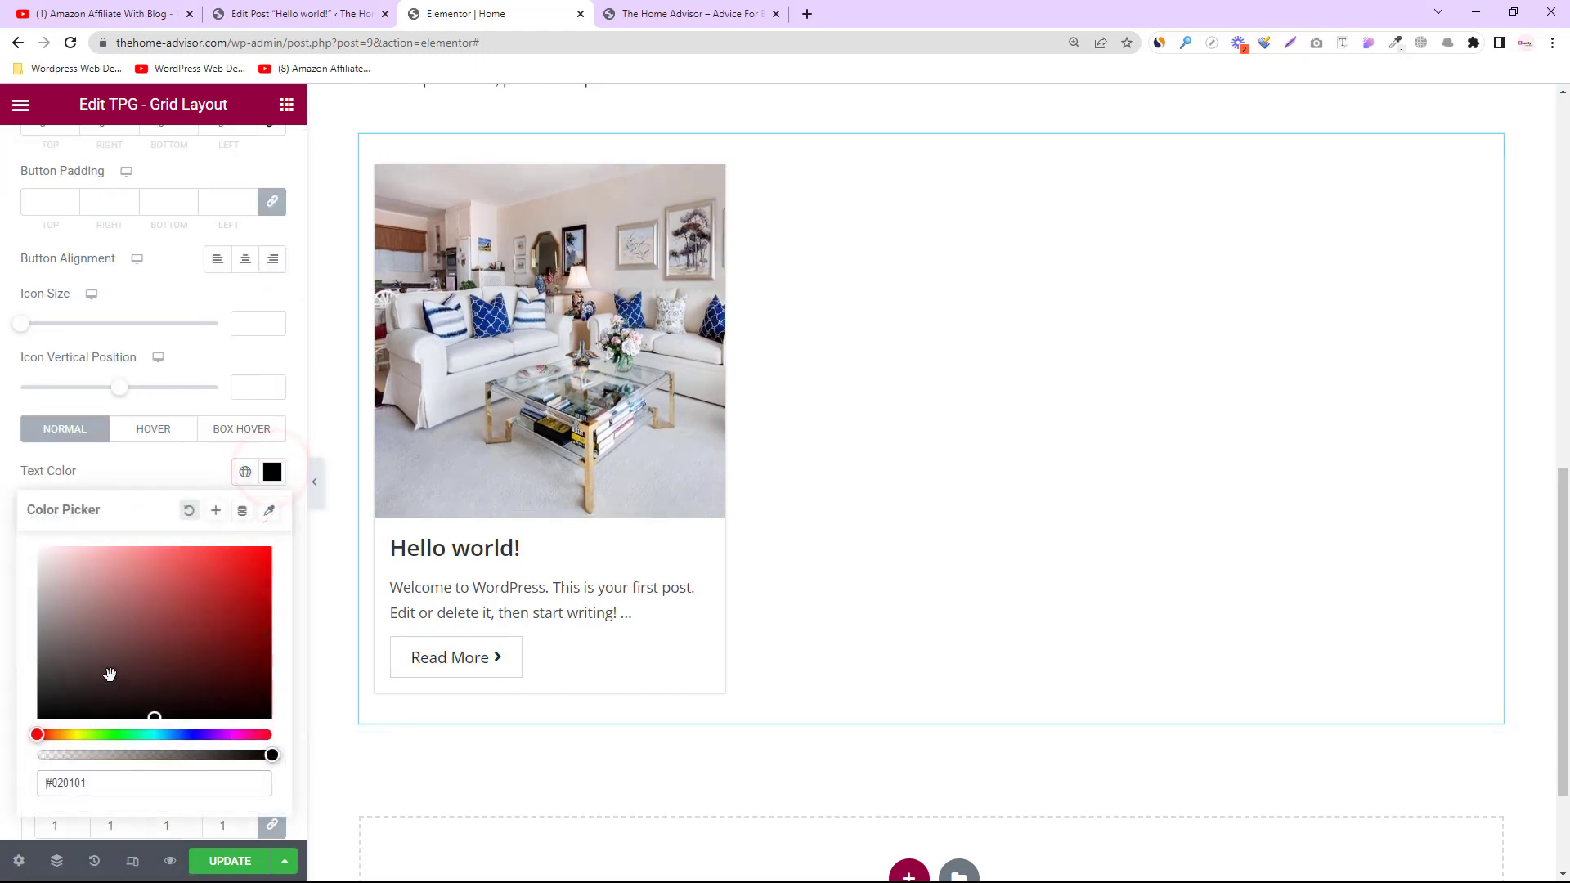
left_click(244, 472)
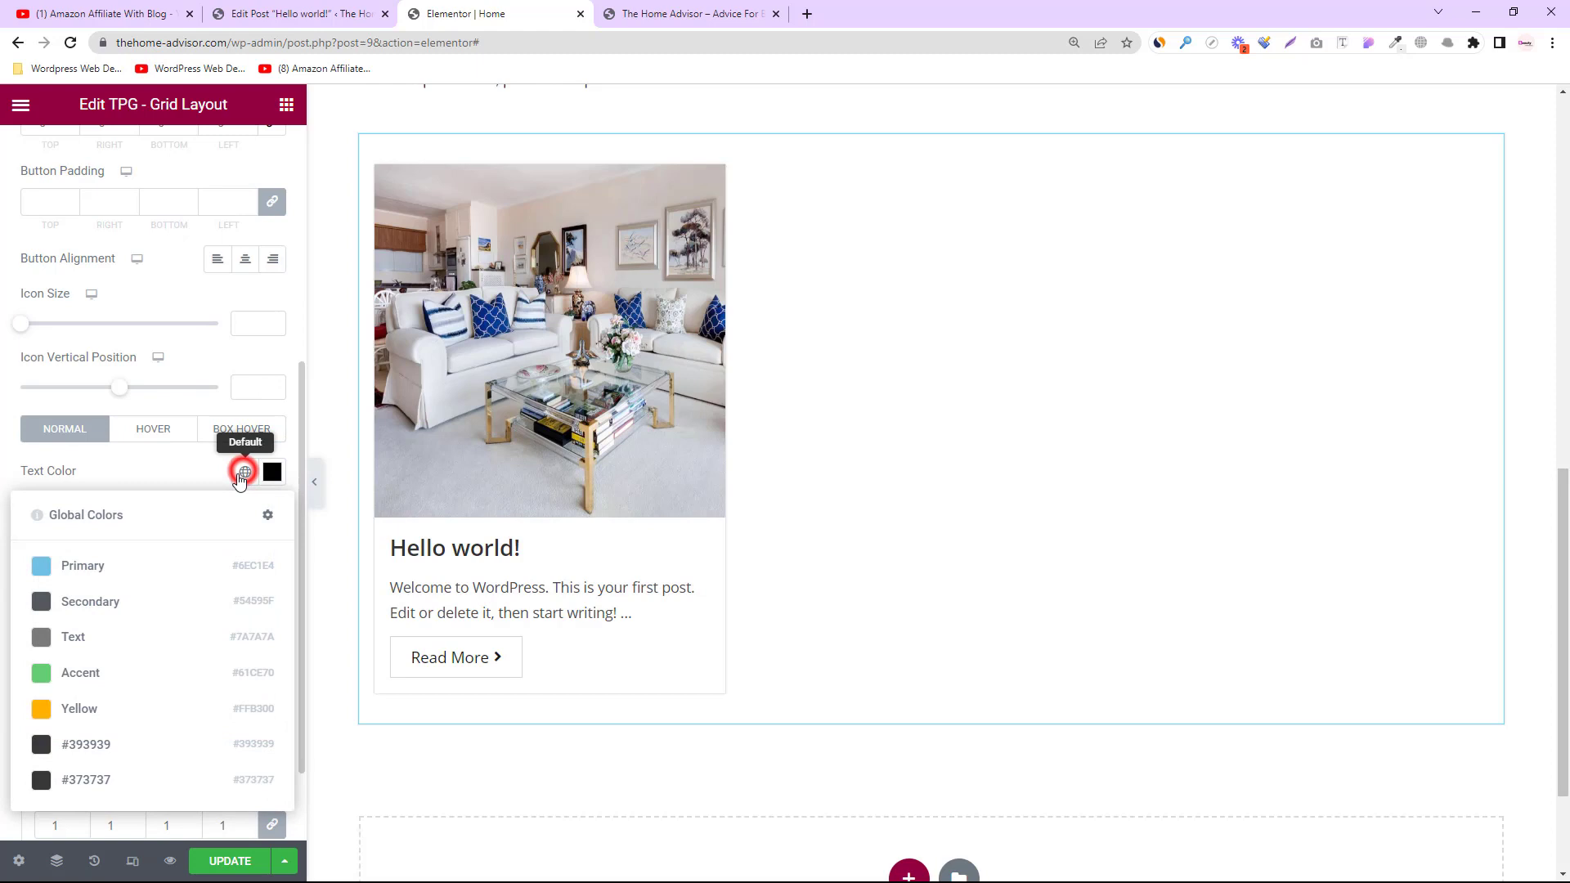
left_click(74, 708)
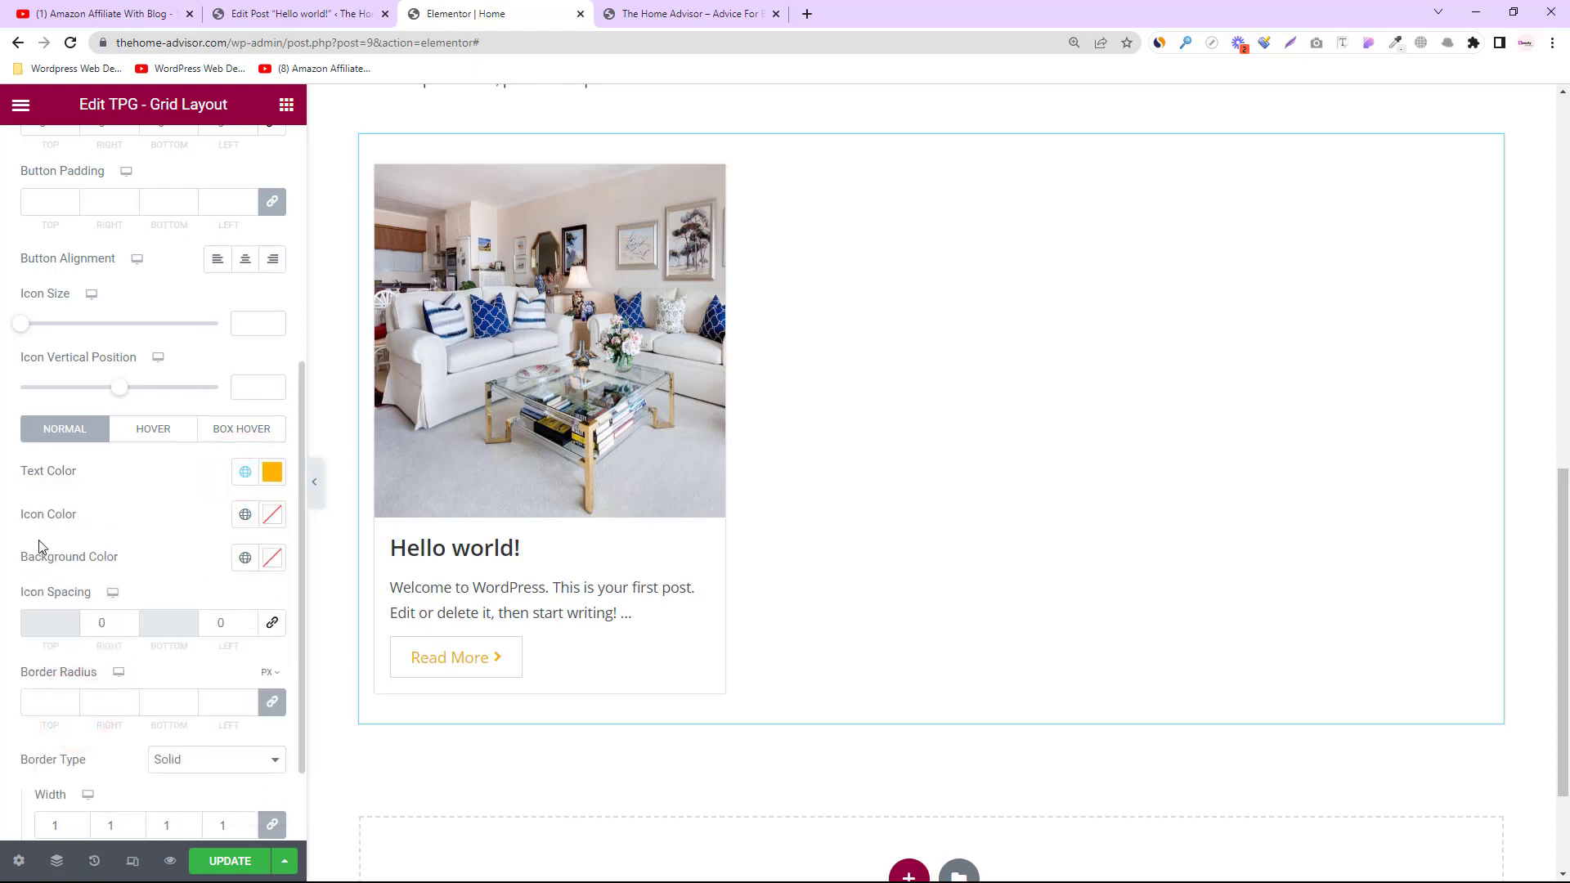
left_click(274, 524)
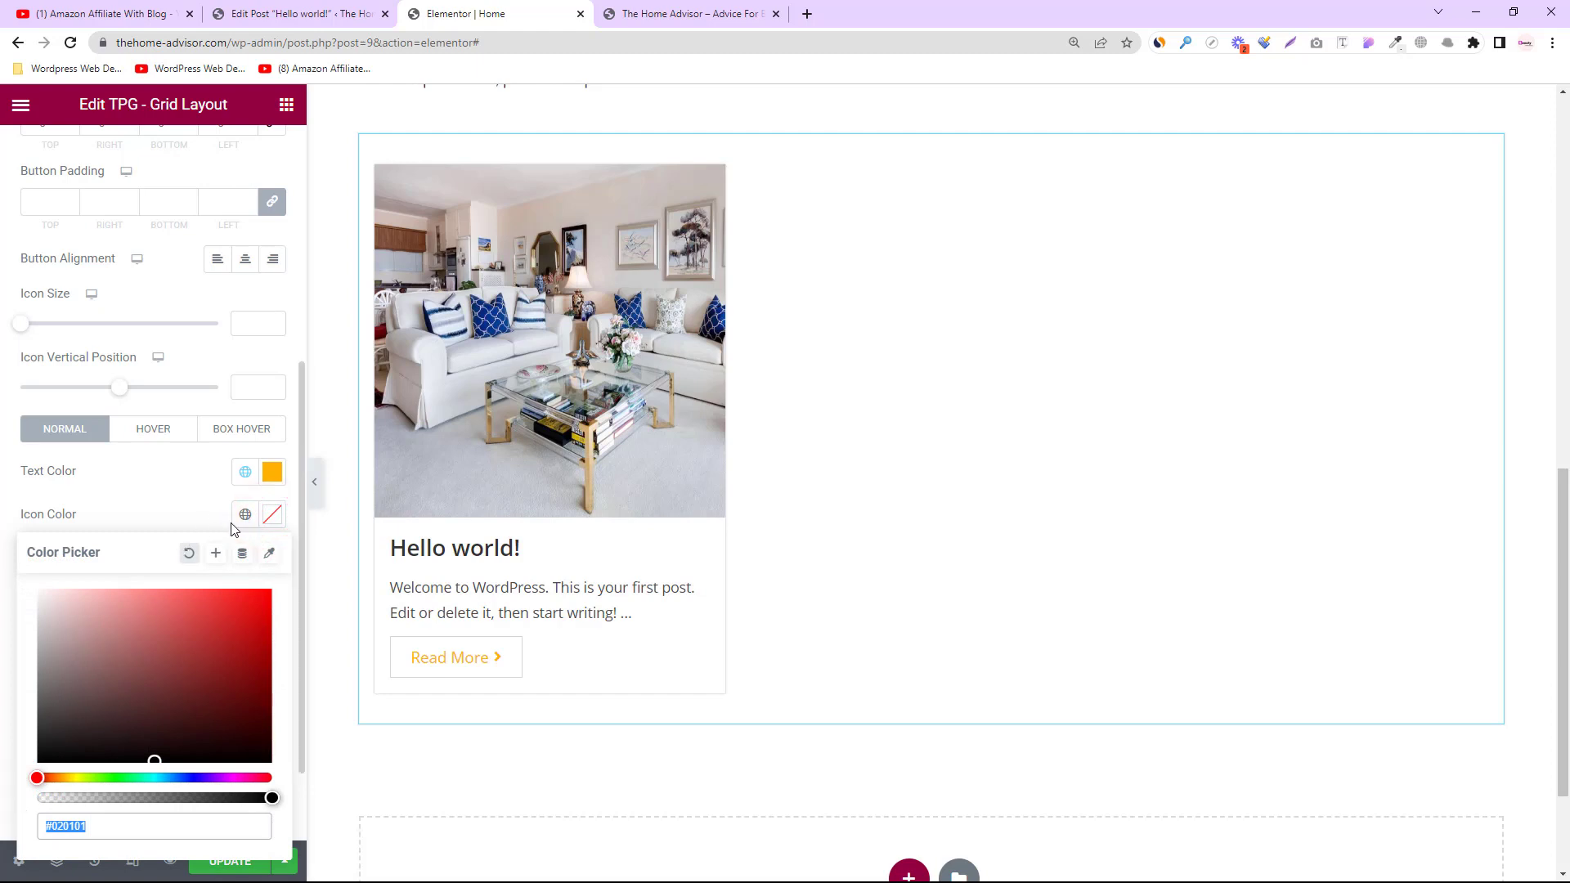
left_click(245, 514)
left_click(57, 747)
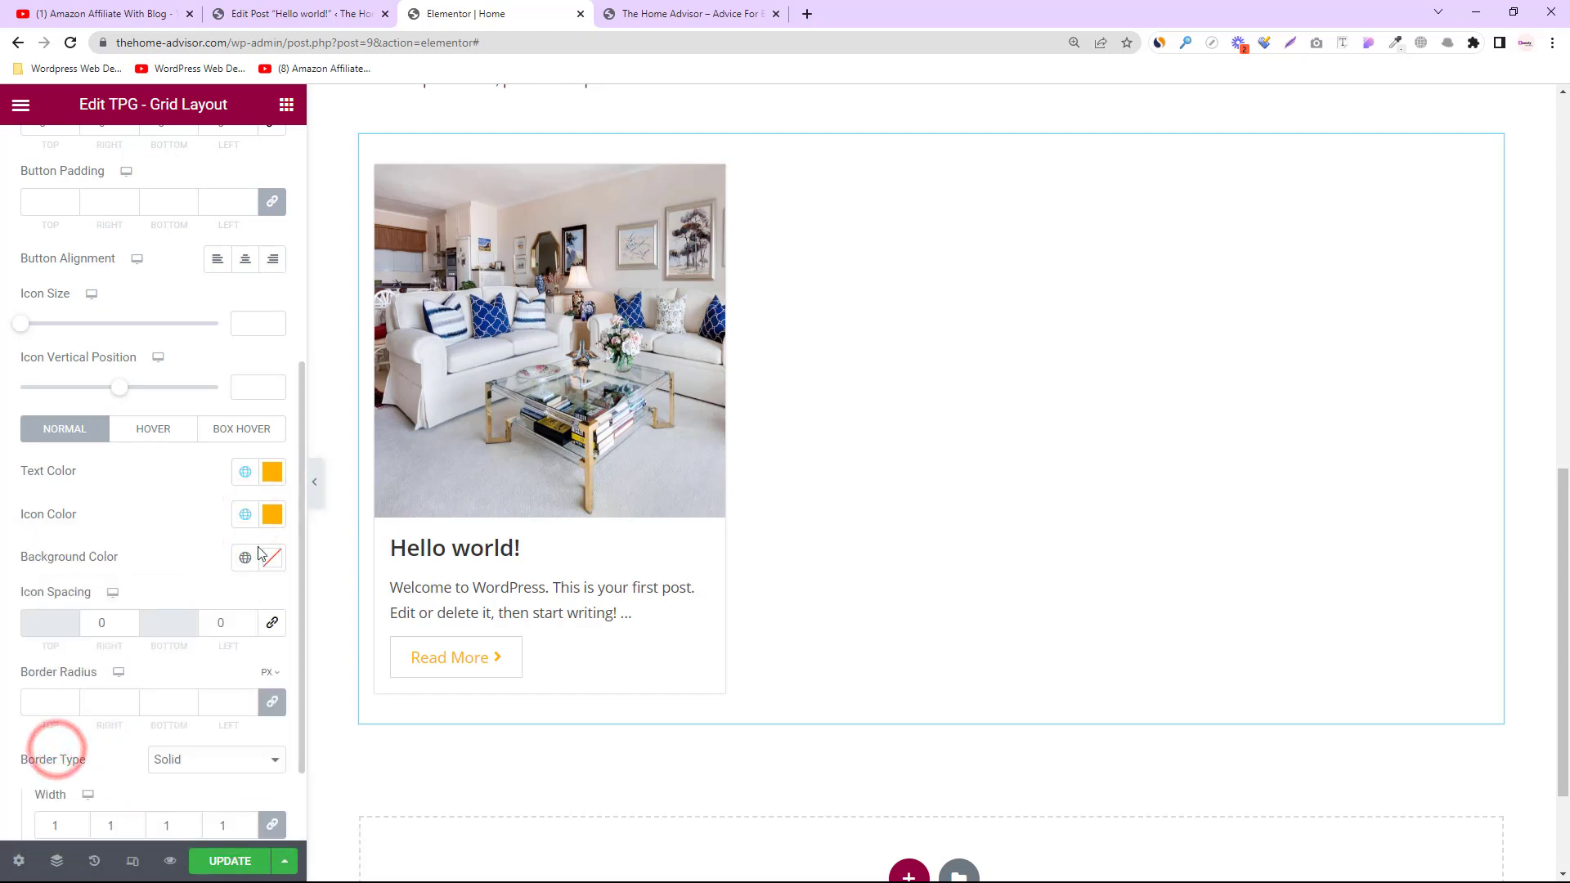
Step: Set the Read More button's hover text color and hover icon color to the global Accent green
left_click(168, 427)
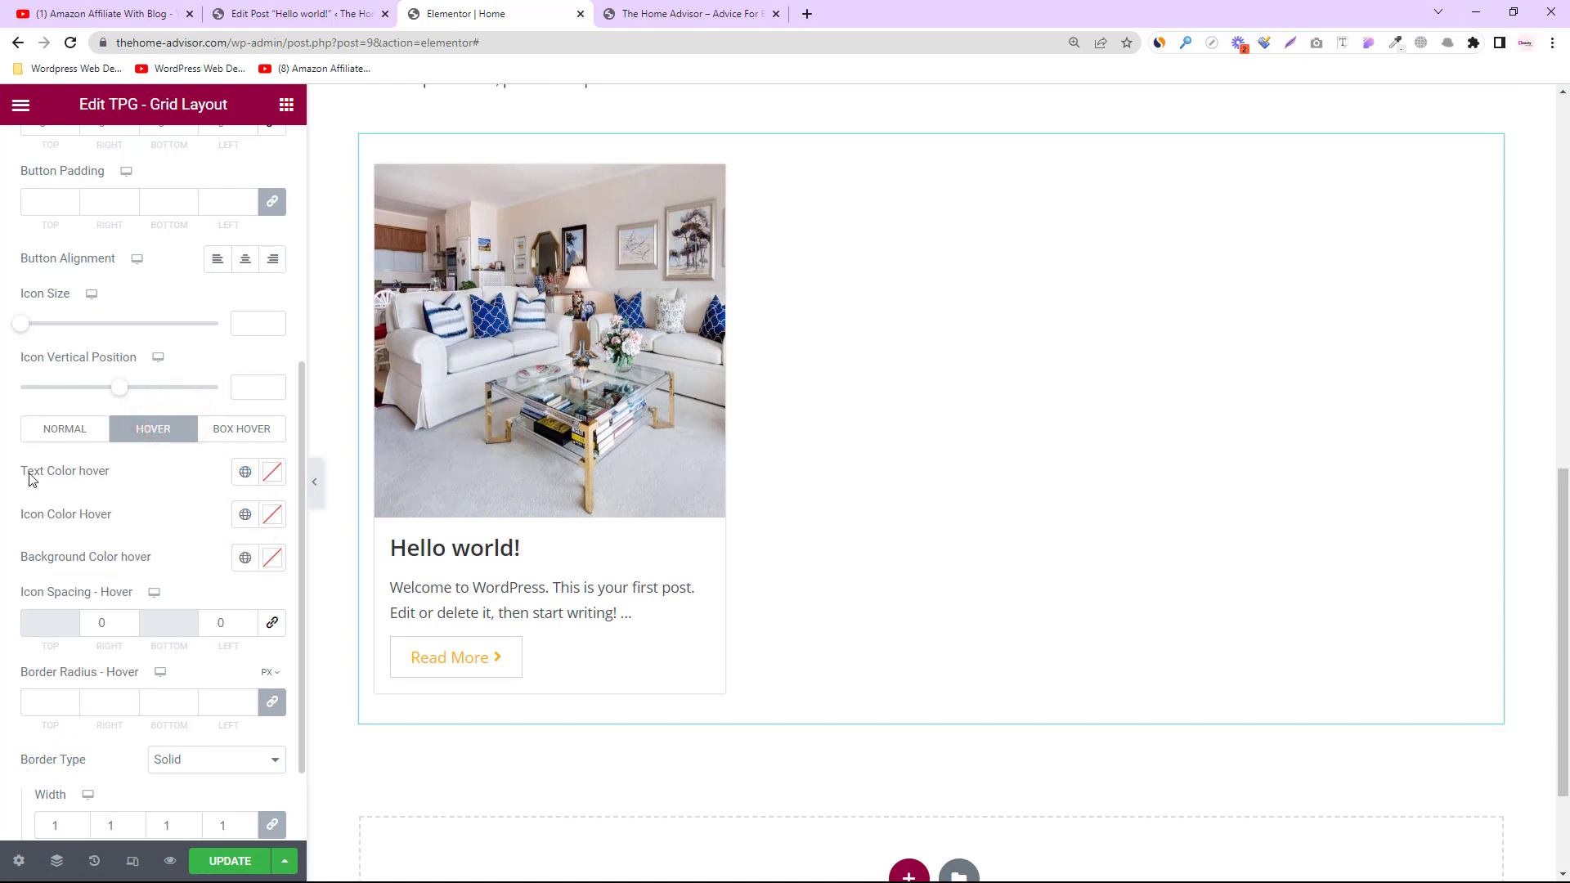
left_click(273, 479)
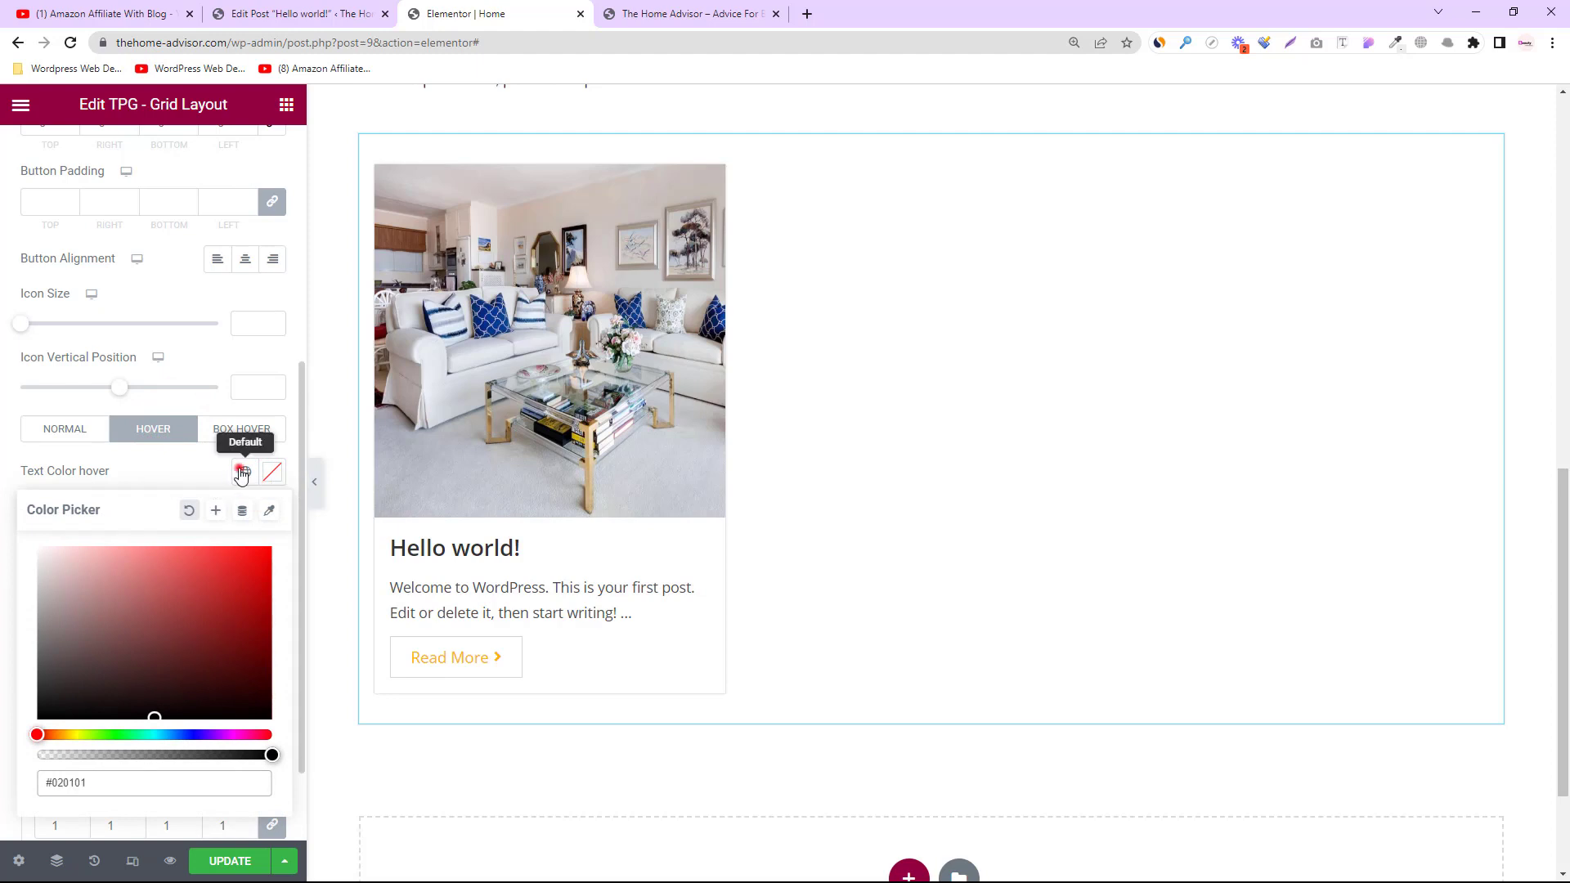
left_click(242, 473)
left_click(67, 671)
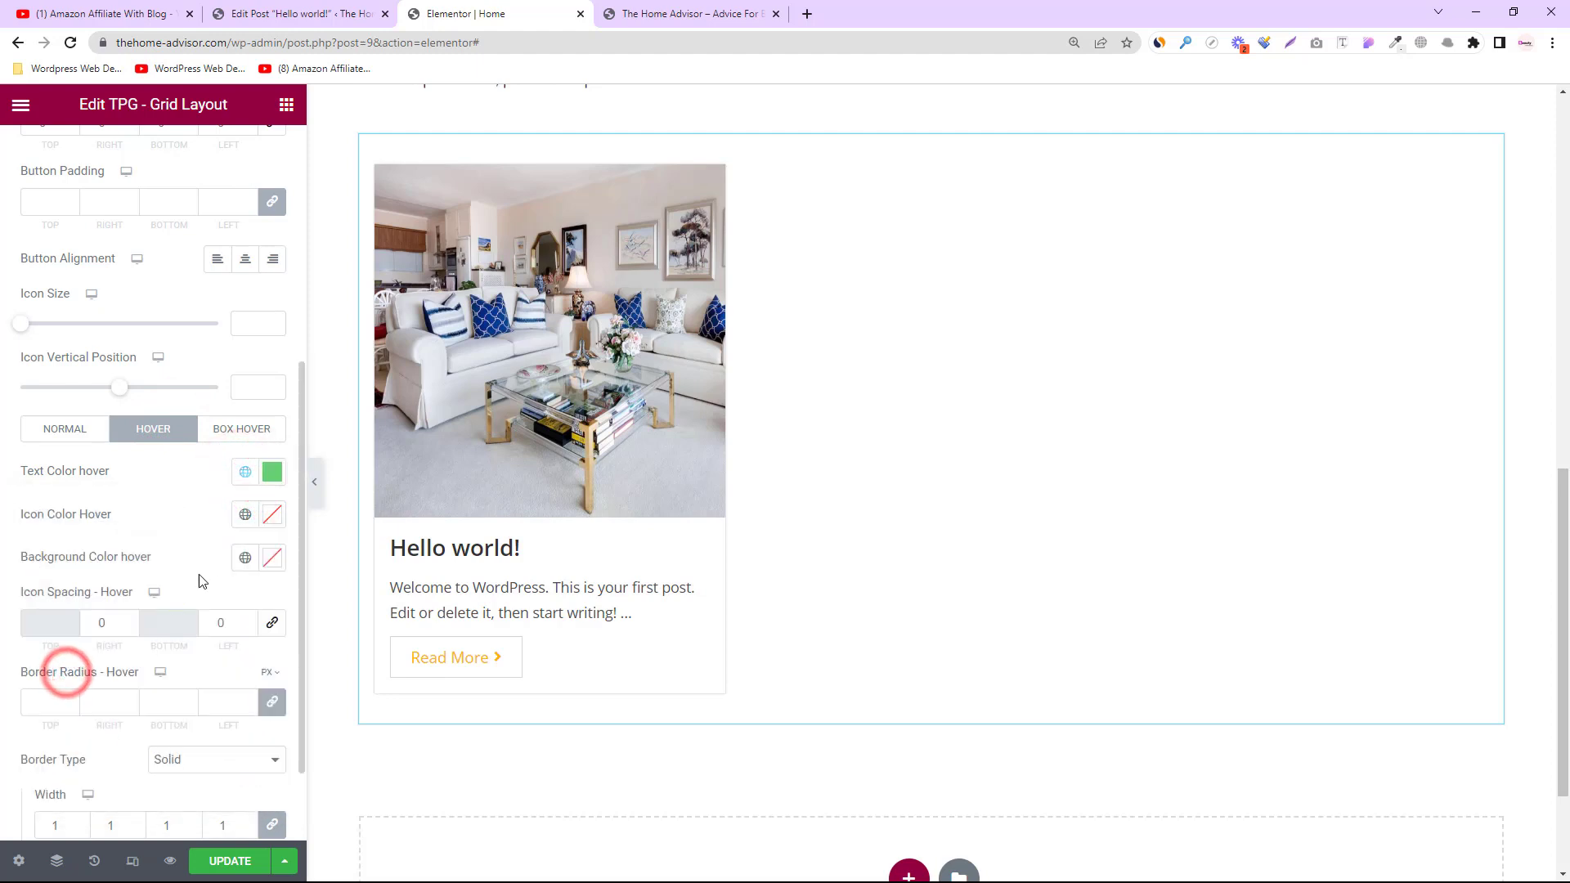
left_click(245, 514)
left_click(86, 711)
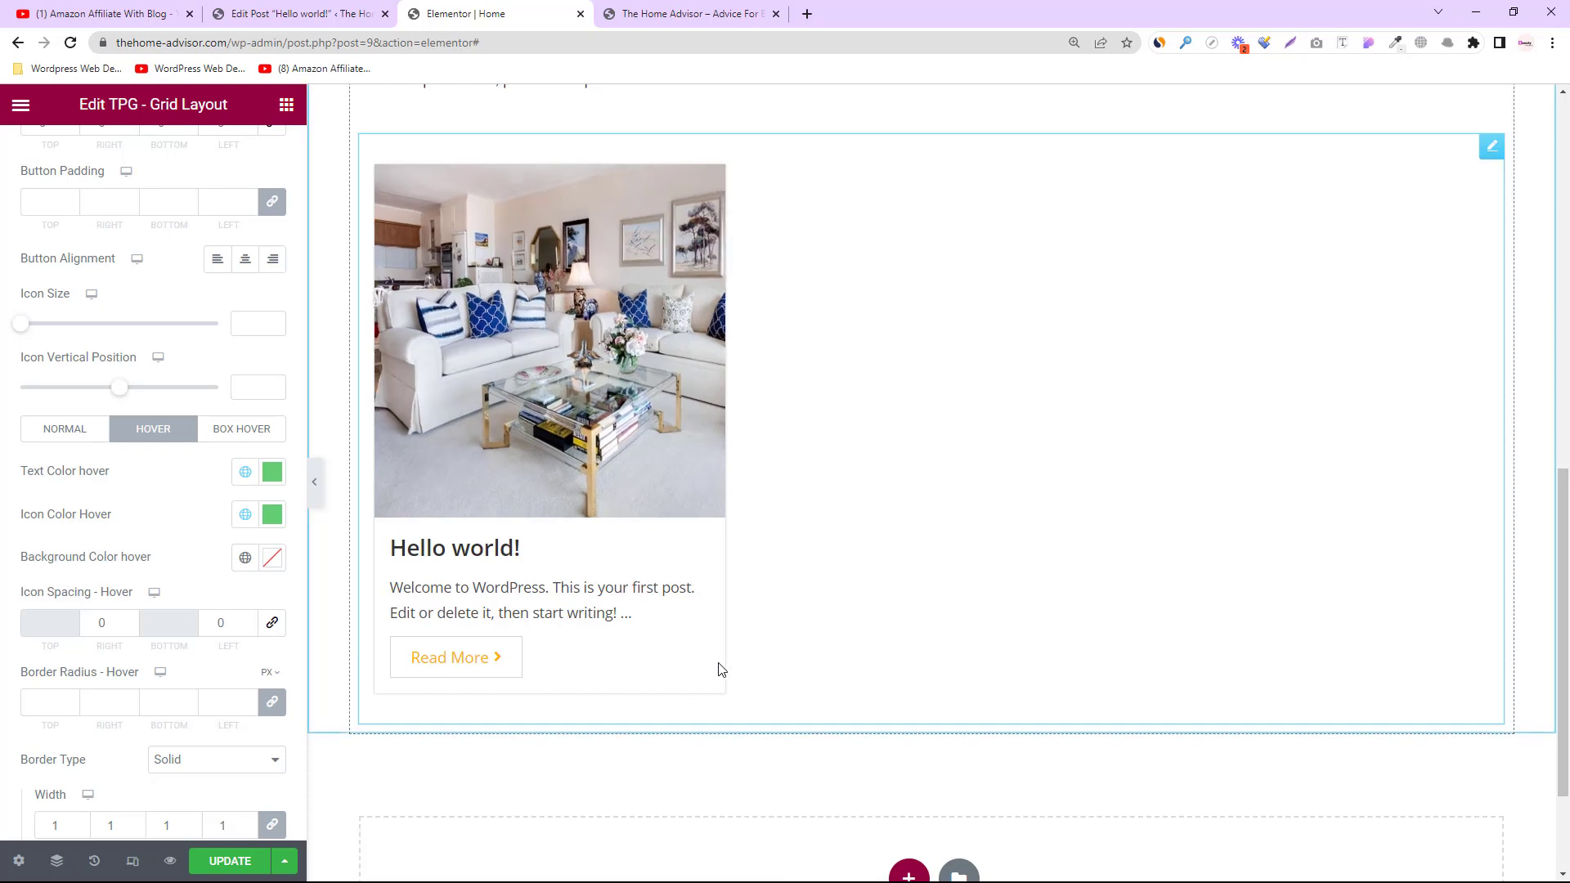
Step: Set the post title's visibility style to Show in 2 lines in the grid's settings
scroll(449, 718, "up", 4)
scroll(270, 597, "up", 4)
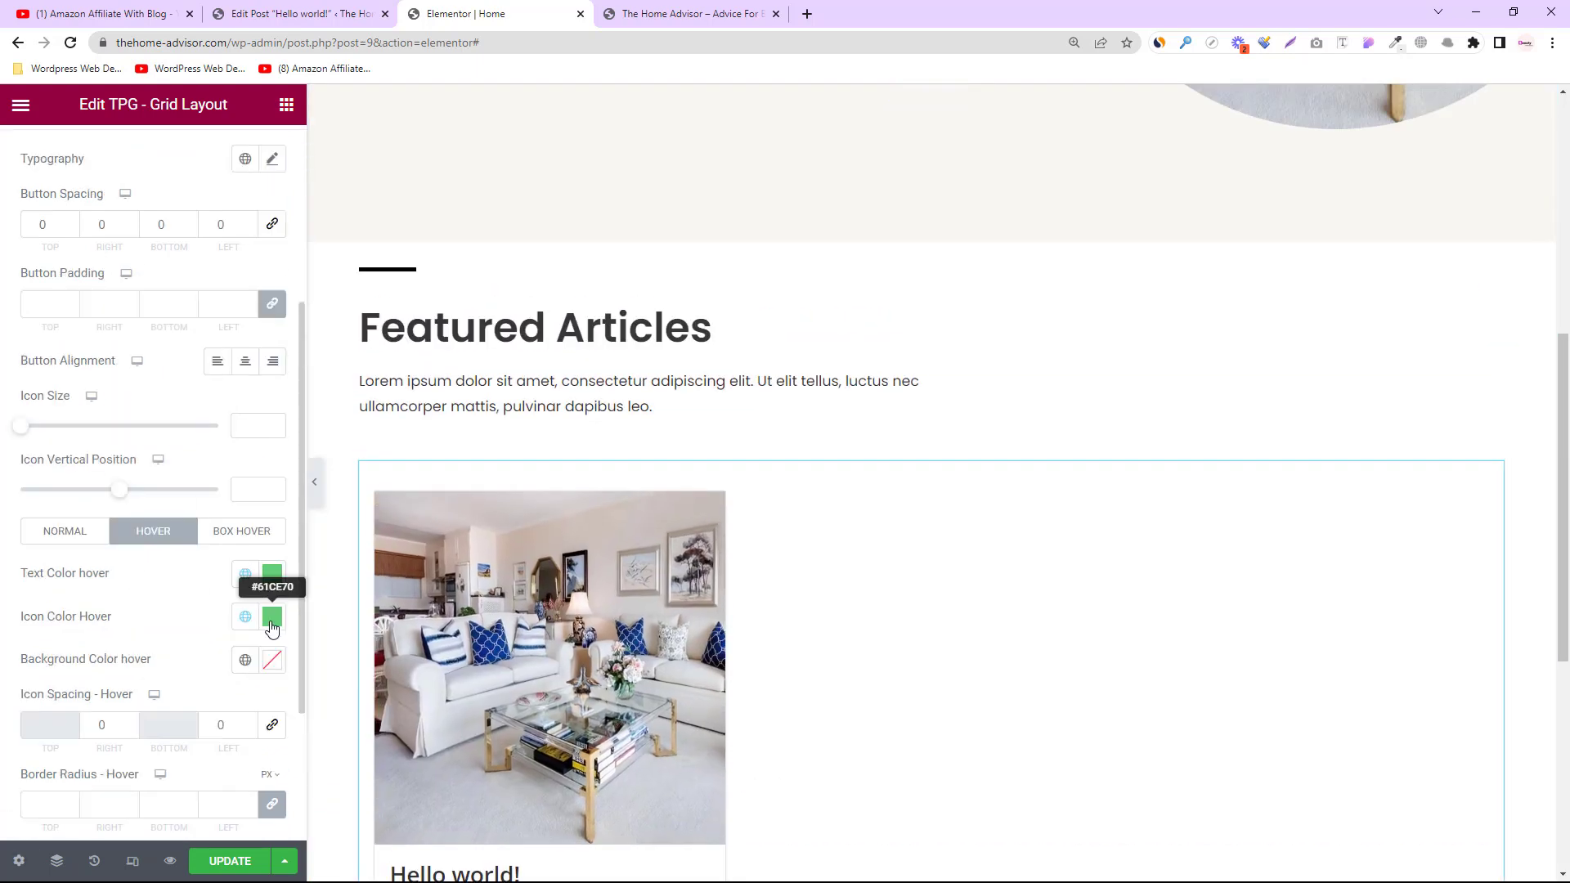
left_click(164, 313)
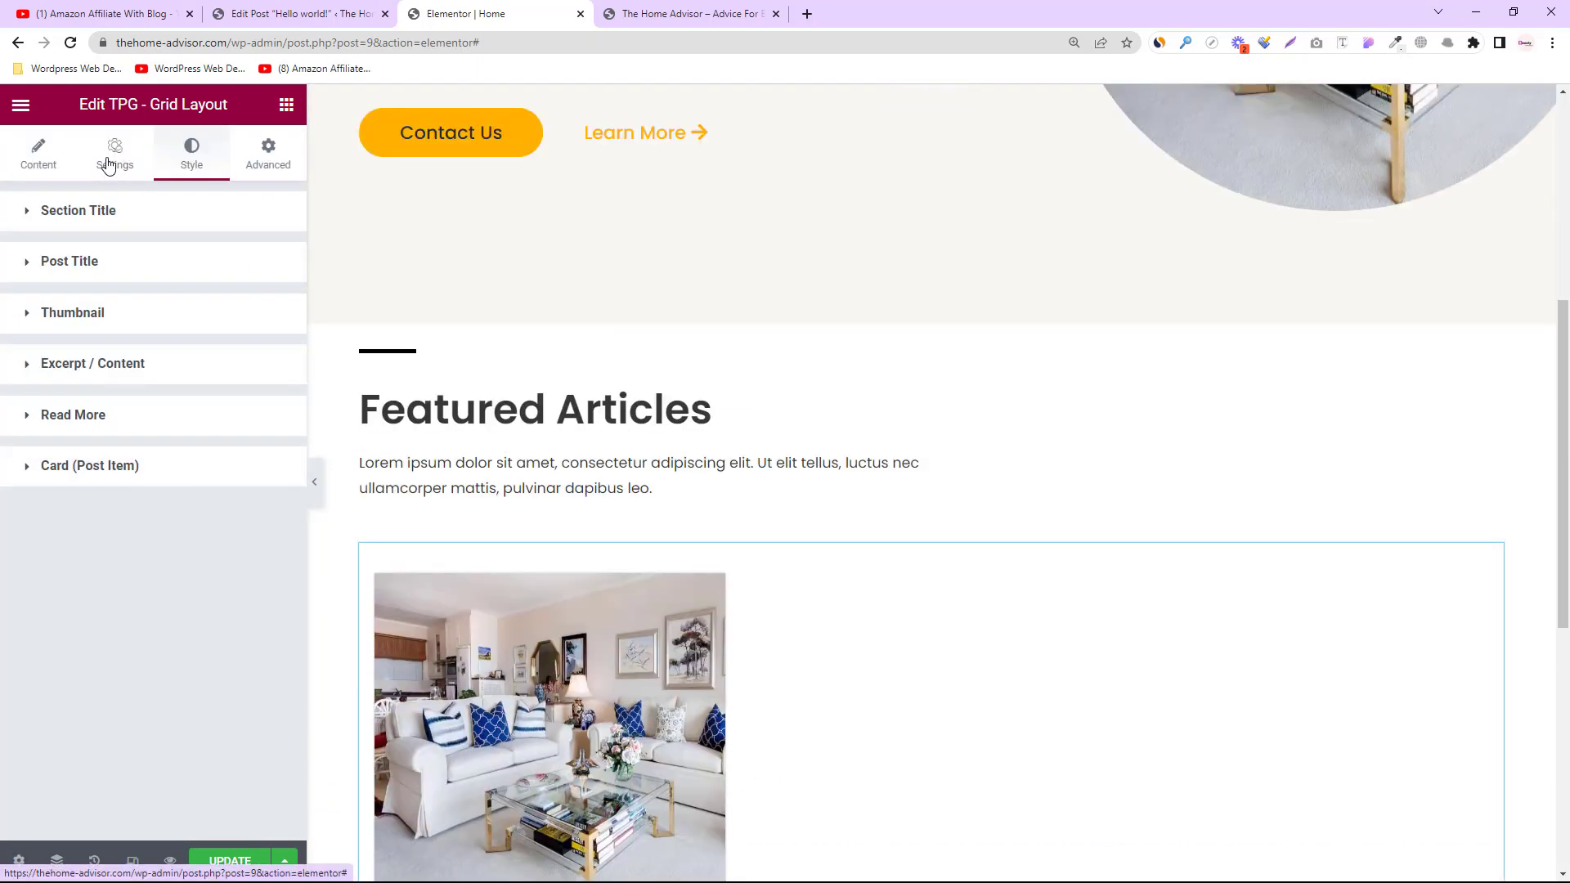
left_click(115, 155)
left_click(105, 581)
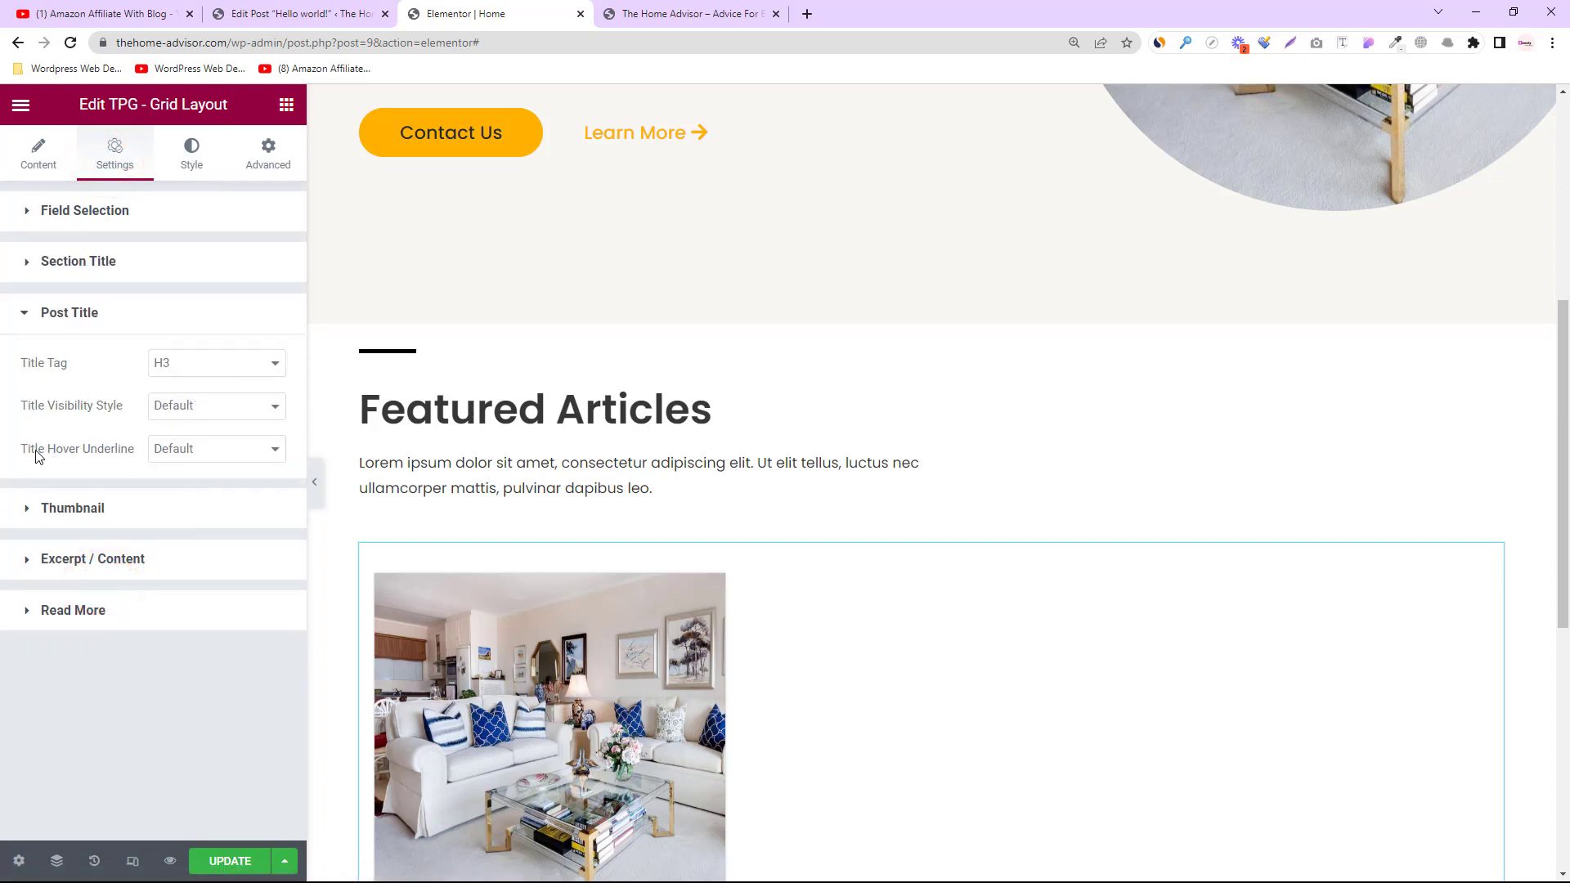
left_click(196, 407)
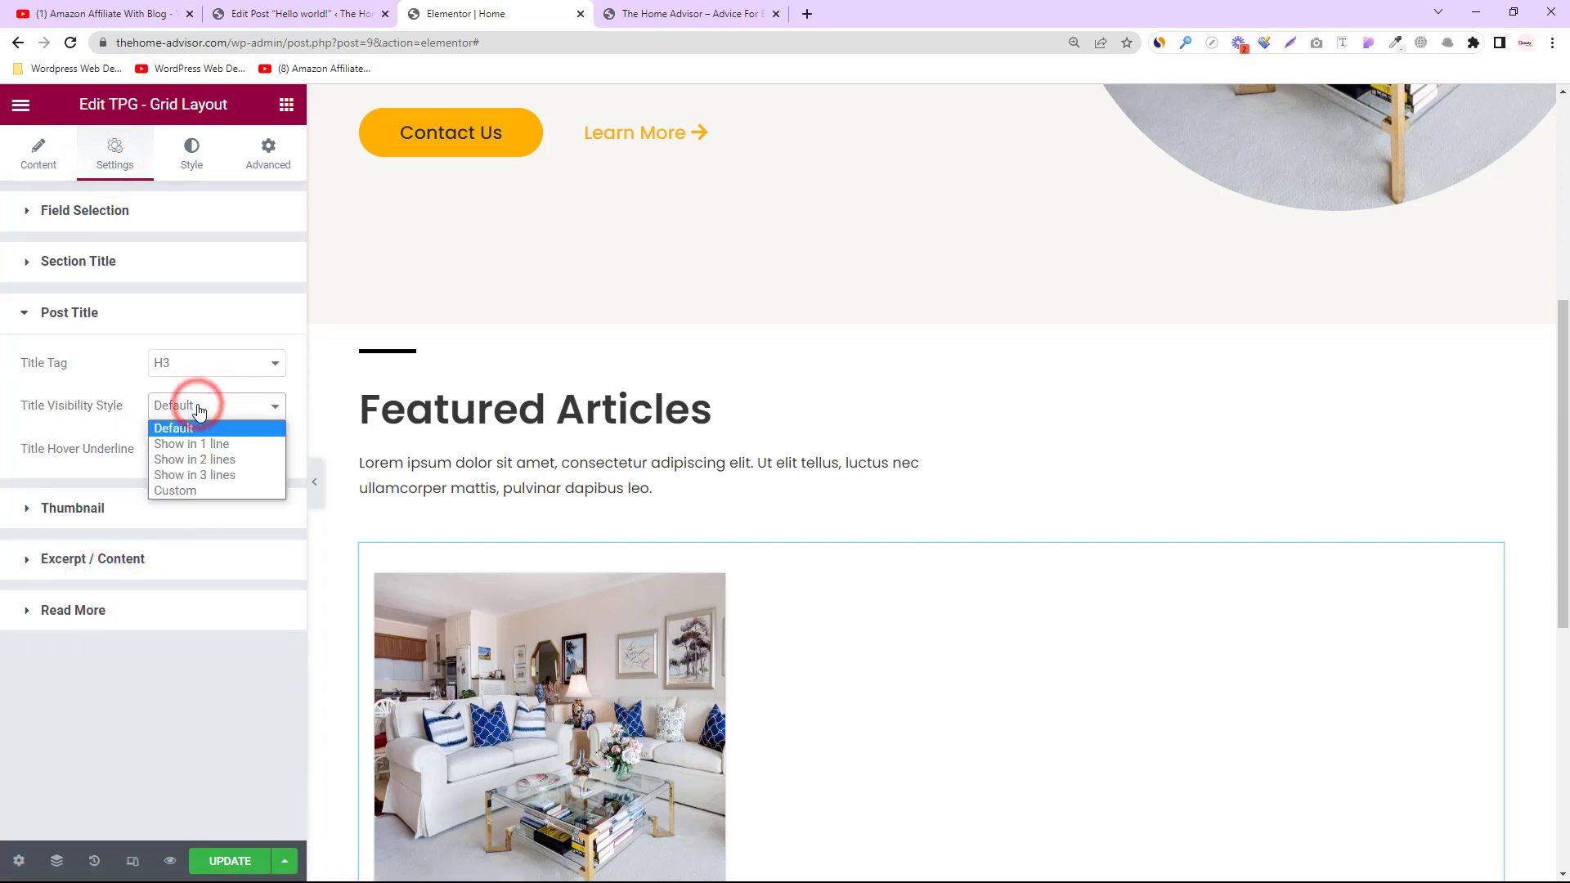
left_click(203, 458)
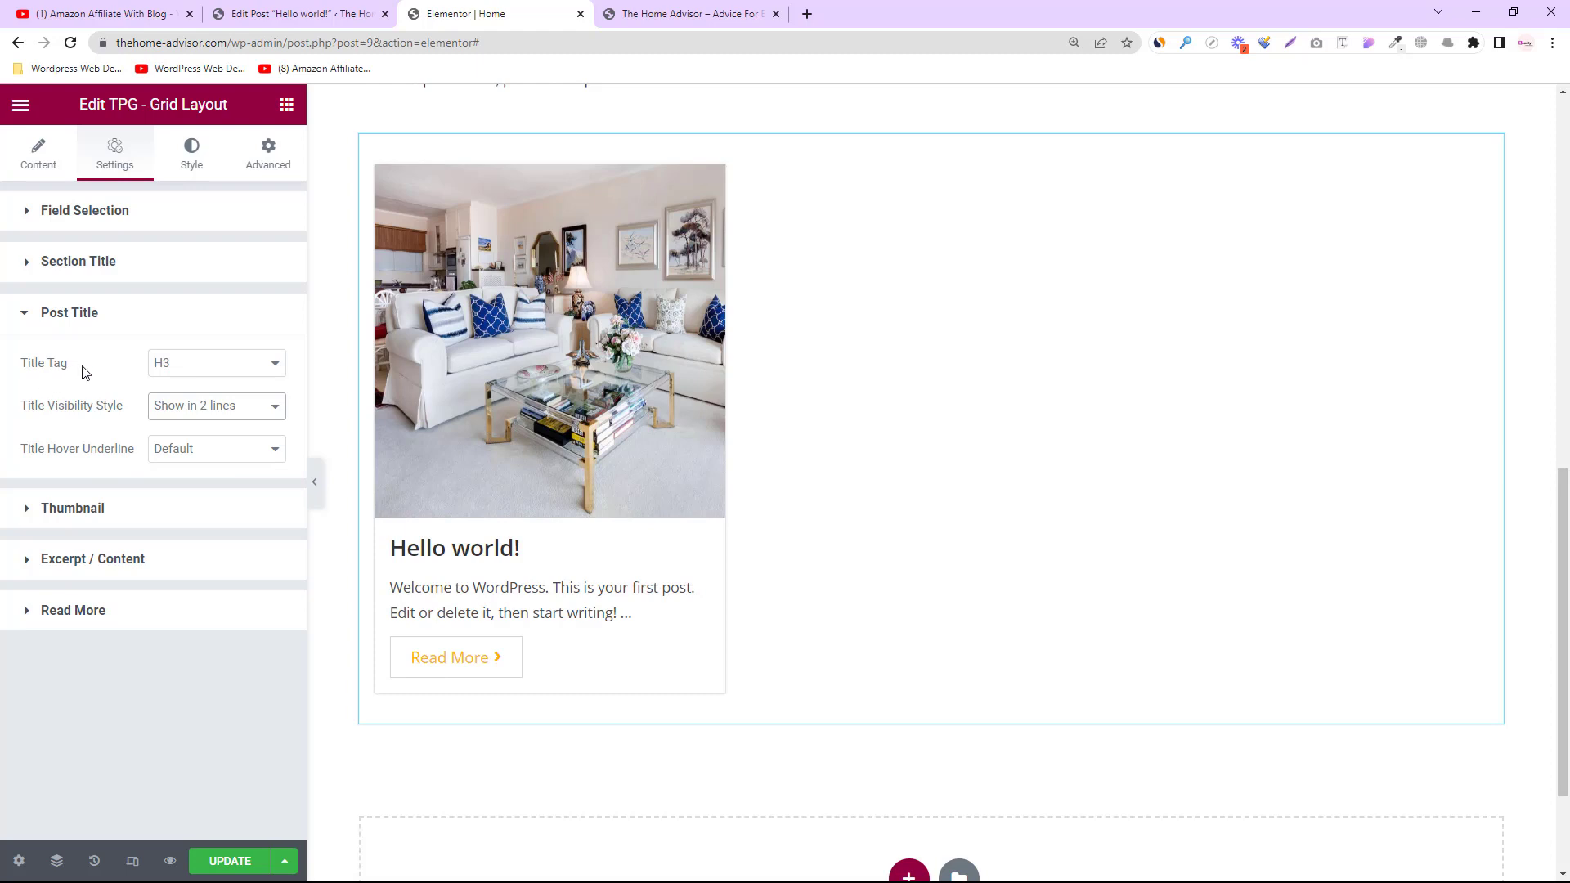
Step: Review the thumbnail's image size choices and open the grid's excerpt settings
left_click(123, 510)
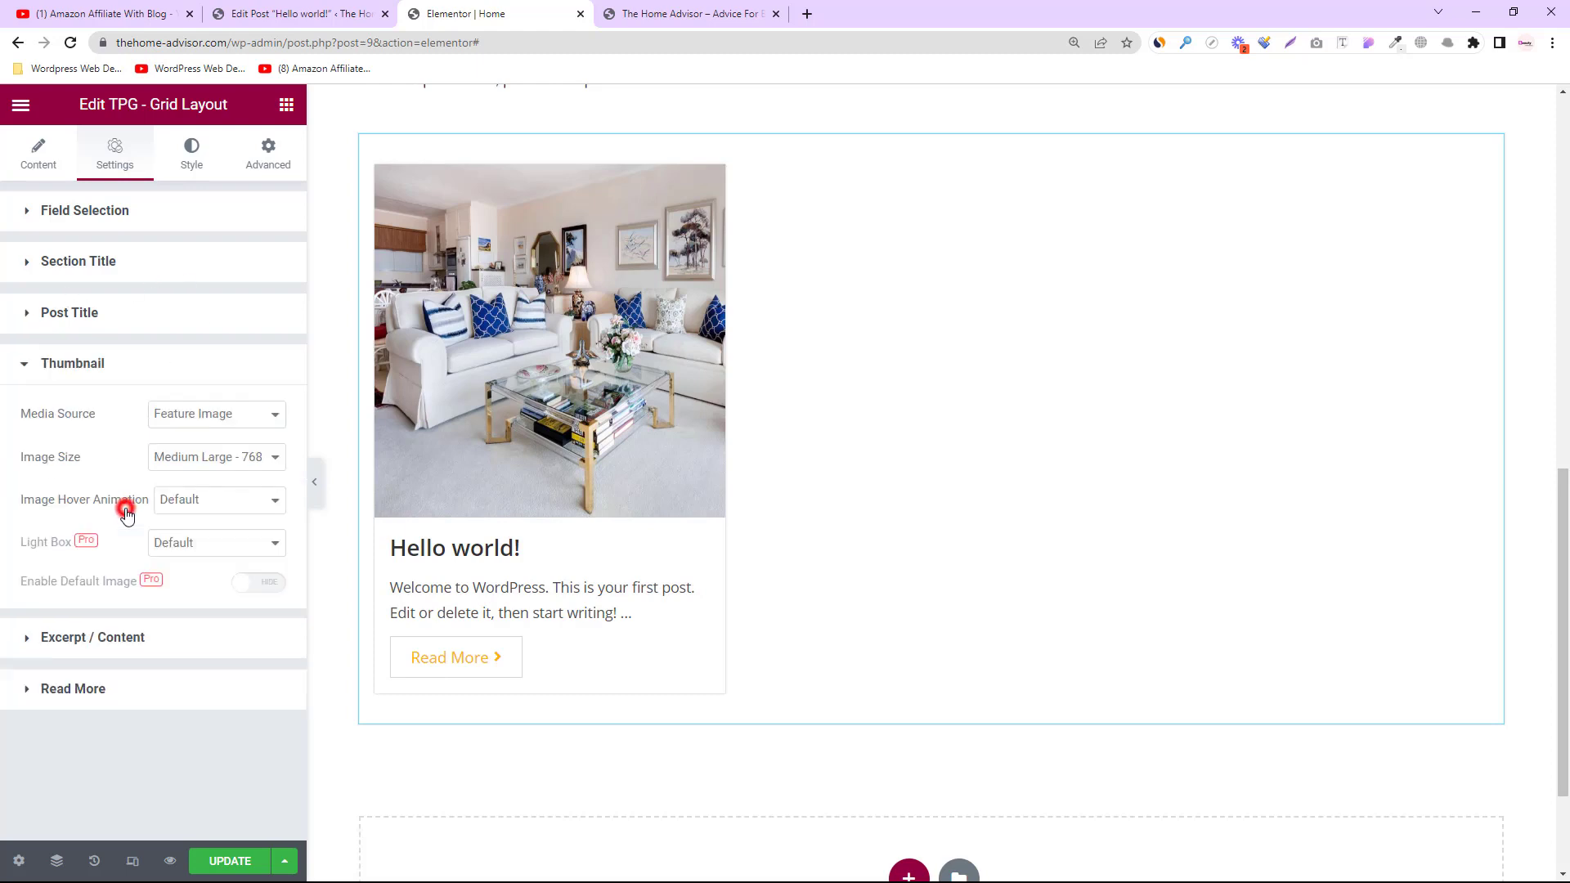
left_click(220, 461)
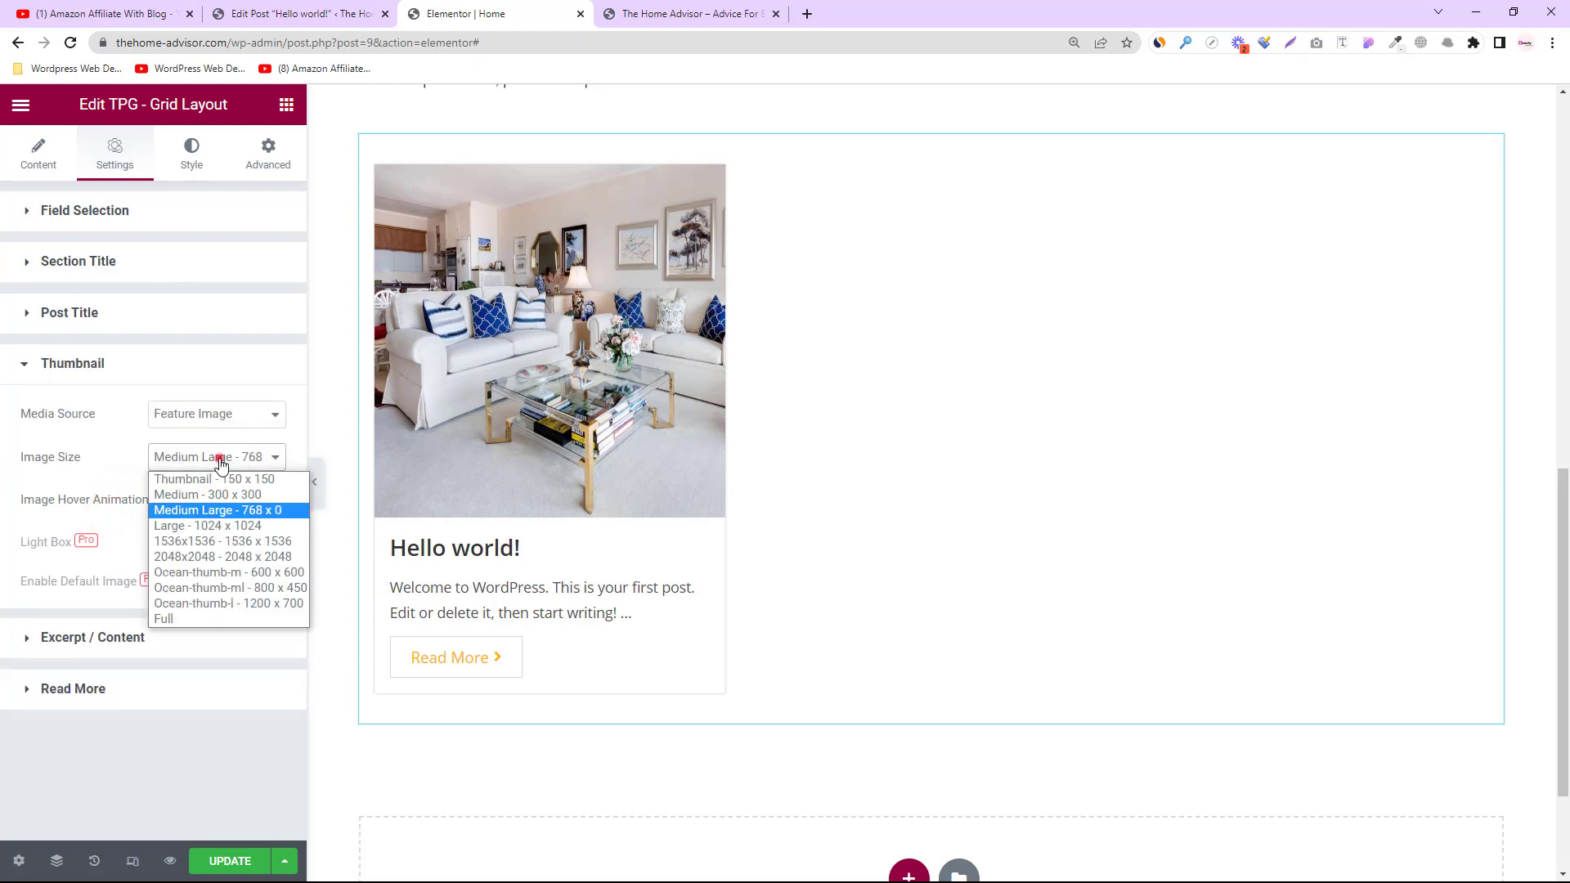
left_click(906, 483)
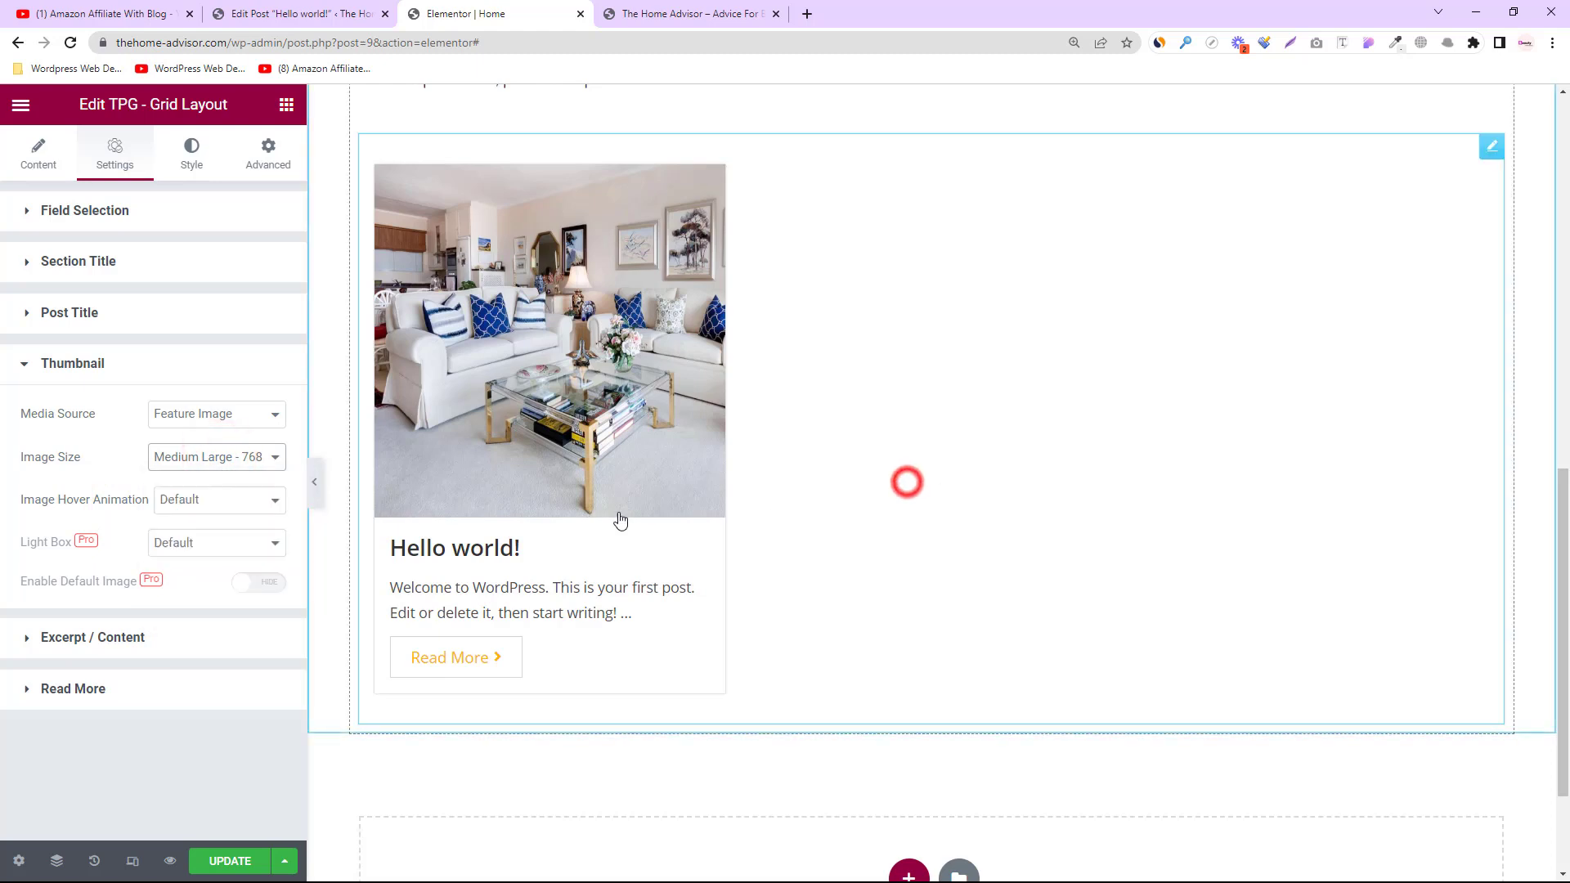
left_click(143, 630)
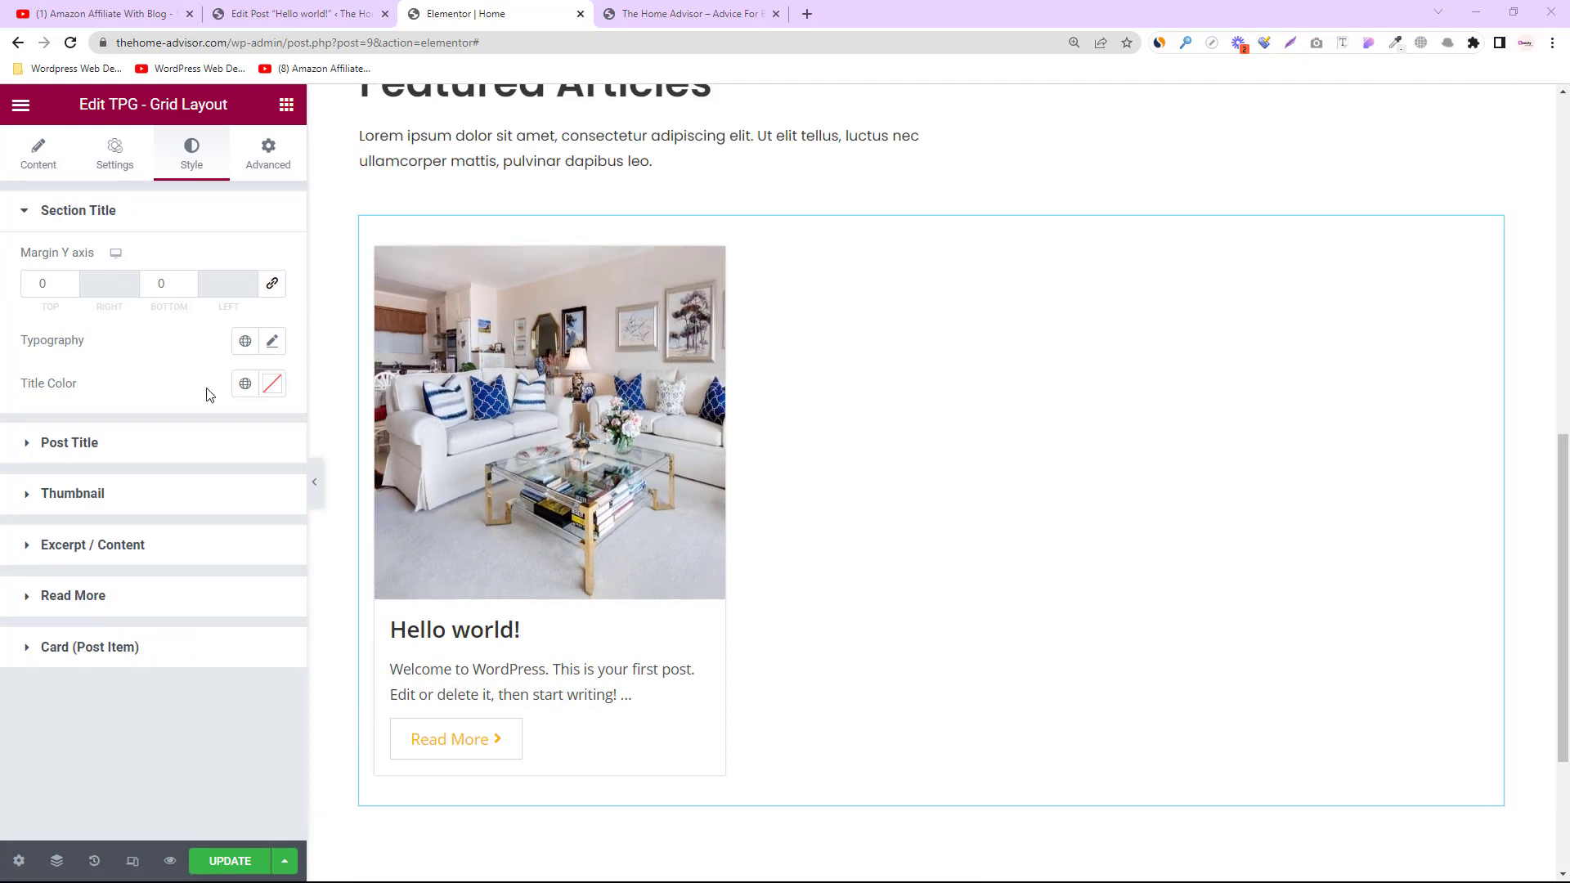
Step: Set the post card's border radius to 15 px on all four sides
left_click(110, 642)
scroll(221, 582, "down", 4)
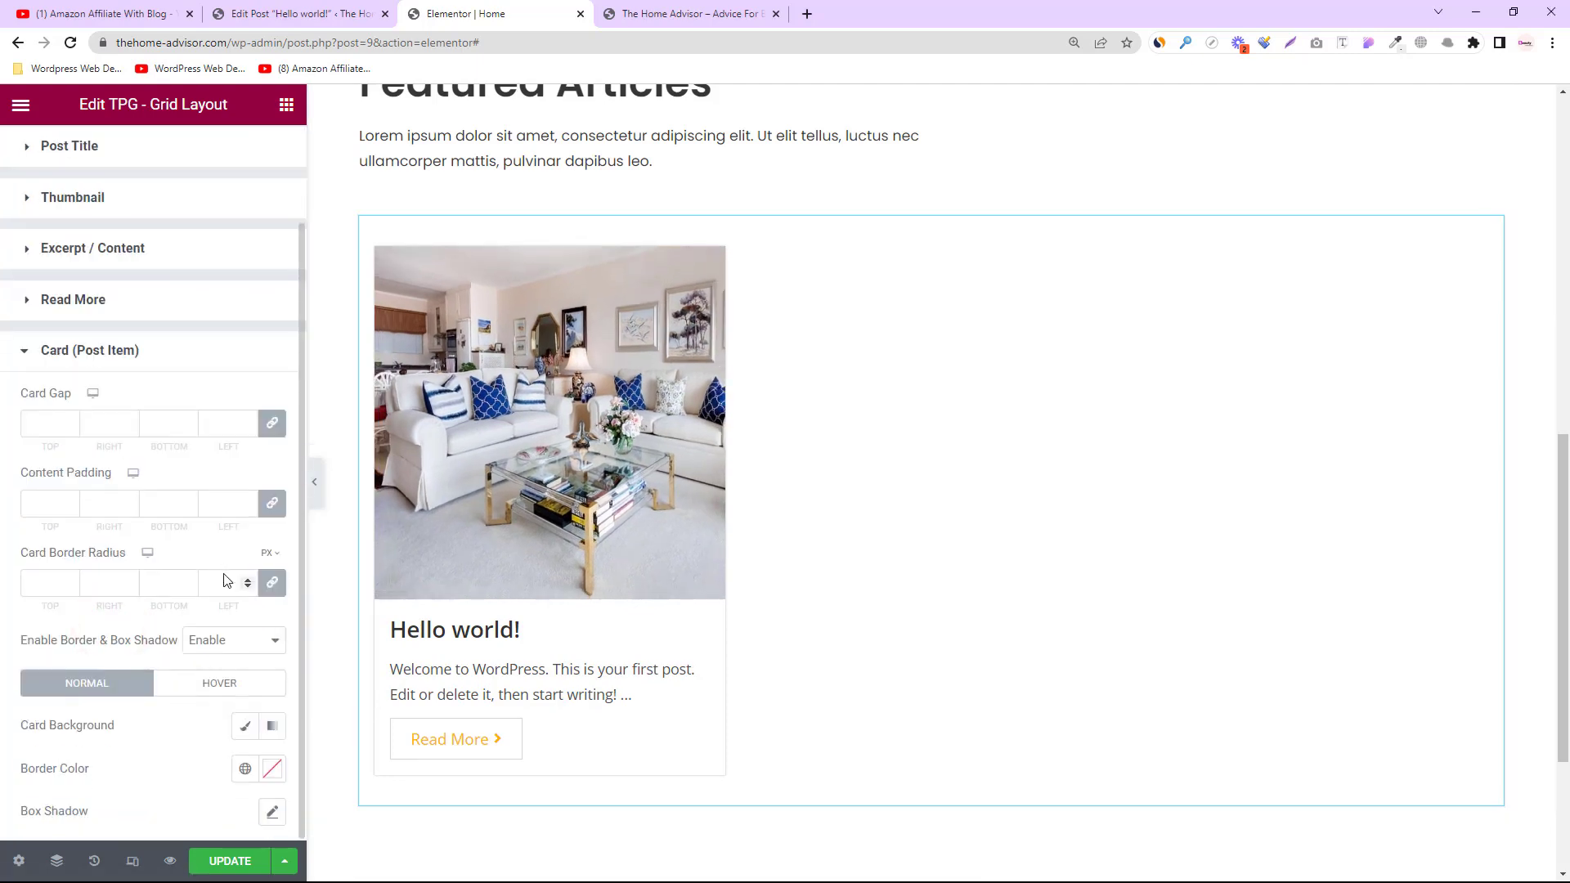
left_click(47, 581)
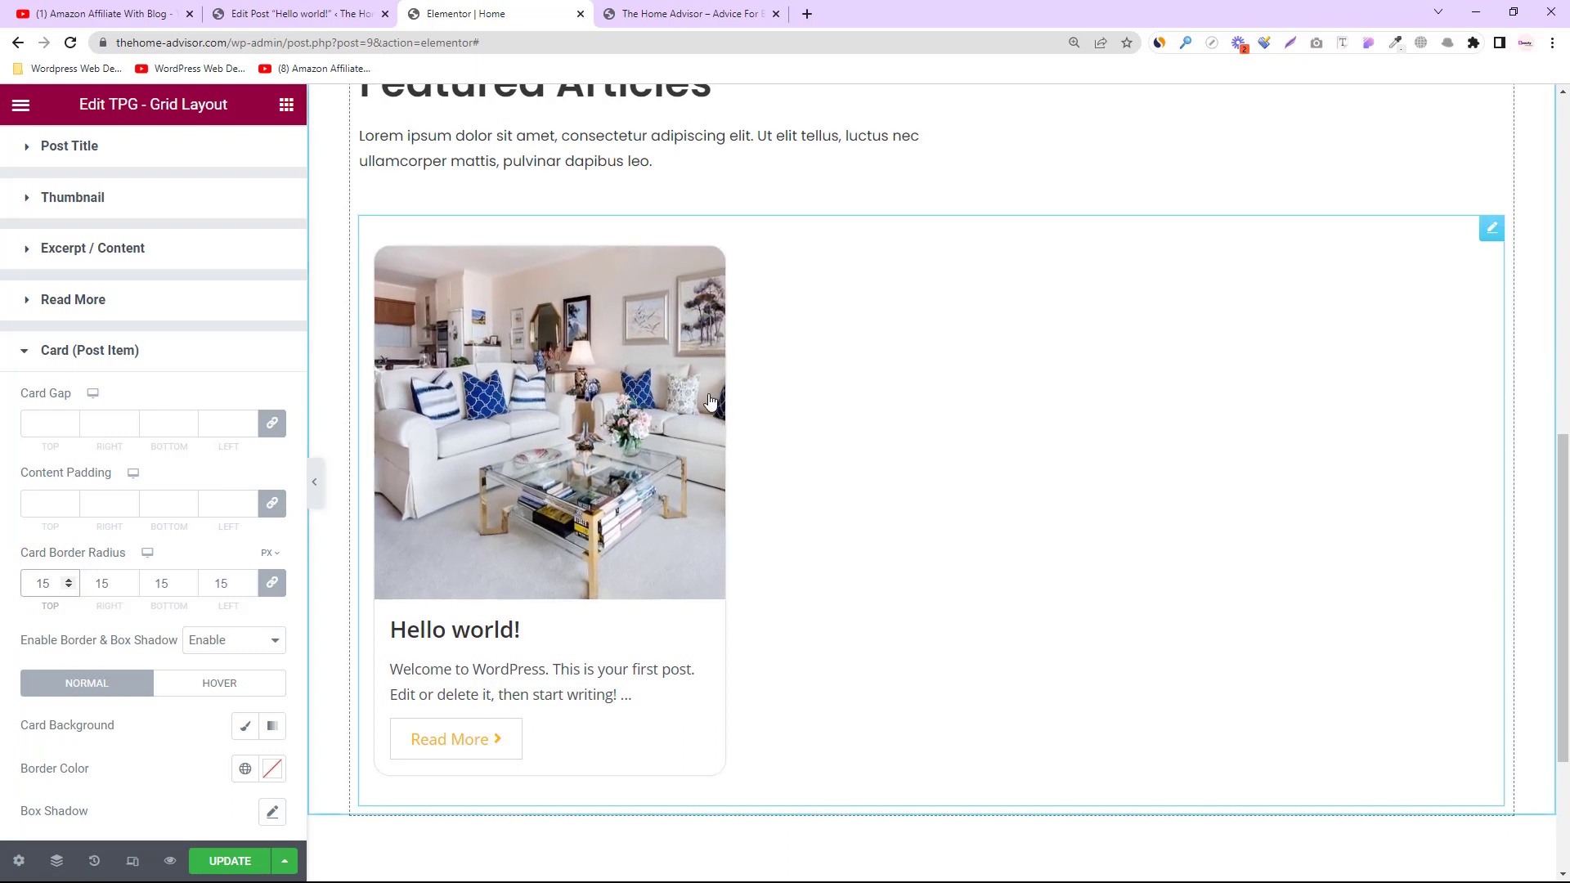
Step: Give the post card a global gray border color and a box shadow colored rgba(0, 0, 0, 0.28)
left_click(274, 816)
scroll(159, 693, "down", 3)
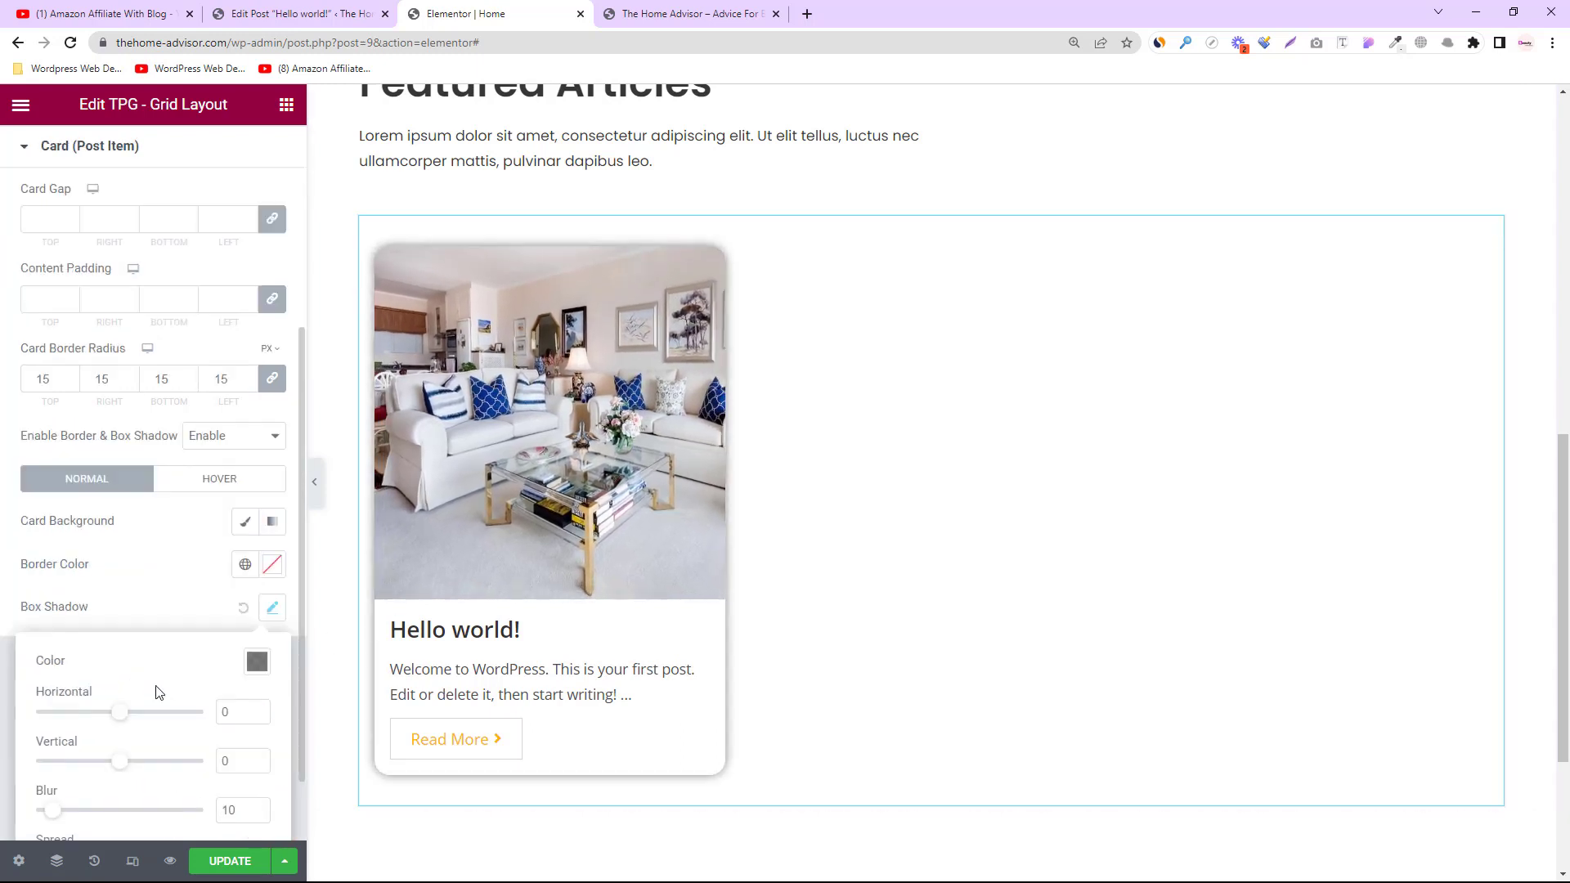
scroll(160, 694, "down", 1)
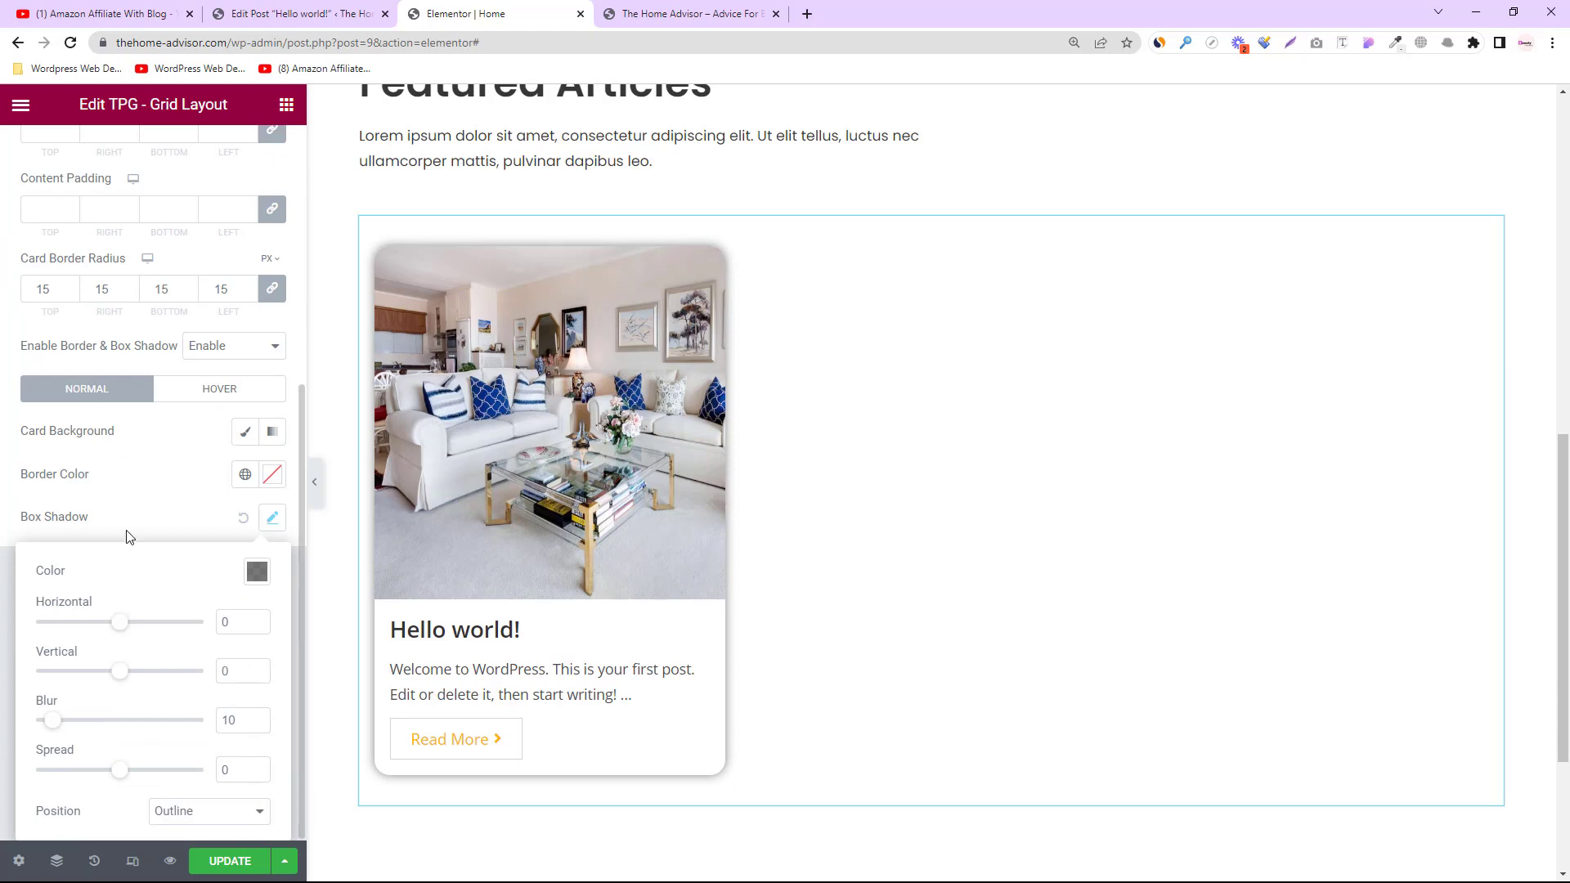
left_click(150, 542)
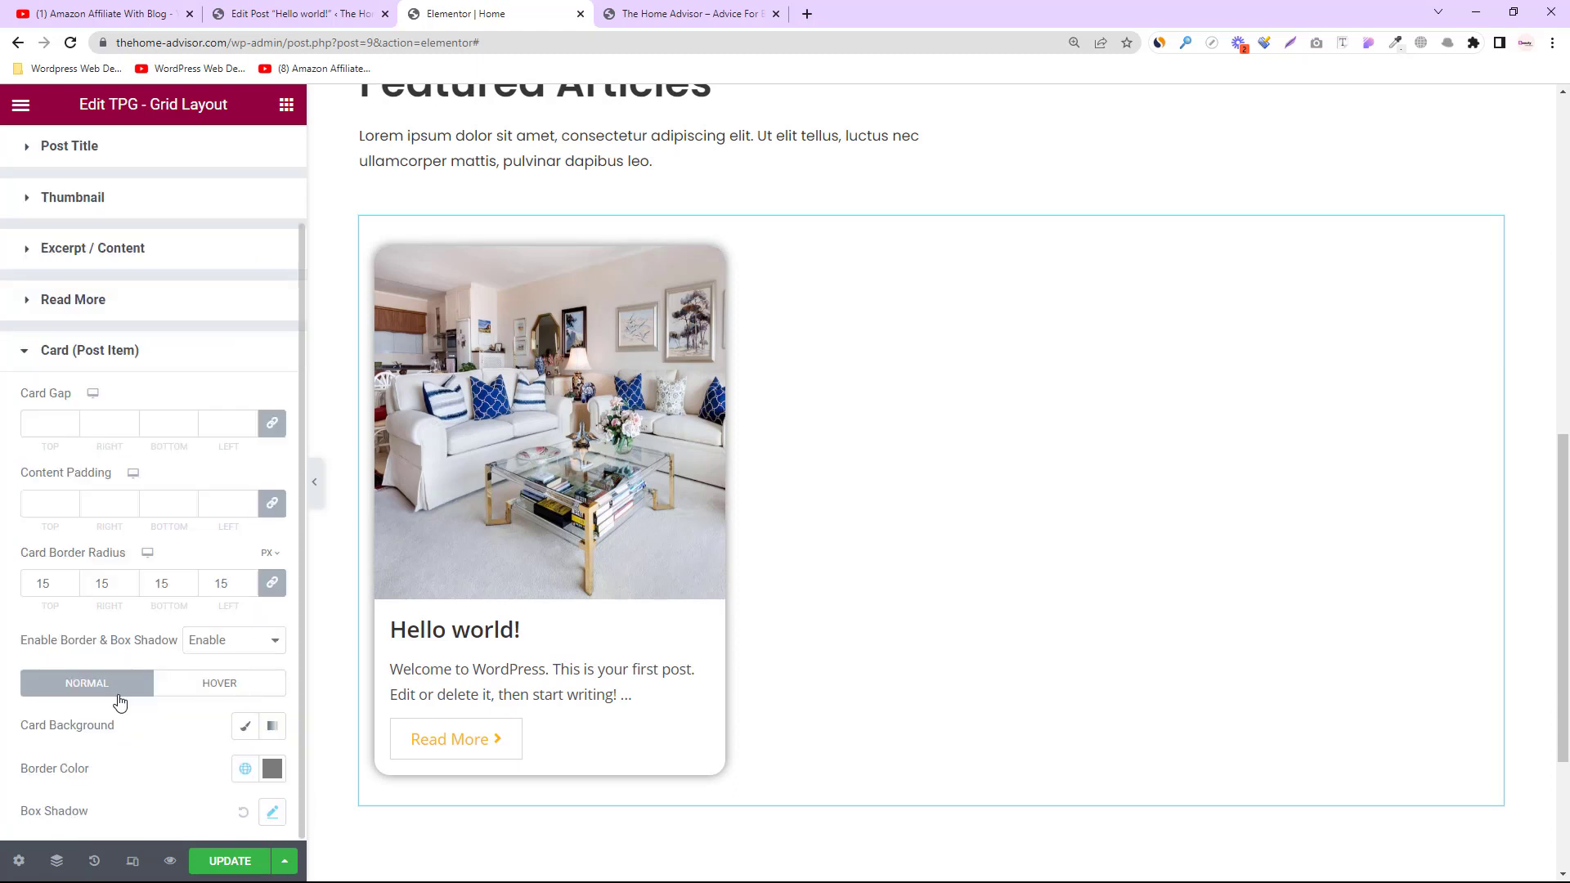
left_click(276, 815)
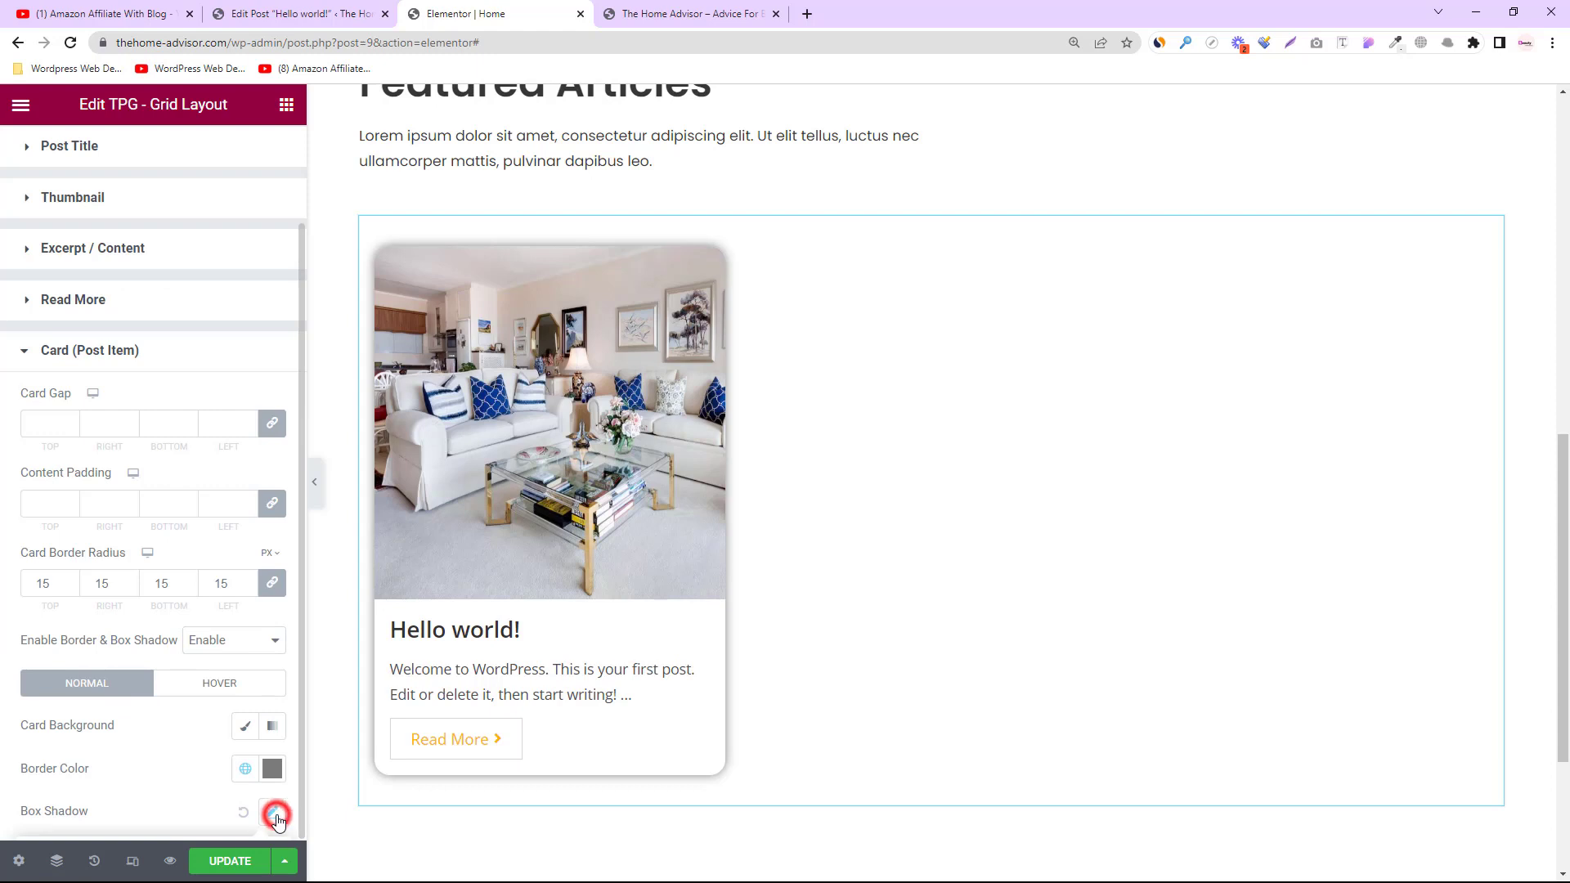
scroll(196, 764, "down", 3)
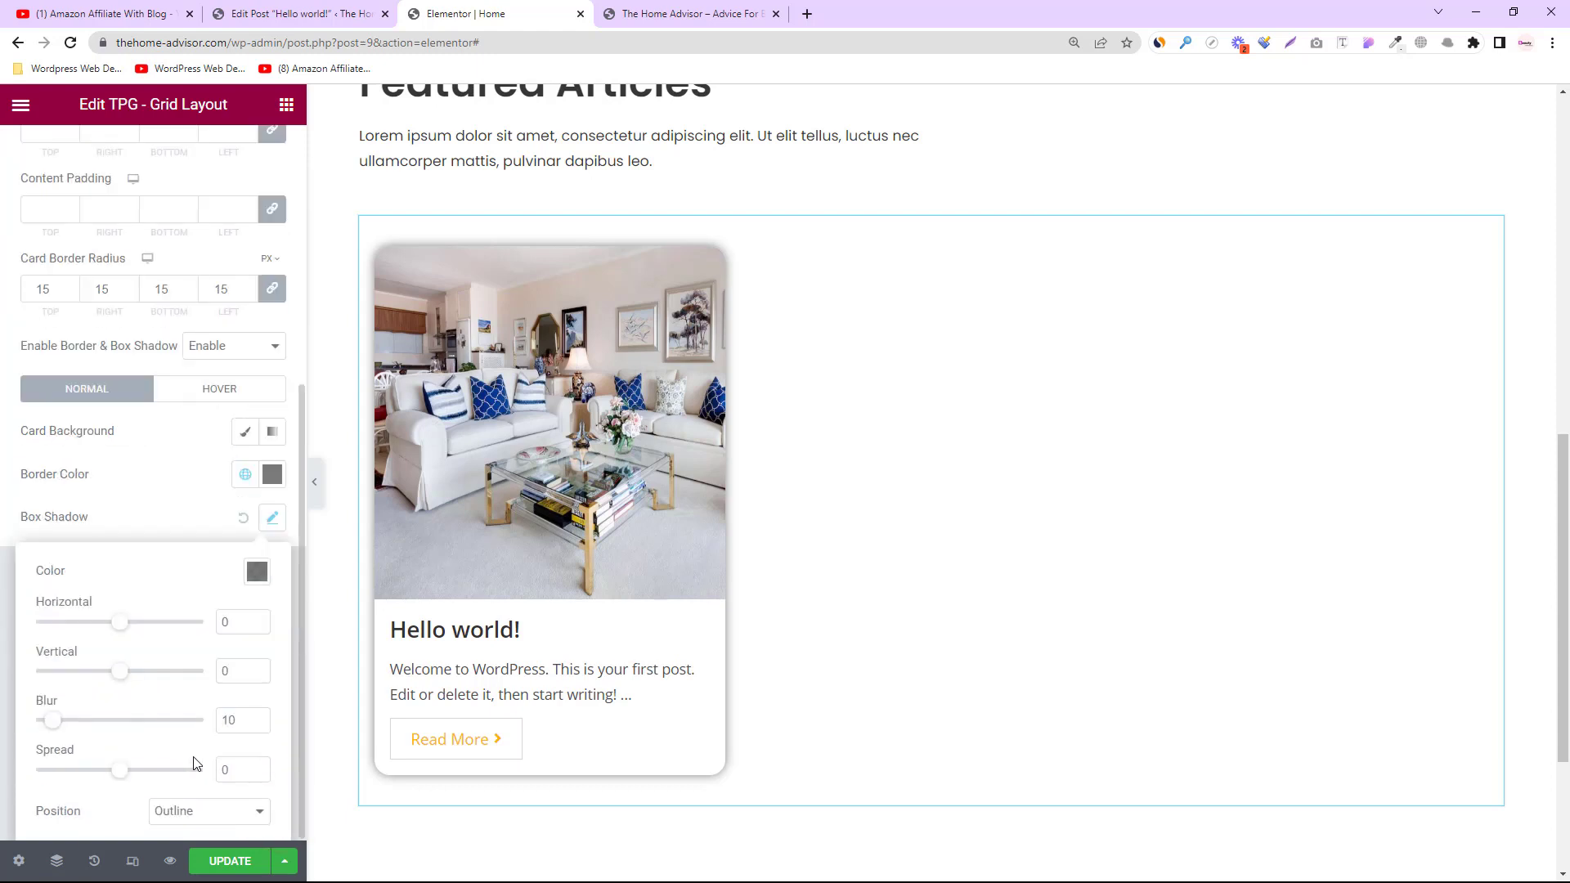
left_click(260, 581)
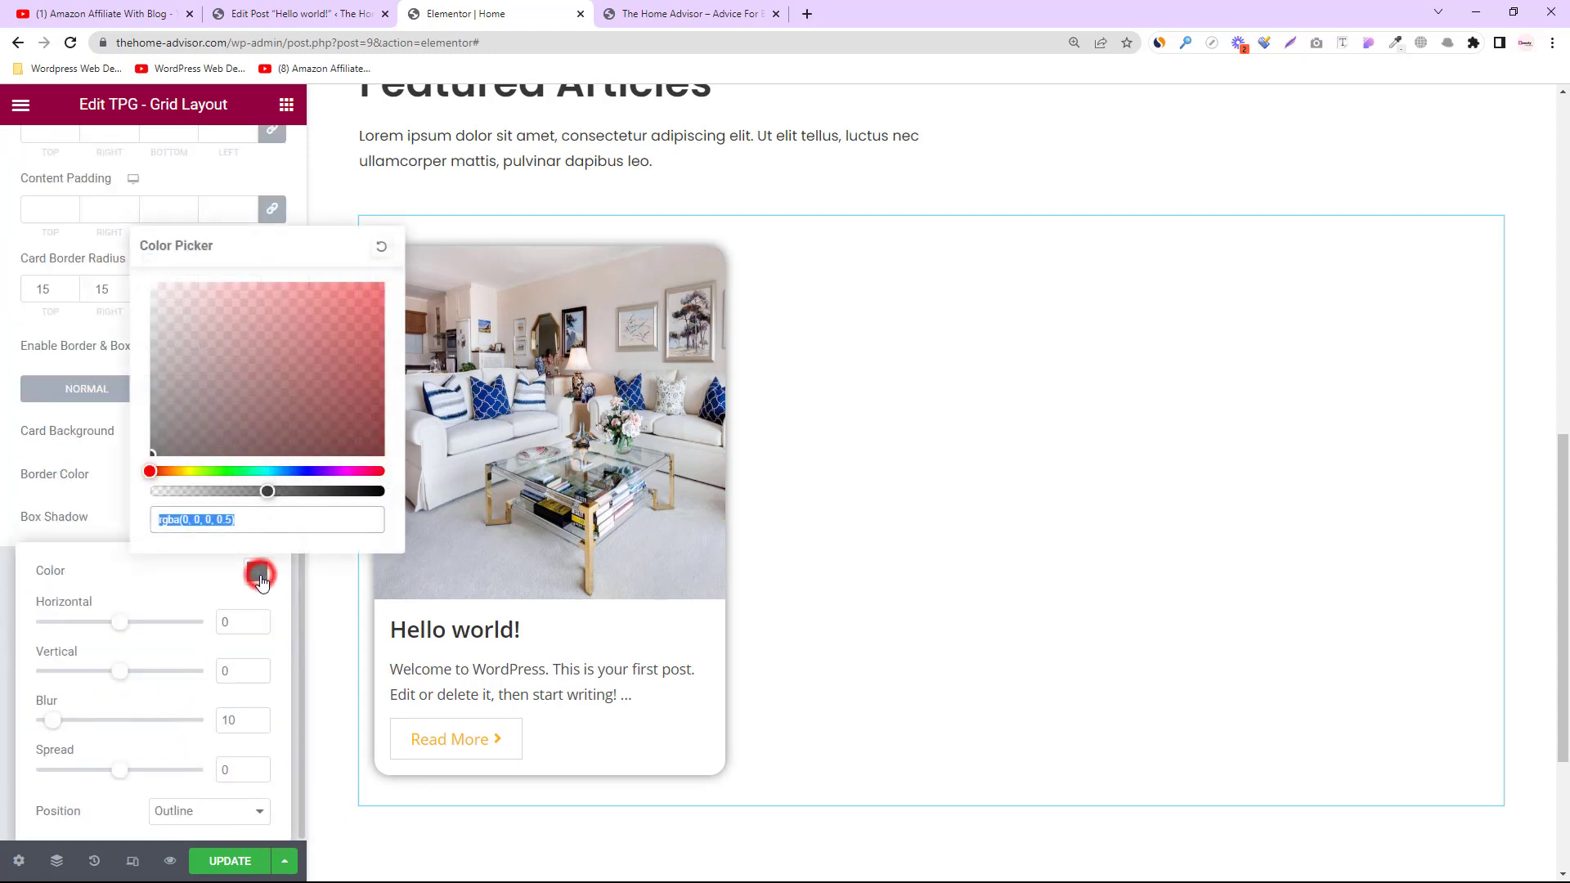
left_click_drag(264, 492, 219, 473)
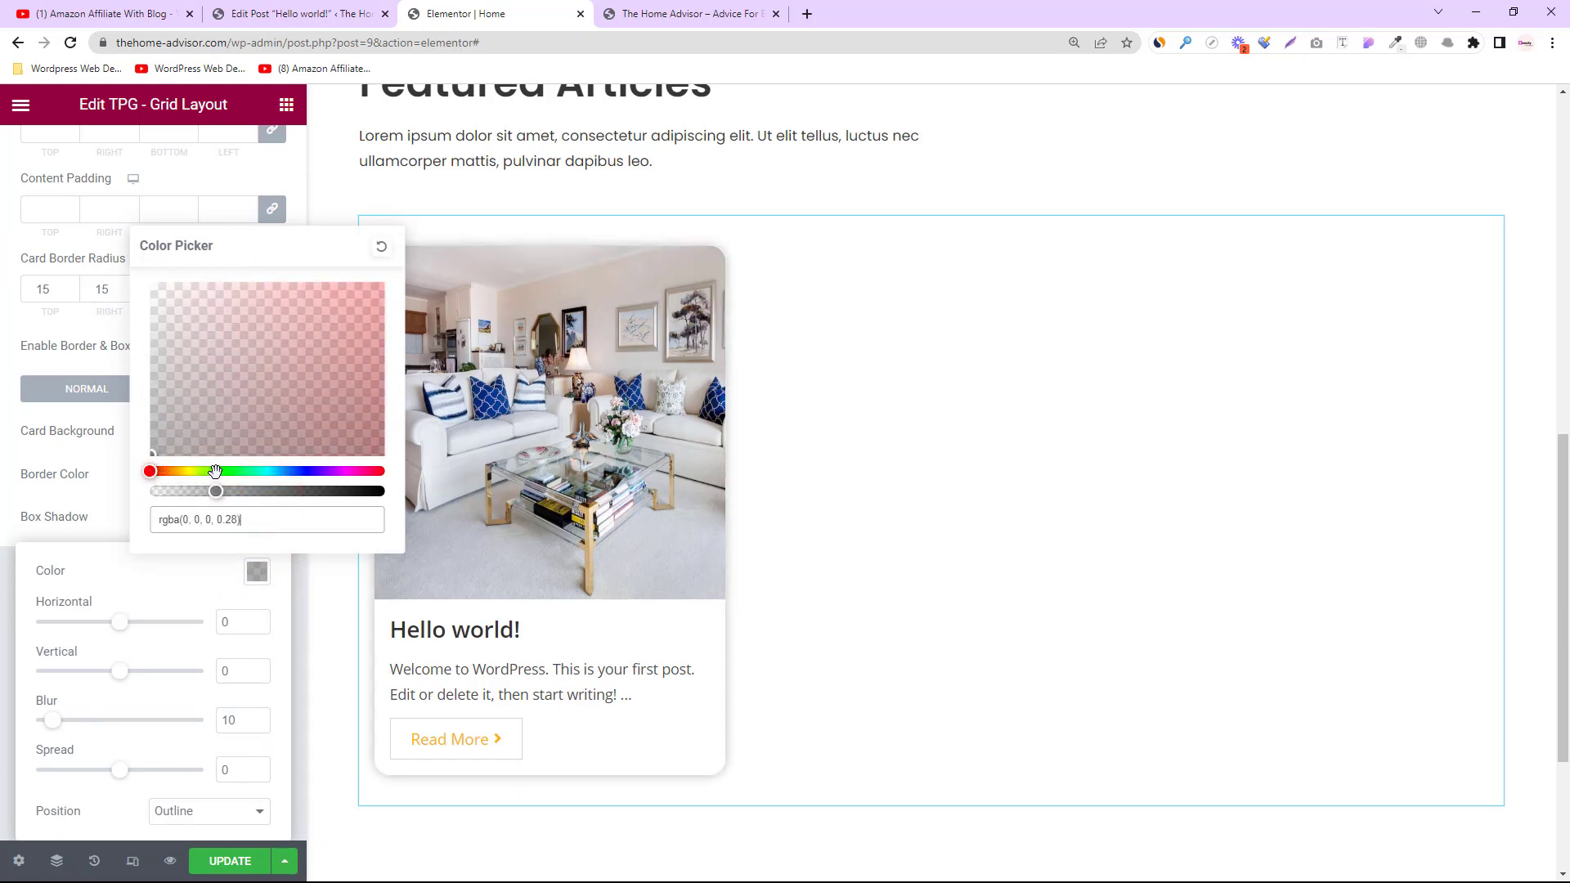
left_click(309, 792)
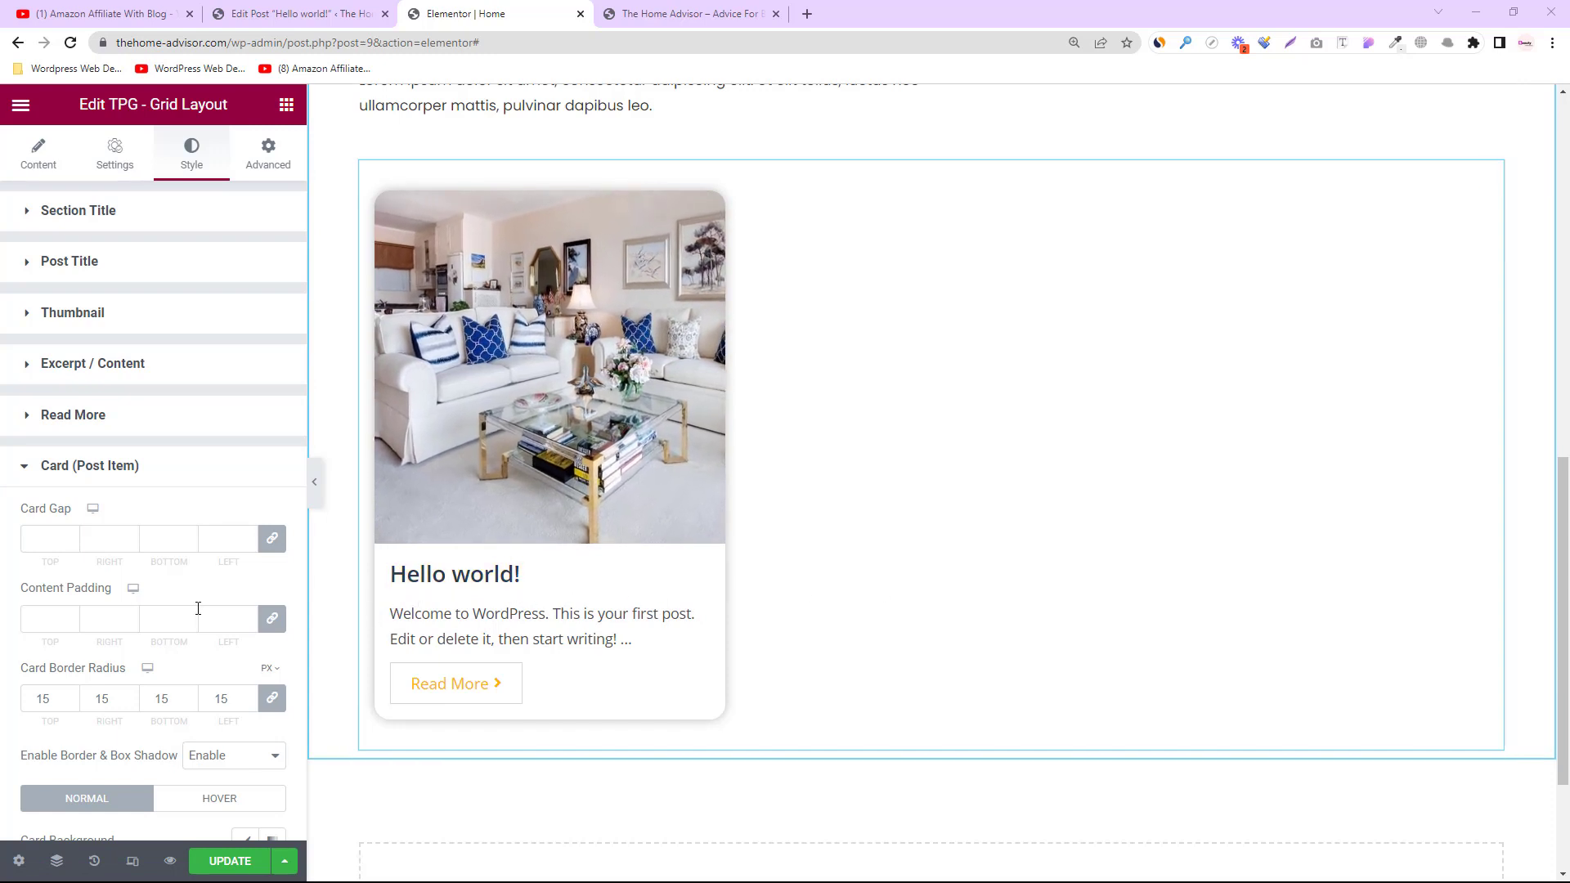
Step: Set the card's content padding, unlinked, to 0 top, 30 right, 25 bottom and 30 left
left_click(47, 619)
type("25")
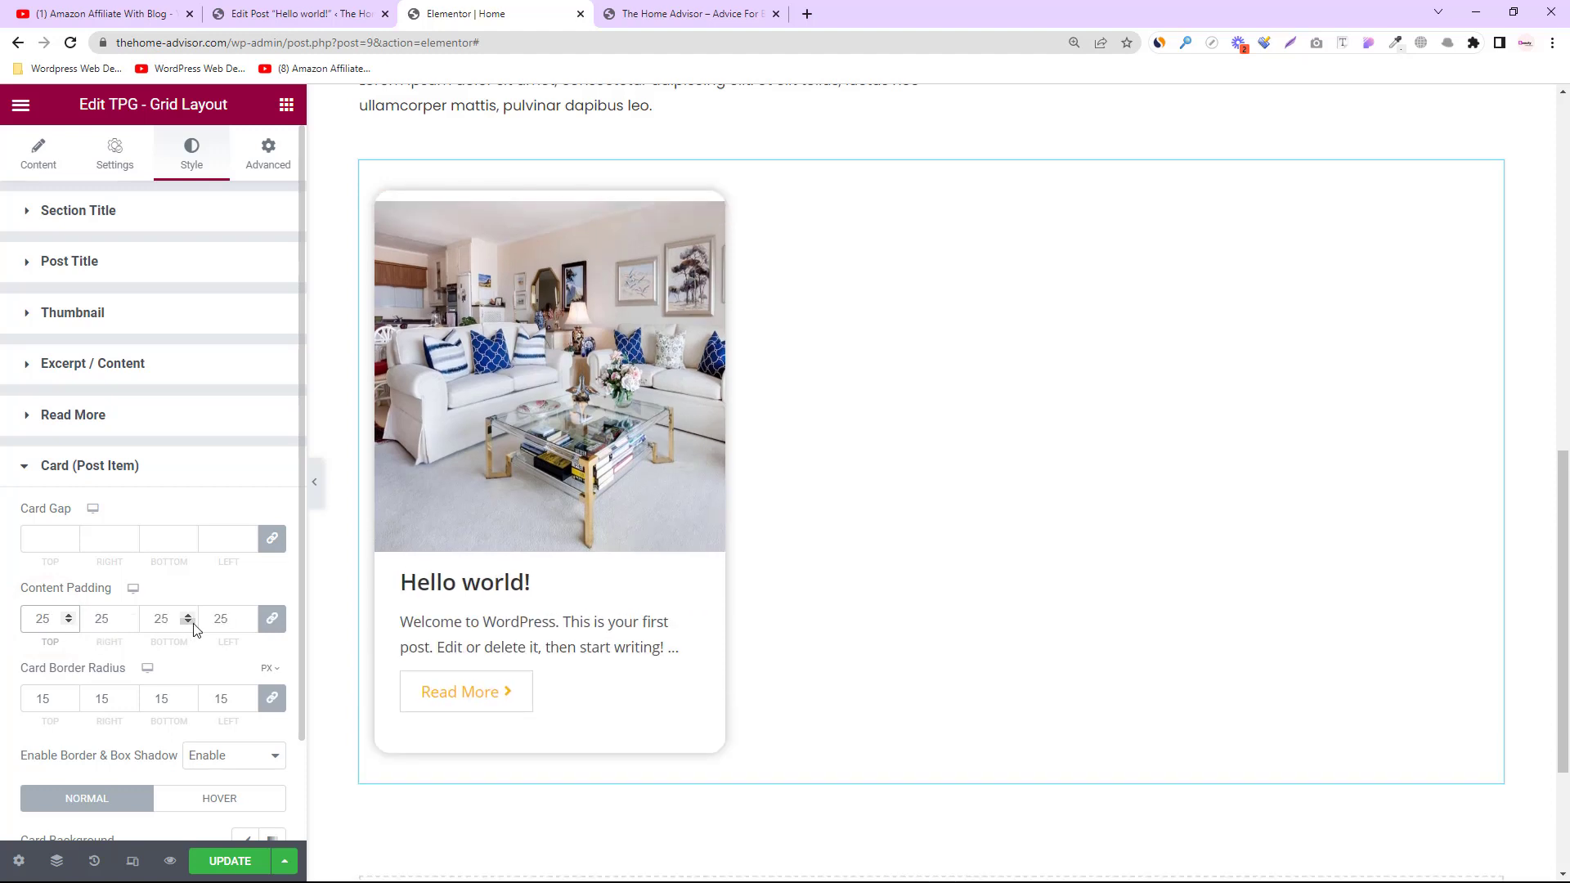
left_click(271, 622)
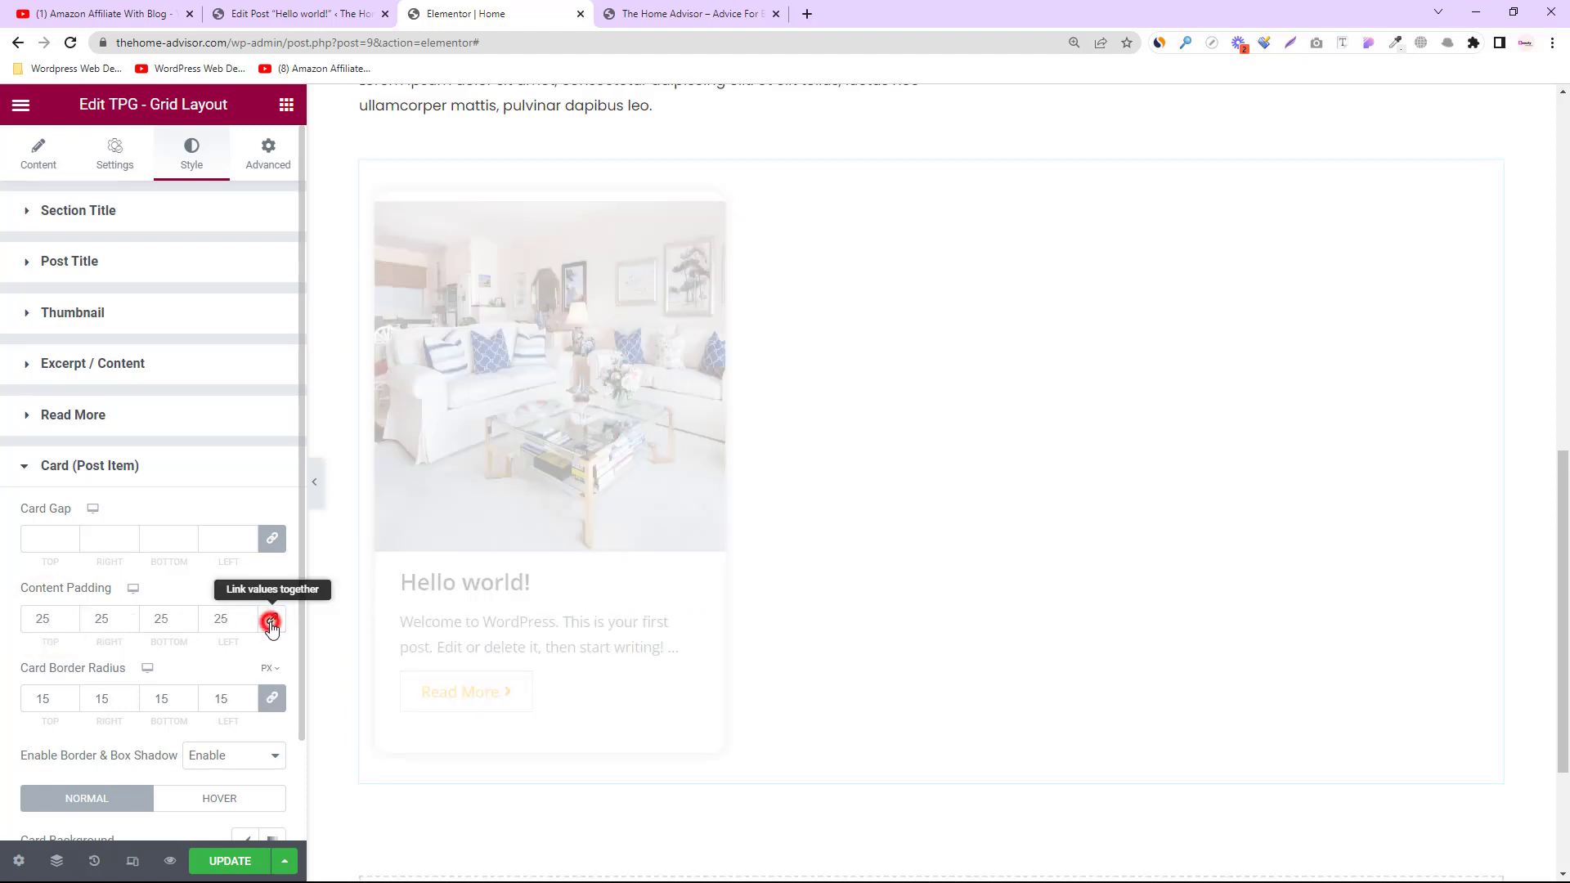
double_click(47, 619)
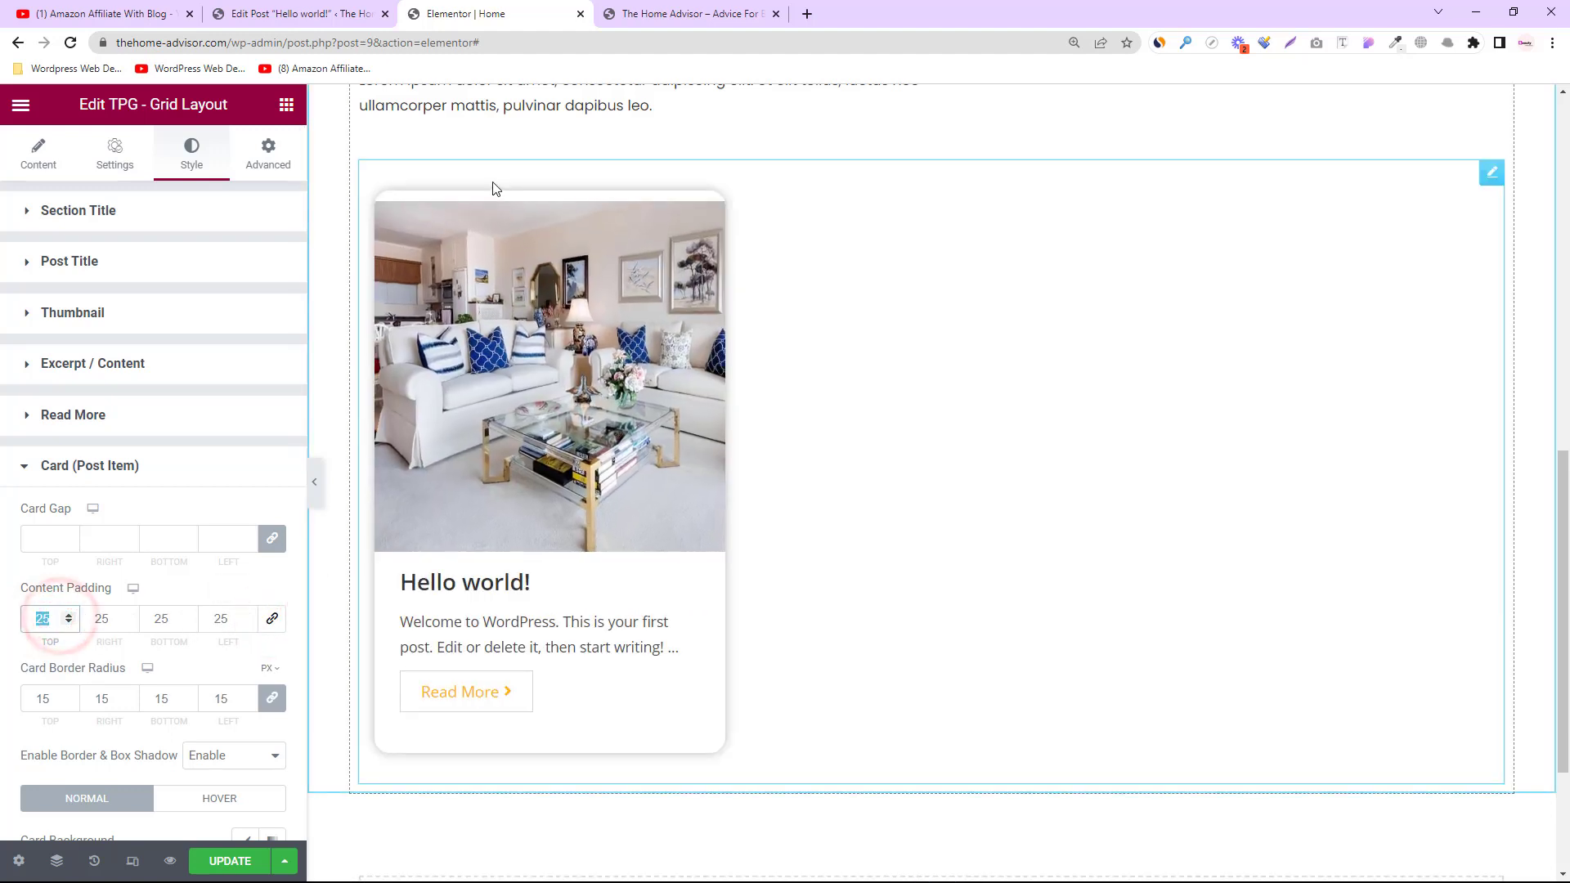
type("0")
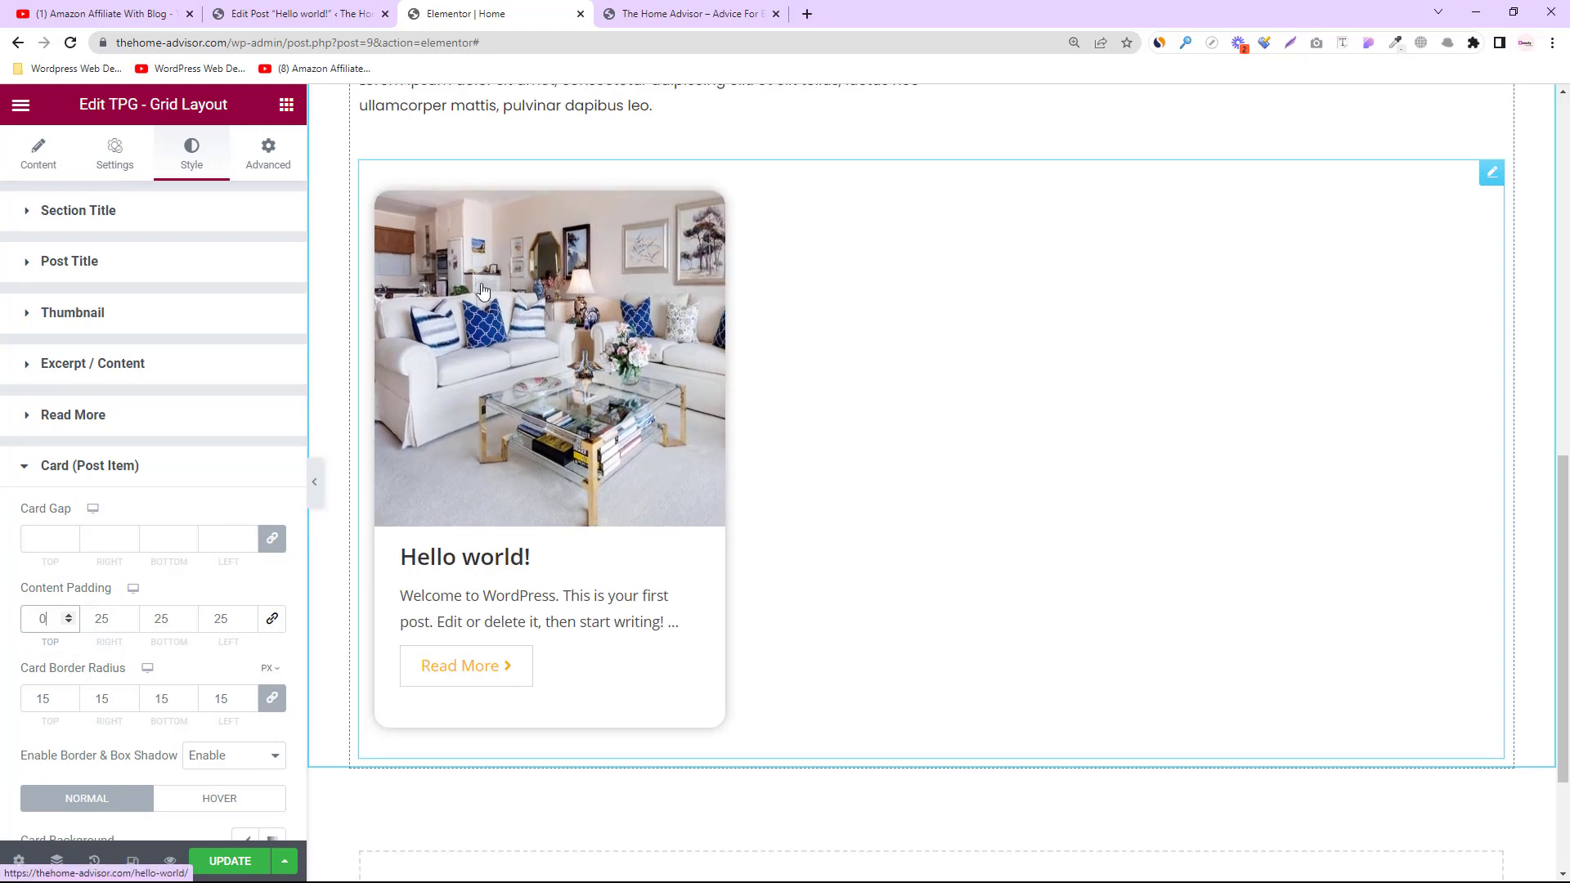
double_click(107, 616)
type("20")
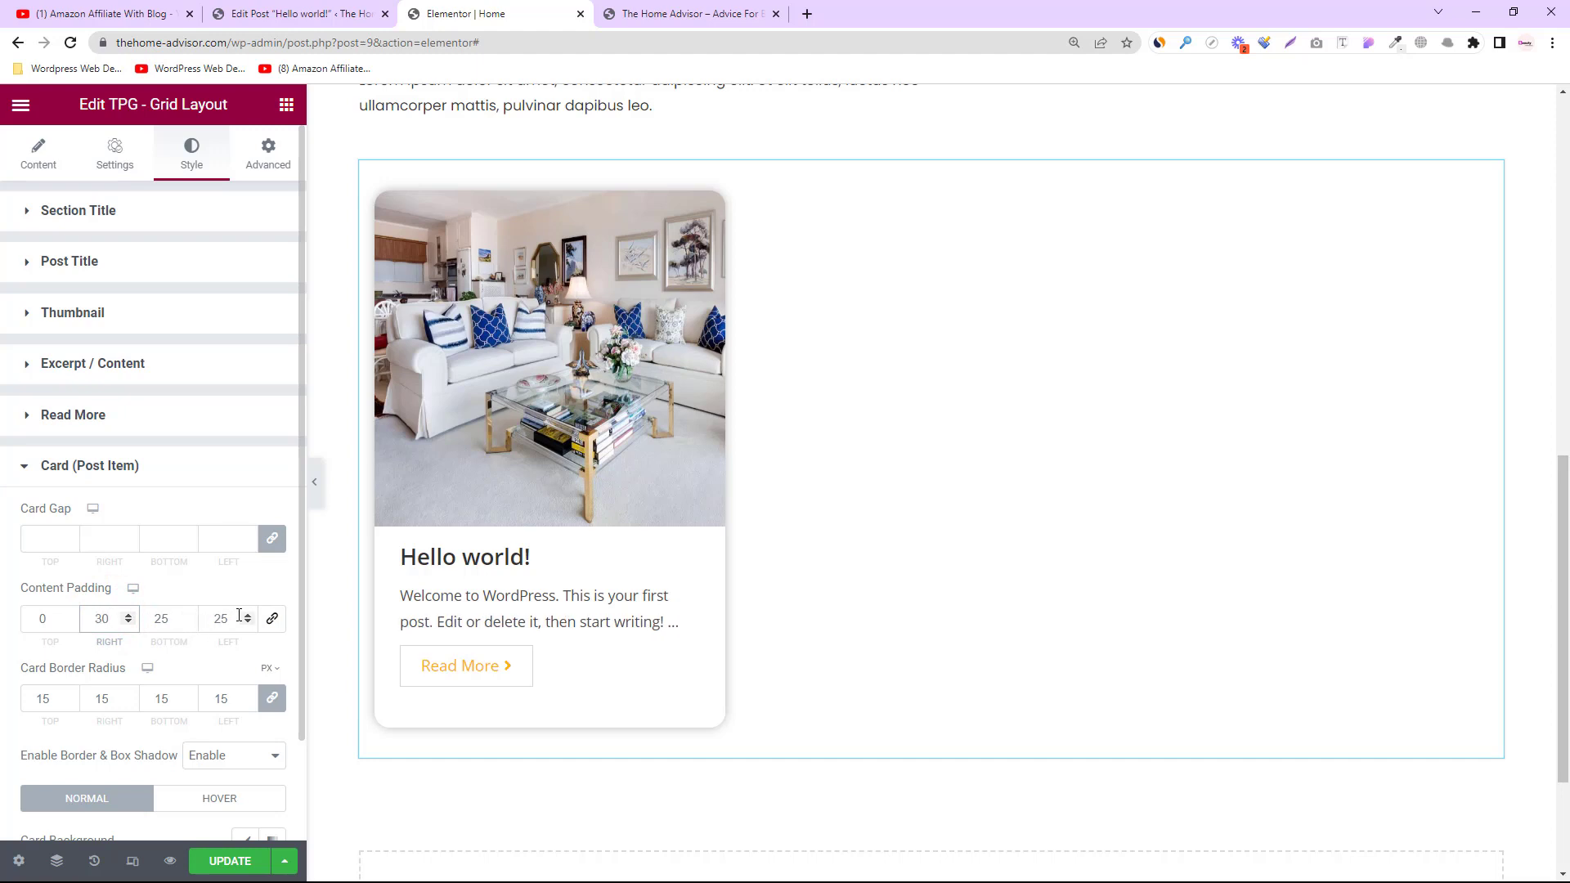
double_click(231, 619)
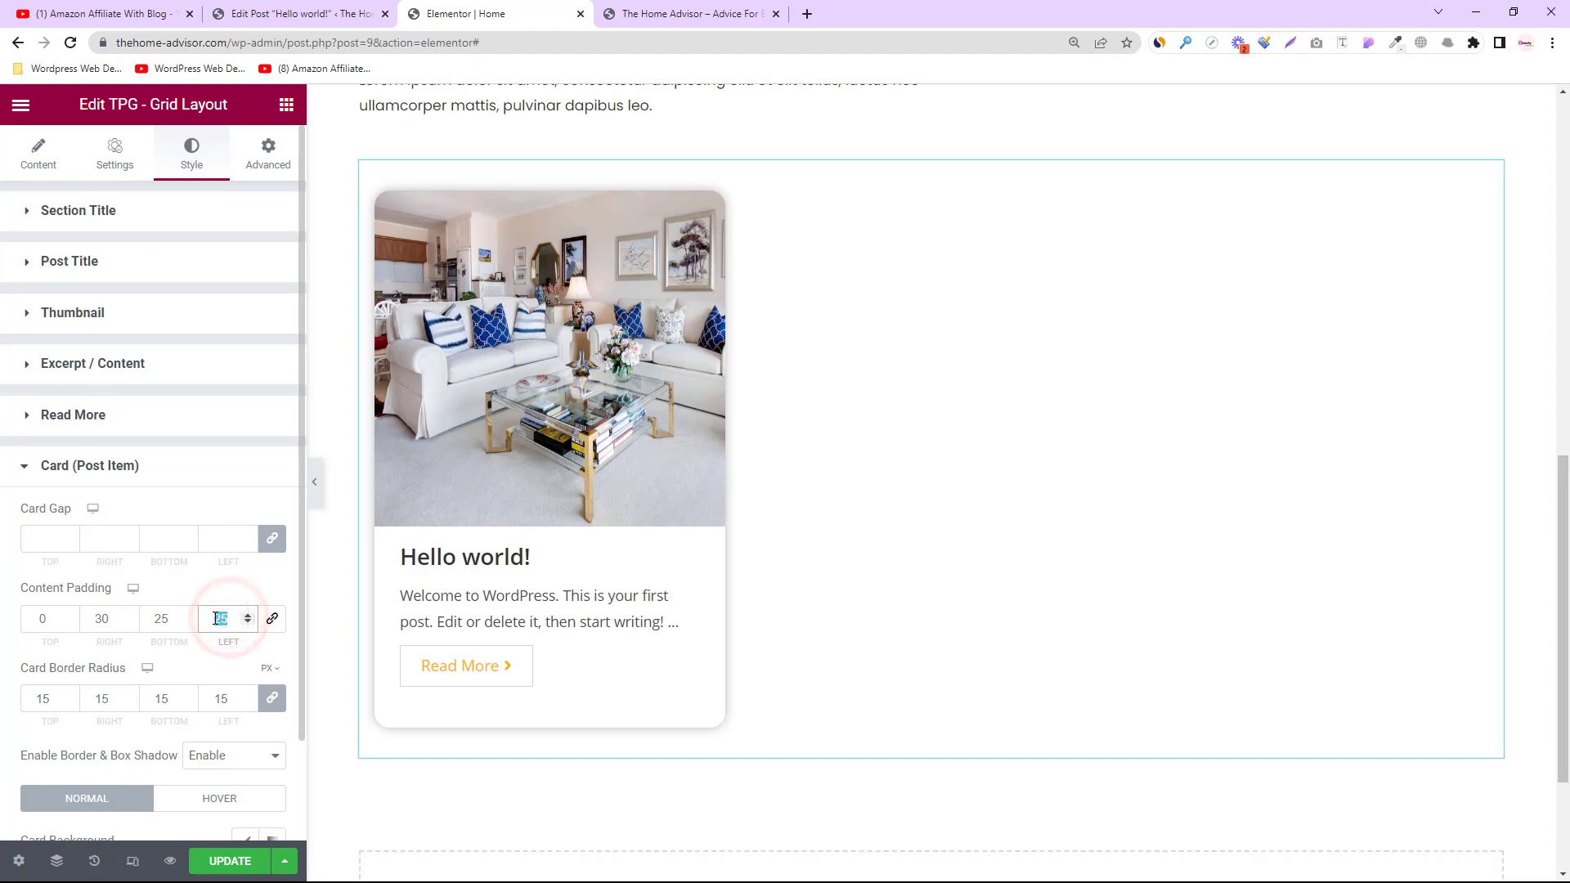
type("30")
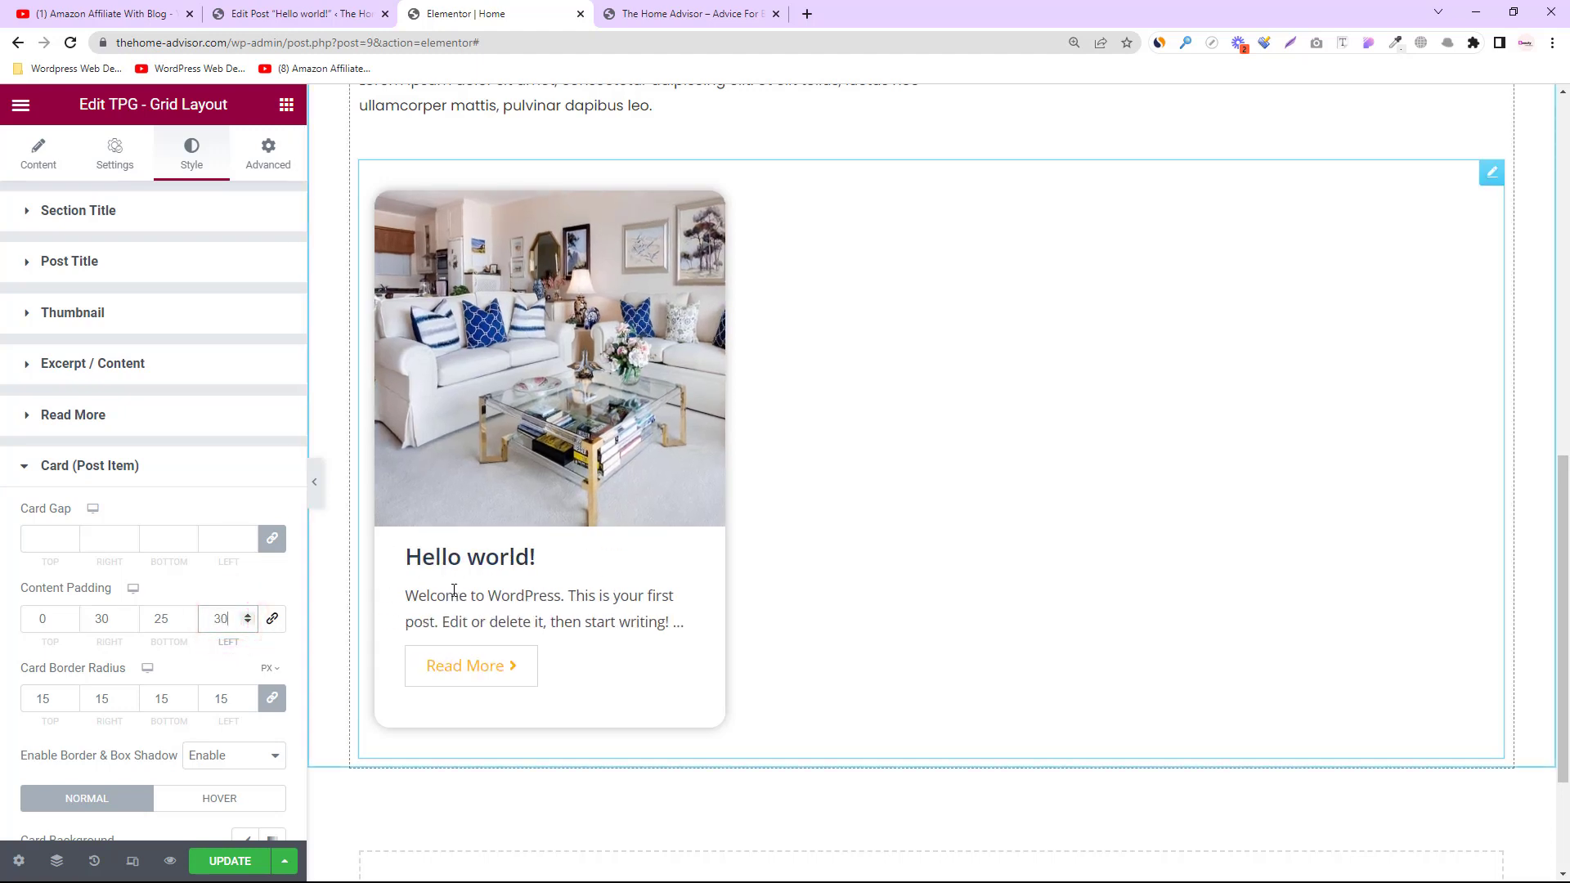
Step: Save the page update and reload the live home page to check the styled post card
left_click(225, 865)
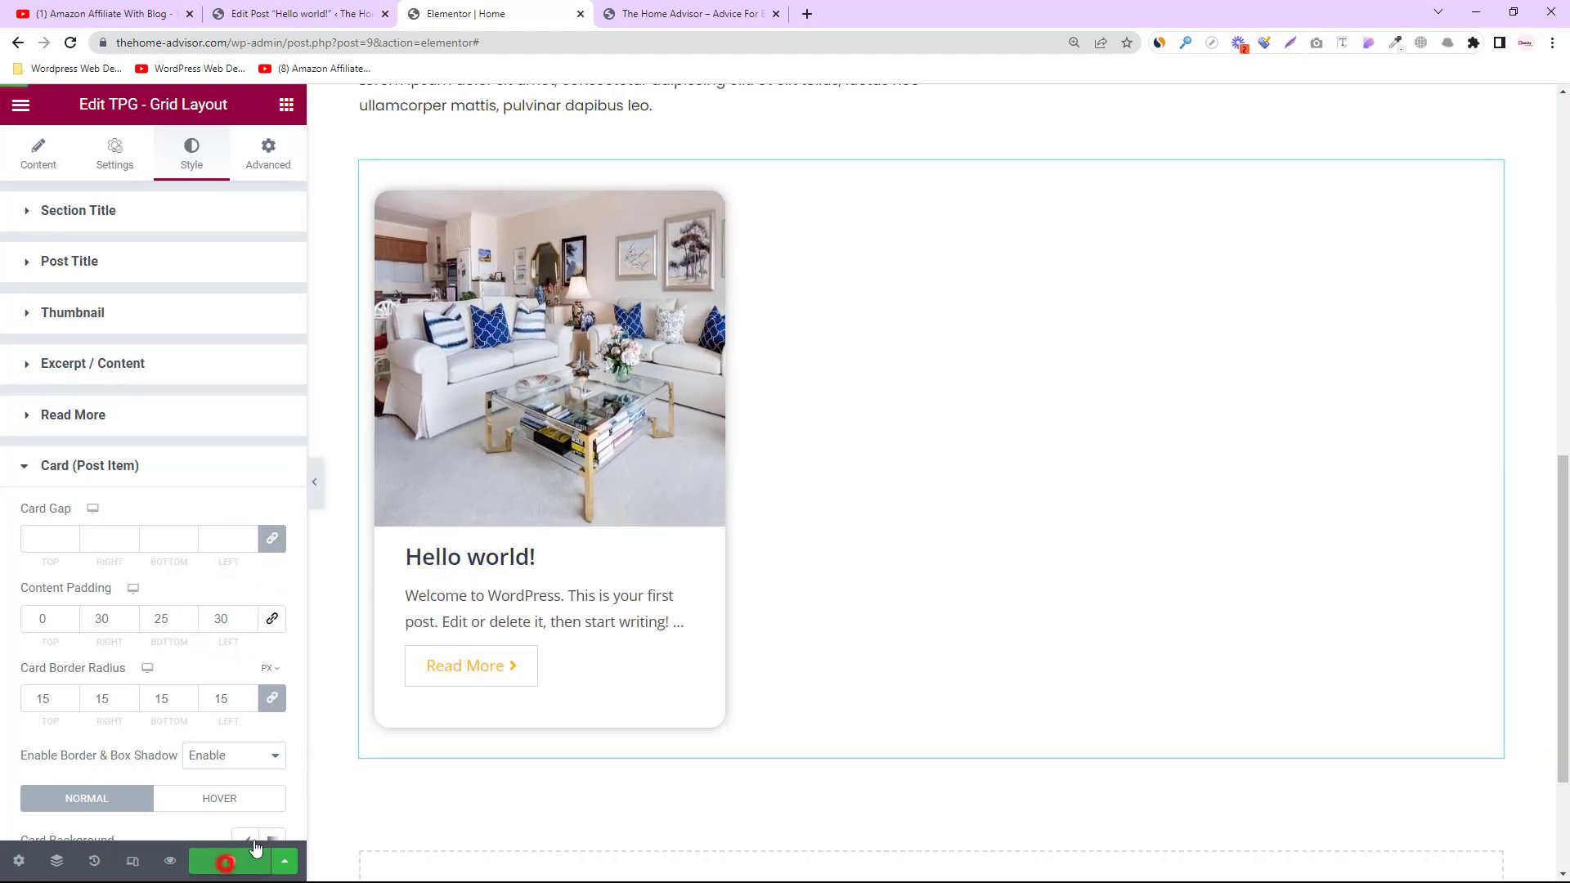
left_click(648, 16)
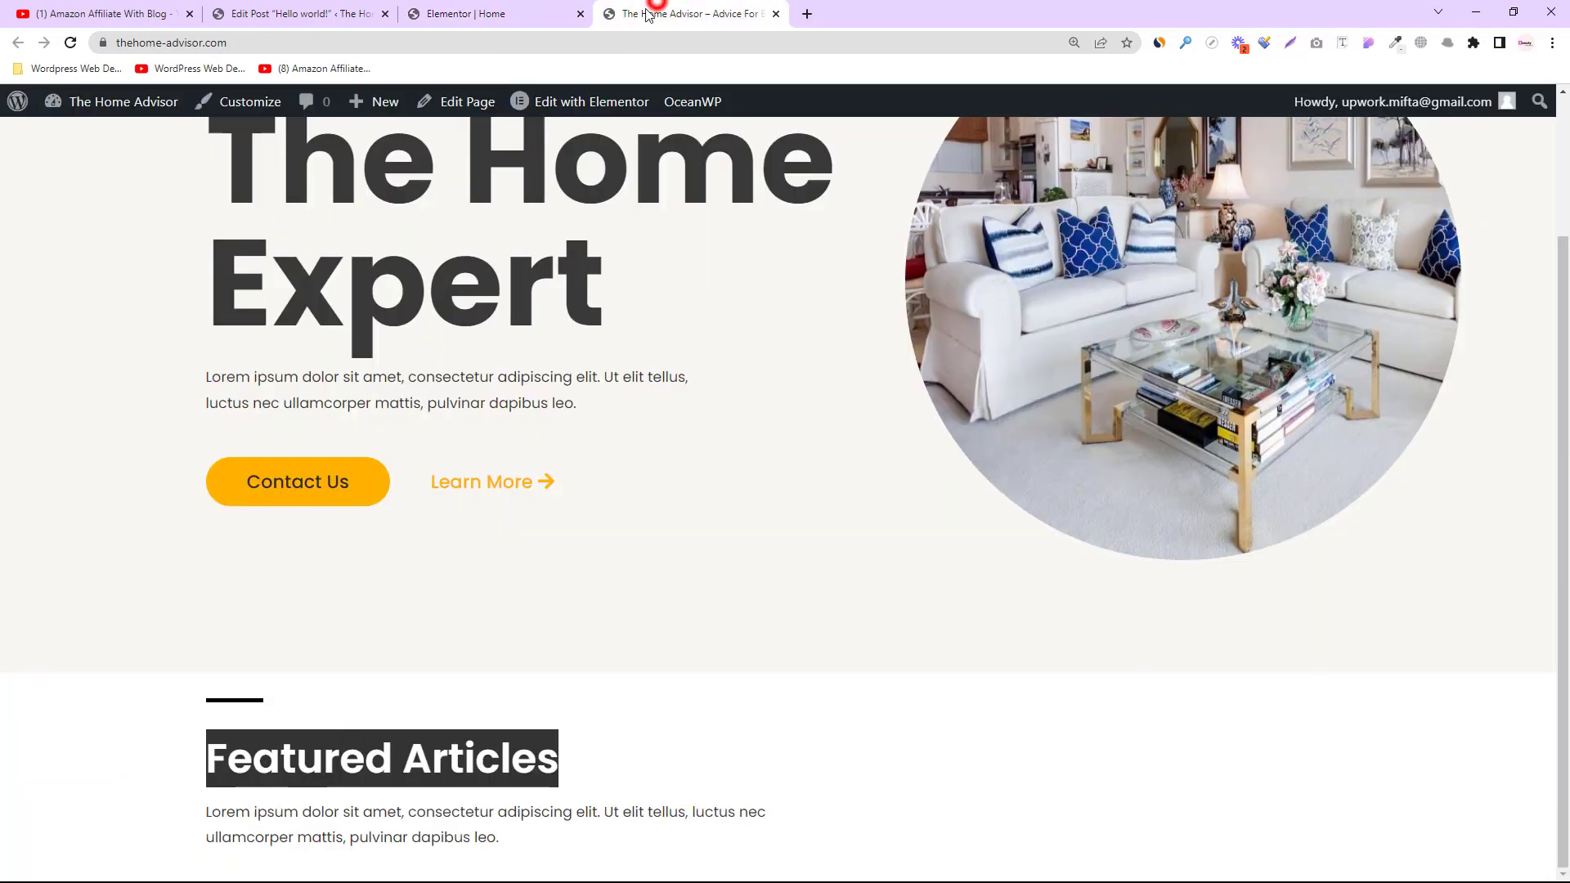
left_click(71, 42)
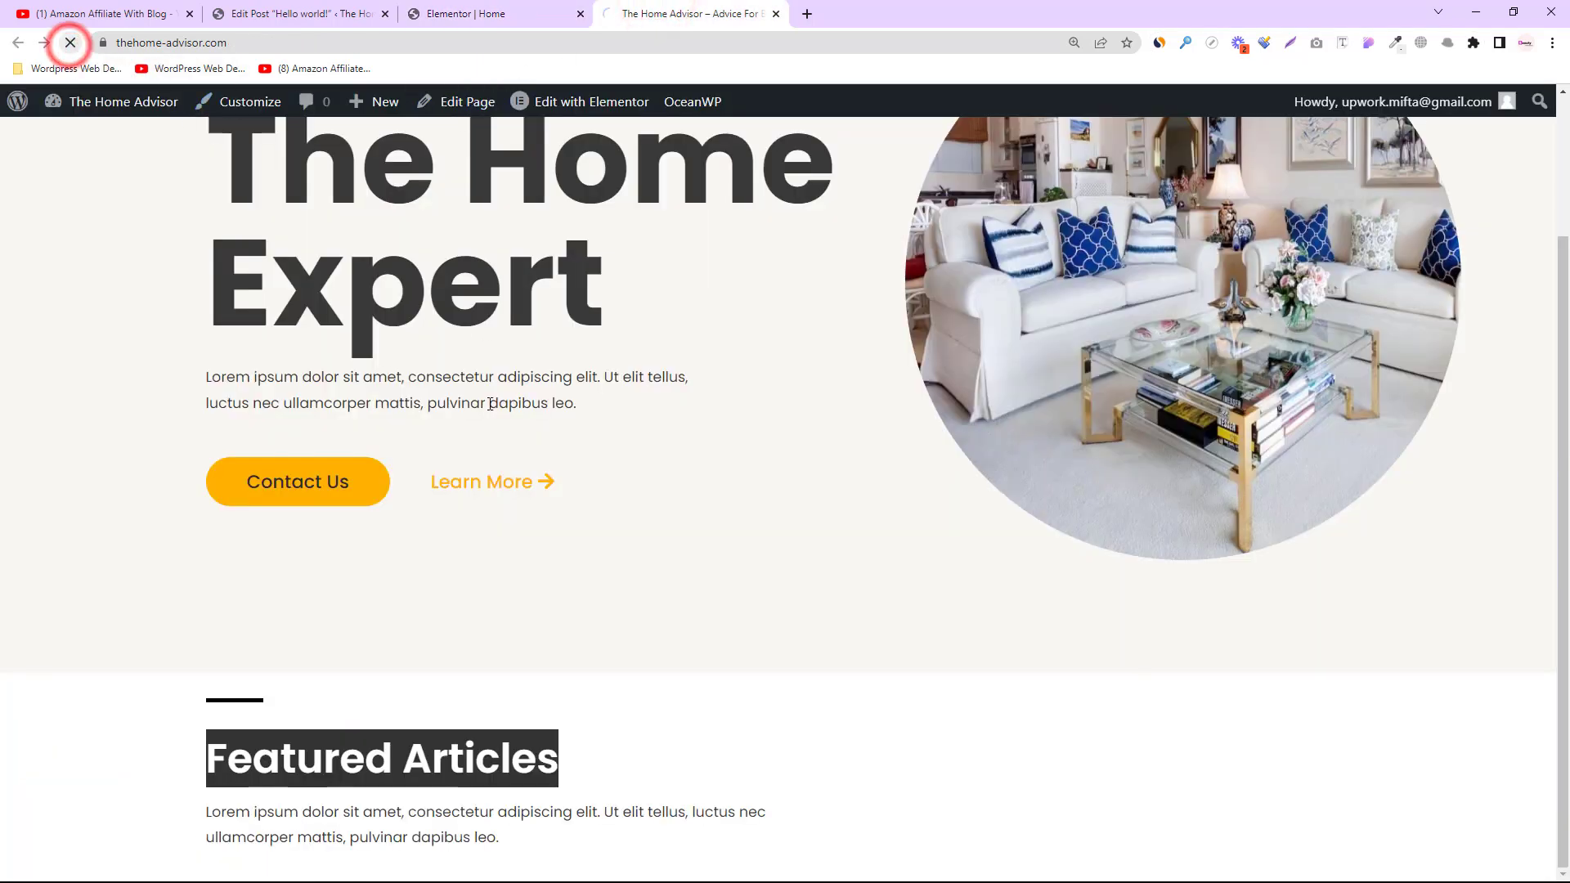
scroll(544, 483, "down", 5)
scroll(545, 495, "down", 3)
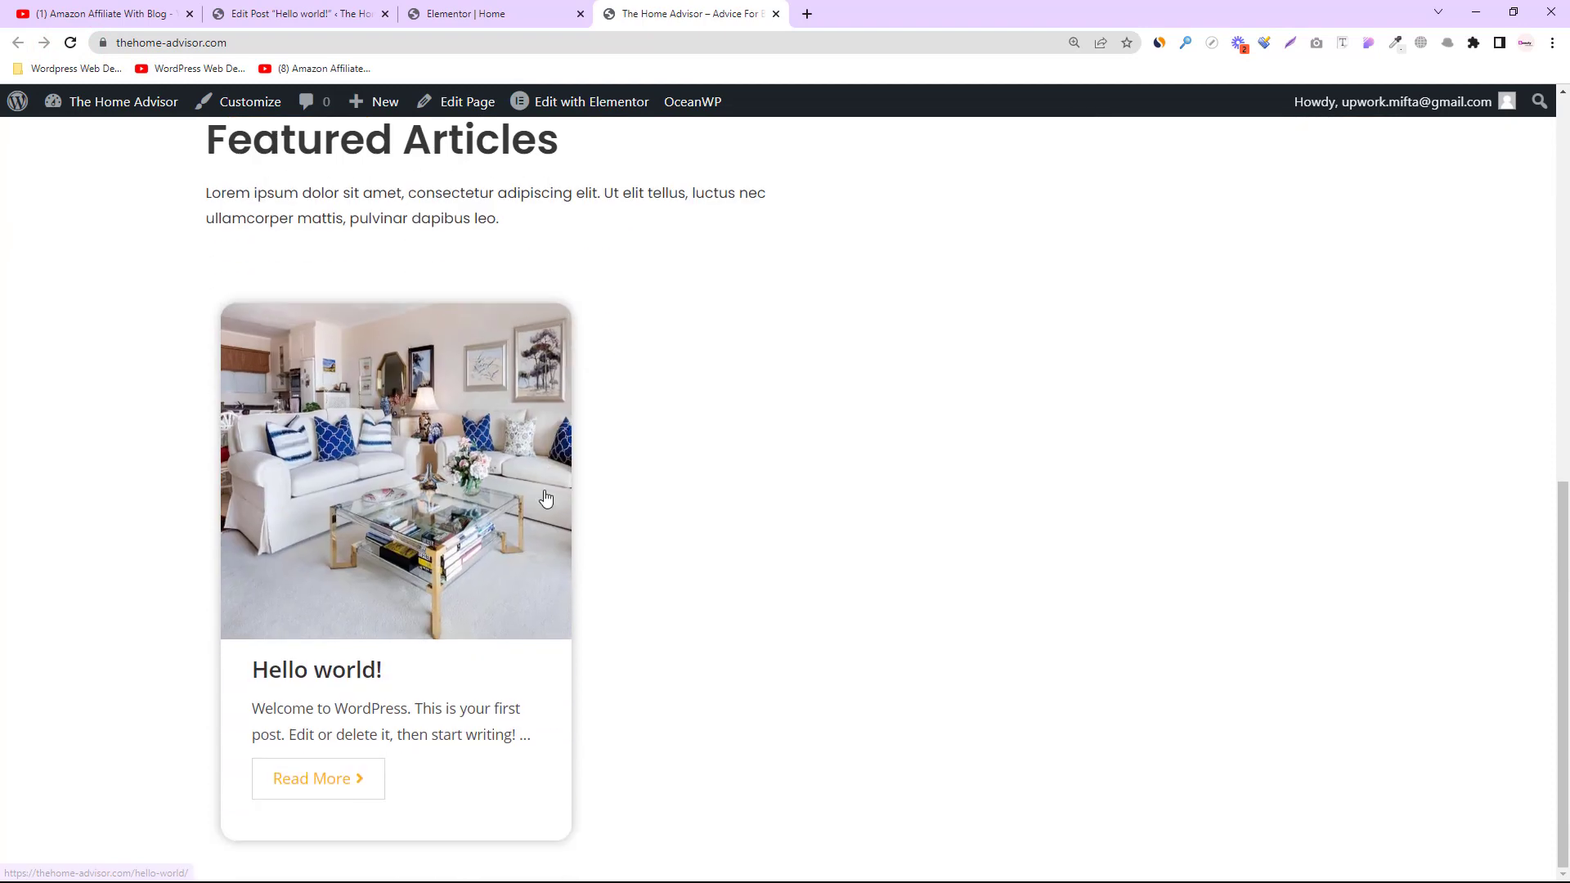
scroll(434, 256, "up", 1)
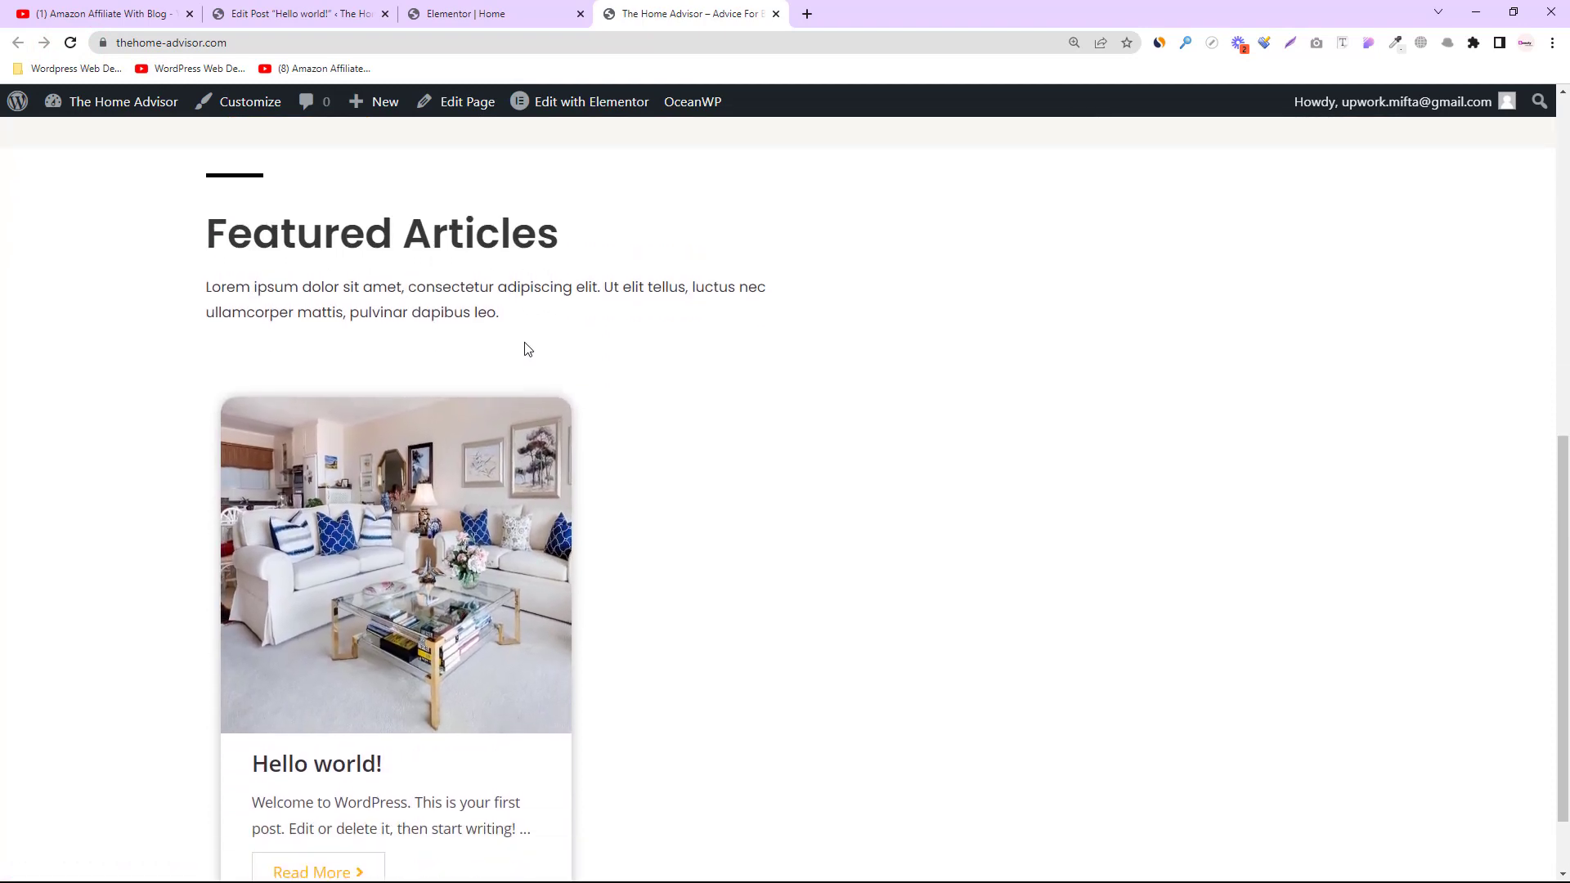
scroll(818, 409, "down", 1)
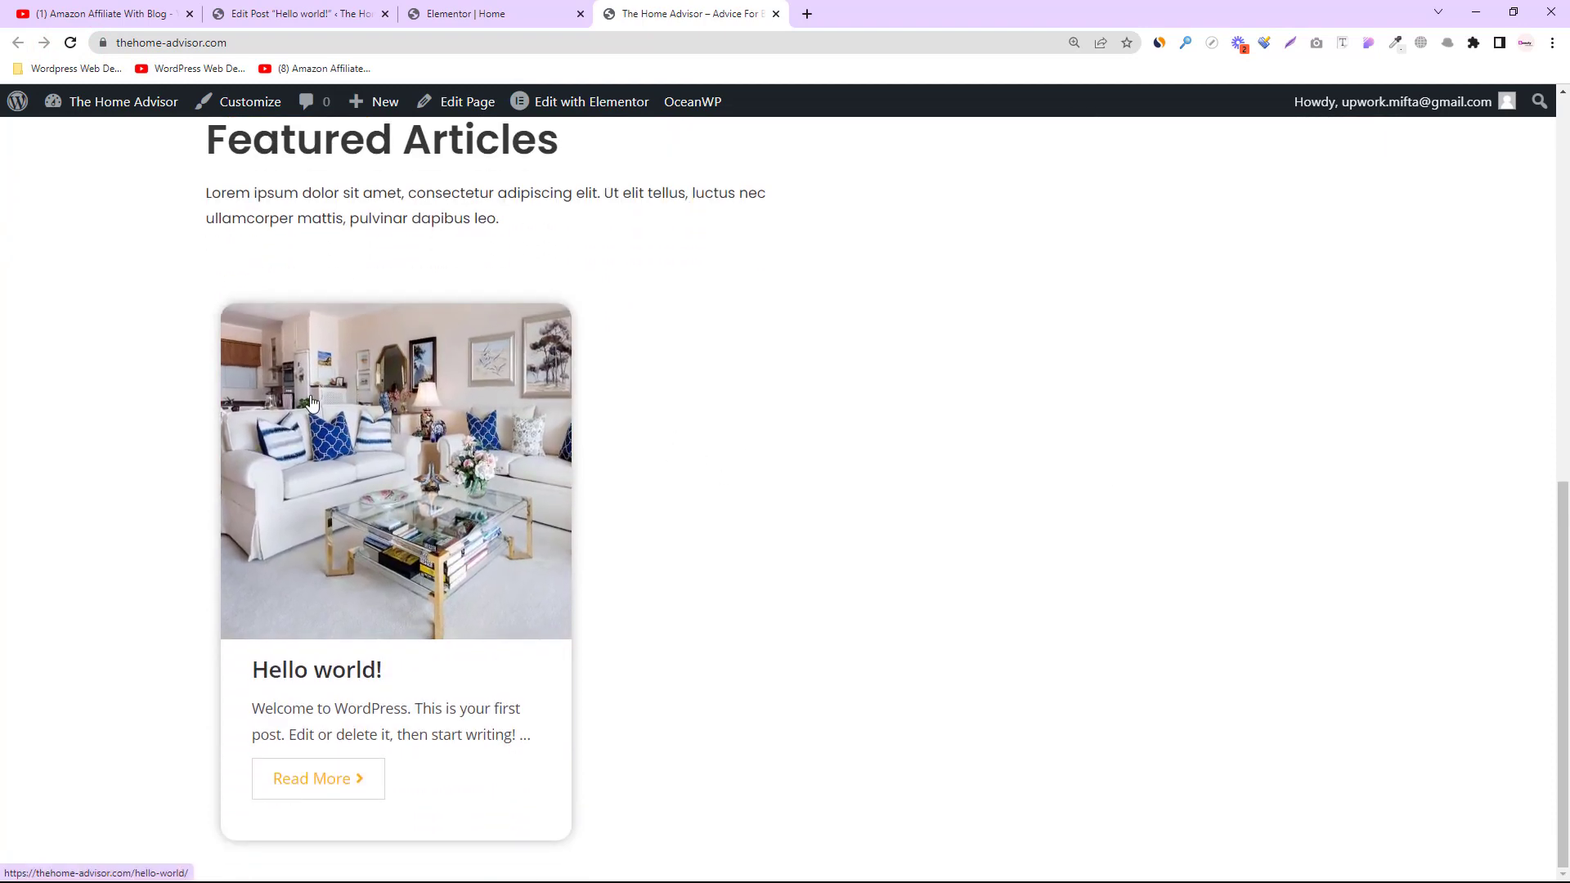
Step: Review the Featured Articles section in the Elementor editor and on the live home page at 100% browser zoom
left_click(491, 12)
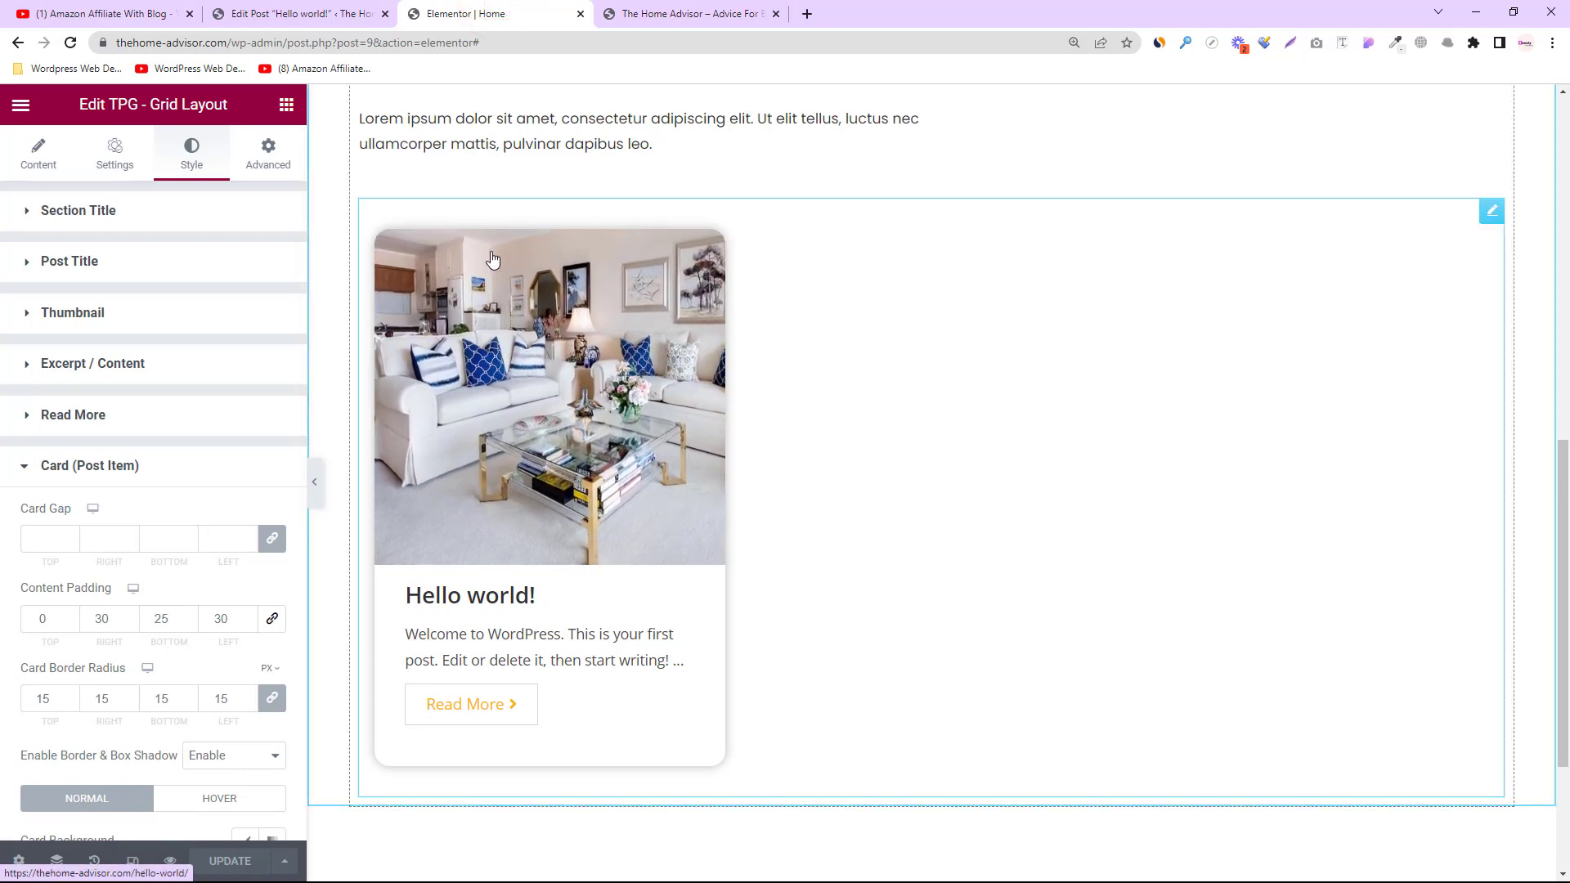
scroll(523, 256, "up", 2)
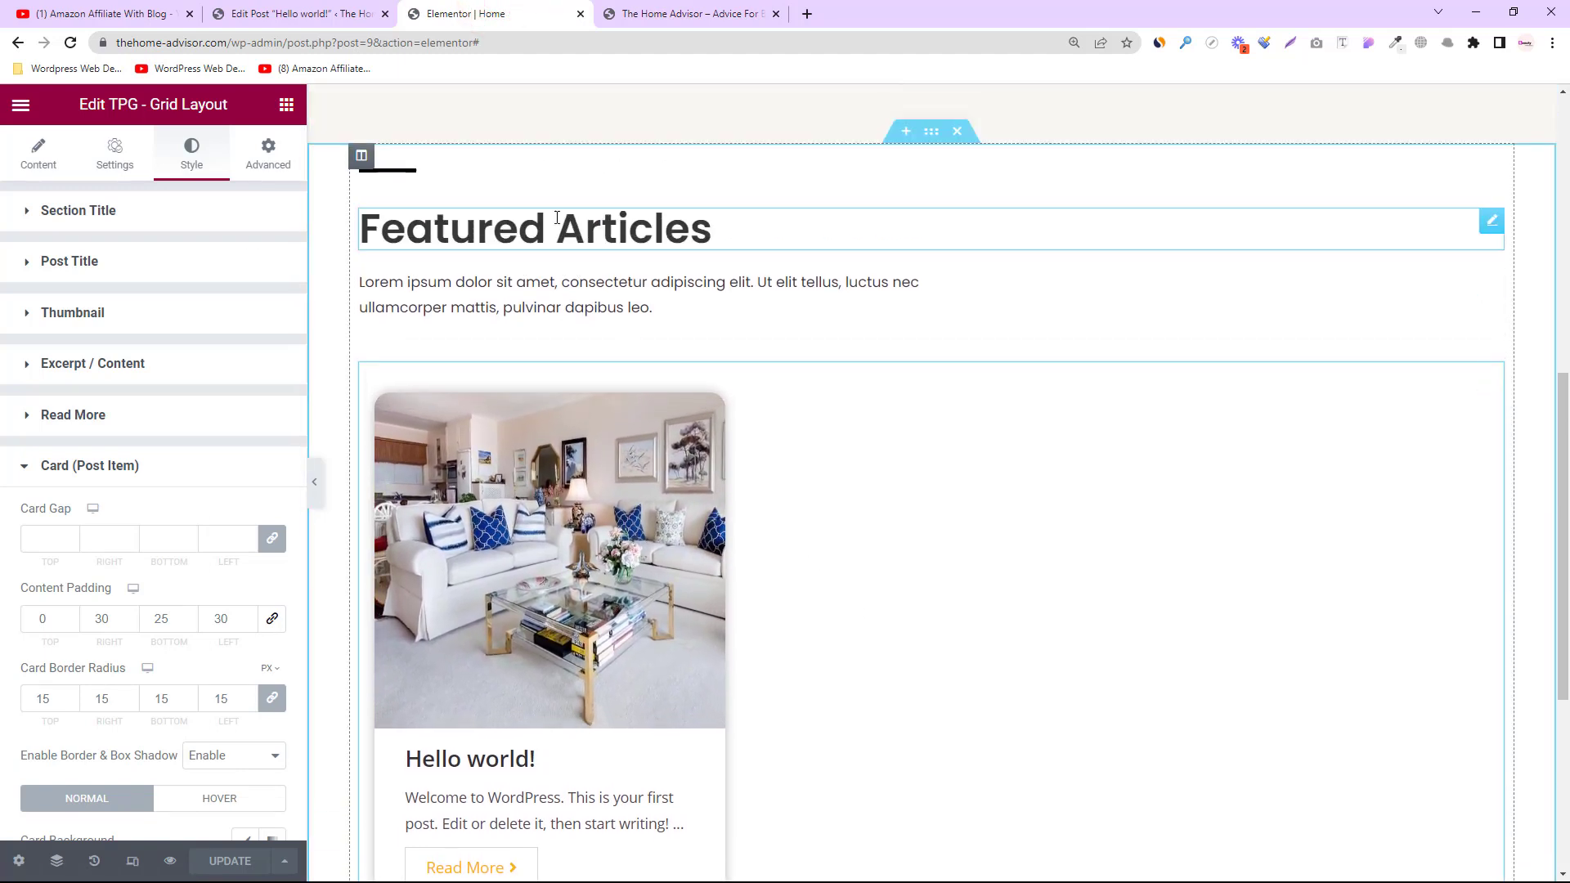
scroll(701, 410, "down", 5)
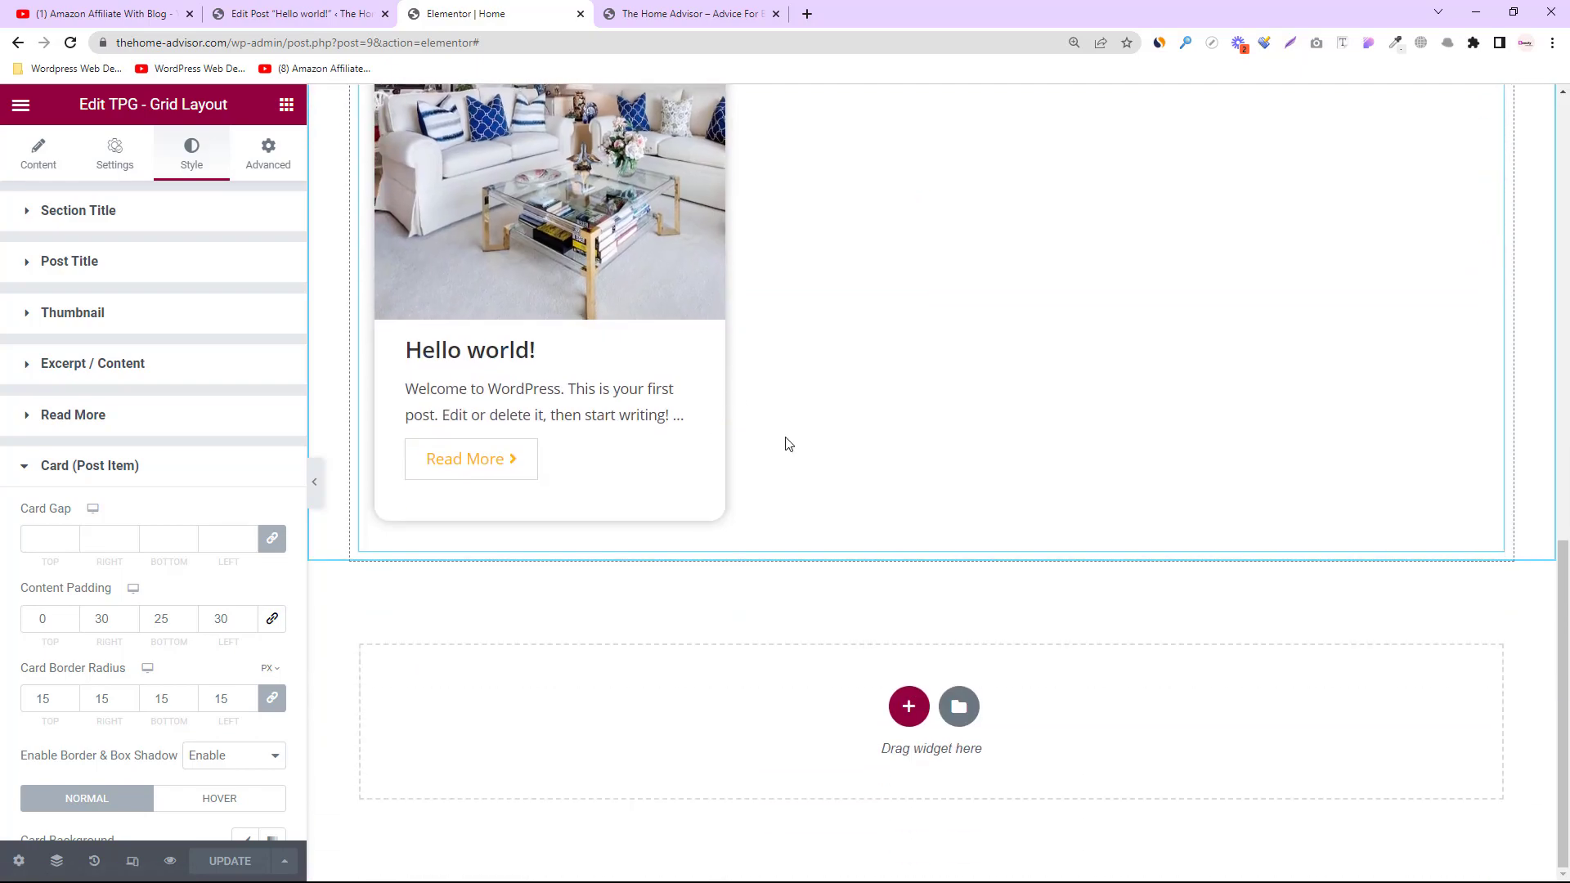
scroll(789, 441, "up", 9)
scroll(792, 444, "up", 4)
left_click(726, 12)
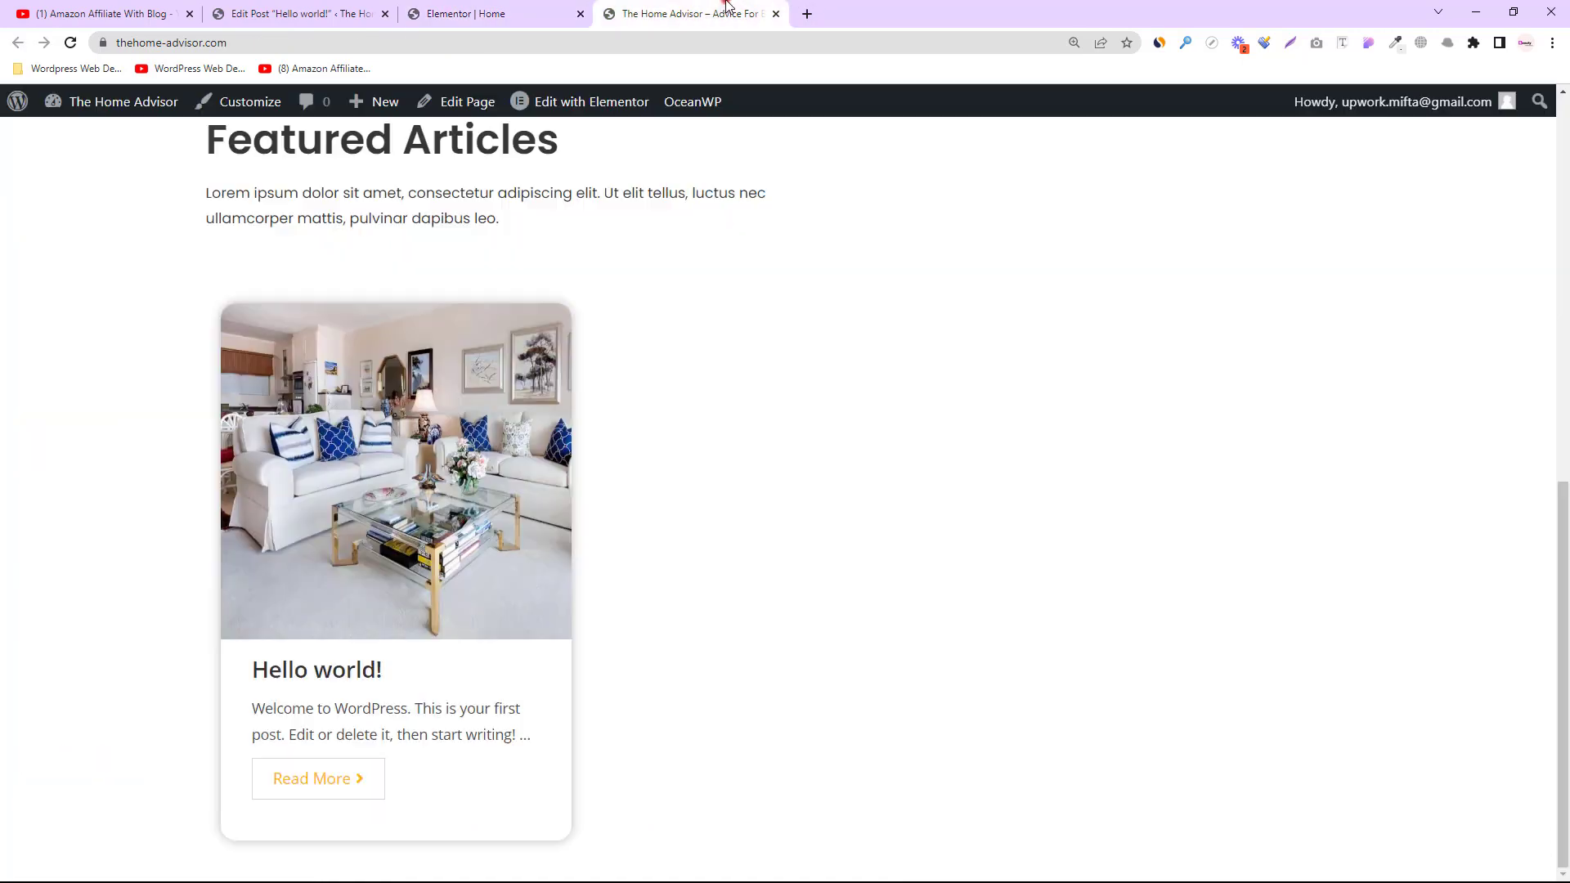
scroll(659, 425, "up", 10)
scroll(747, 376, "down", 10)
key("ctrl+minus")
key("ctrl+minus")
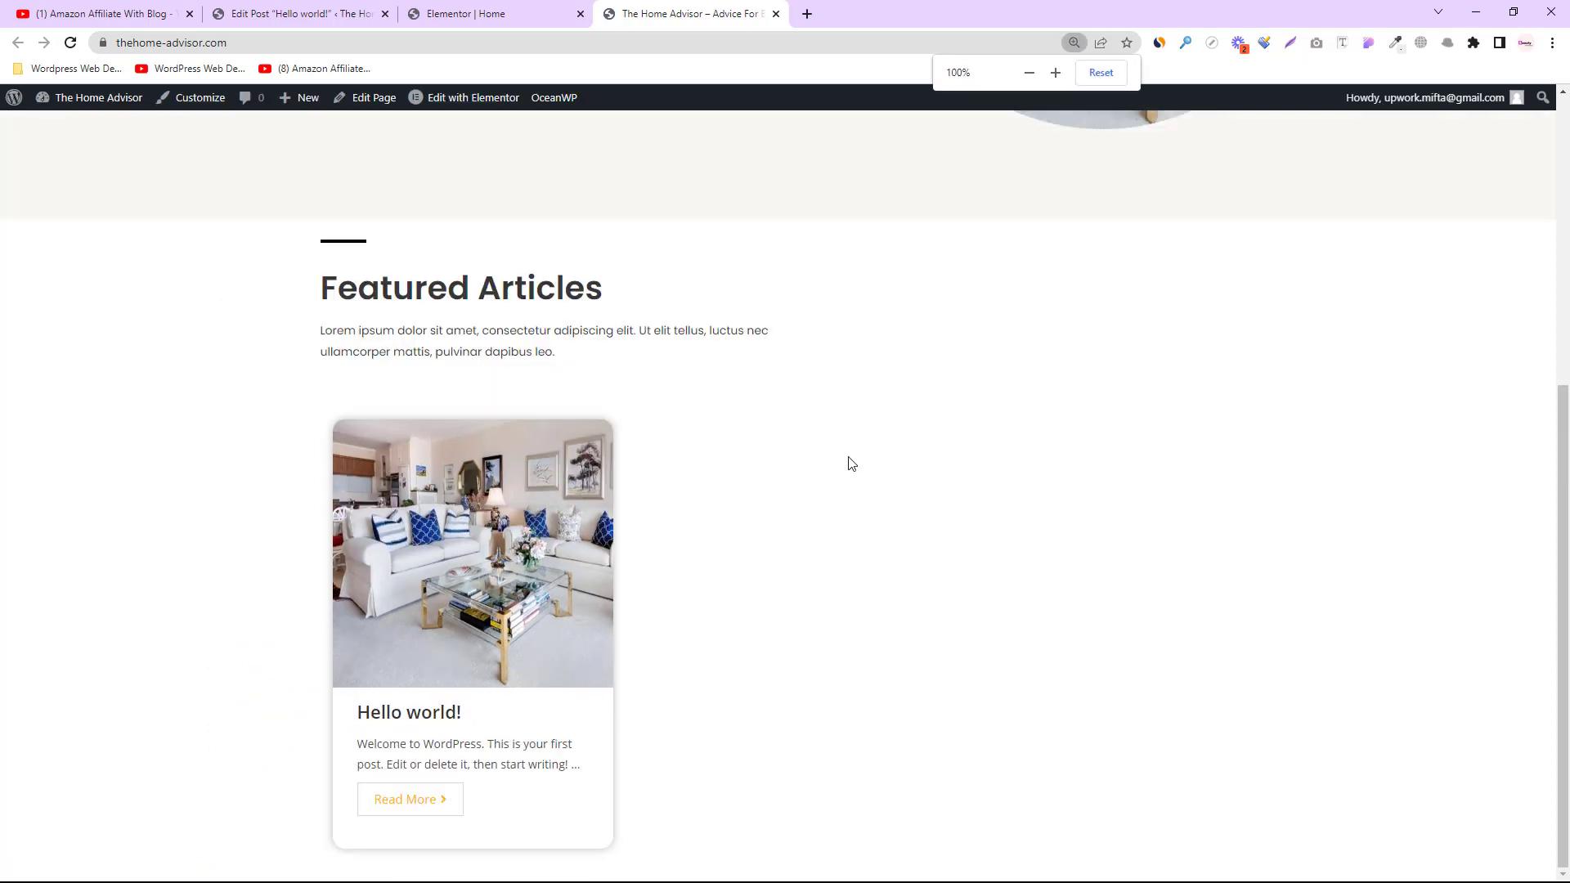
scroll(803, 420, "up", 4)
scroll(904, 510, "down", 4)
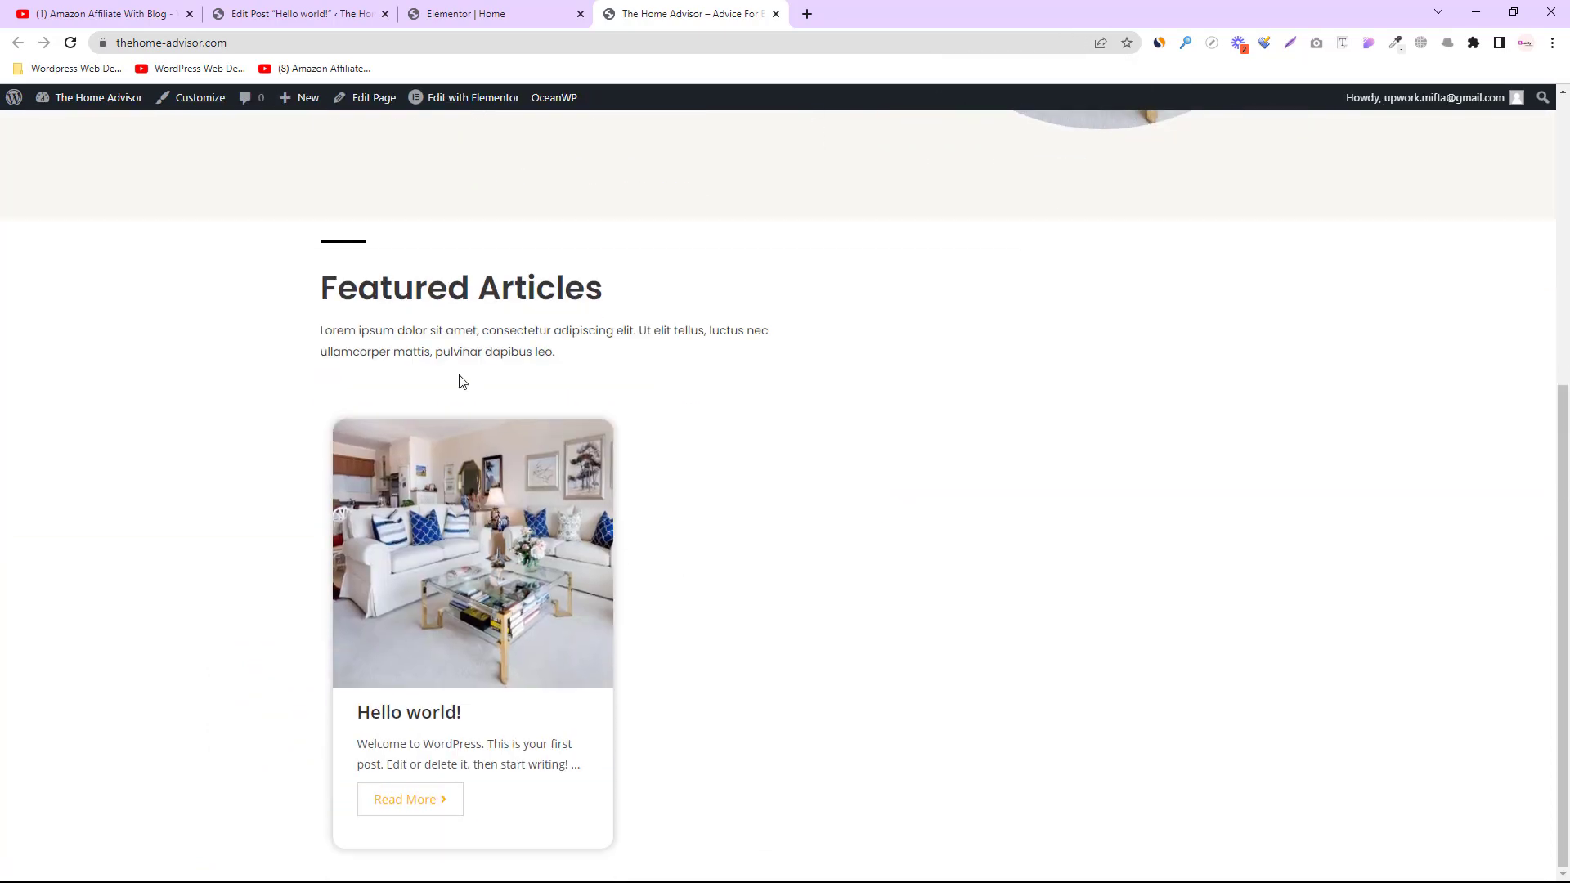
Step: Check the Hello world! post in its editor and the live home page, and return to the Elementor editor
left_click(311, 13)
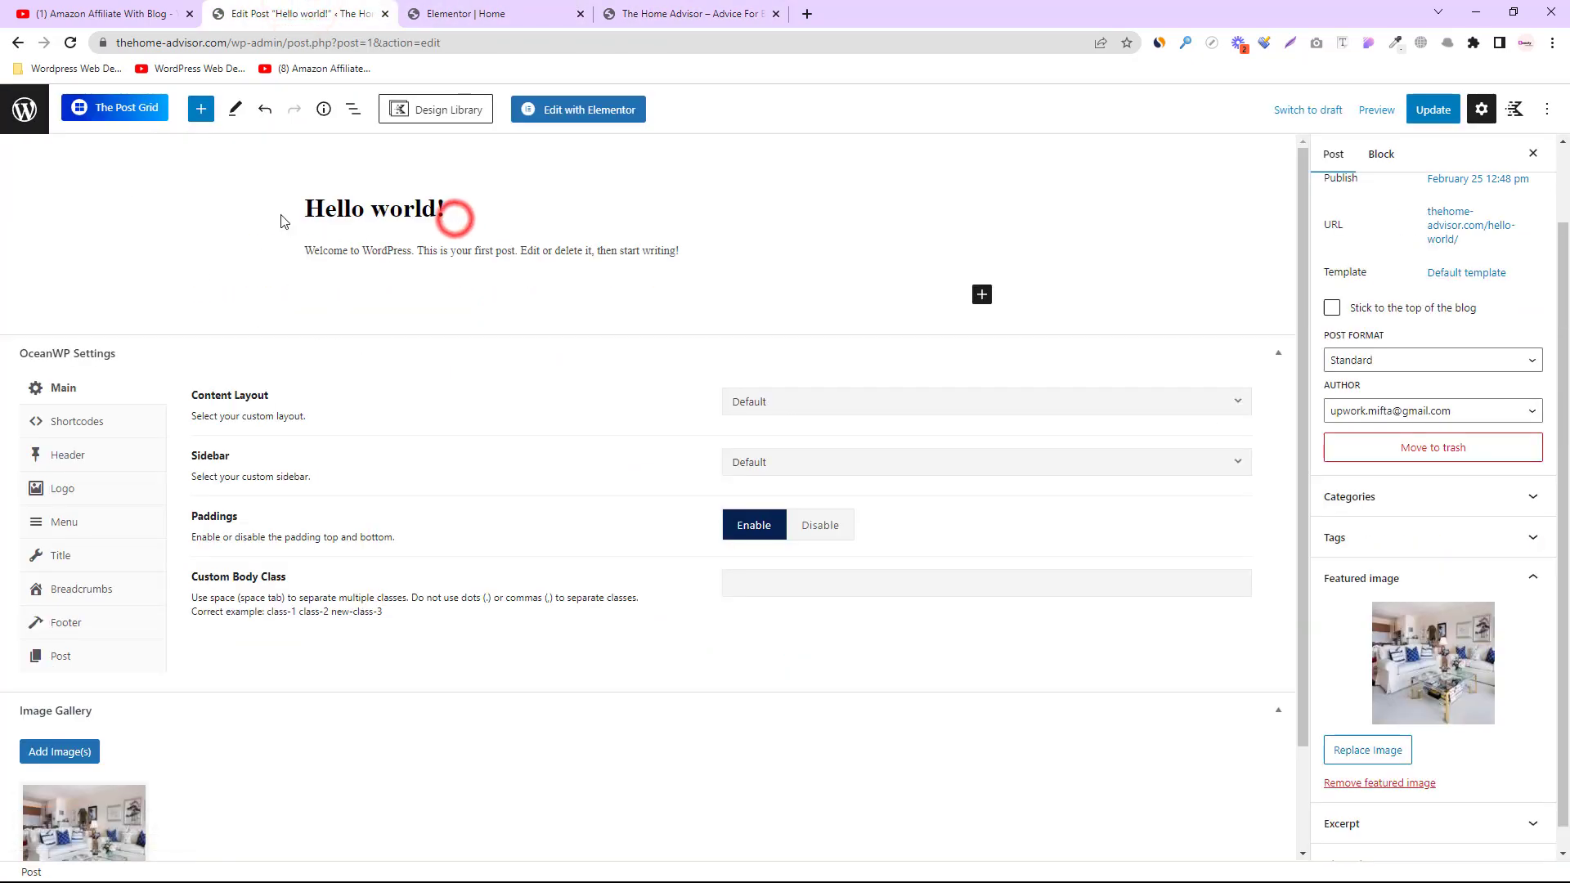
left_click(669, 13)
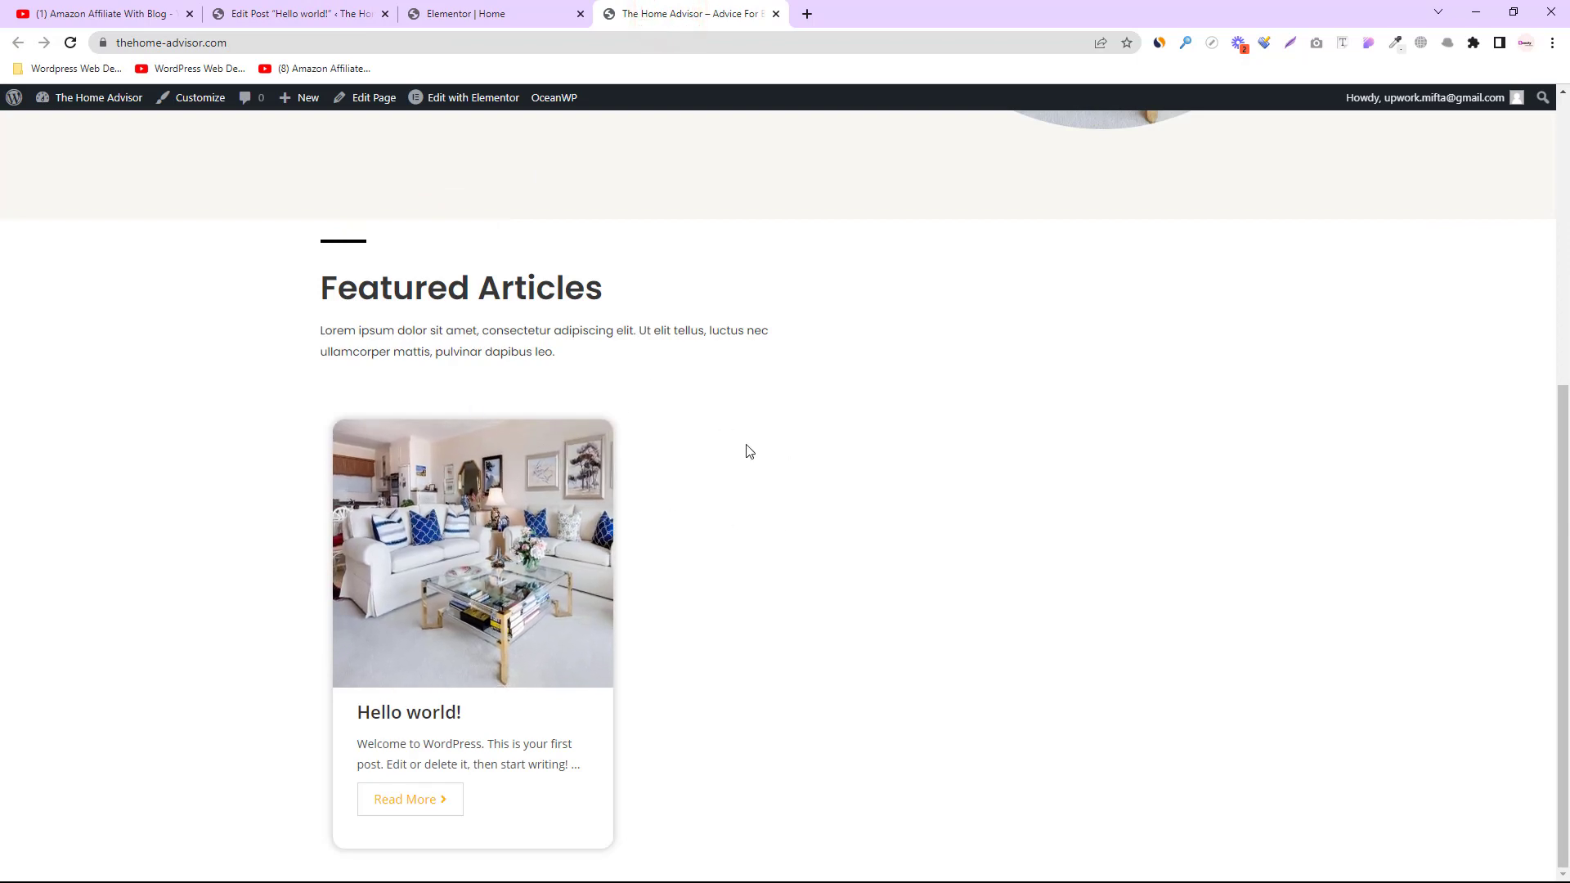
left_click(468, 14)
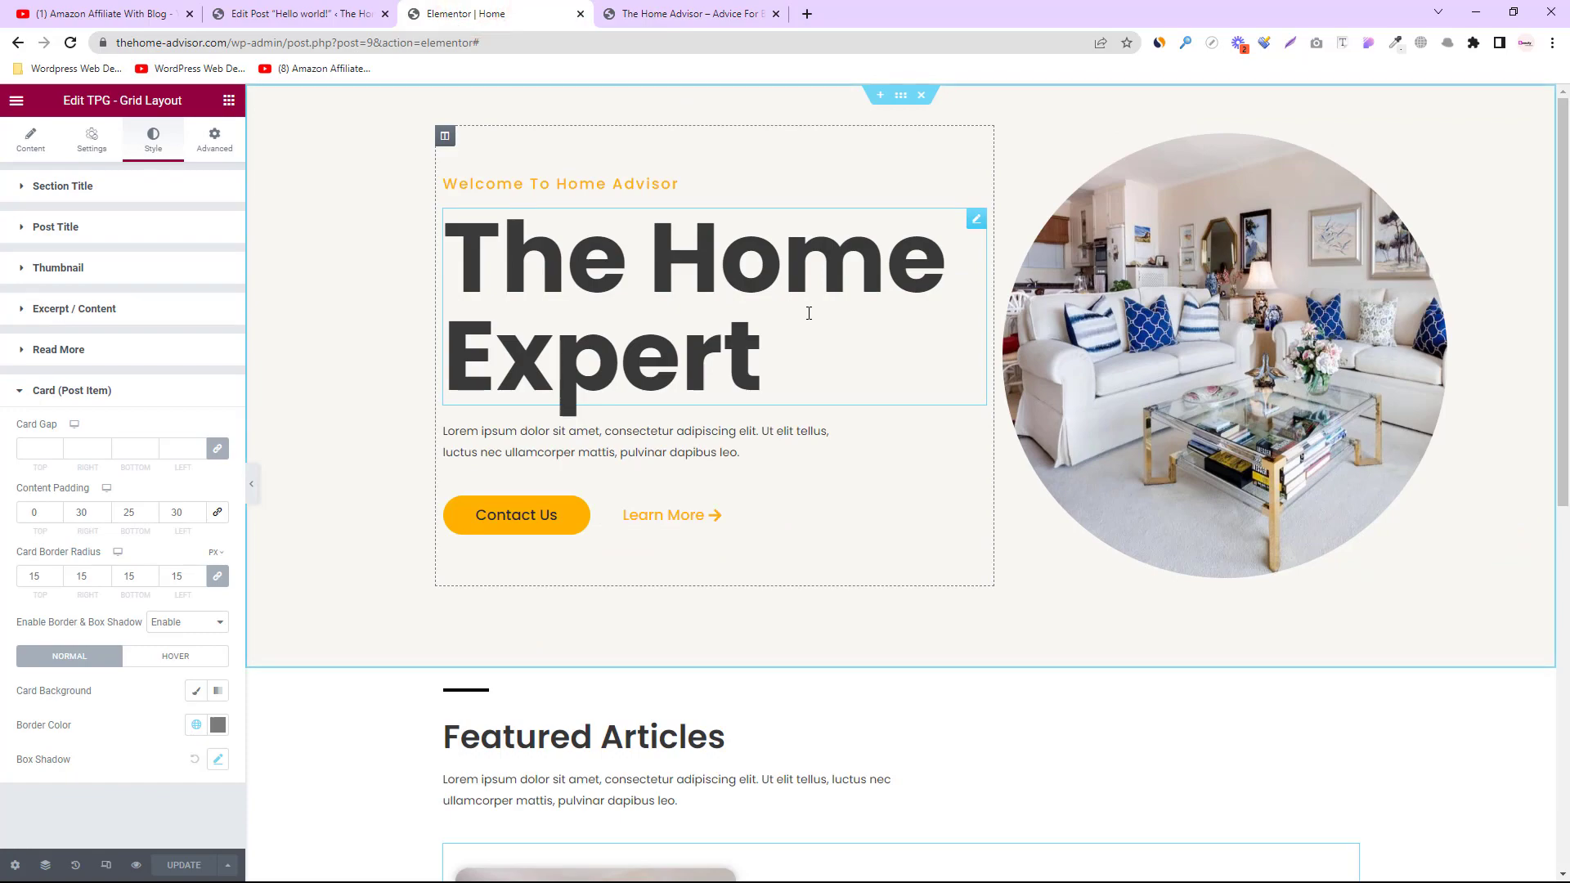